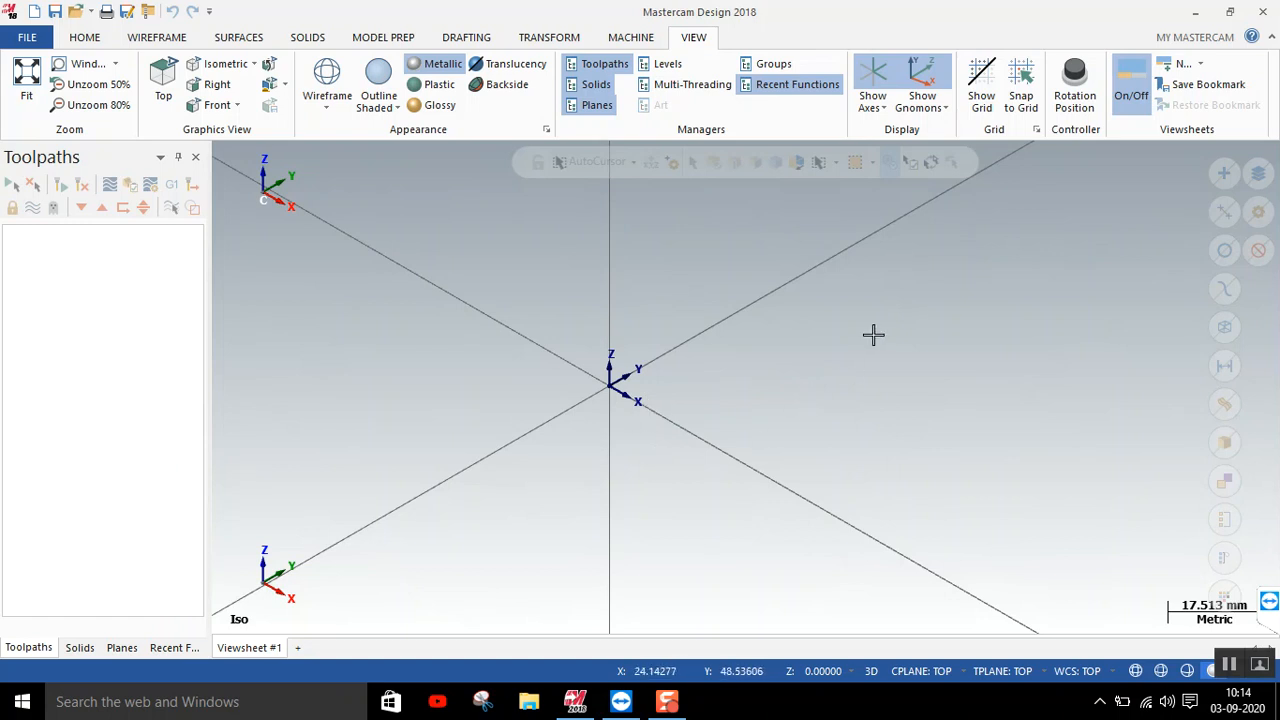
Toggle the display of the gnomons and the coordinate axes off and back on
{"action": "left_click", "coordinate": [924, 76]}
{"action": "left_click", "coordinate": [924, 76]}
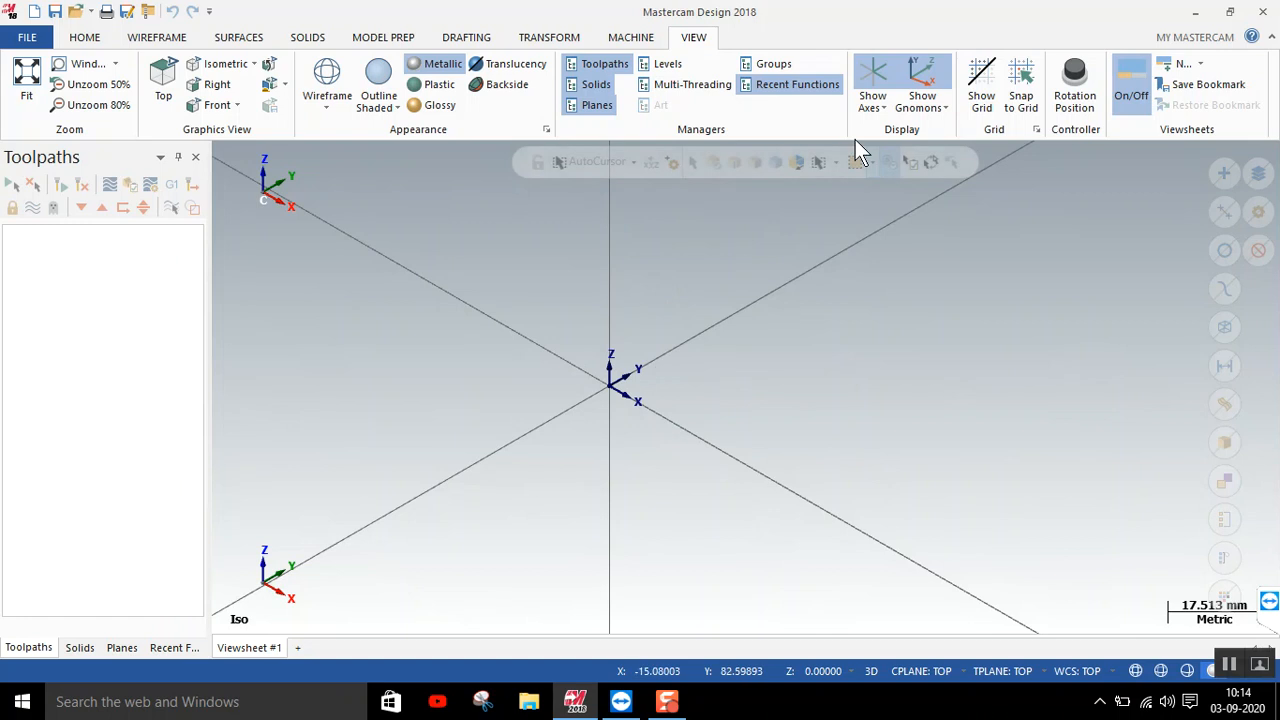
{"action": "left_click", "coordinate": [874, 77]}
{"action": "left_click", "coordinate": [874, 77]}
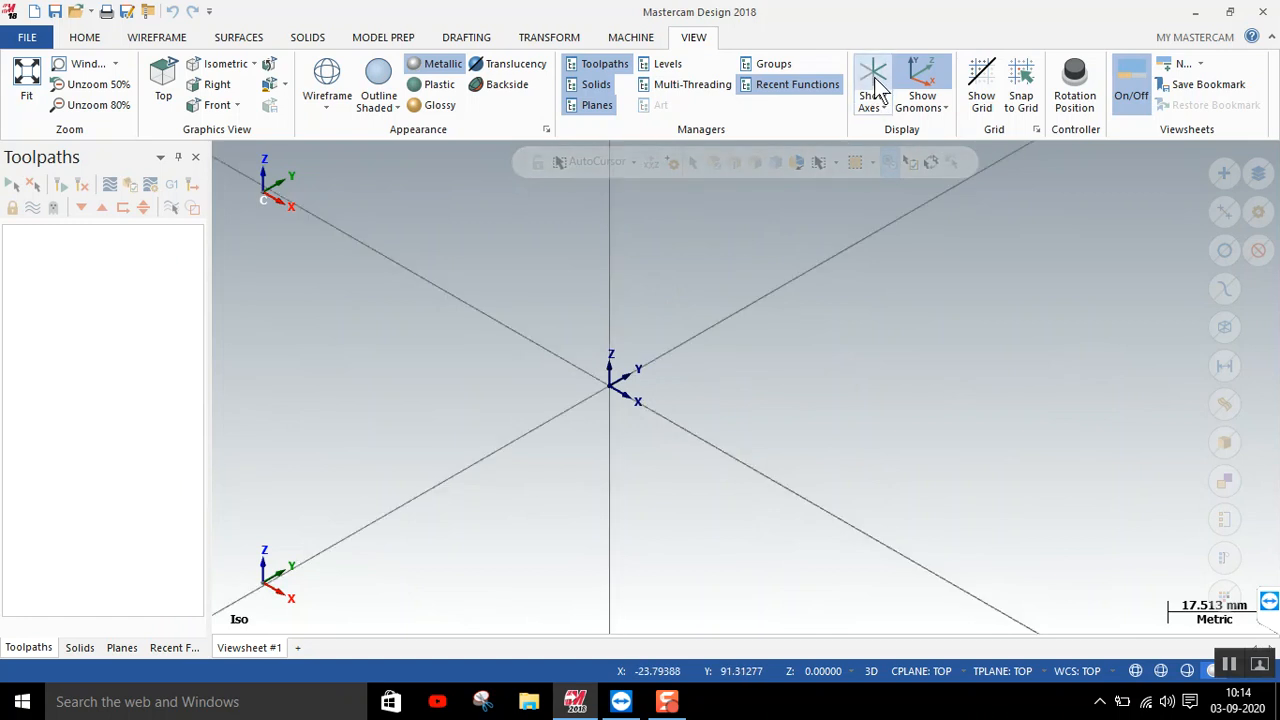
{"action": "left_click", "coordinate": [874, 77]}
{"action": "left_click", "coordinate": [874, 77]}
{"action": "left_click", "coordinate": [874, 77]}
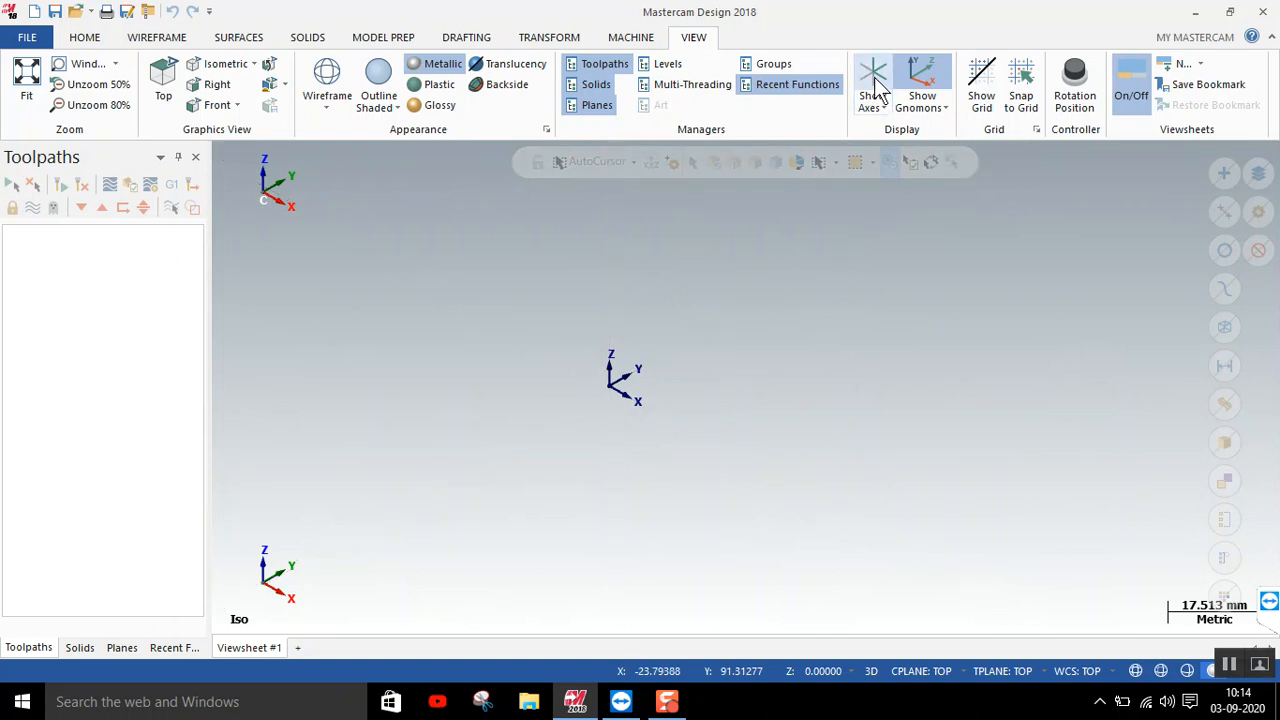
{"action": "left_click", "coordinate": [874, 77]}
{"action": "left_click", "coordinate": [874, 77]}
{"action": "left_click", "coordinate": [874, 77]}
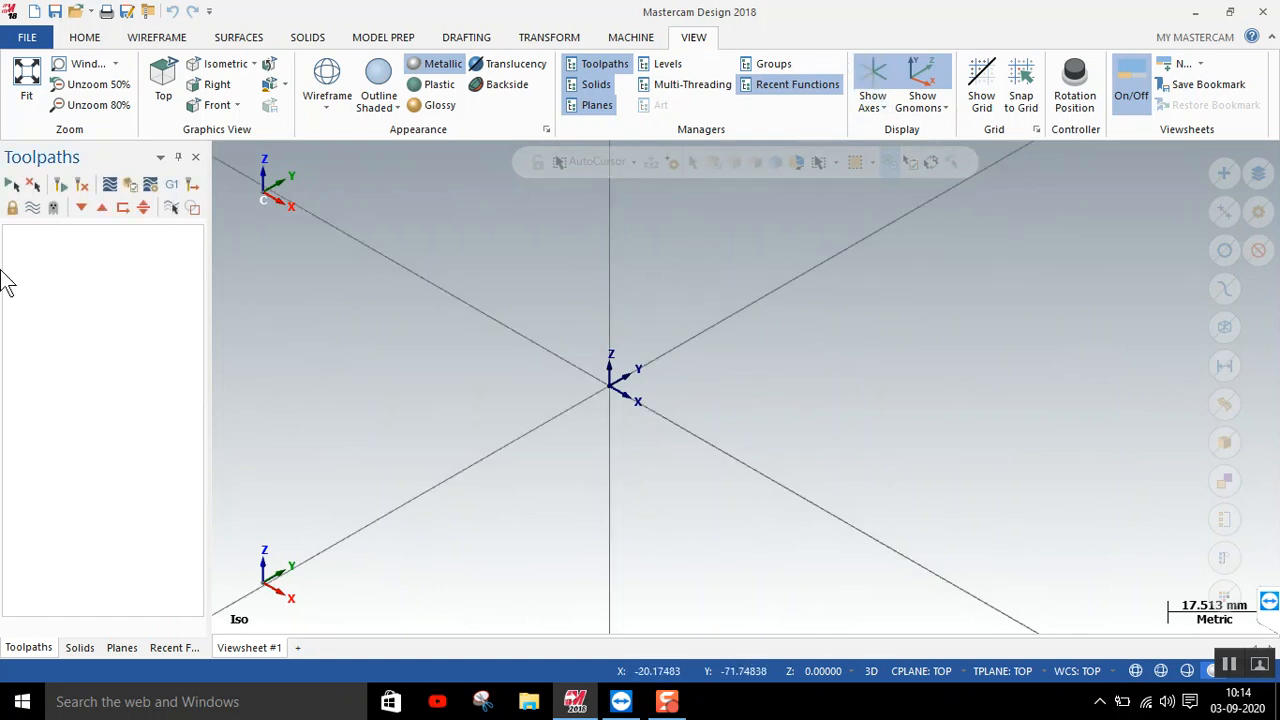
Set the Background gradient end color to 63 in the system configuration and save the settings to the mcamxm.config file
{"action": "left_click", "coordinate": [29, 37]}
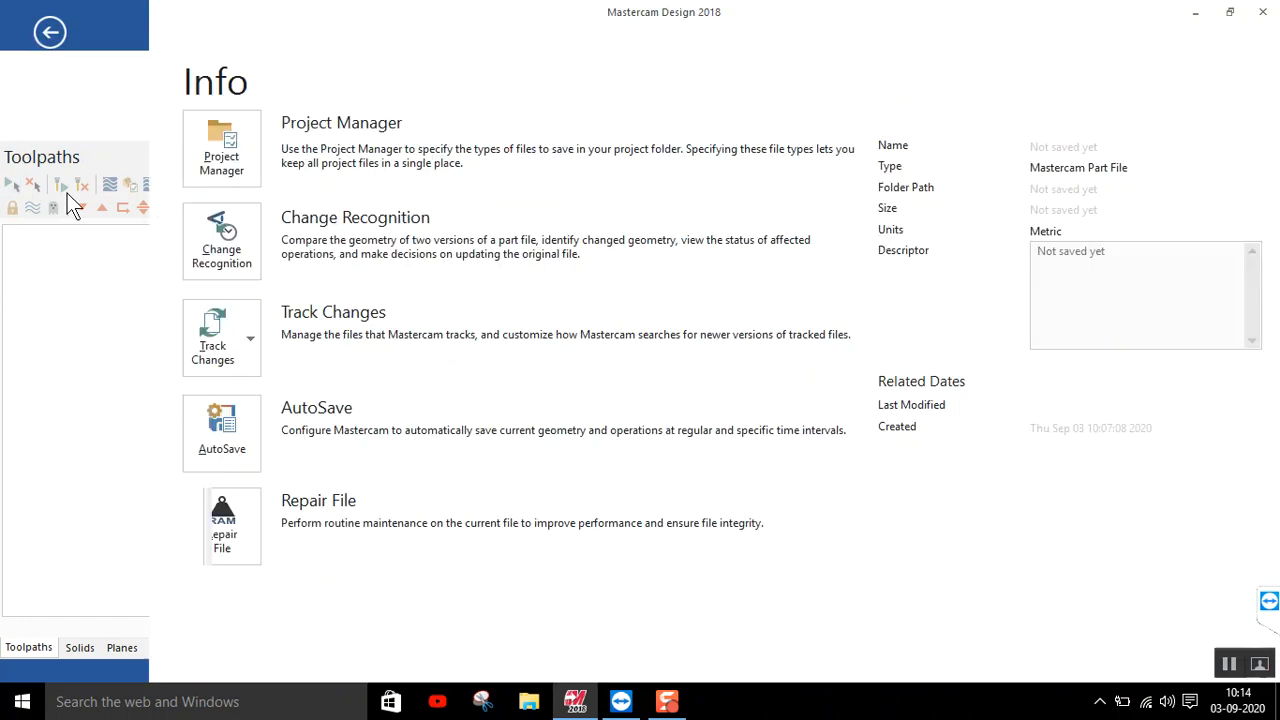
{"action": "left_click", "coordinate": [83, 537]}
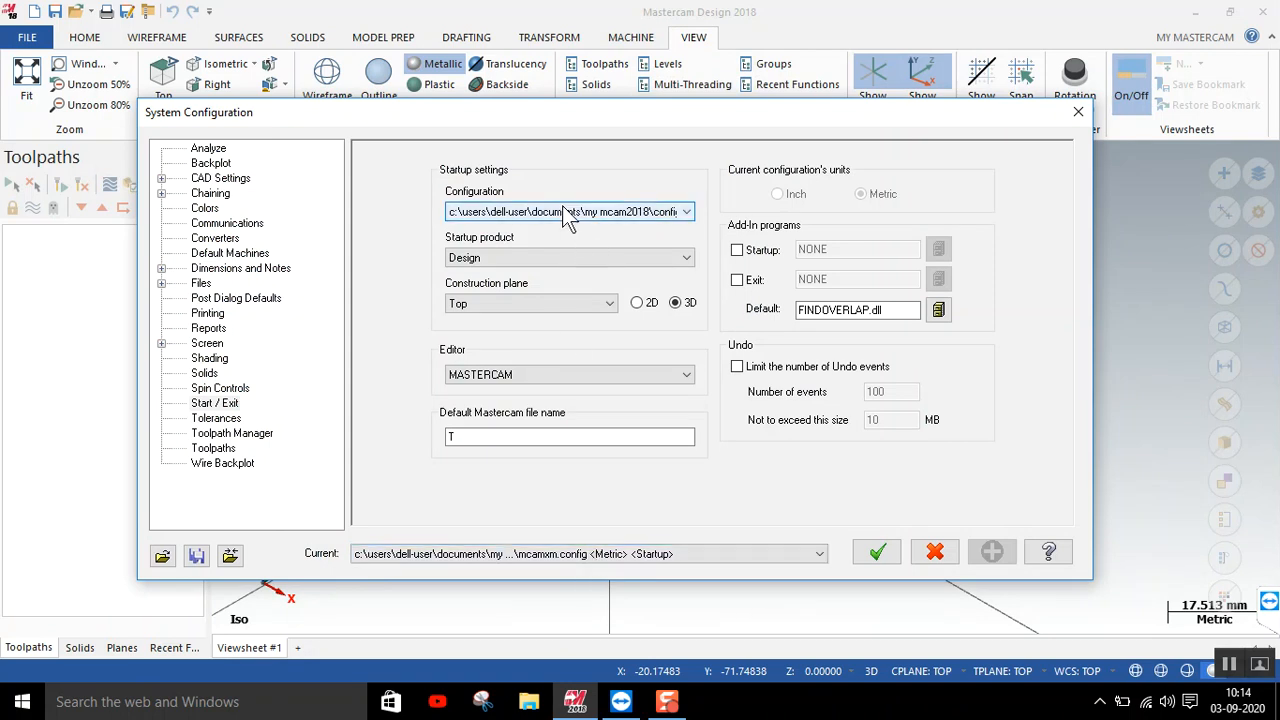
{"action": "left_click", "coordinate": [210, 208]}
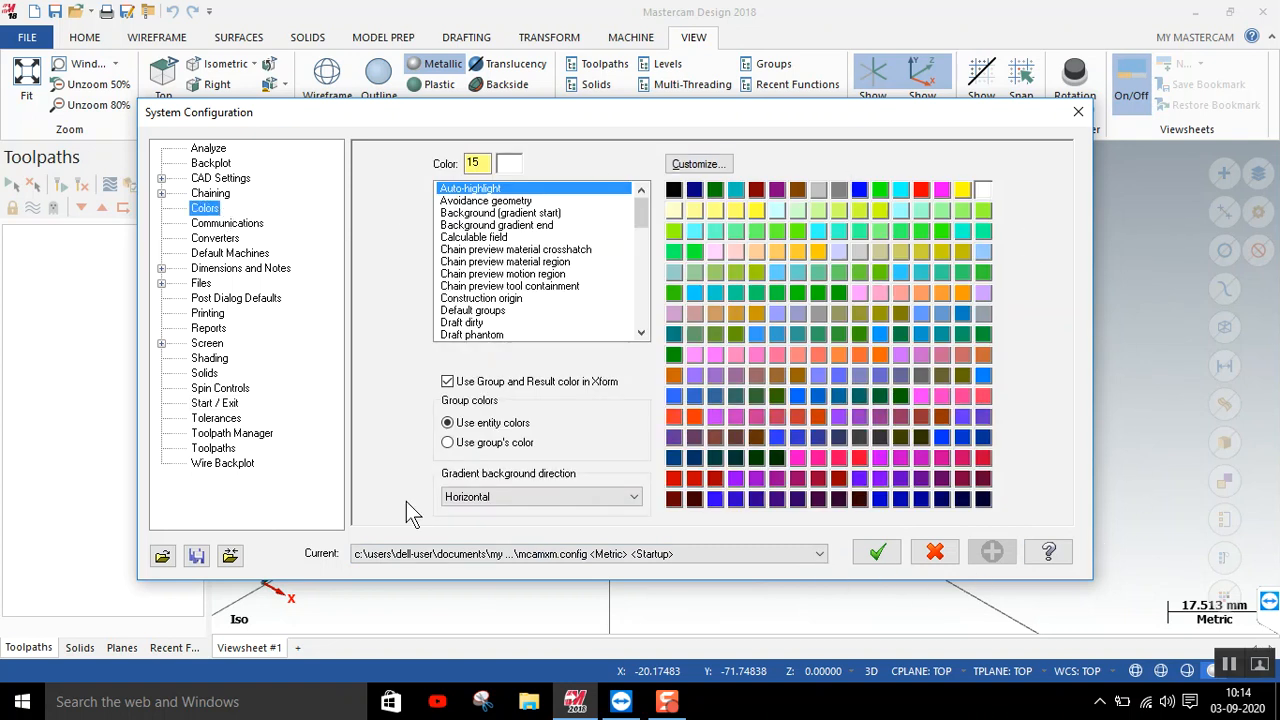
{"action": "left_click", "coordinate": [478, 213]}
{"action": "left_click", "coordinate": [530, 225]}
{"action": "left_click", "coordinate": [530, 213]}
{"action": "left_click", "coordinate": [527, 228]}
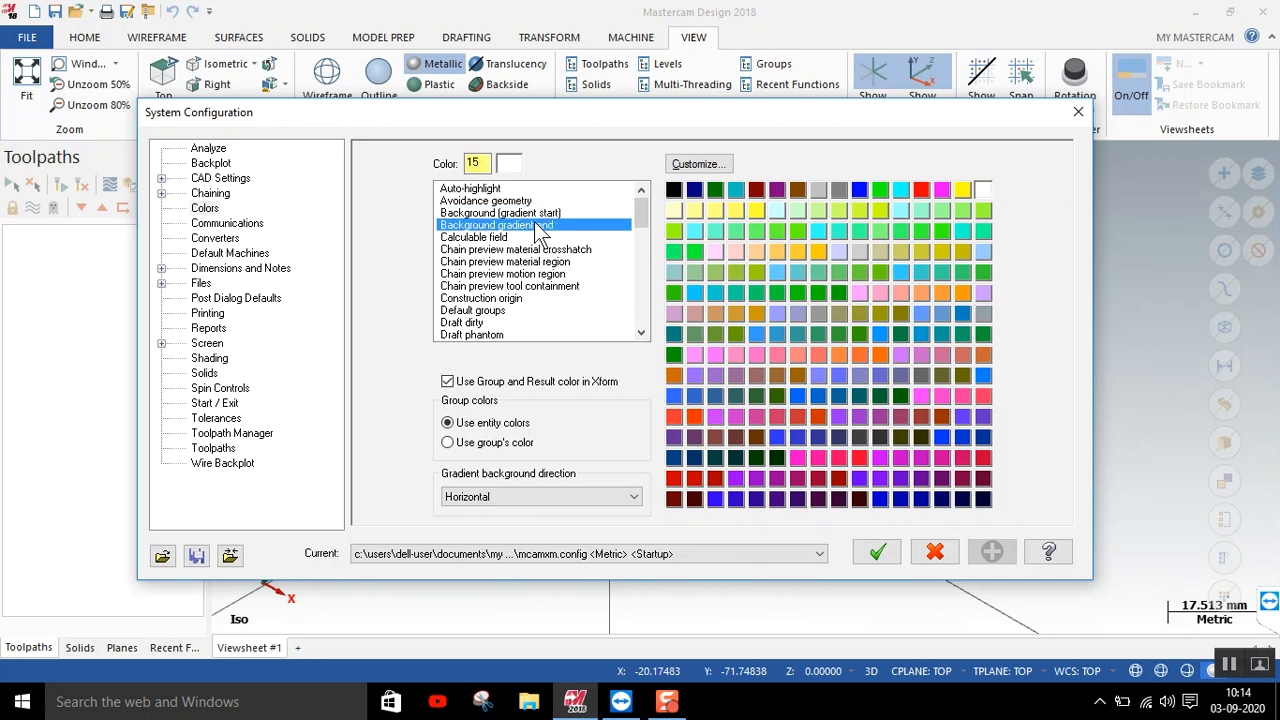
{"action": "left_click", "coordinate": [549, 213]}
{"action": "left_click", "coordinate": [547, 226]}
{"action": "left_click", "coordinate": [983, 251]}
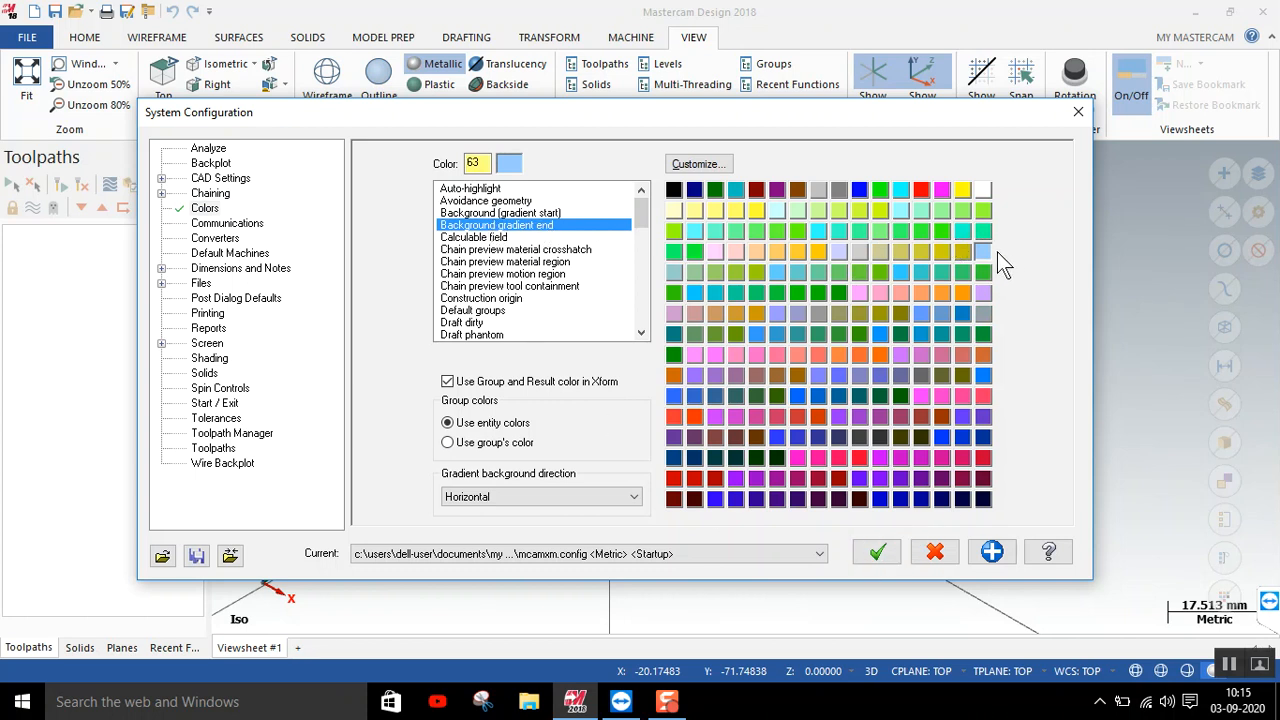
{"action": "left_click", "coordinate": [877, 552]}
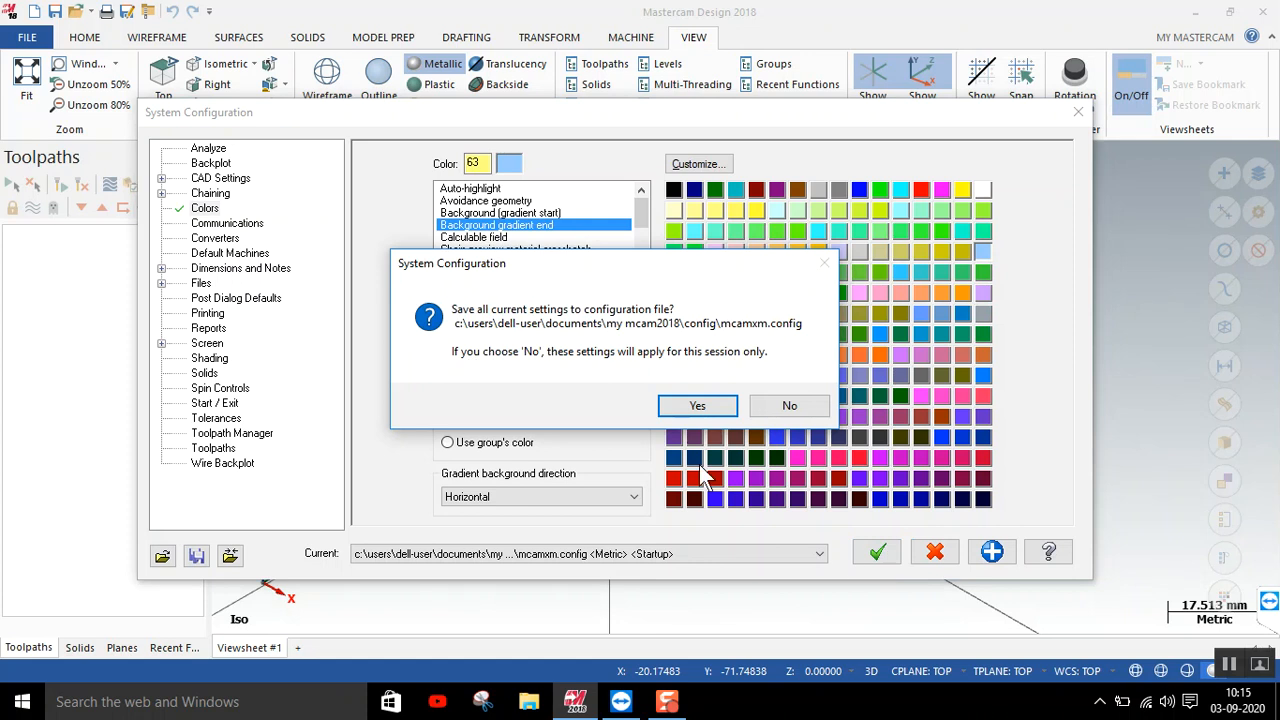
{"action": "left_click", "coordinate": [697, 407]}
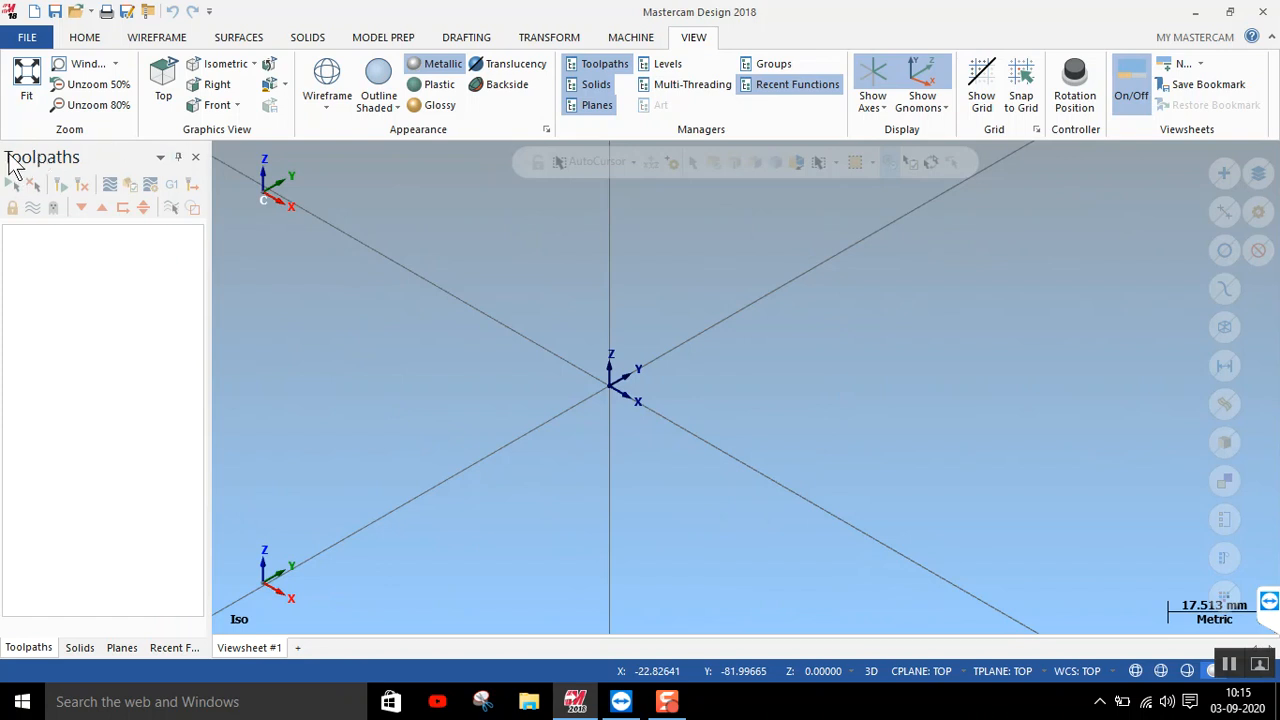
Look through the Solids, Planes and Recent Functions managers, then return to the Toolpaths manager
{"action": "left_click", "coordinate": [84, 648]}
{"action": "left_click", "coordinate": [120, 648]}
{"action": "left_click", "coordinate": [157, 647]}
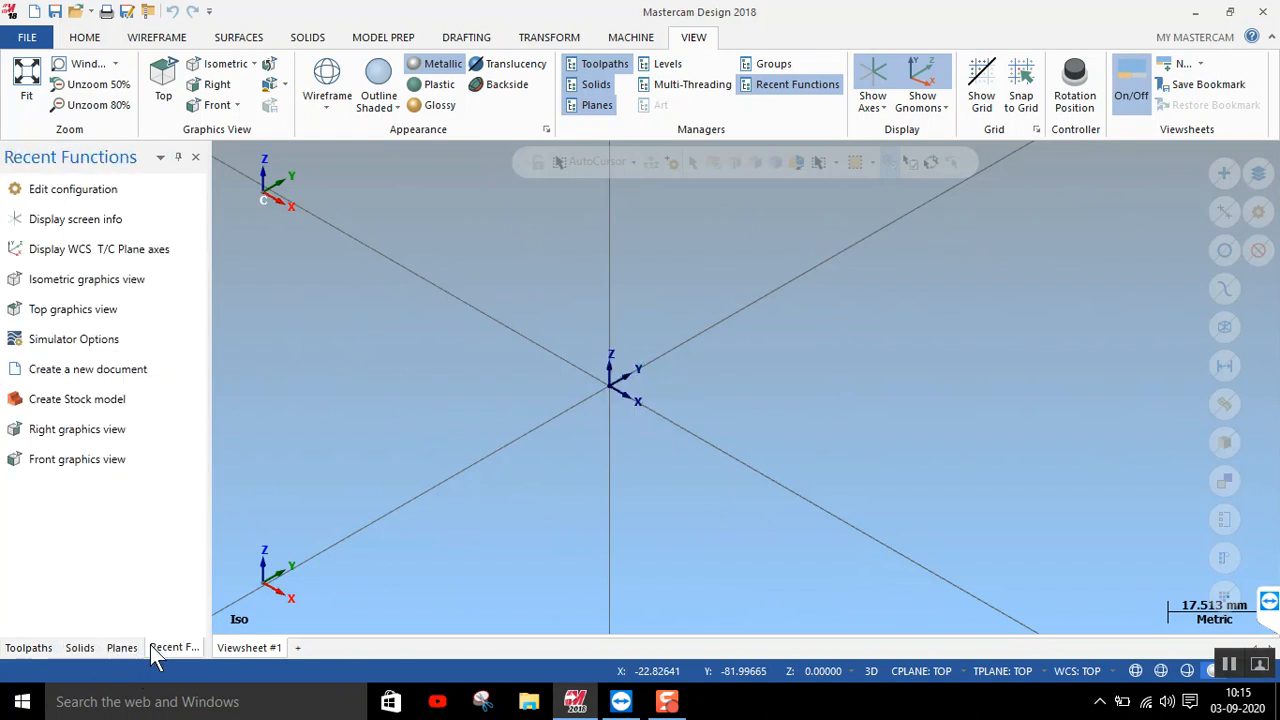
{"action": "left_click", "coordinate": [31, 649]}
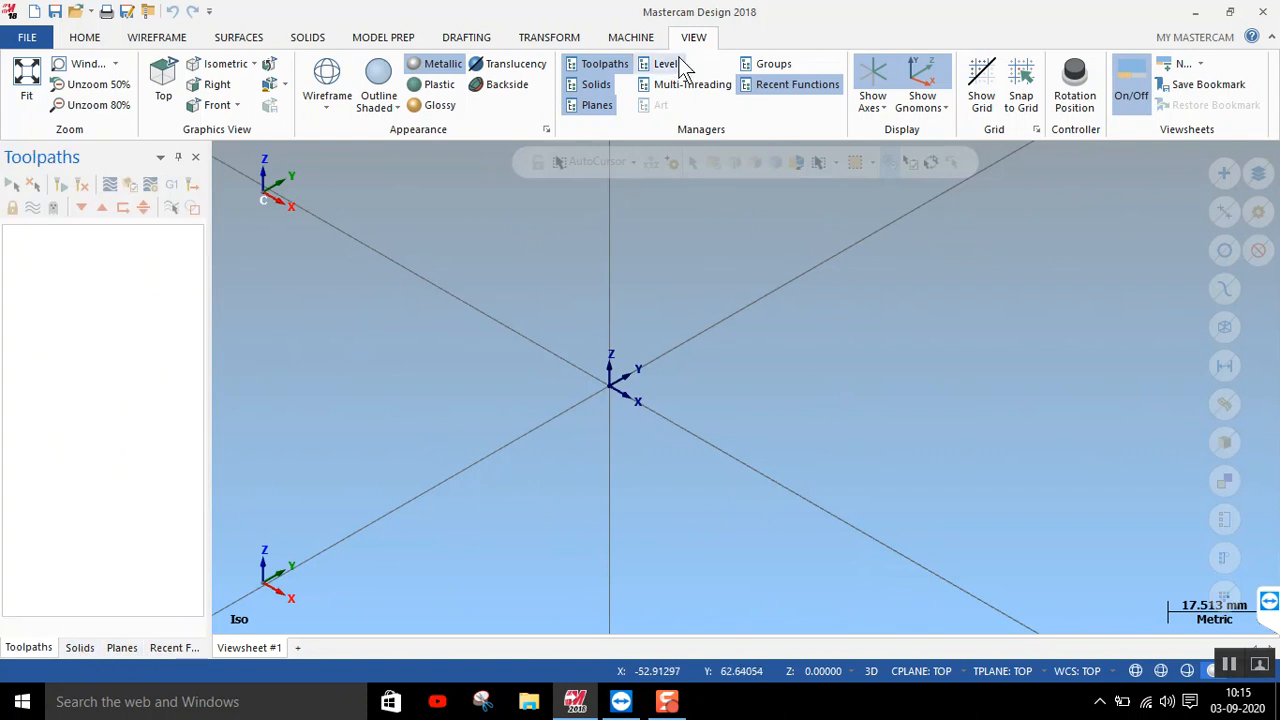
Hide the Toolpaths, Solids, Planes and Recent Functions managers, and view the Groups Manager without creating a group
{"action": "left_click", "coordinate": [605, 64]}
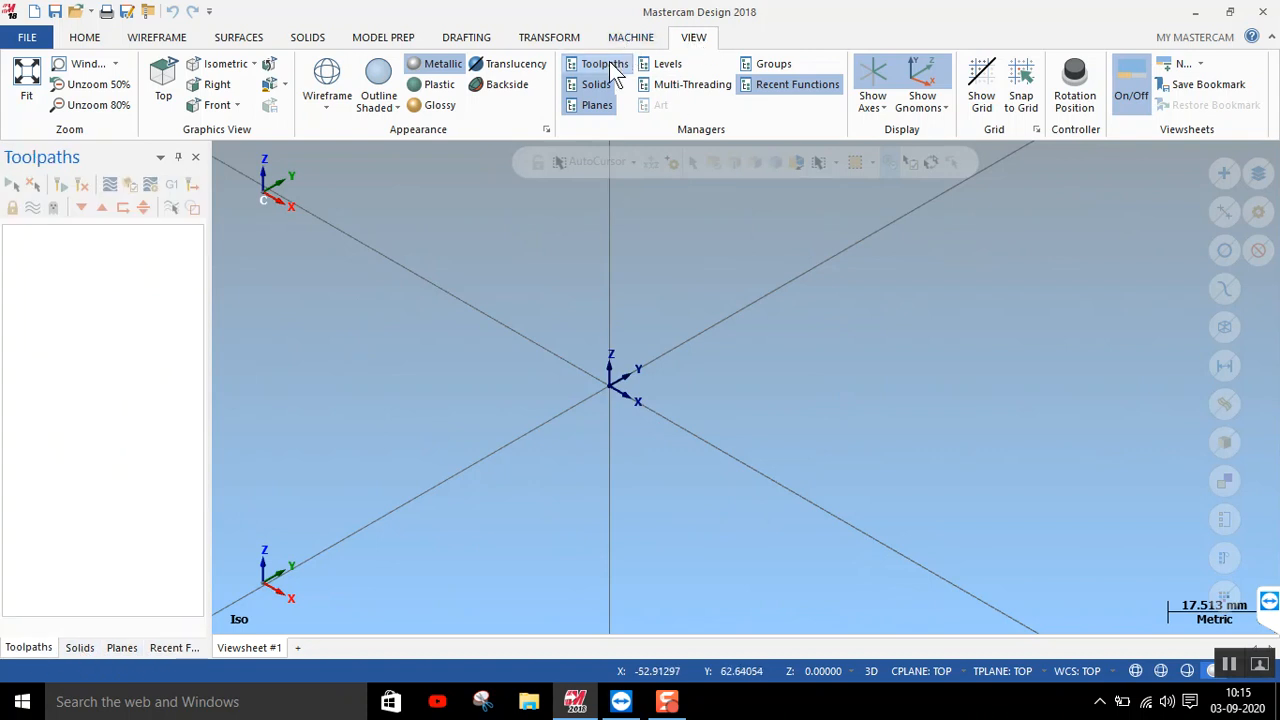
{"action": "left_click", "coordinate": [596, 86]}
{"action": "left_click", "coordinate": [598, 104]}
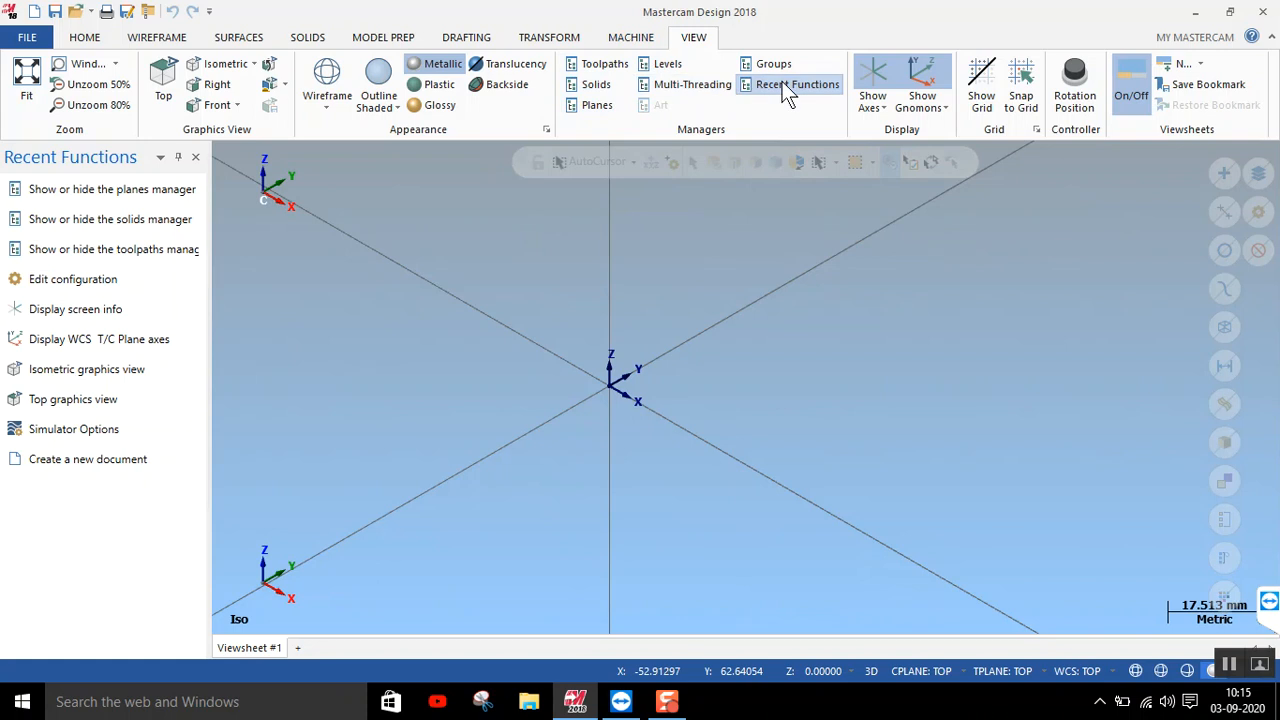
{"action": "left_click", "coordinate": [782, 84]}
{"action": "left_click", "coordinate": [776, 68]}
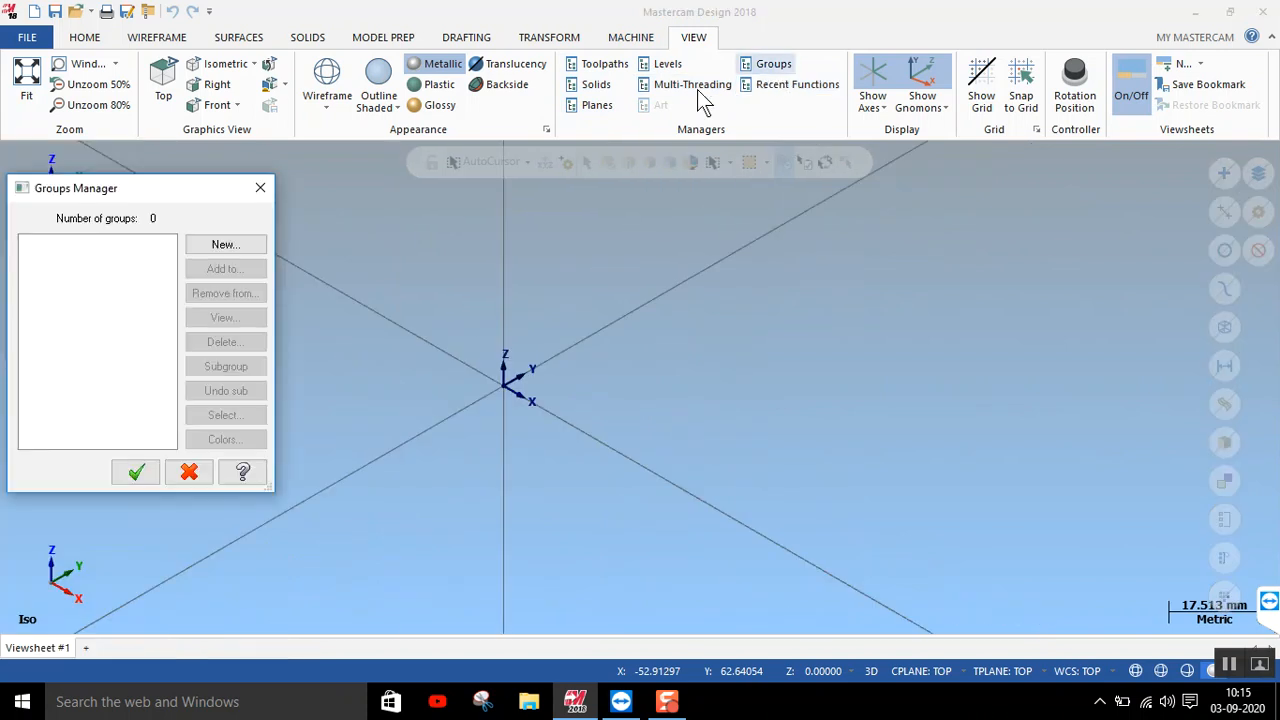
{"action": "left_click", "coordinate": [190, 472]}
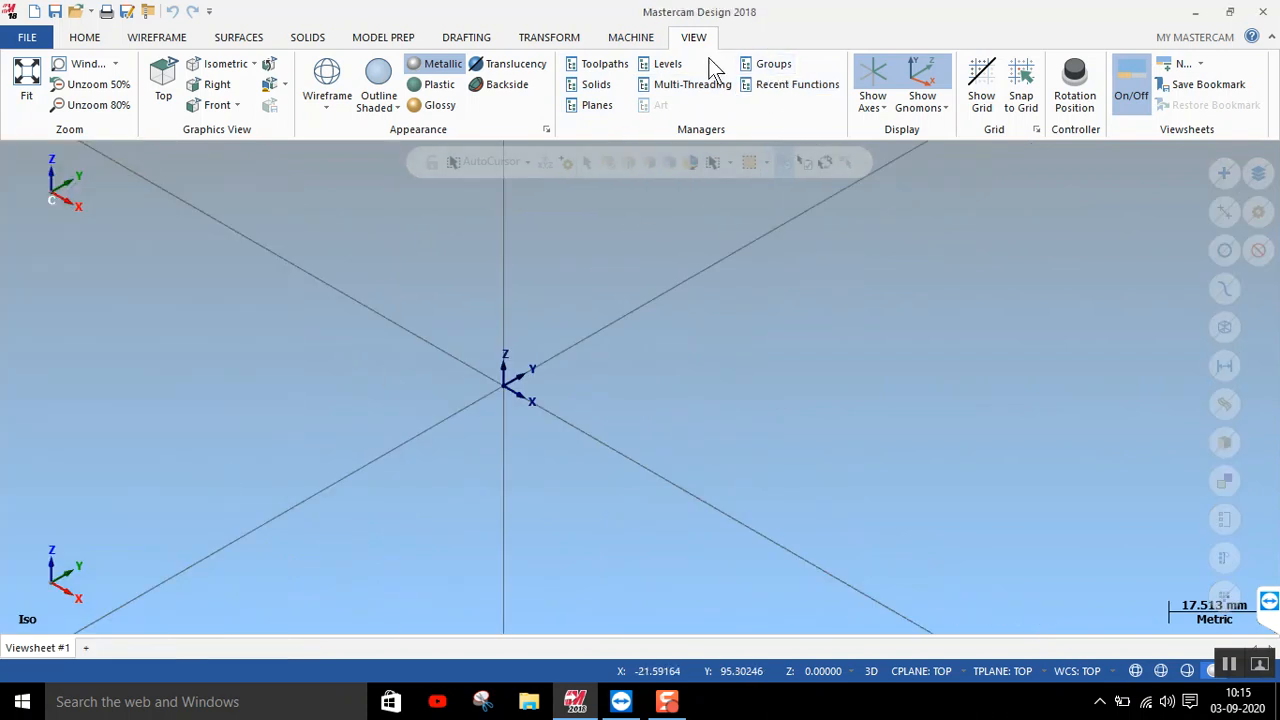
Show the Toolpaths, Solids and Planes managers again
{"action": "left_click", "coordinate": [605, 64]}
{"action": "left_click", "coordinate": [596, 85]}
{"action": "left_click", "coordinate": [597, 106]}
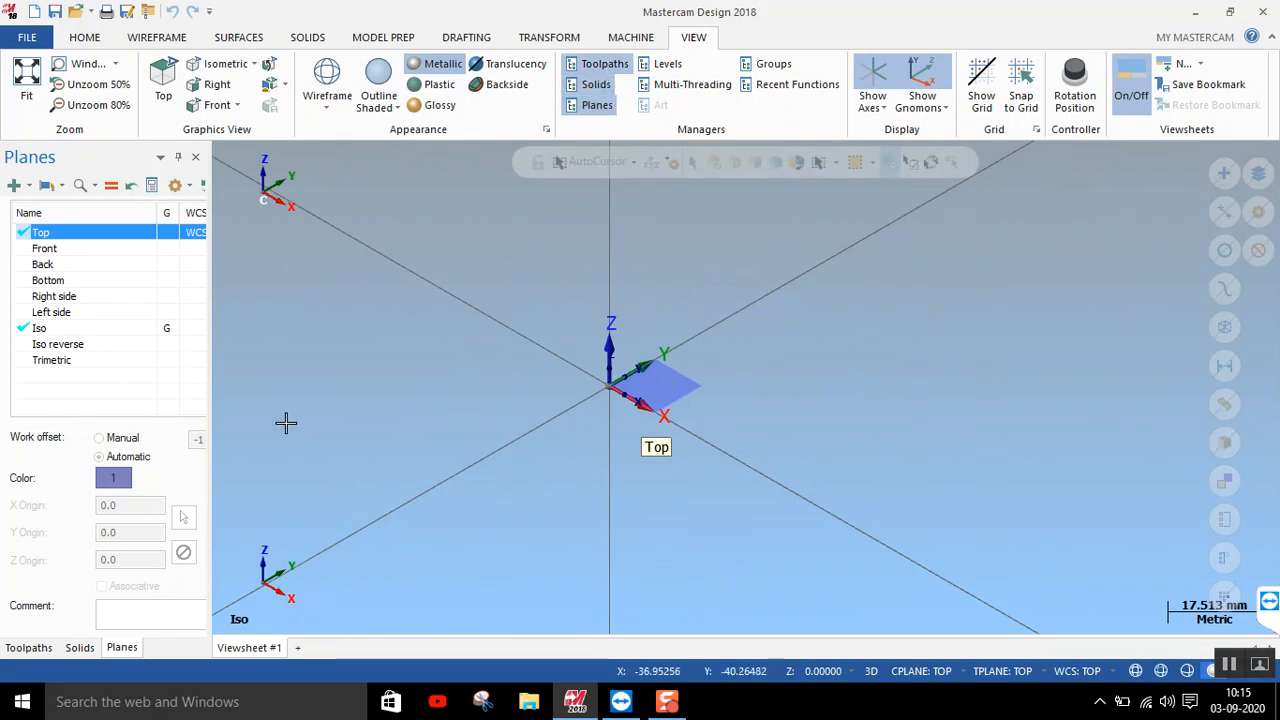
Examine the contents of the Solids, Toolpaths and Planes managers in turn, ending on Toolpaths
{"action": "left_click", "coordinate": [80, 648]}
{"action": "left_click", "coordinate": [34, 649]}
{"action": "left_click", "coordinate": [80, 648]}
{"action": "left_click", "coordinate": [118, 648]}
{"action": "left_click", "coordinate": [35, 649]}
{"action": "left_click", "coordinate": [80, 648]}
{"action": "left_click", "coordinate": [118, 648]}
{"action": "left_click", "coordinate": [30, 648]}
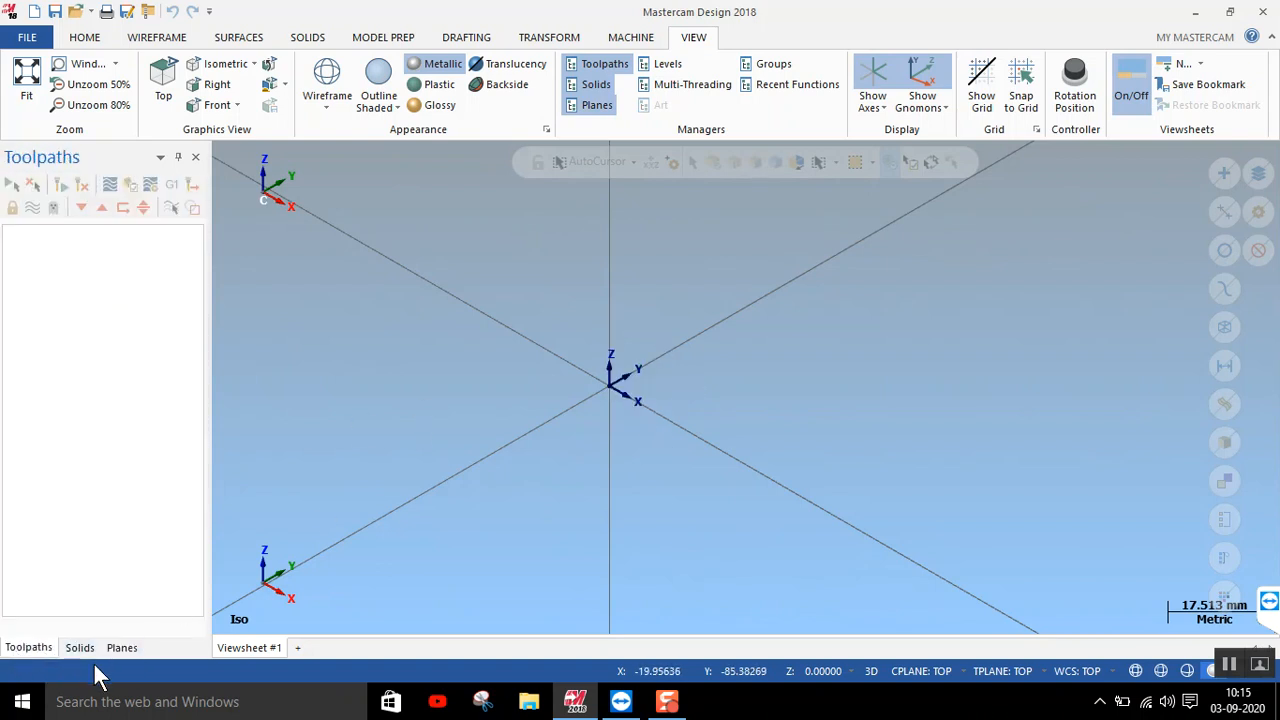
{"action": "left_click", "coordinate": [122, 648]}
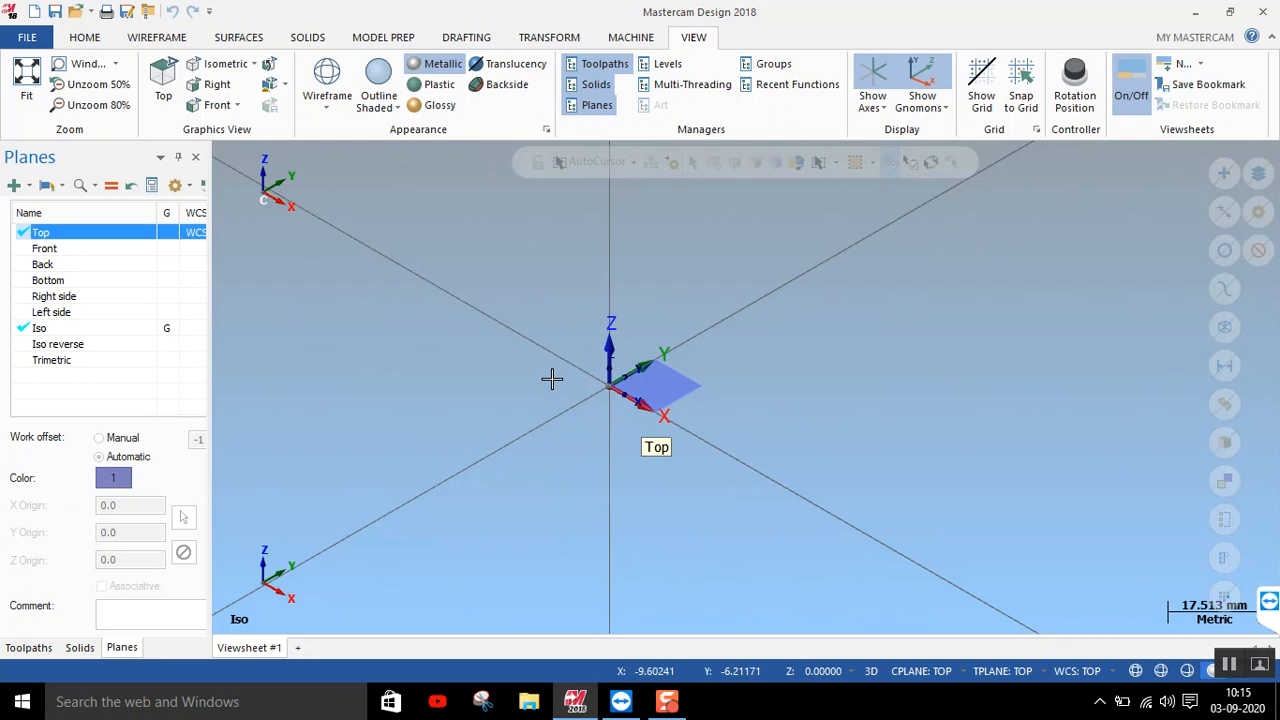
{"action": "left_click", "coordinate": [18, 650]}
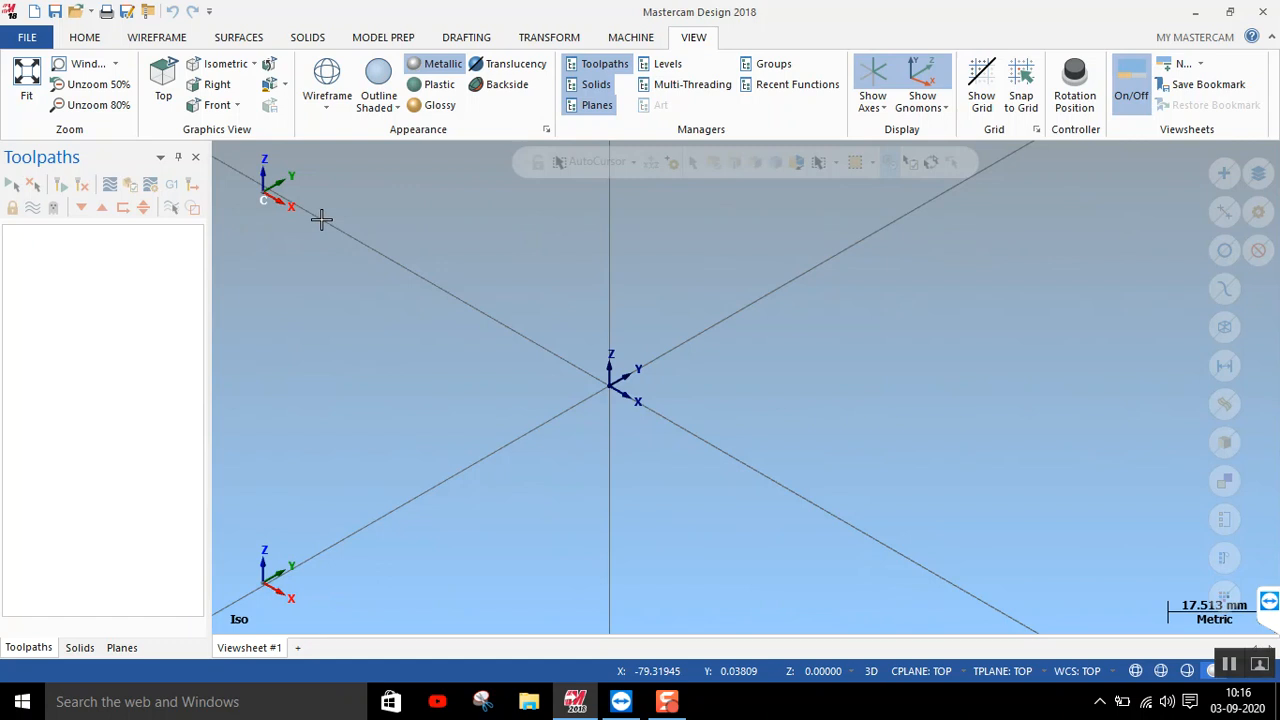
Set the construction plane to Back, view the tool plane choices, and return the construction plane to Top
{"action": "left_click", "coordinate": [926, 672]}
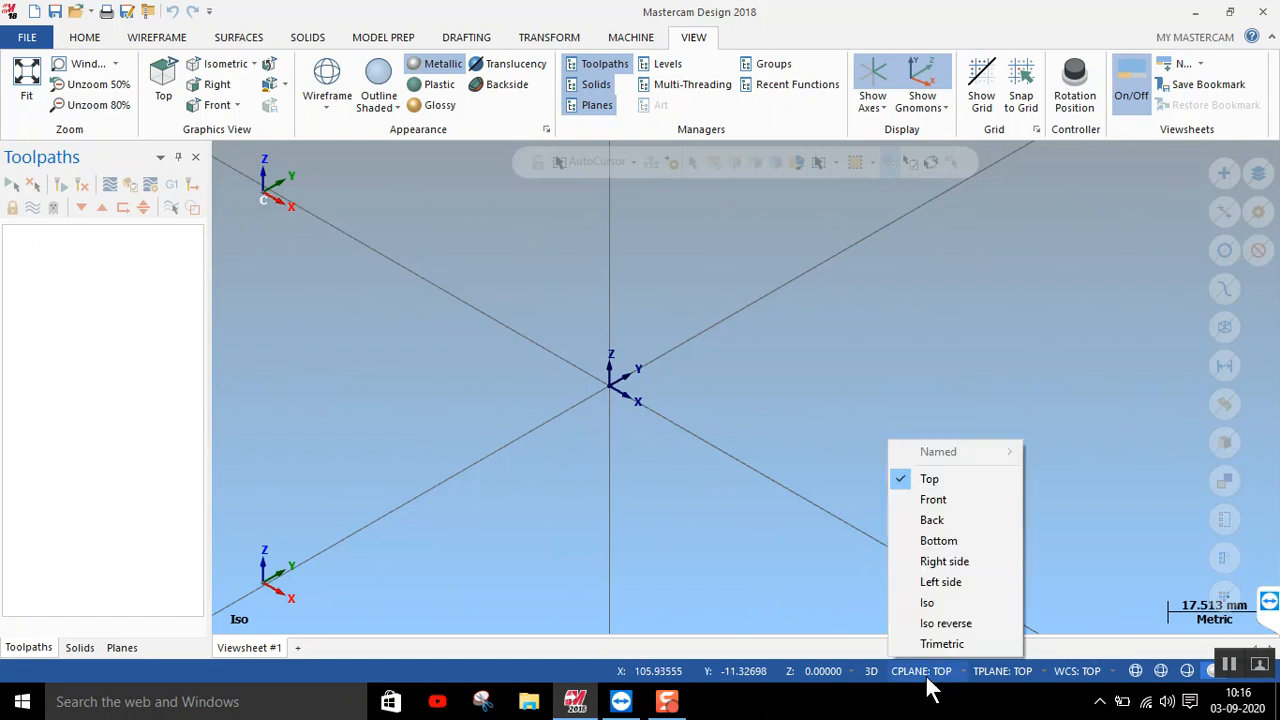
{"action": "left_click", "coordinate": [931, 520]}
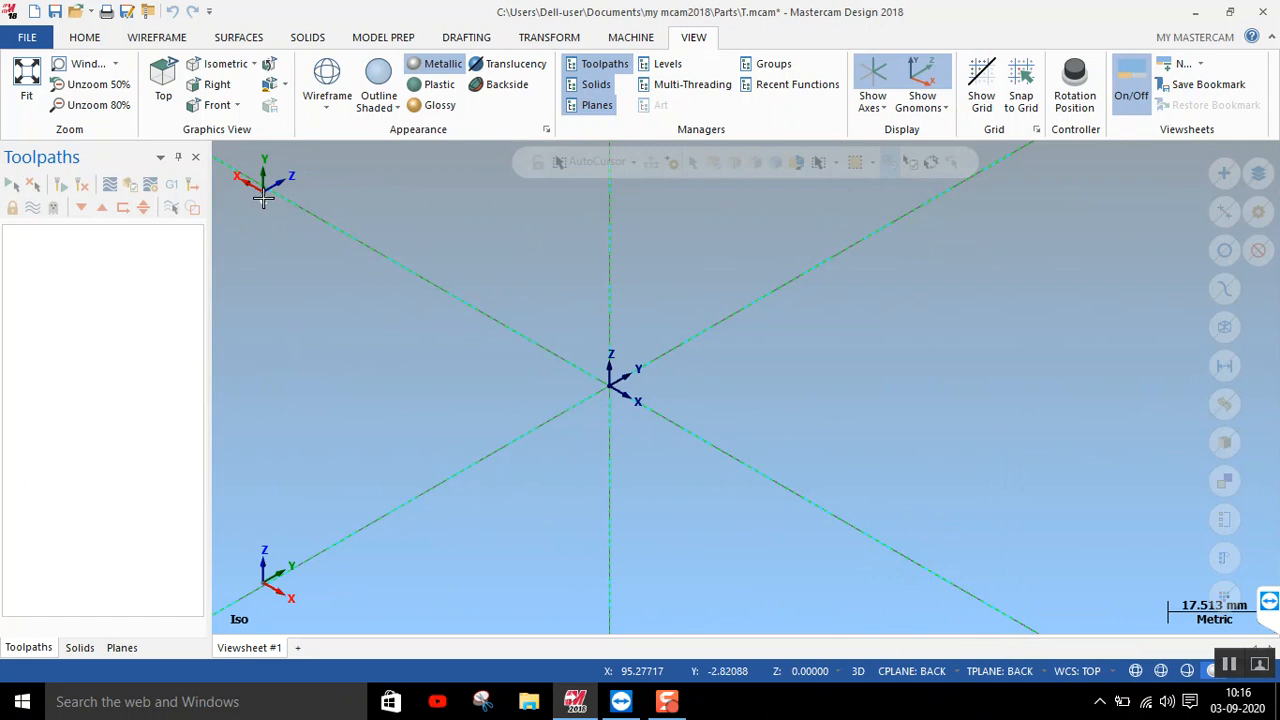
{"action": "left_click", "coordinate": [1015, 672]}
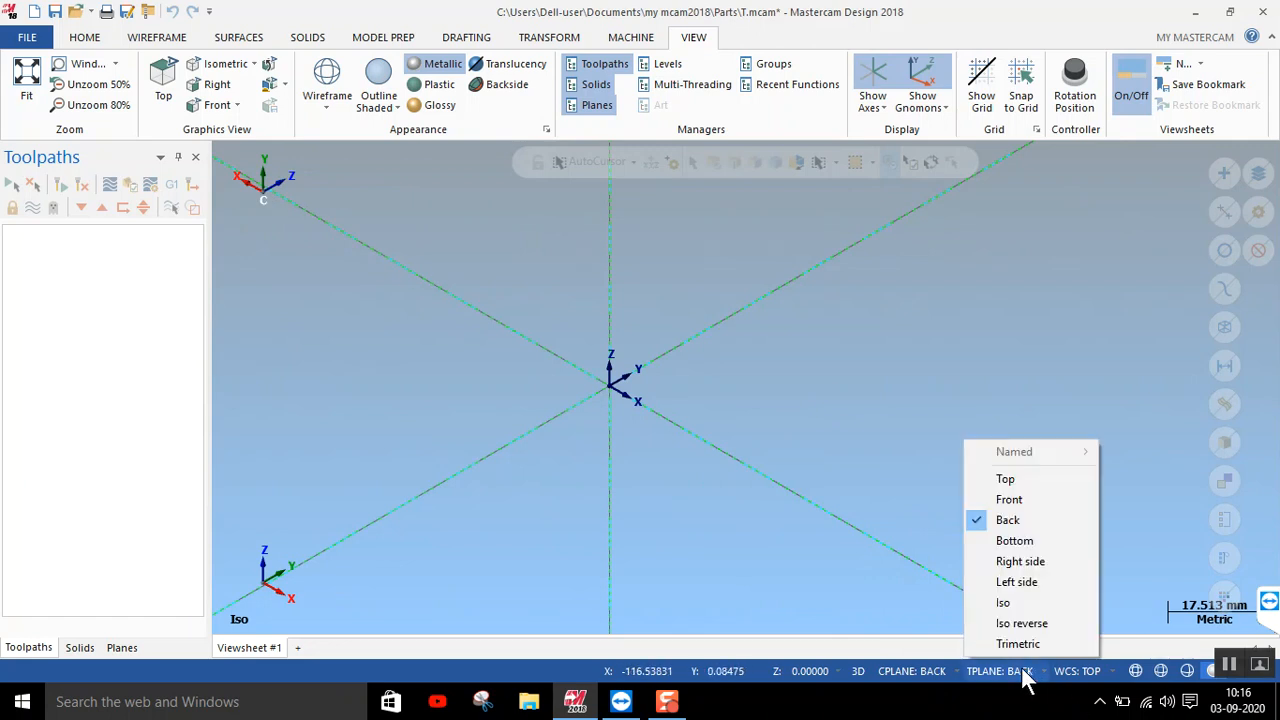
{"action": "left_click", "coordinate": [952, 679]}
{"action": "left_click", "coordinate": [933, 480]}
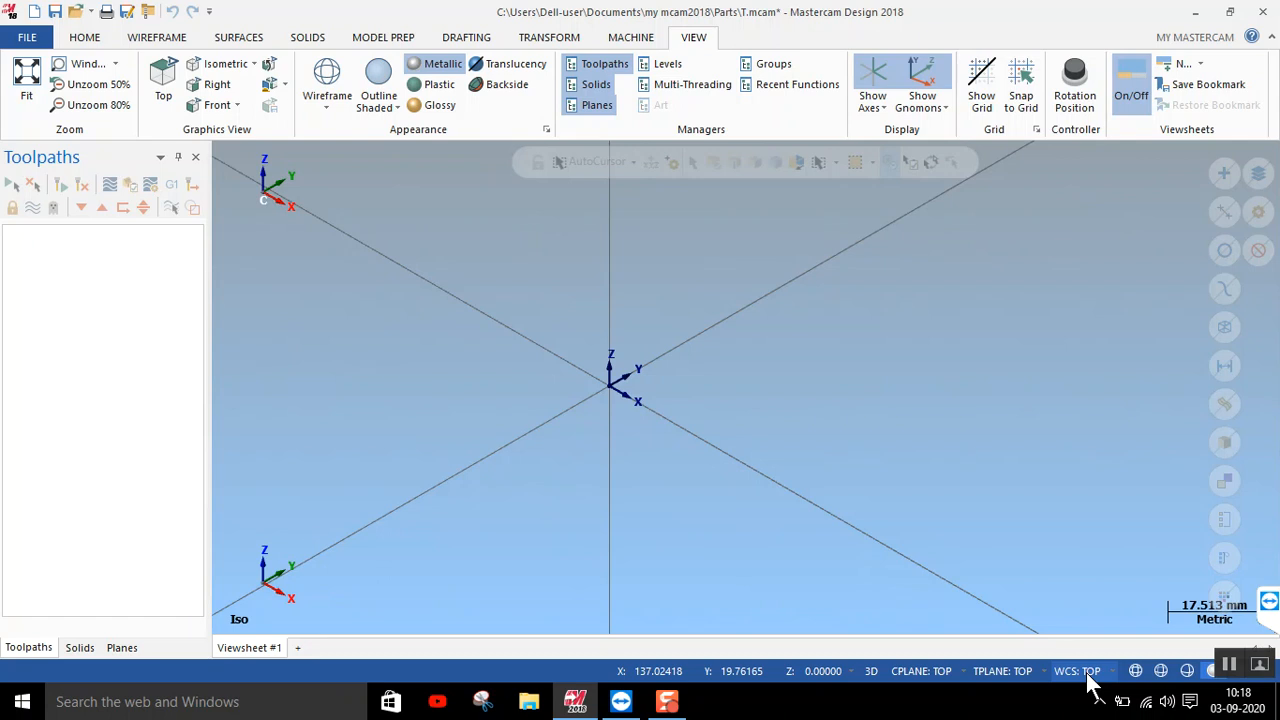
{"action": "left_click", "coordinate": [76, 12]}
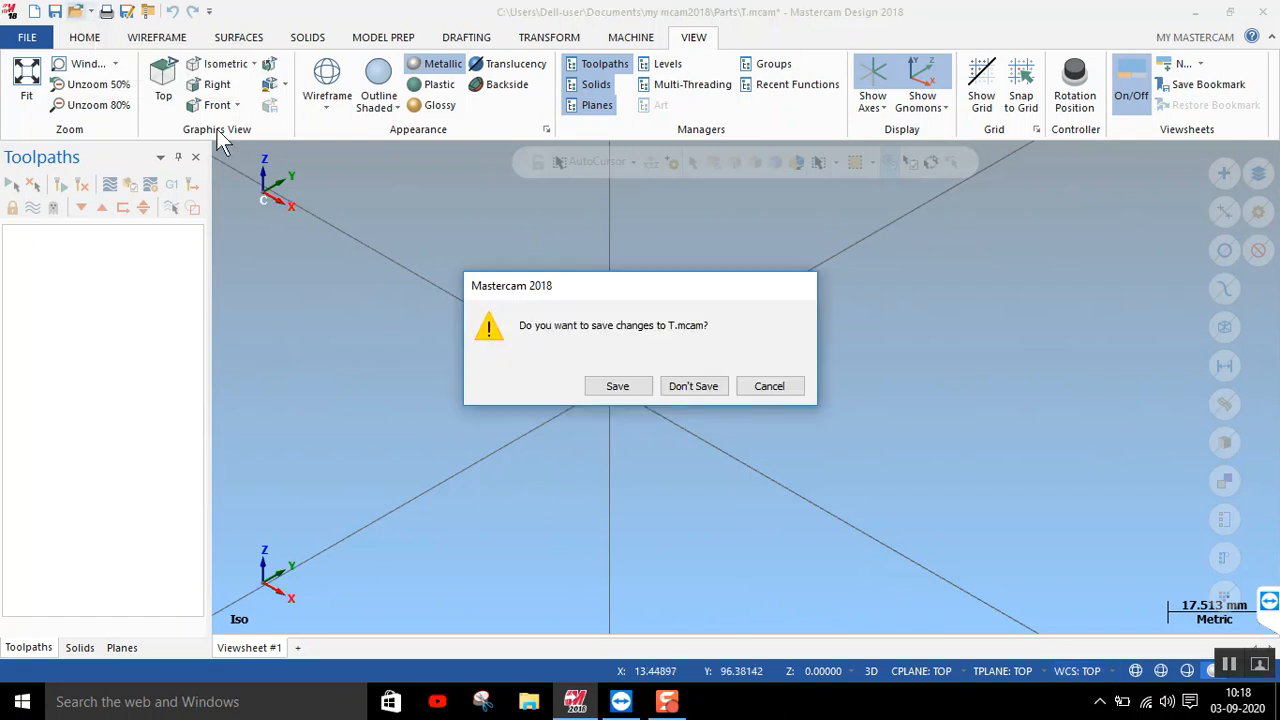
{"action": "left_click", "coordinate": [683, 385]}
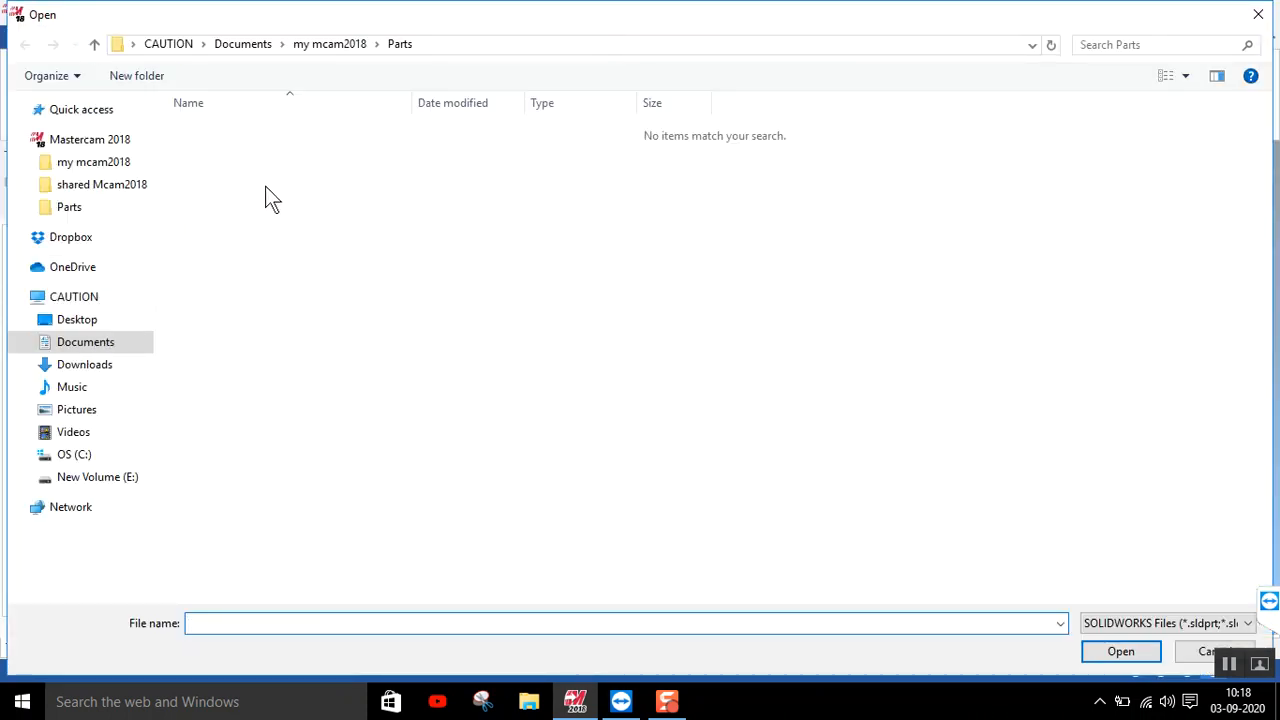
{"action": "left_click", "coordinate": [1195, 652]}
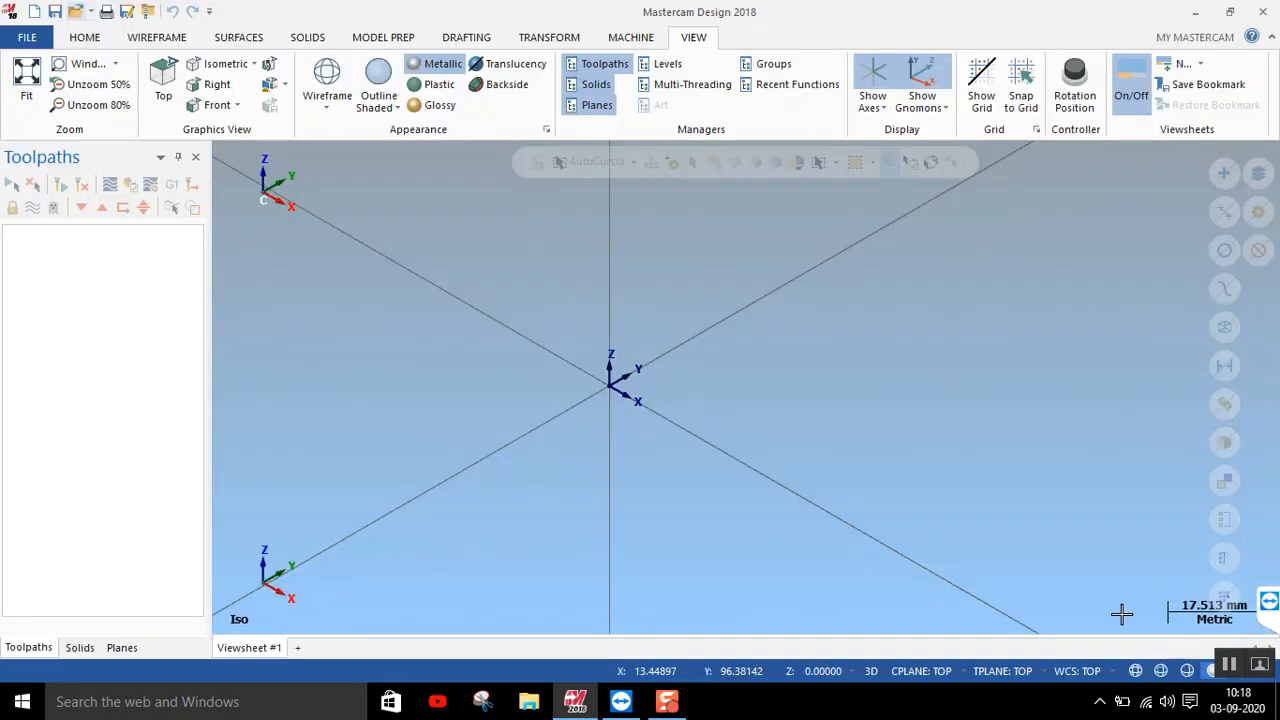
Start opening another file, discard the changes to T.mcam, and browse to the Mill folder inside Documents > Examples
{"action": "left_click", "coordinate": [86, 38]}
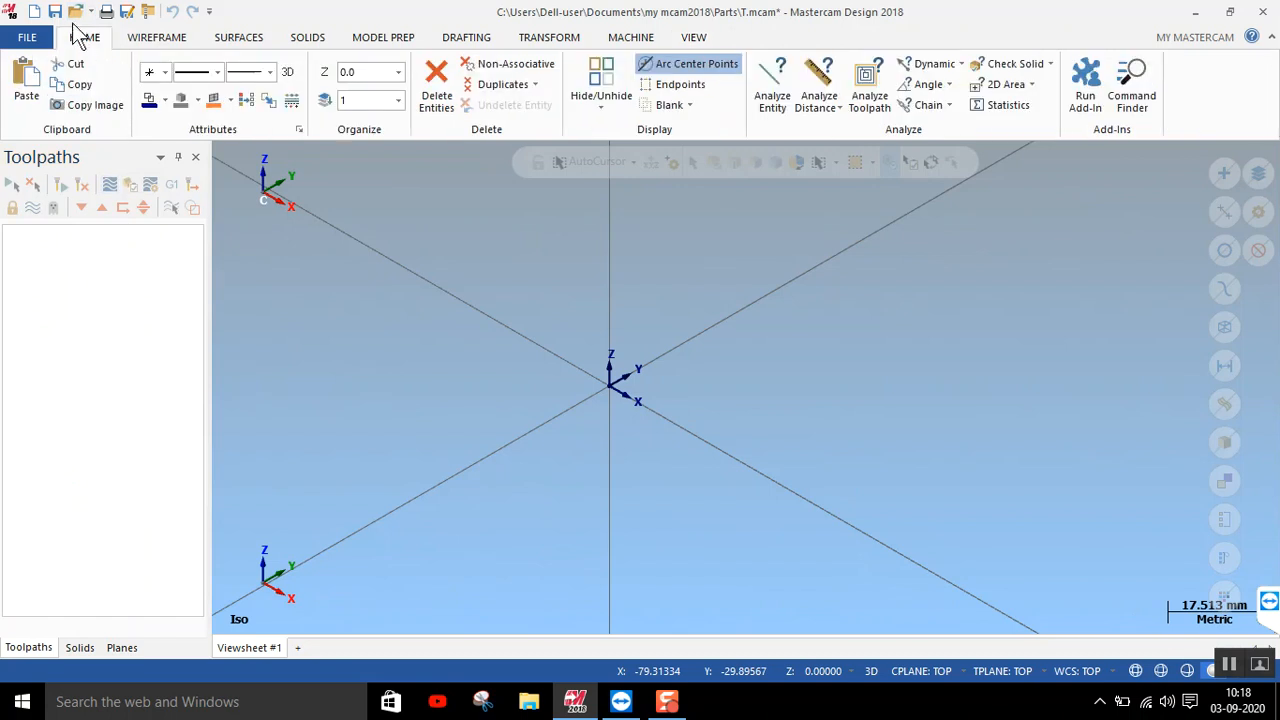
{"action": "left_click", "coordinate": [76, 12]}
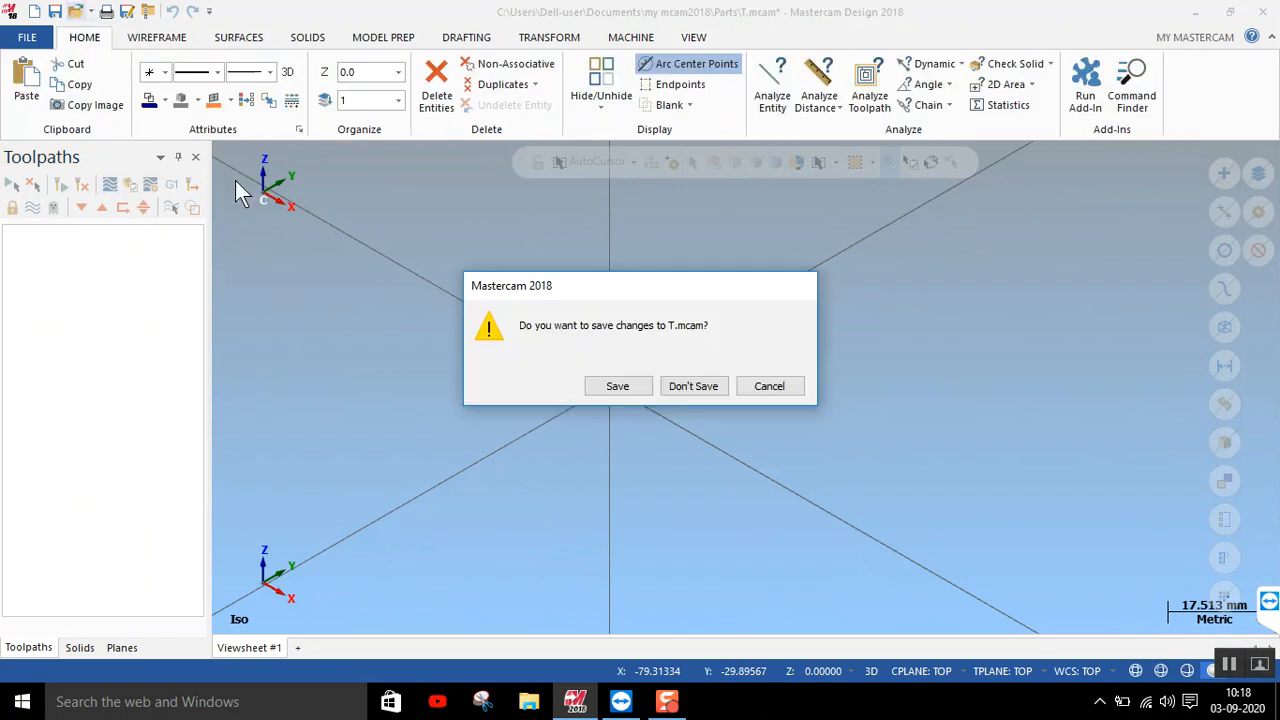
{"action": "left_click", "coordinate": [683, 388]}
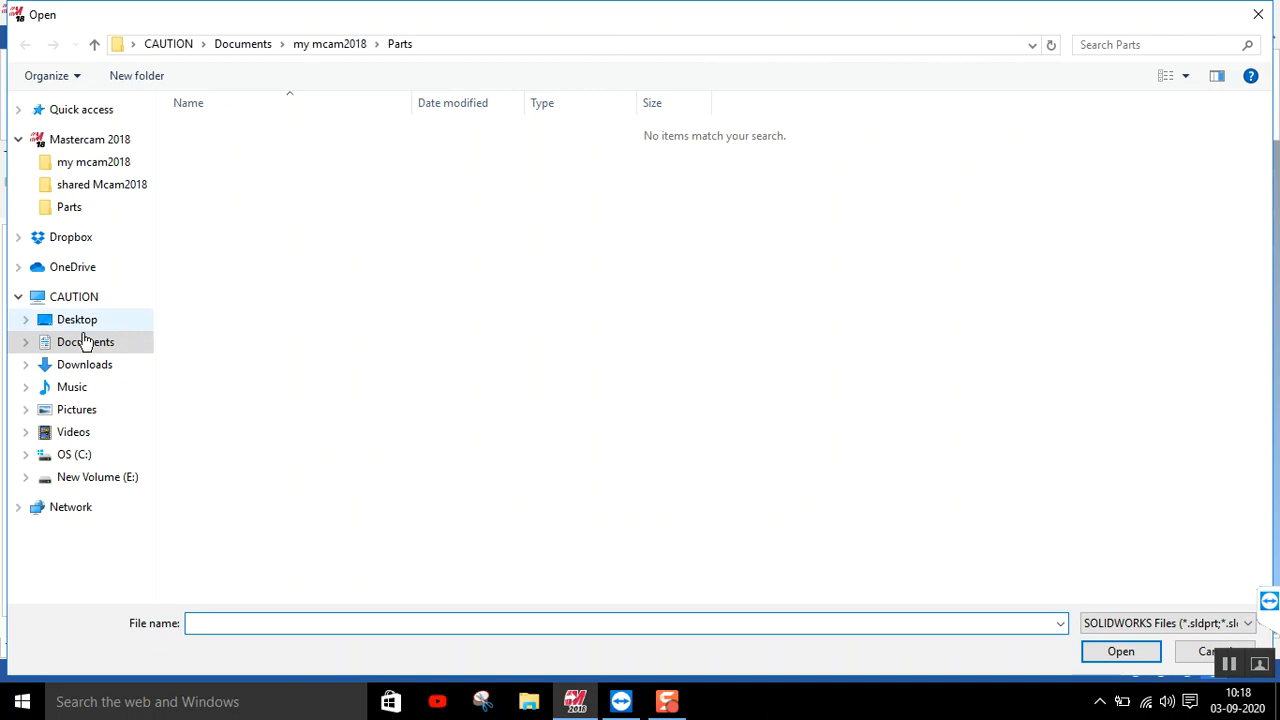
{"action": "left_click", "coordinate": [82, 216]}
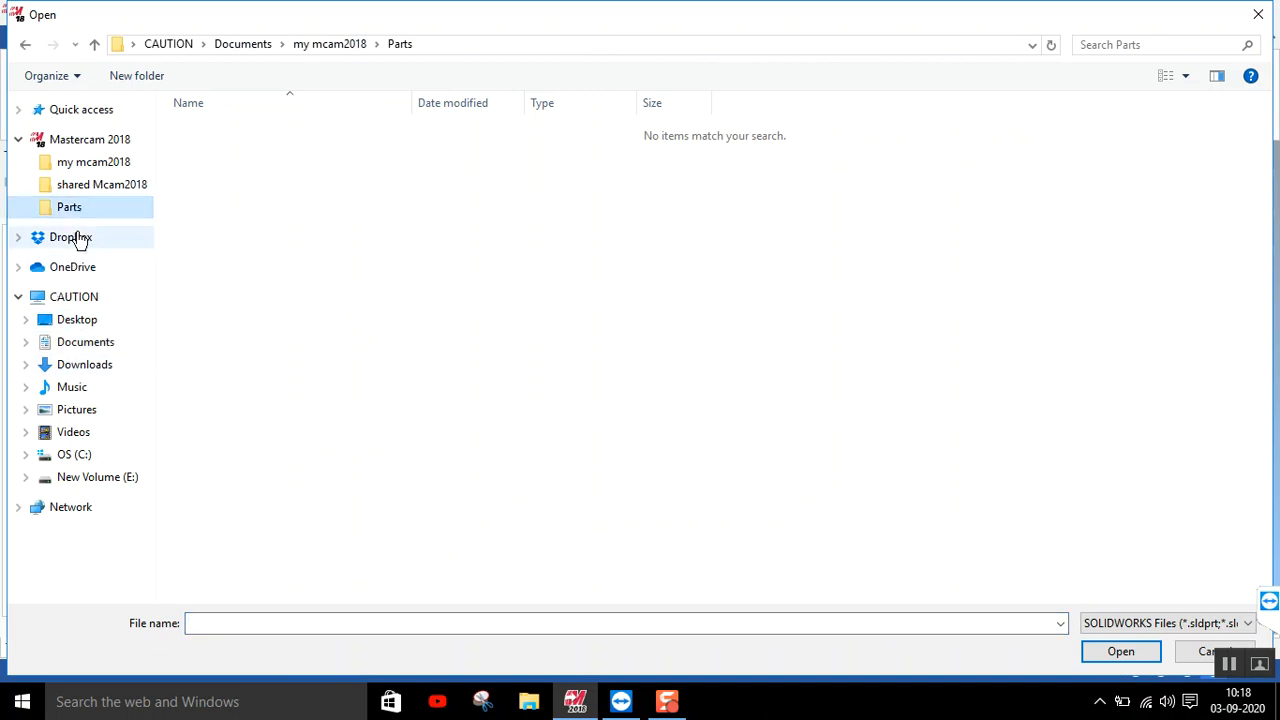
{"action": "left_click", "coordinate": [88, 344]}
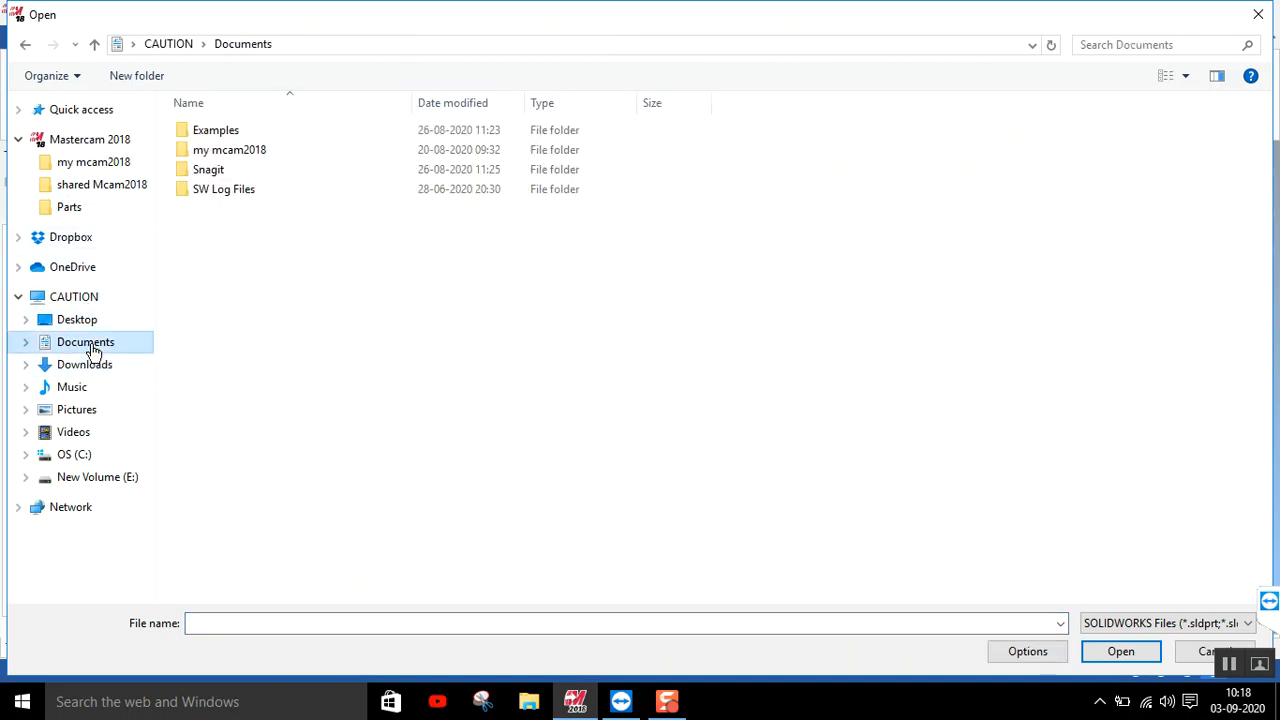
{"action": "double_click", "coordinate": [213, 133]}
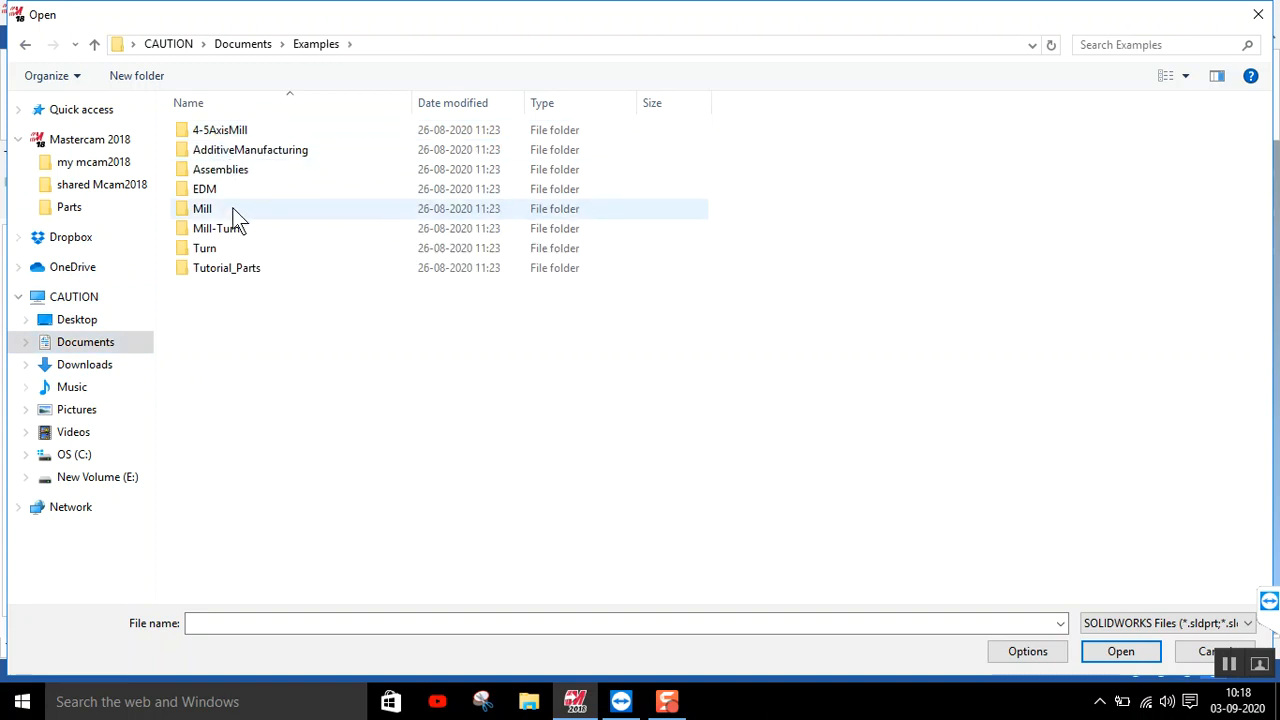
{"action": "double_click", "coordinate": [221, 210]}
Find the SOLIDWORKS part MILL2AX_9.SLDPRT among the Mill examples and open it
{"action": "scroll", "coordinate": [627, 440], "scroll_direction": "down", "scroll_amount": 5}
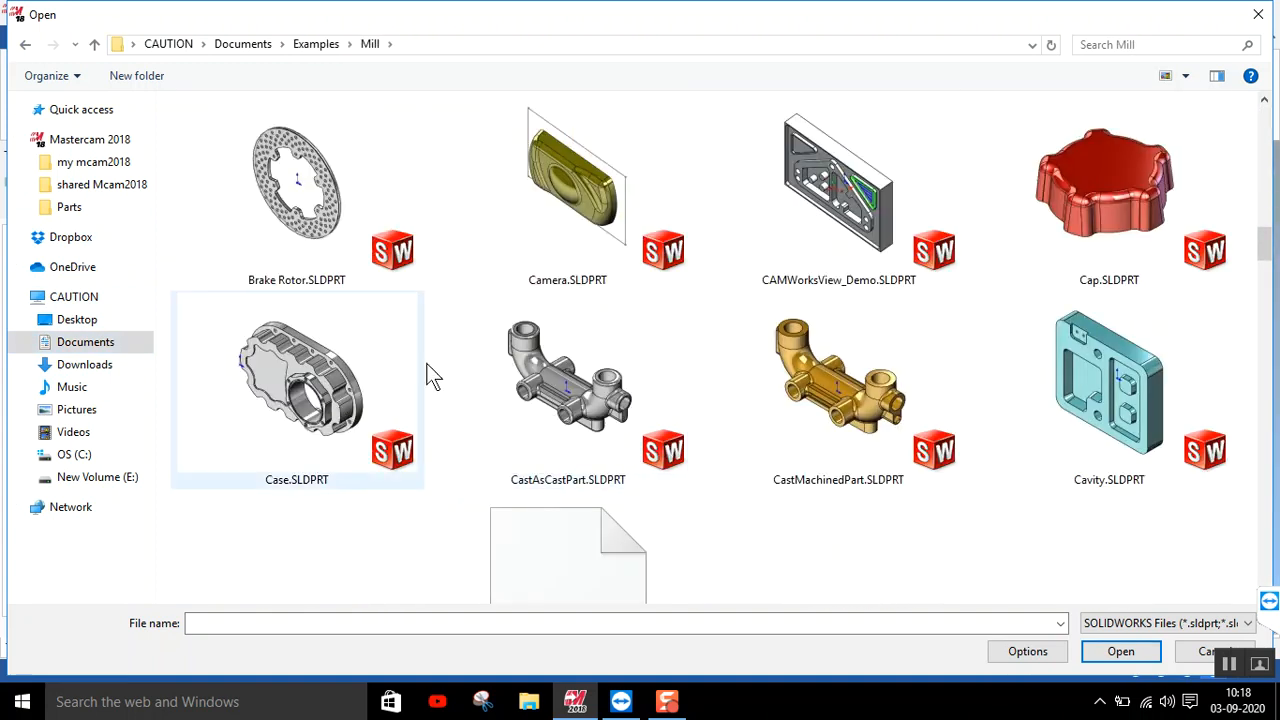
{"action": "scroll", "coordinate": [567, 362], "scroll_direction": "down", "scroll_amount": 3}
{"action": "scroll", "coordinate": [756, 391], "scroll_direction": "down", "scroll_amount": 10}
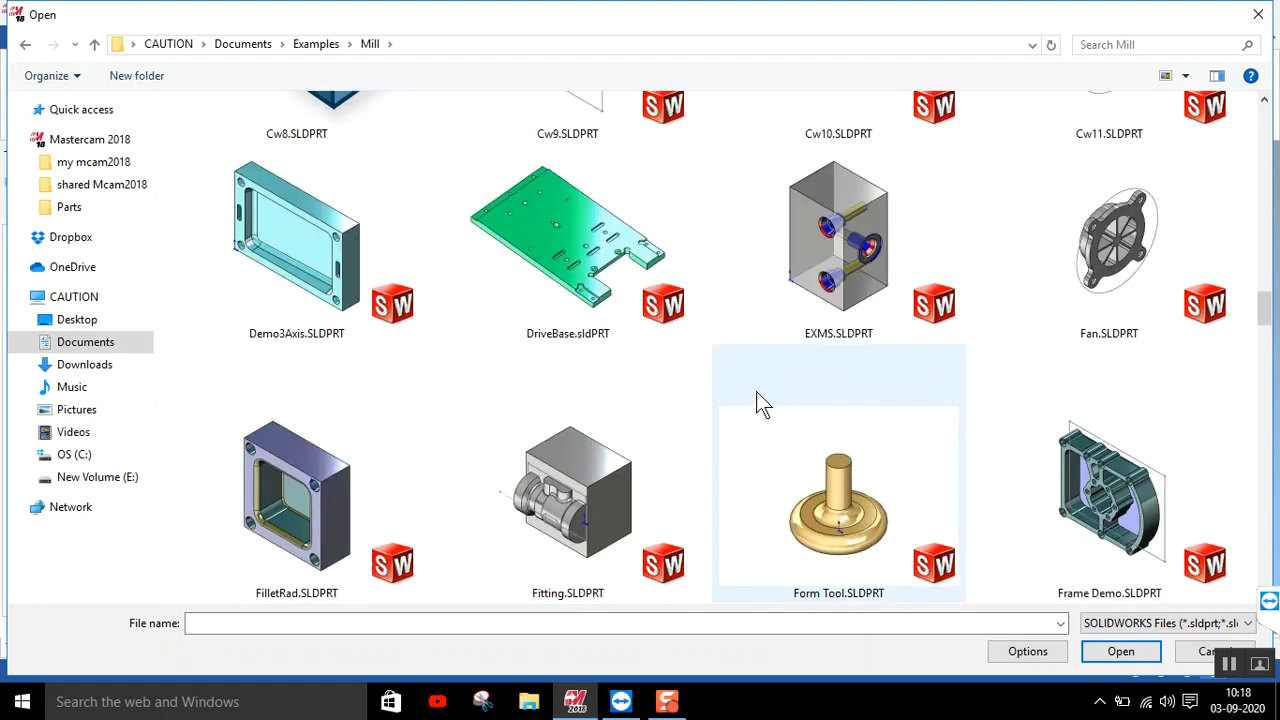
{"action": "scroll", "coordinate": [757, 393], "scroll_direction": "down", "scroll_amount": 2}
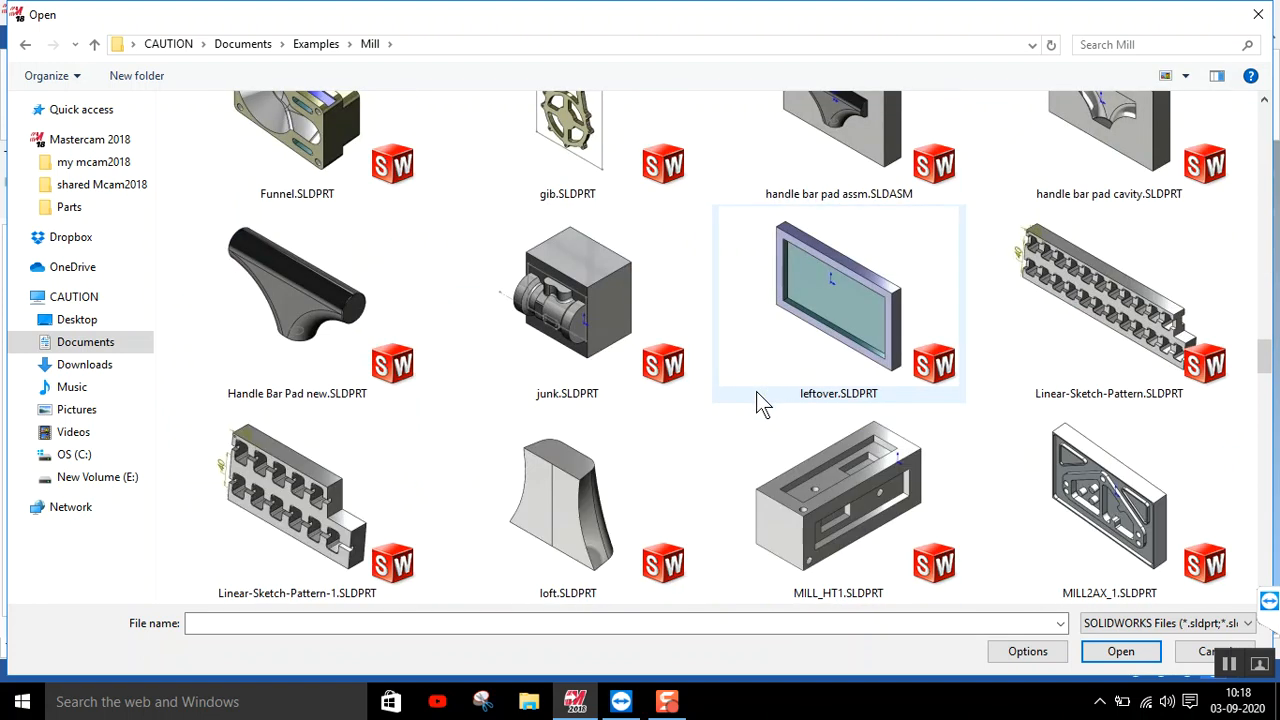
{"action": "scroll", "coordinate": [757, 393], "scroll_direction": "down", "scroll_amount": 4}
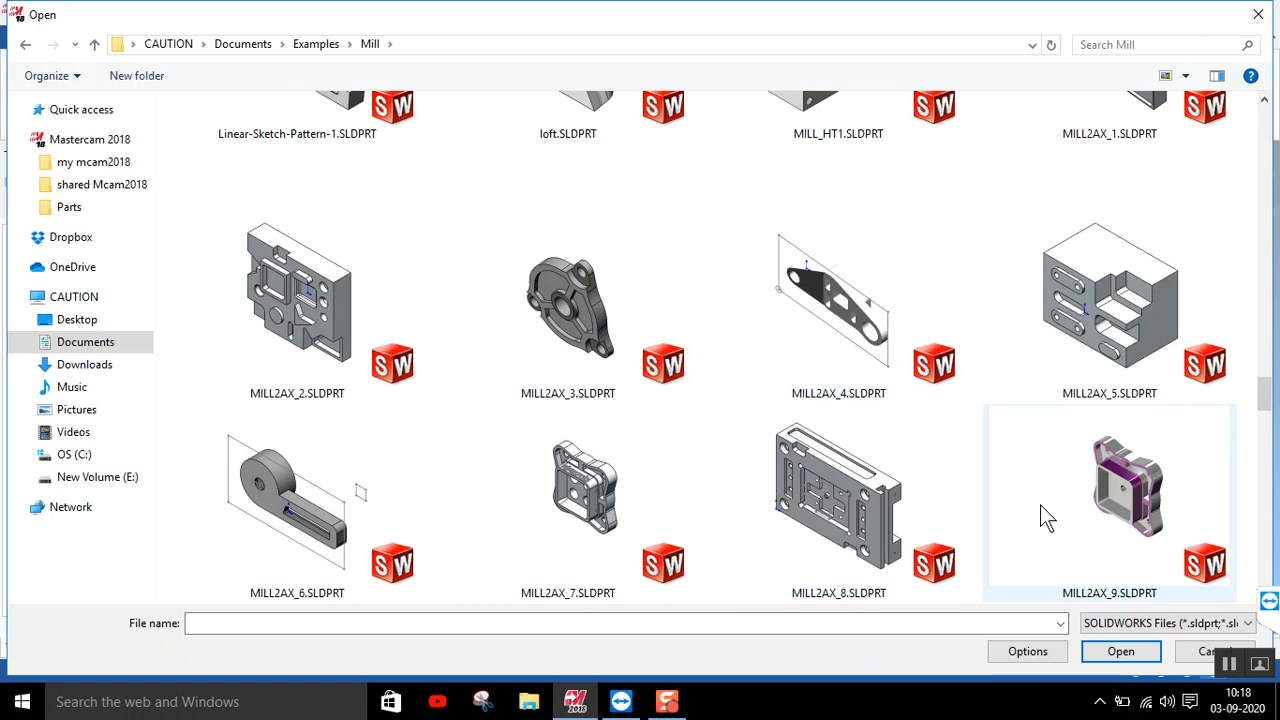
{"action": "left_click", "coordinate": [1090, 505]}
{"action": "left_click", "coordinate": [1122, 652]}
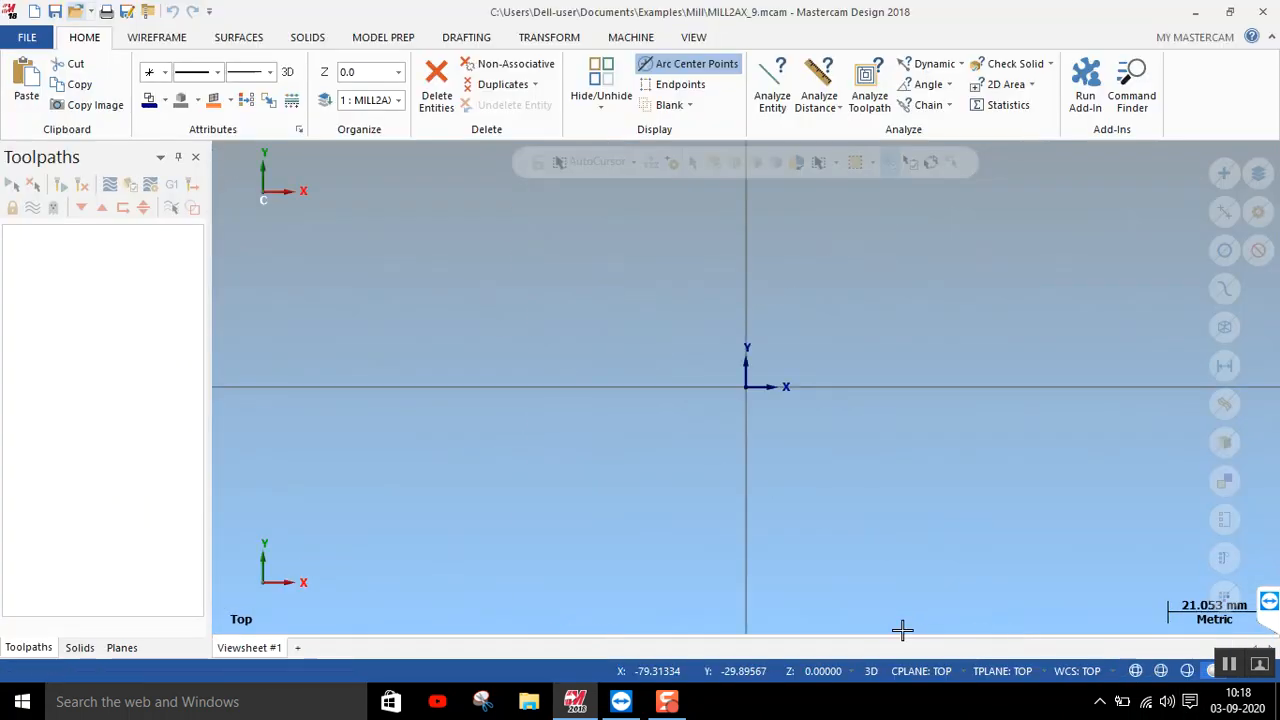
Show the part in isometric view and set the work coordinate system to Front
{"action": "right_click", "coordinate": [1063, 354]}
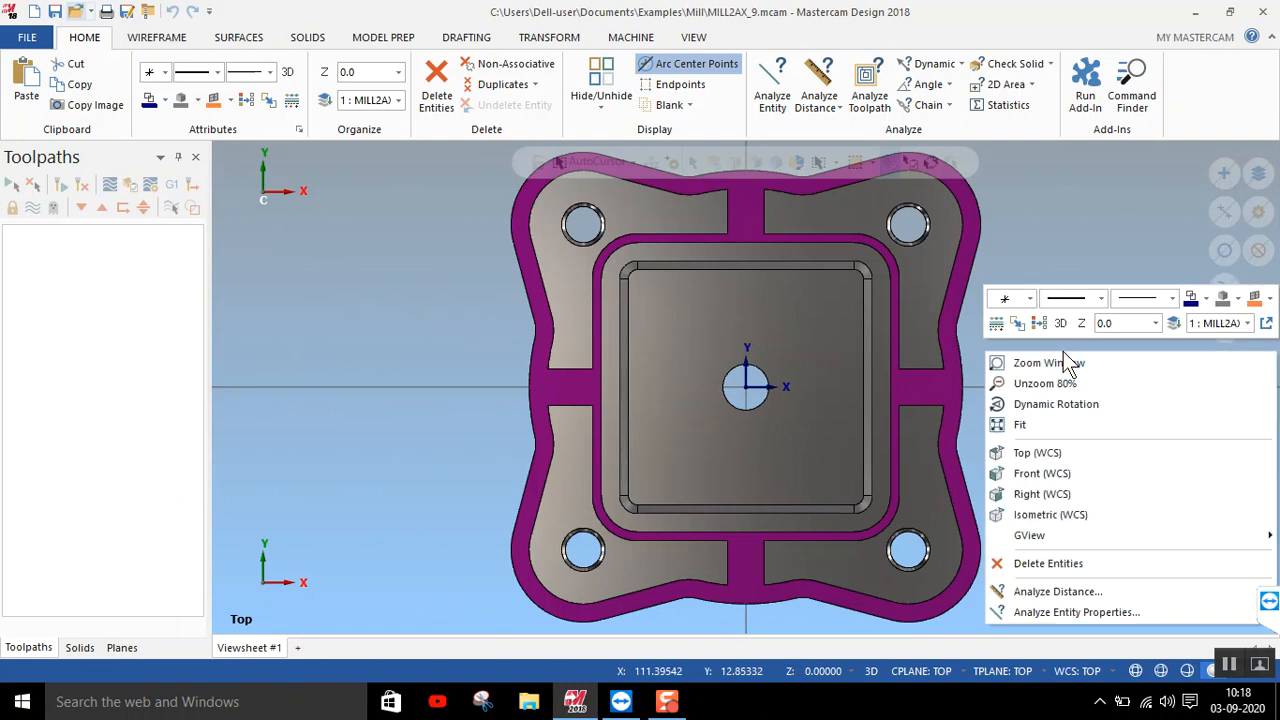
{"action": "left_click", "coordinate": [1050, 515]}
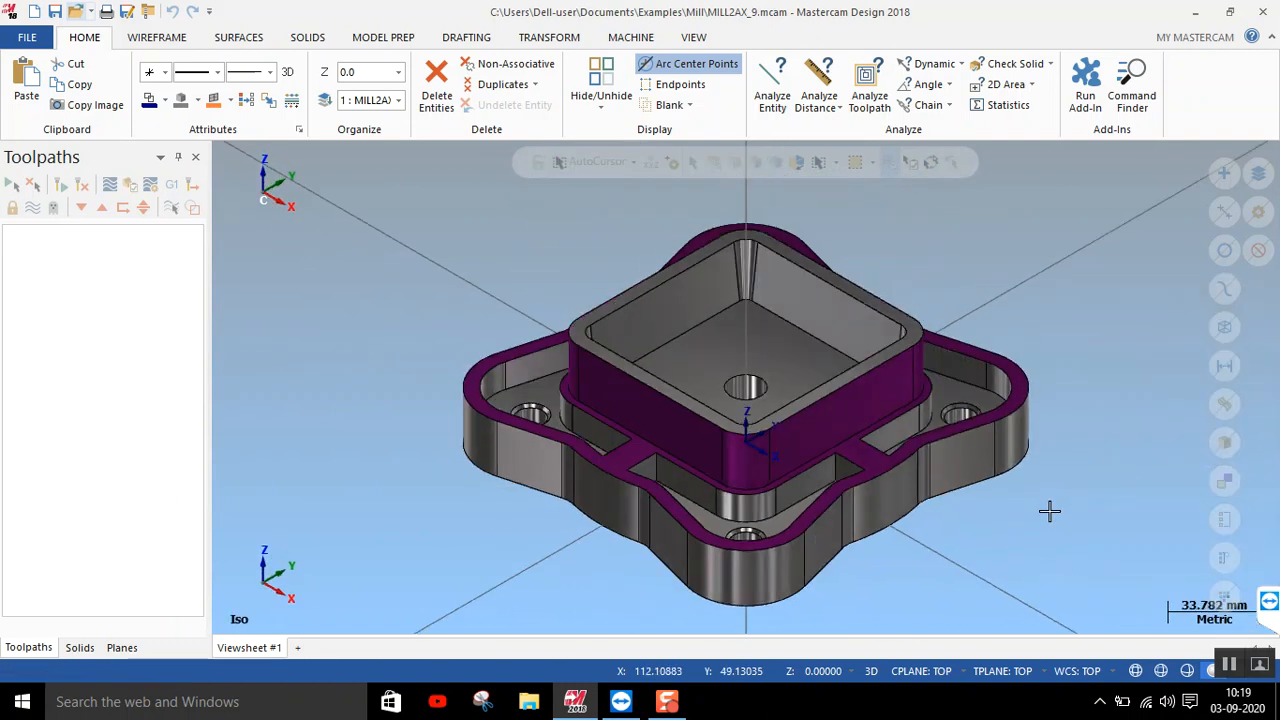
{"action": "left_click", "coordinate": [1090, 672]}
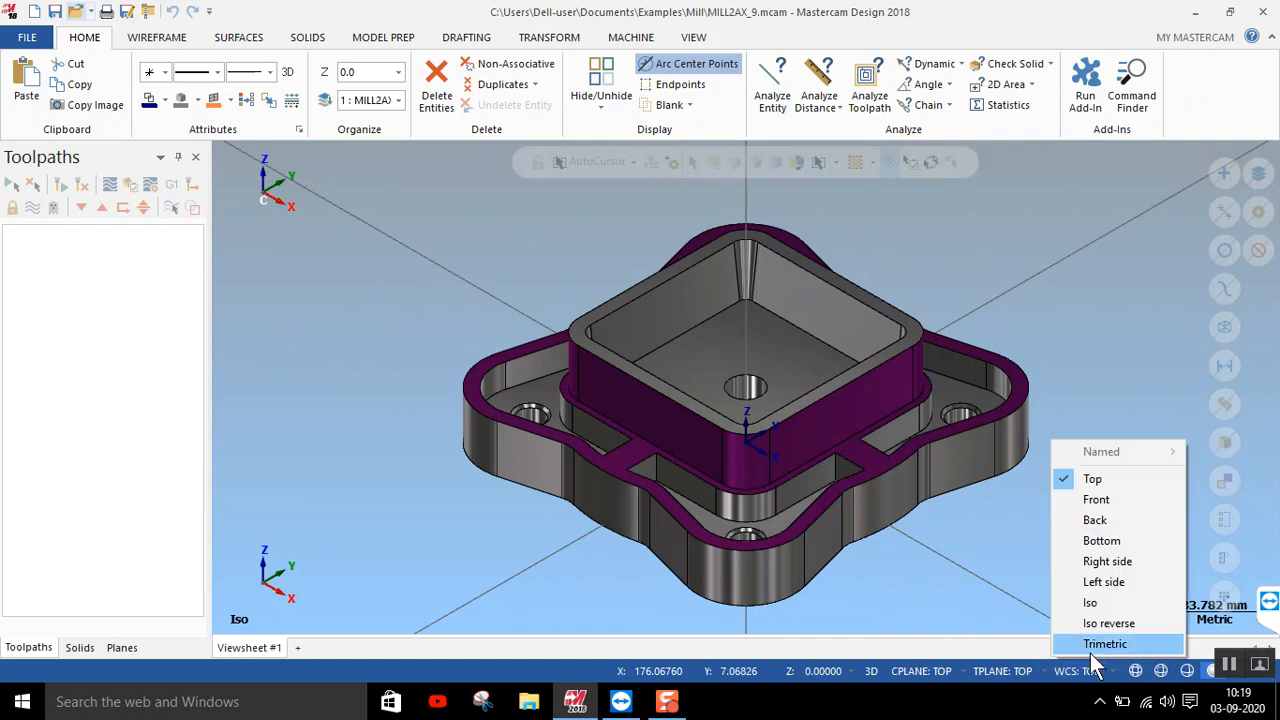
{"action": "left_click", "coordinate": [1108, 502]}
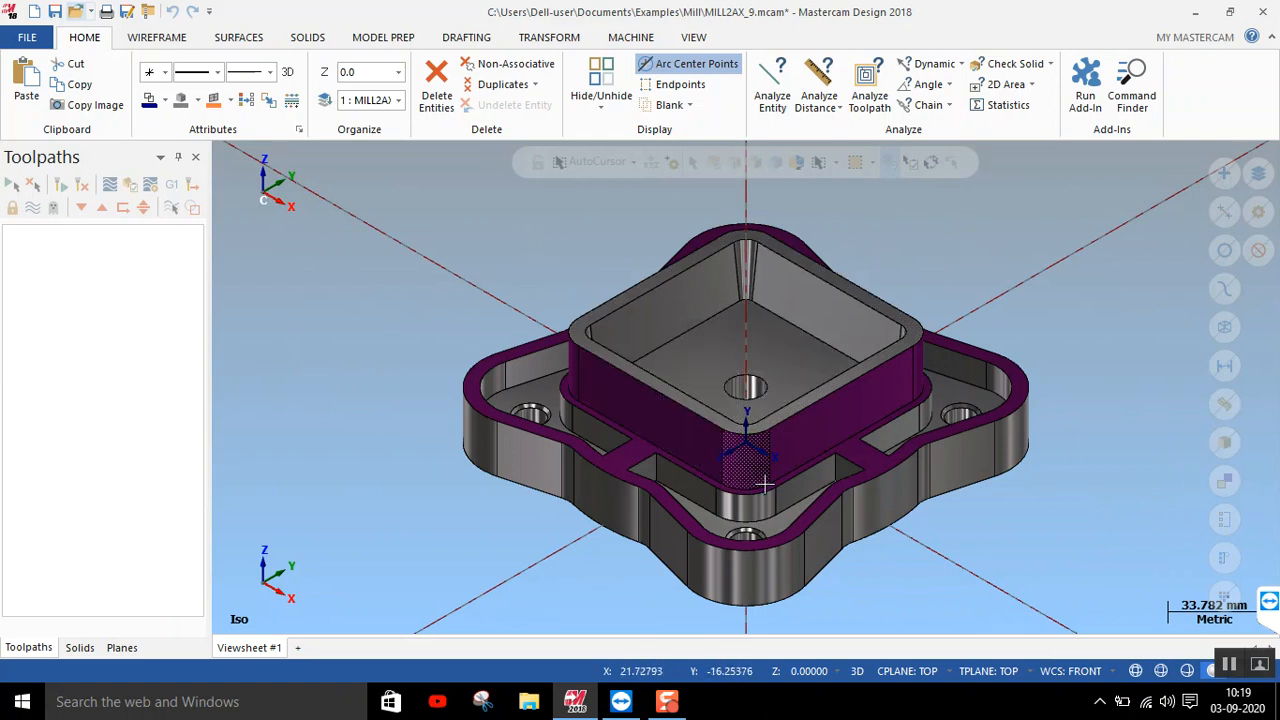
Display the part as wireframe and view it from the front of the work coordinate system
{"action": "left_click", "coordinate": [1145, 676]}
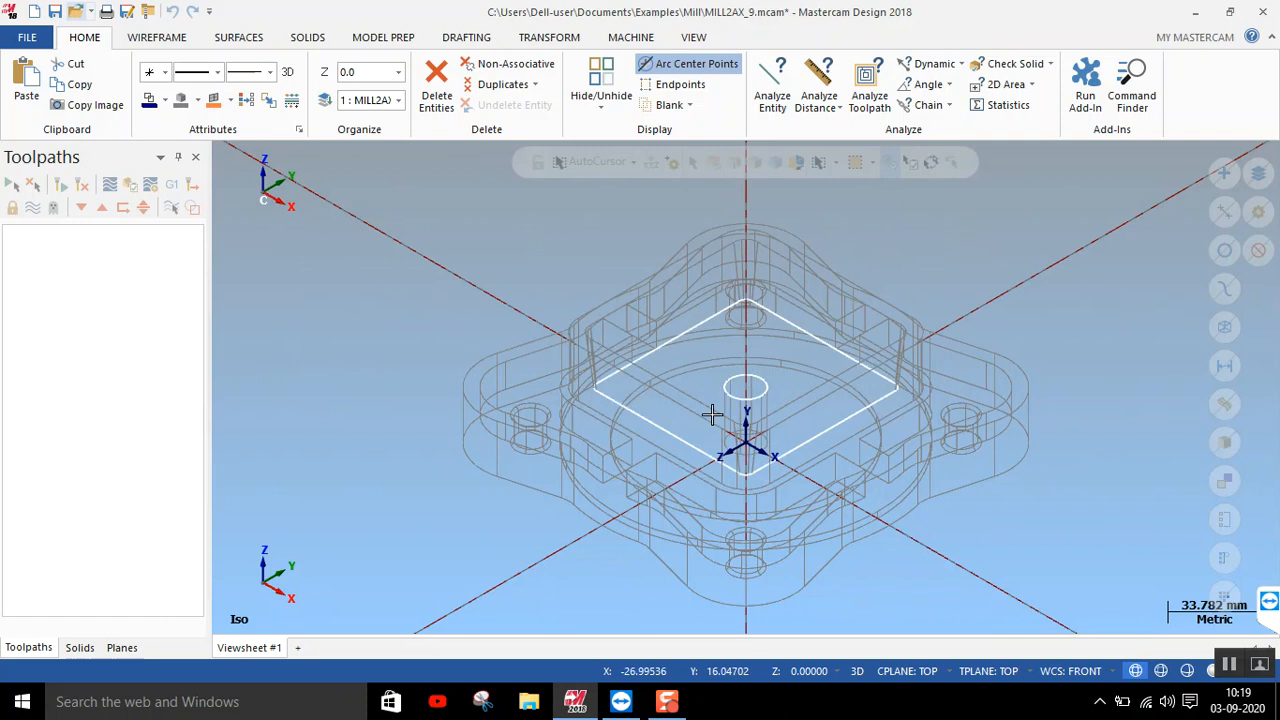
{"action": "right_click", "coordinate": [1024, 245]}
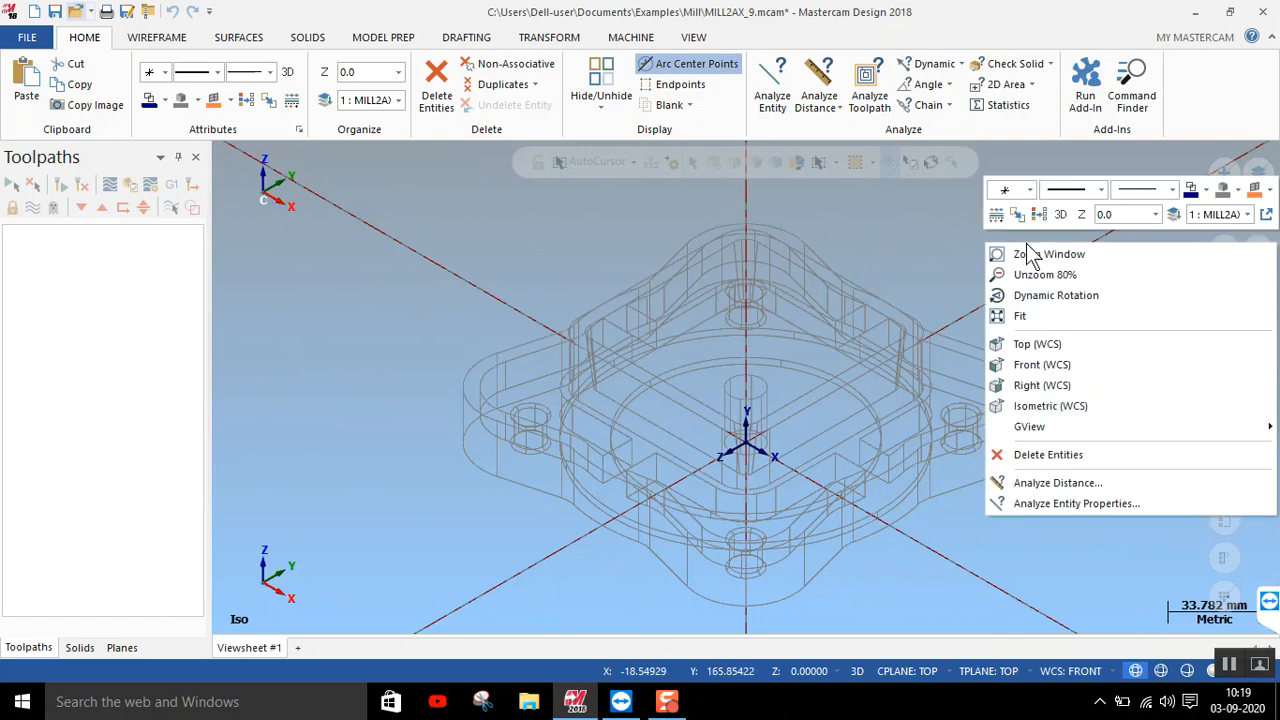
{"action": "left_click", "coordinate": [1042, 364]}
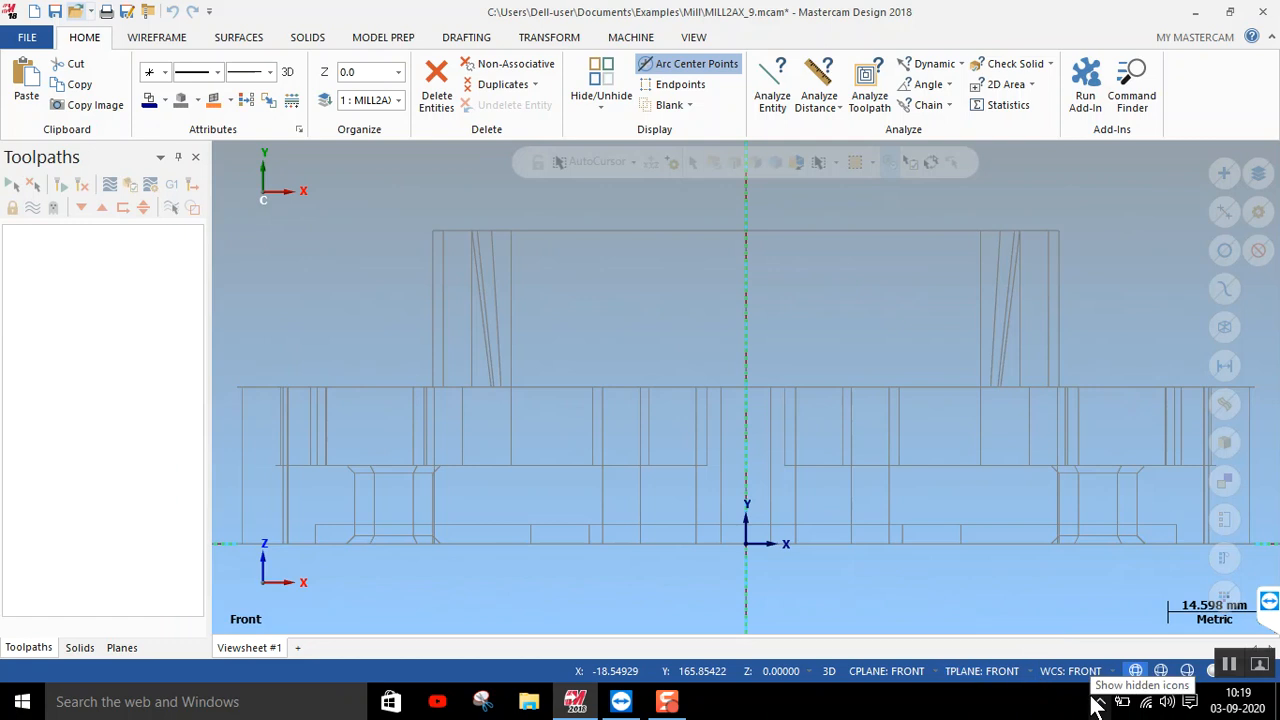
{"action": "scroll", "coordinate": [620, 397], "scroll_direction": "down", "scroll_amount": 3}
{"action": "scroll", "coordinate": [622, 398], "scroll_direction": "down", "scroll_amount": 2}
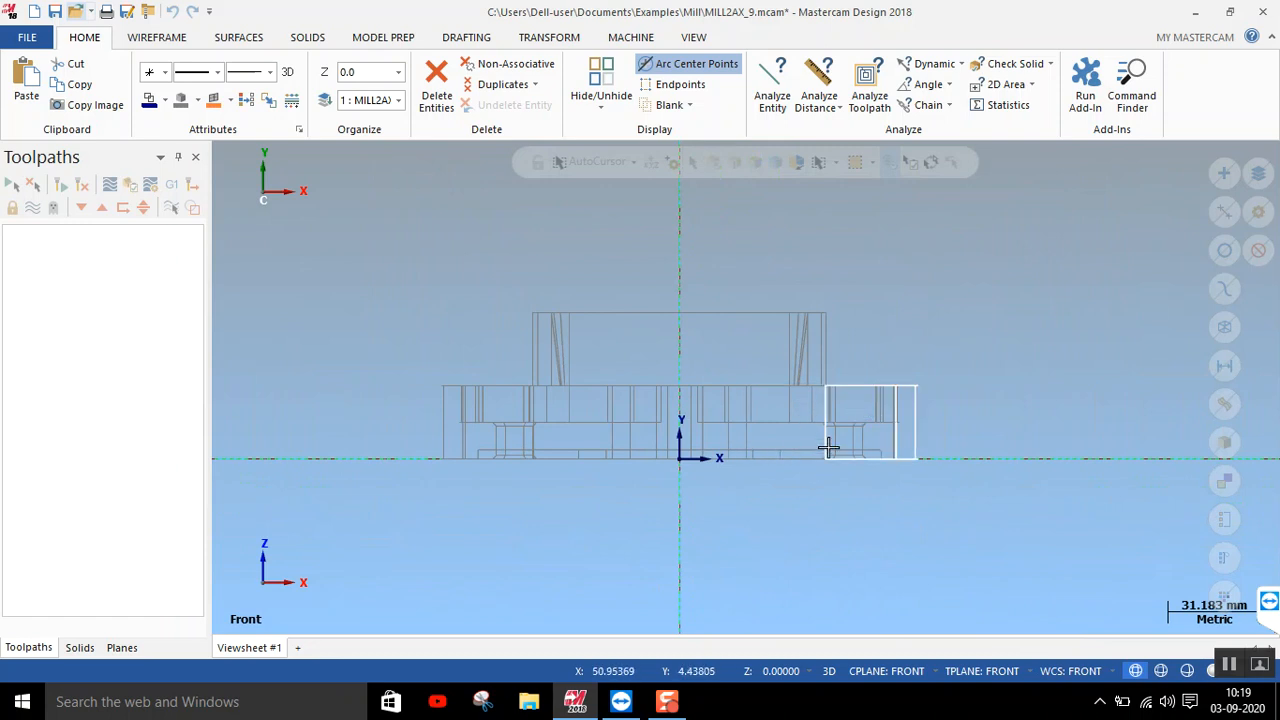
Set the work coordinate system to Top, view the part from the top, and return to the isometric view
{"action": "left_click", "coordinate": [1080, 671]}
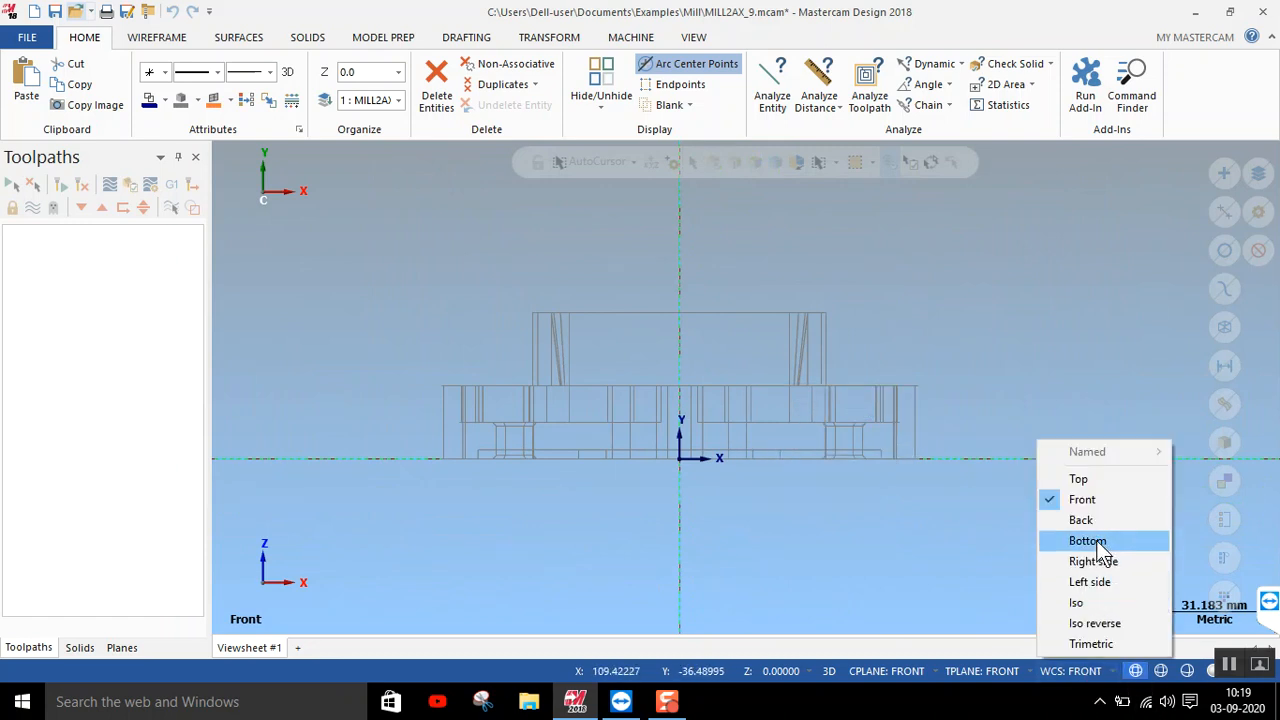
{"action": "left_click", "coordinate": [1084, 479]}
{"action": "right_click", "coordinate": [1031, 300]}
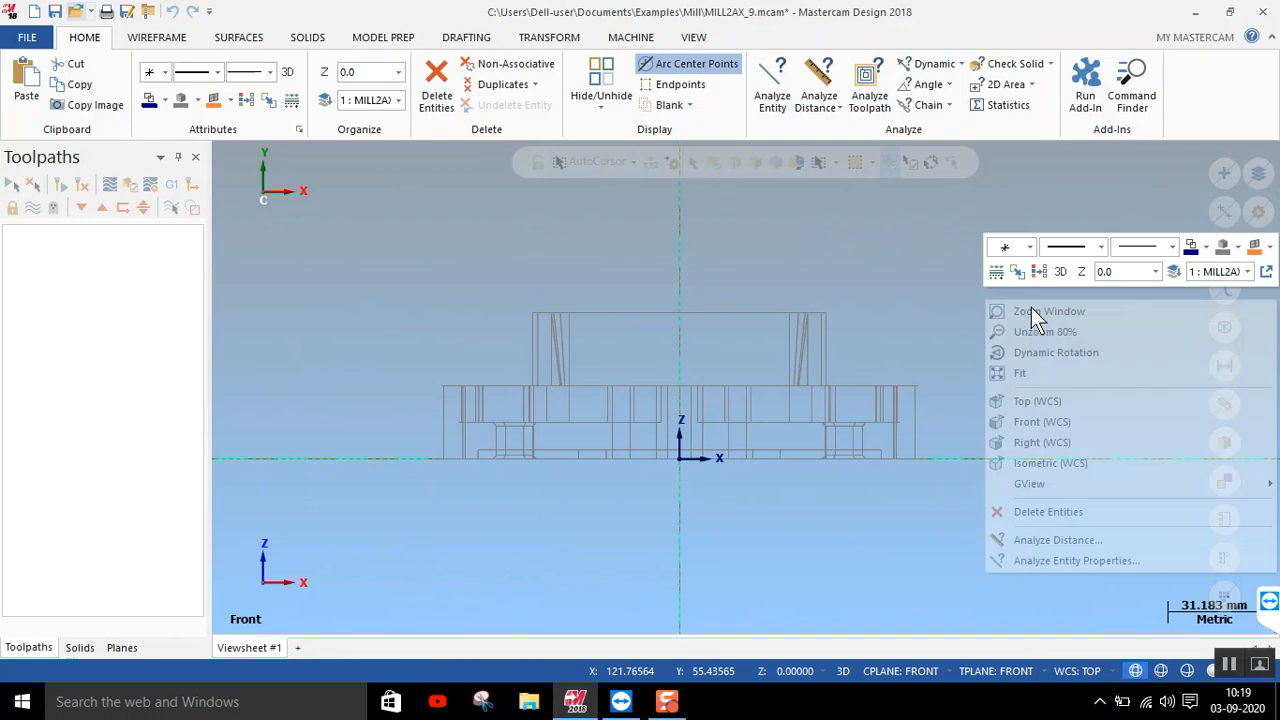
{"action": "left_click", "coordinate": [1057, 401]}
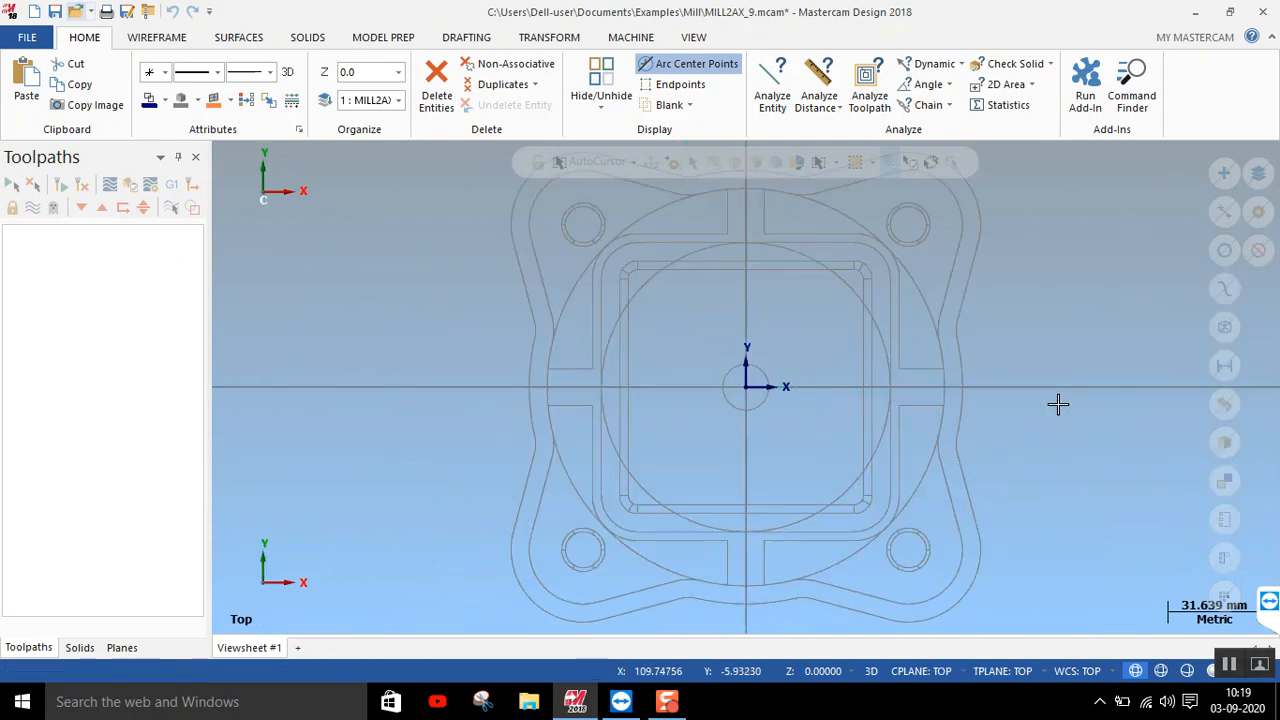
{"action": "right_click", "coordinate": [1108, 442]}
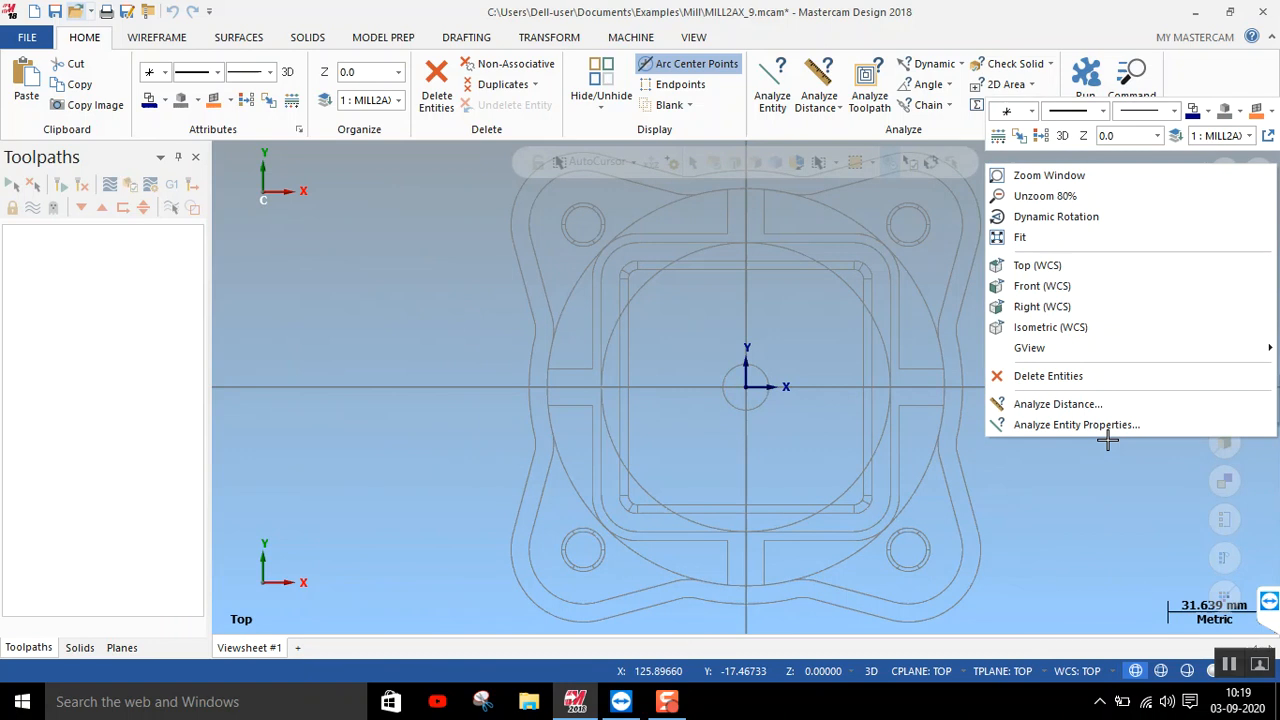
{"action": "left_click", "coordinate": [1041, 333]}
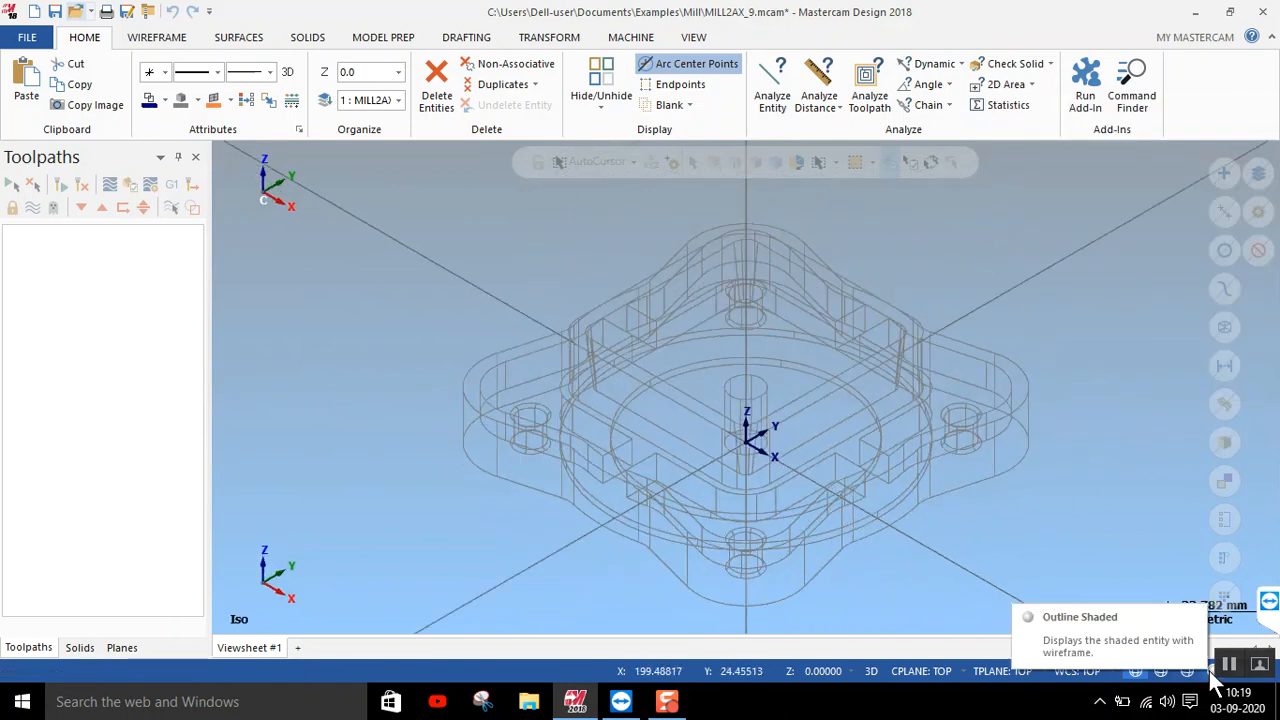
Compare the part's wireframe and shaded display styles, finishing with Outline Shaded
{"action": "left_click", "coordinate": [1211, 672]}
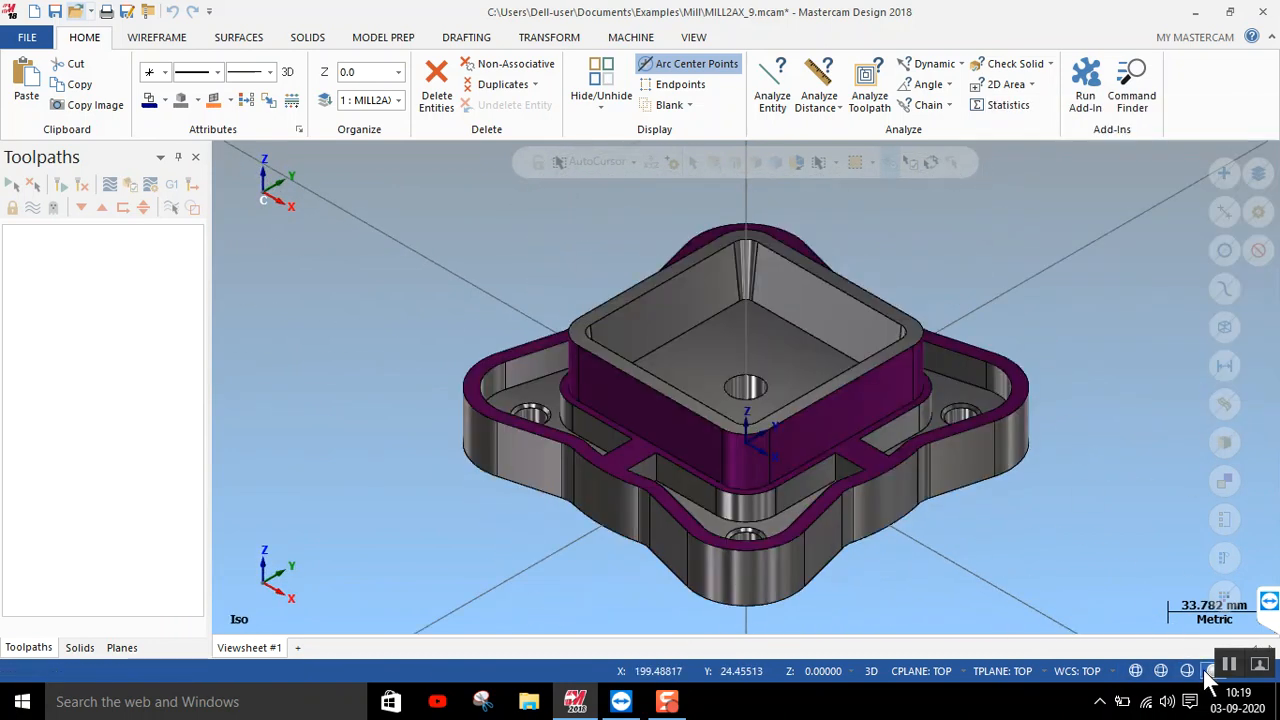
{"action": "left_click", "coordinate": [1187, 671]}
{"action": "left_click", "coordinate": [1162, 671]}
{"action": "left_click", "coordinate": [1138, 670]}
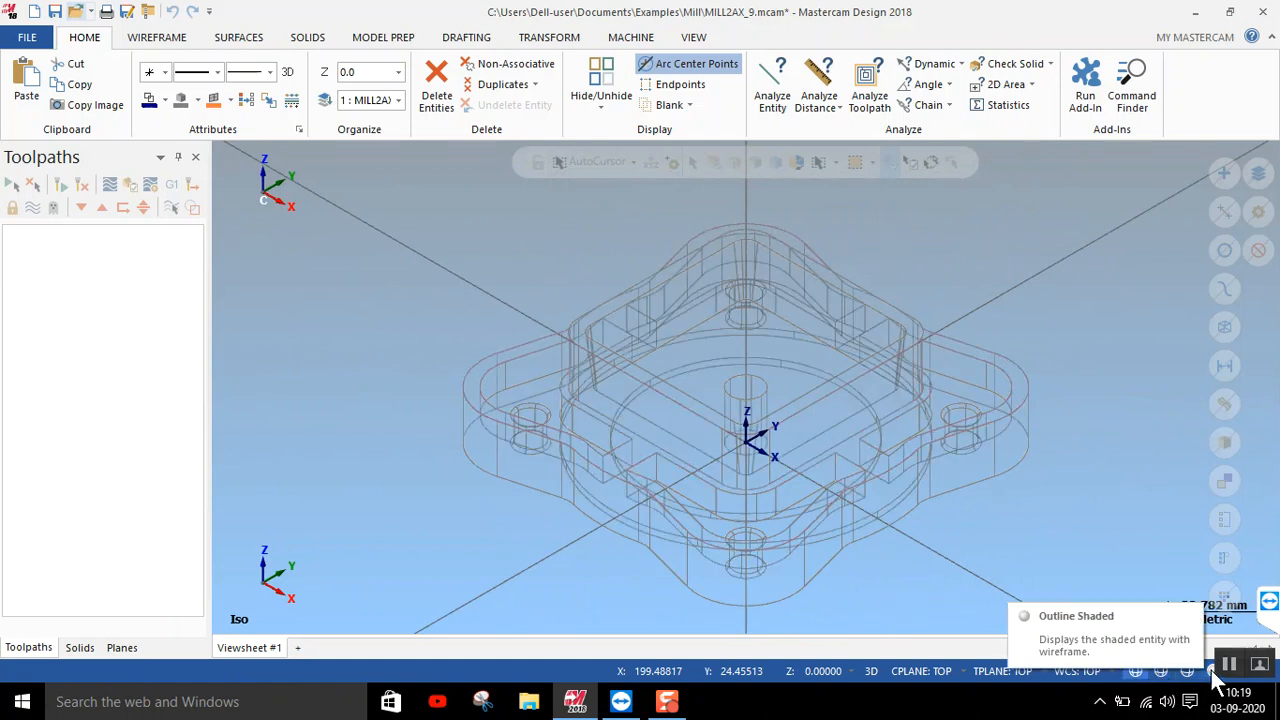
{"action": "left_click", "coordinate": [1212, 671]}
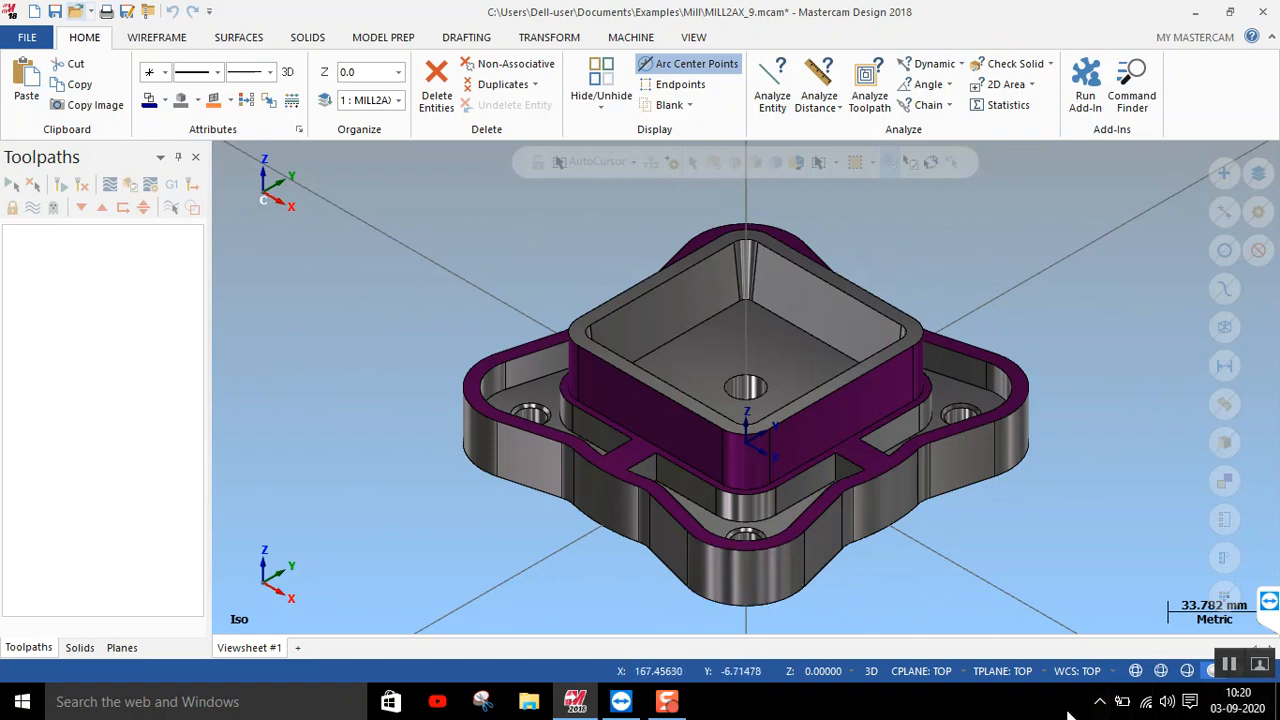
{"action": "left_click", "coordinate": [1135, 671]}
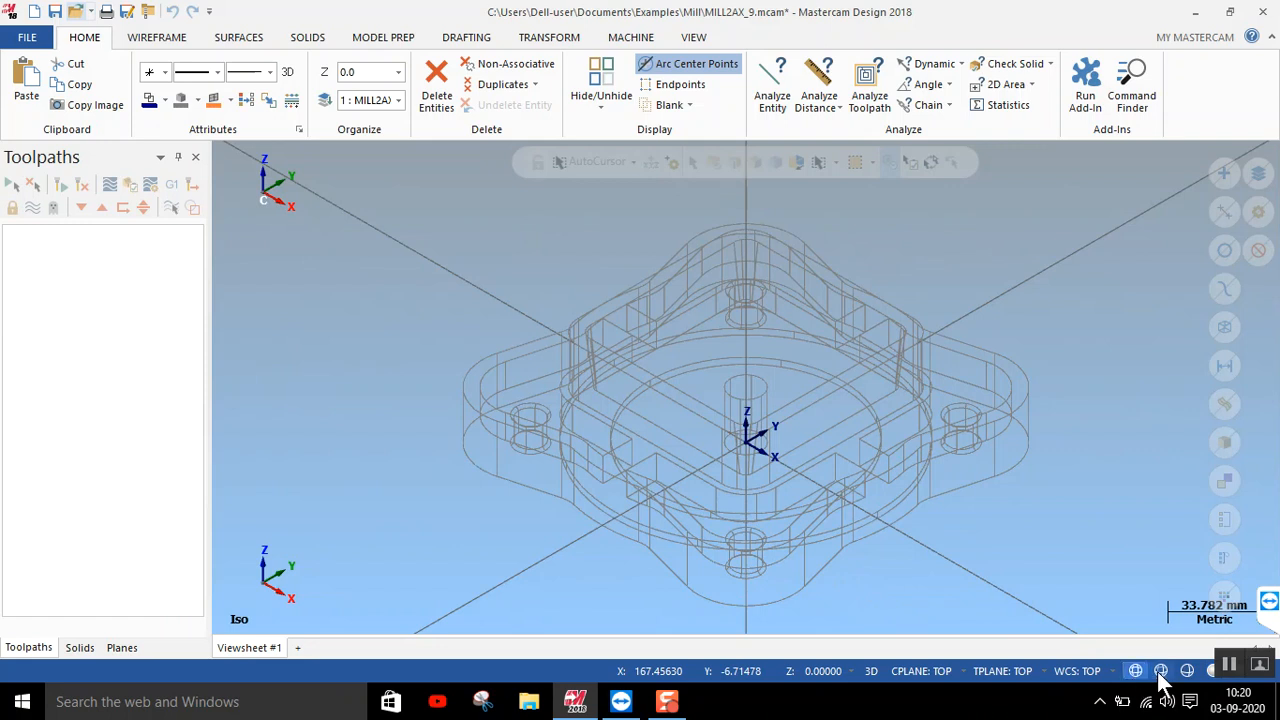
{"action": "left_click", "coordinate": [1213, 671]}
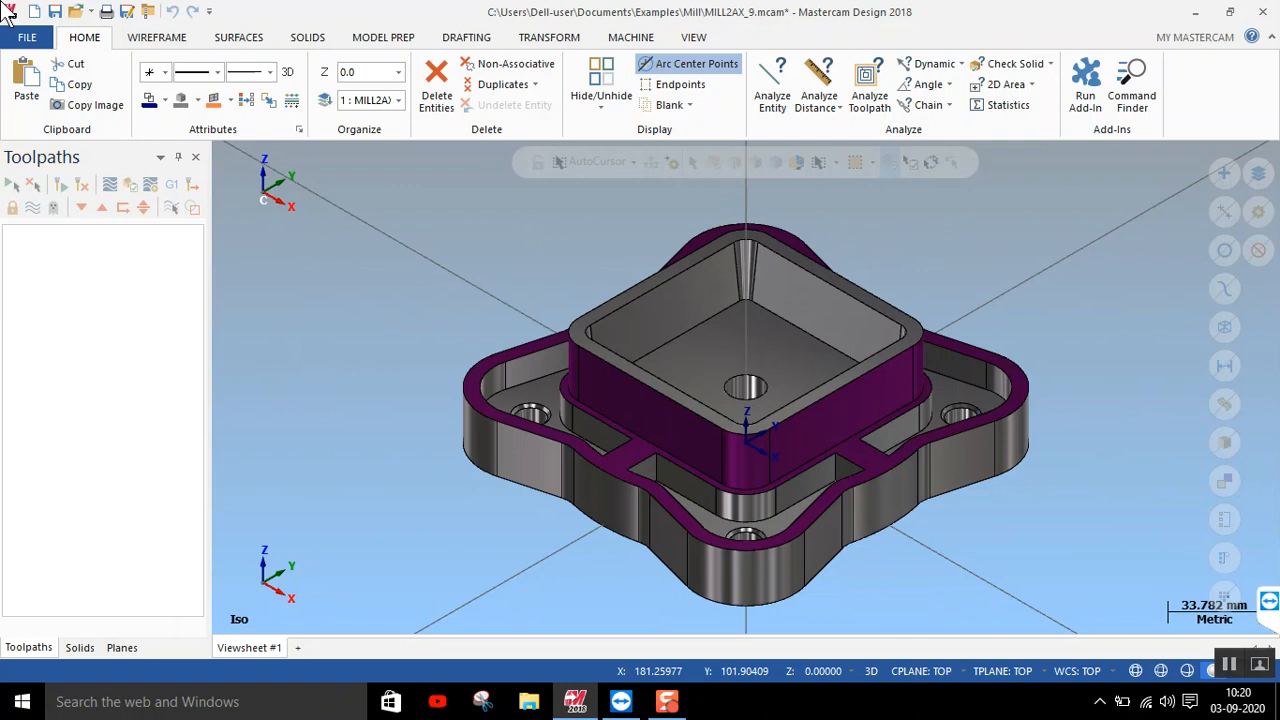
Try the Plastic, Glossy and Metallic appearances on the shaded part, leaving none of the three applied
{"action": "mouse_move", "coordinate": [787, 443]}
{"action": "middle_mouse_down"}
{"action": "mouse_move", "coordinate": [837, 366]}
{"action": "mouse_move", "coordinate": [806, 437]}
{"action": "mouse_move", "coordinate": [840, 488]}
{"action": "mouse_move", "coordinate": [829, 443]}
{"action": "mouse_move", "coordinate": [808, 430]}
{"action": "middle_mouse_up"}
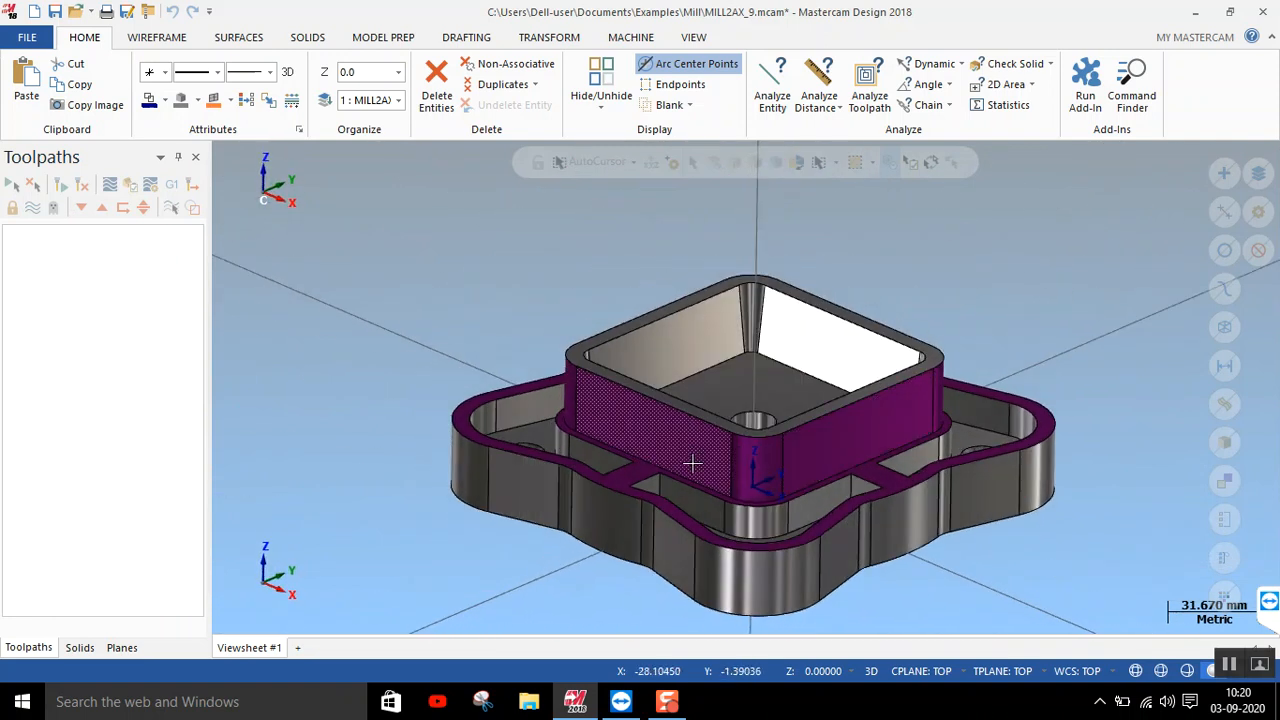
{"action": "mouse_move", "coordinate": [871, 215]}
{"action": "middle_mouse_down"}
{"action": "mouse_move", "coordinate": [971, 274]}
{"action": "mouse_move", "coordinate": [972, 318]}
{"action": "mouse_move", "coordinate": [737, 349]}
{"action": "mouse_move", "coordinate": [837, 526]}
{"action": "mouse_move", "coordinate": [974, 314]}
{"action": "mouse_move", "coordinate": [864, 235]}
{"action": "mouse_move", "coordinate": [814, 418]}
{"action": "mouse_move", "coordinate": [780, 395]}
{"action": "mouse_move", "coordinate": [770, 412]}
{"action": "middle_mouse_up"}
{"action": "scroll", "coordinate": [770, 412], "scroll_direction": "up", "scroll_amount": 1}
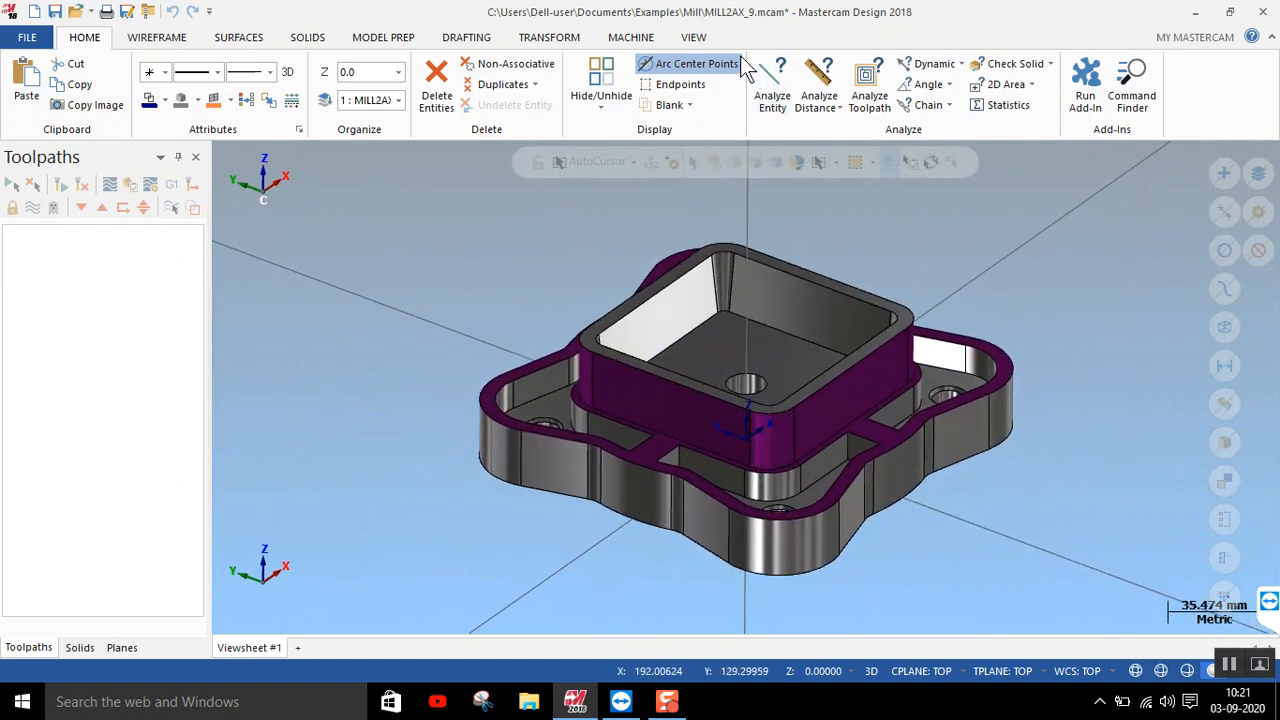
{"action": "left_click", "coordinate": [700, 39]}
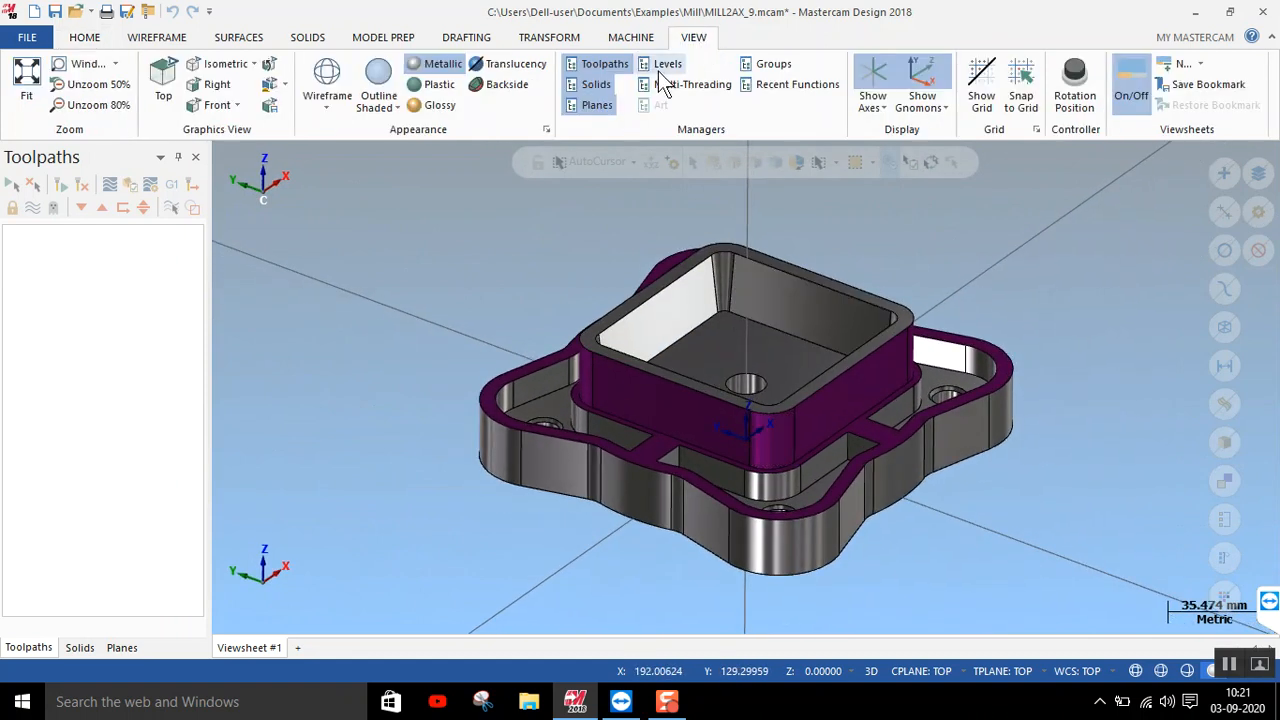
{"action": "left_click", "coordinate": [428, 86]}
{"action": "left_click", "coordinate": [437, 106]}
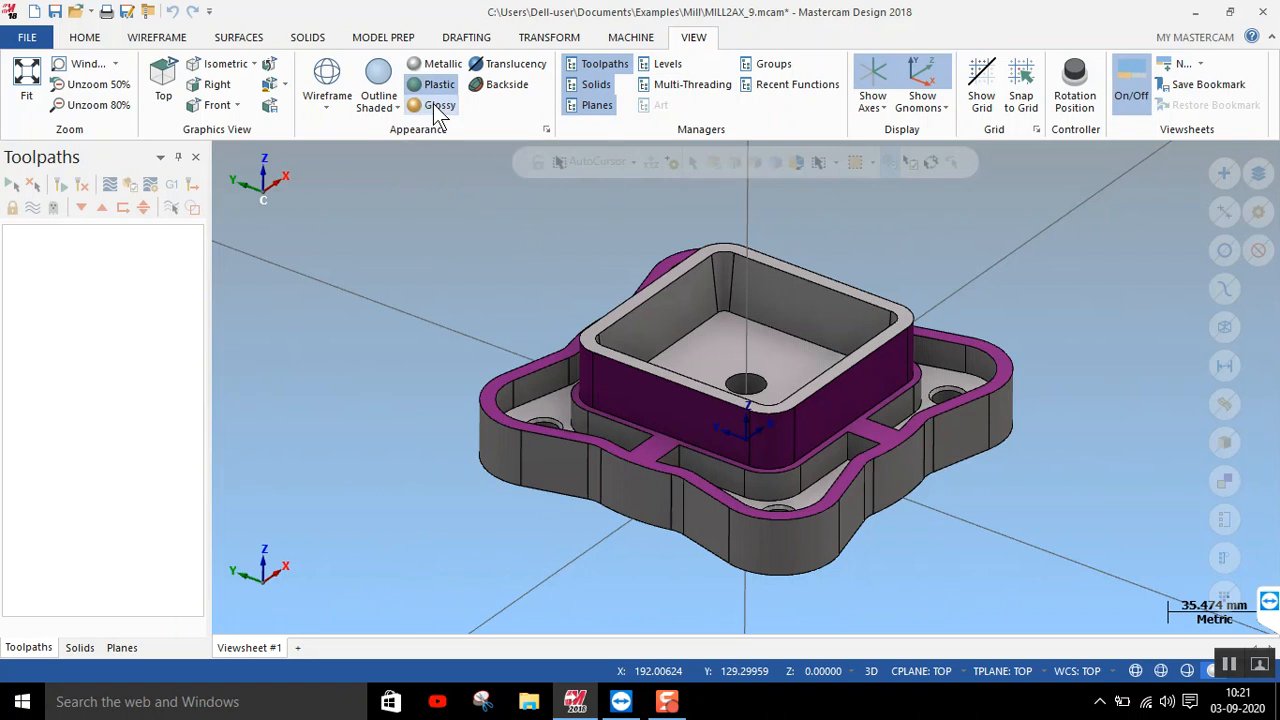
{"action": "left_click", "coordinate": [449, 85]}
{"action": "left_click", "coordinate": [445, 63]}
{"action": "left_click", "coordinate": [444, 62]}
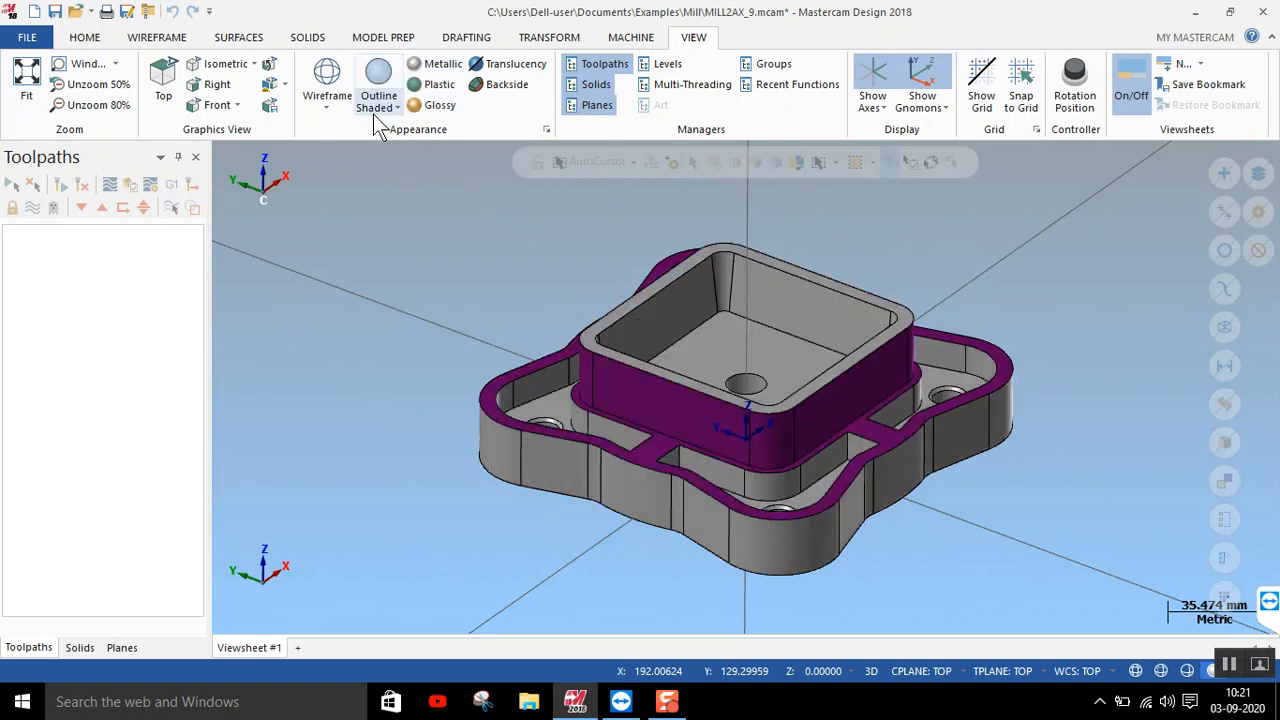
Switch the part through the Wireframe and Shaded display styles, finishing with Outline Shaded
{"action": "left_click", "coordinate": [338, 102]}
{"action": "left_click", "coordinate": [337, 111]}
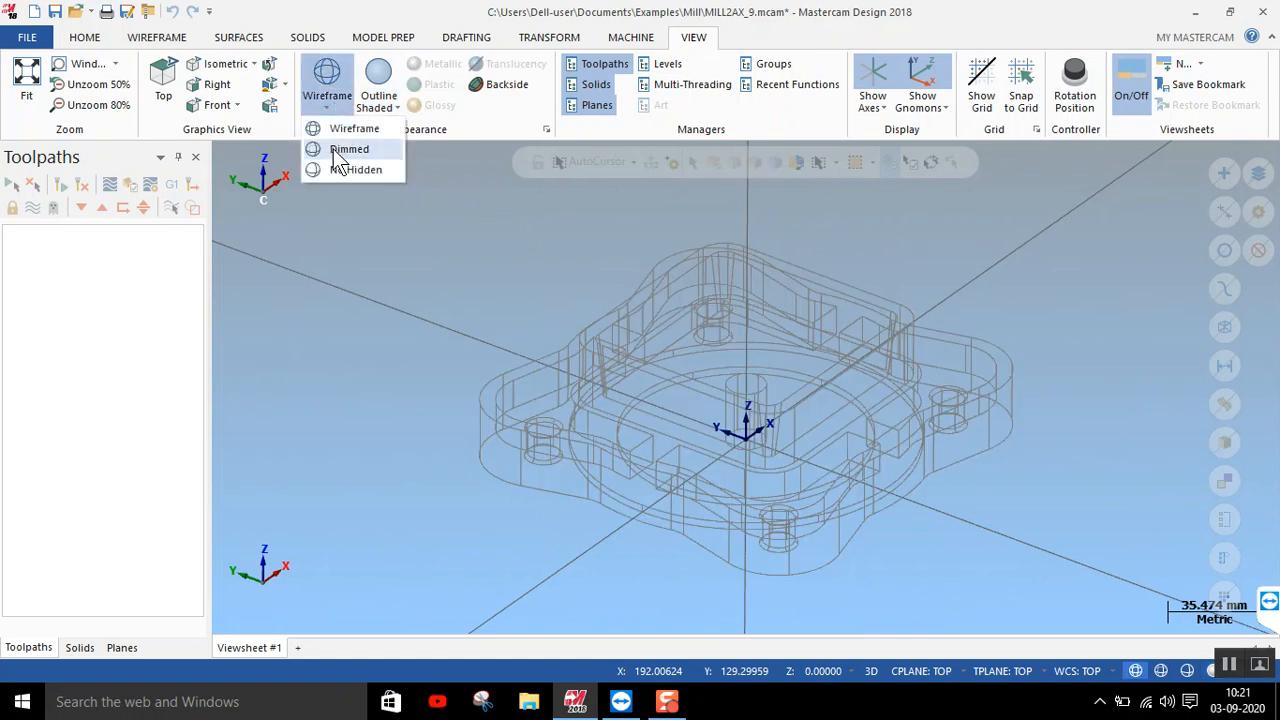
{"action": "left_click", "coordinate": [396, 106]}
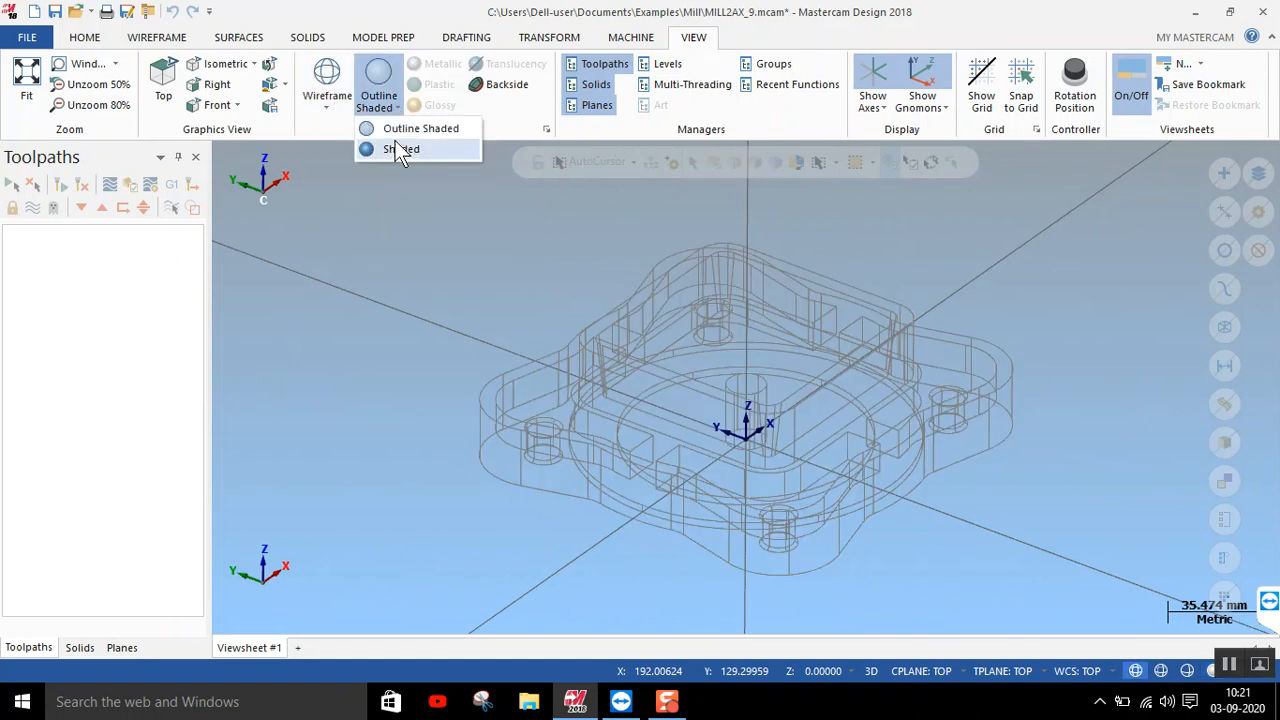
{"action": "left_click", "coordinate": [397, 147]}
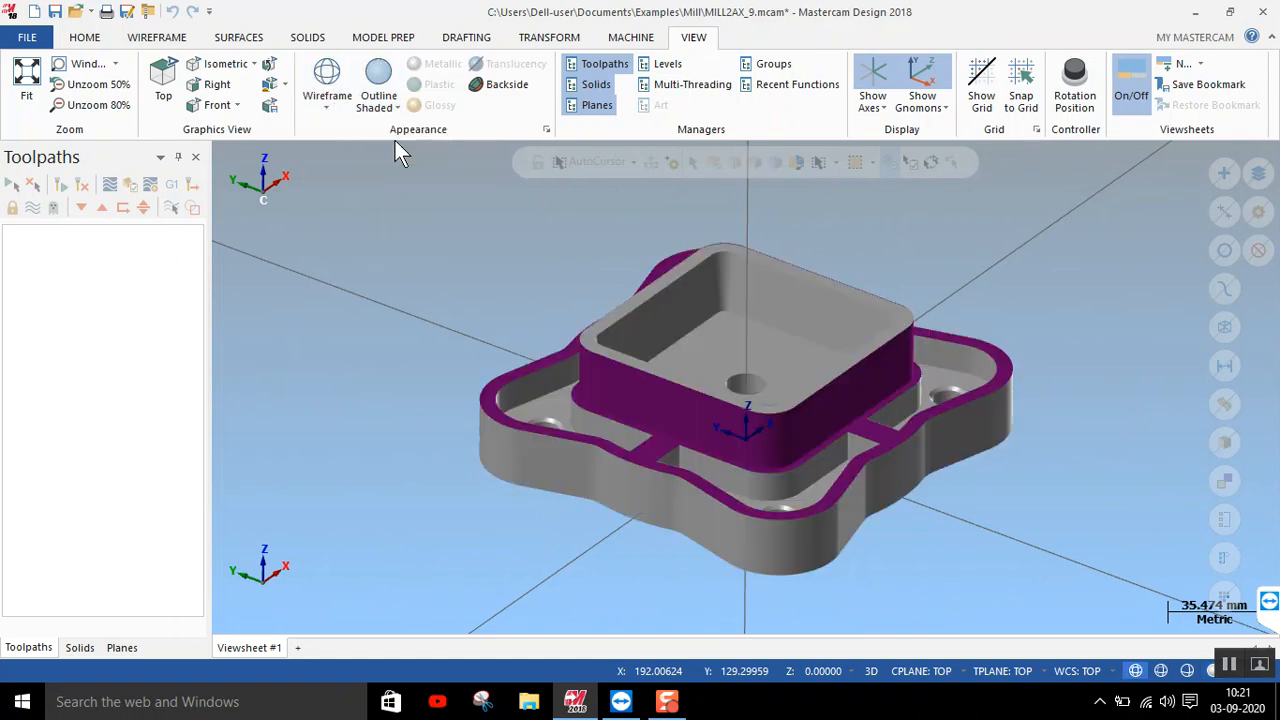
{"action": "left_click", "coordinate": [378, 82]}
Compare the Plastic, Glossy, Metallic and Backside appearances on the part, finishing with Metallic
{"action": "left_click", "coordinate": [432, 88]}
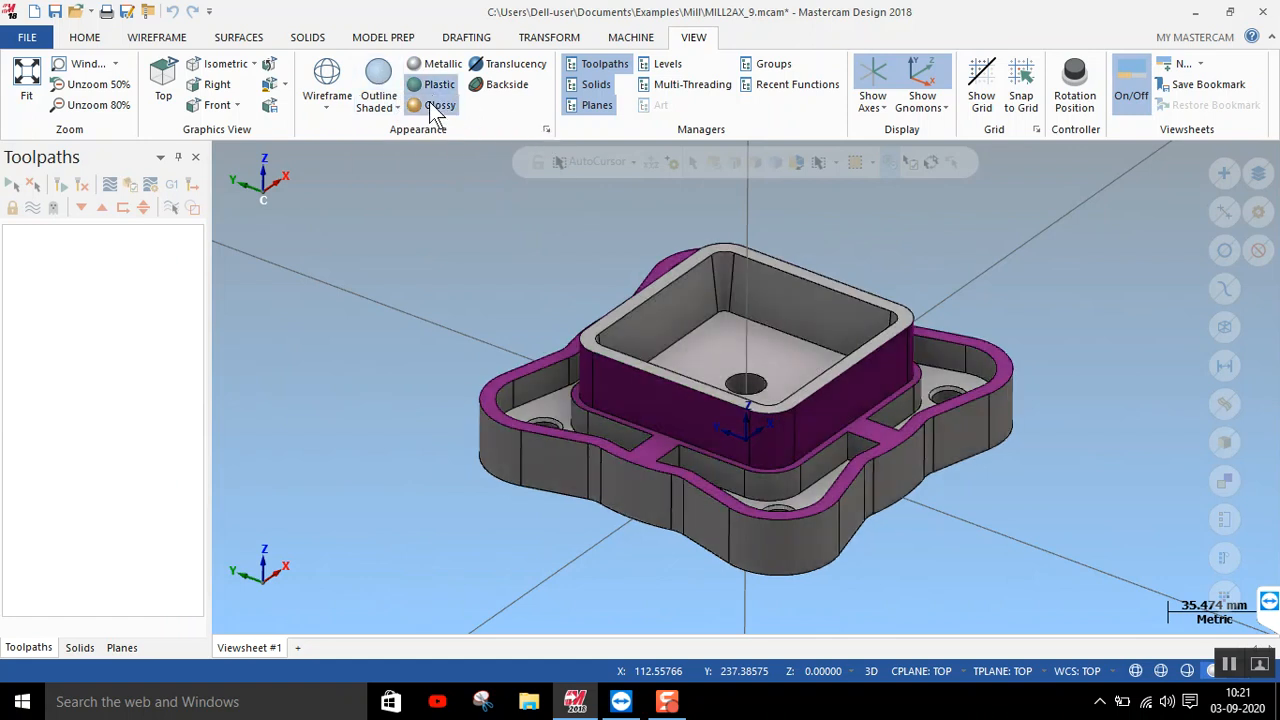
{"action": "left_click", "coordinate": [436, 105]}
{"action": "left_click", "coordinate": [432, 63]}
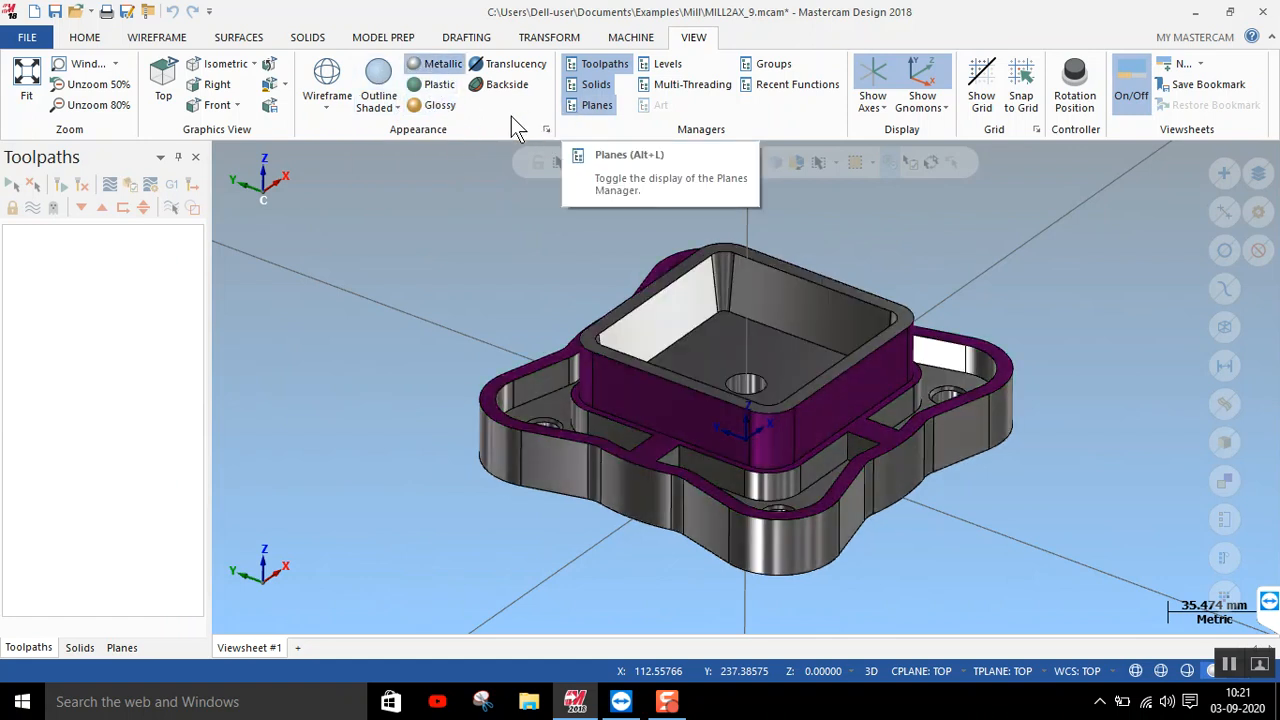
{"action": "left_click", "coordinate": [497, 86]}
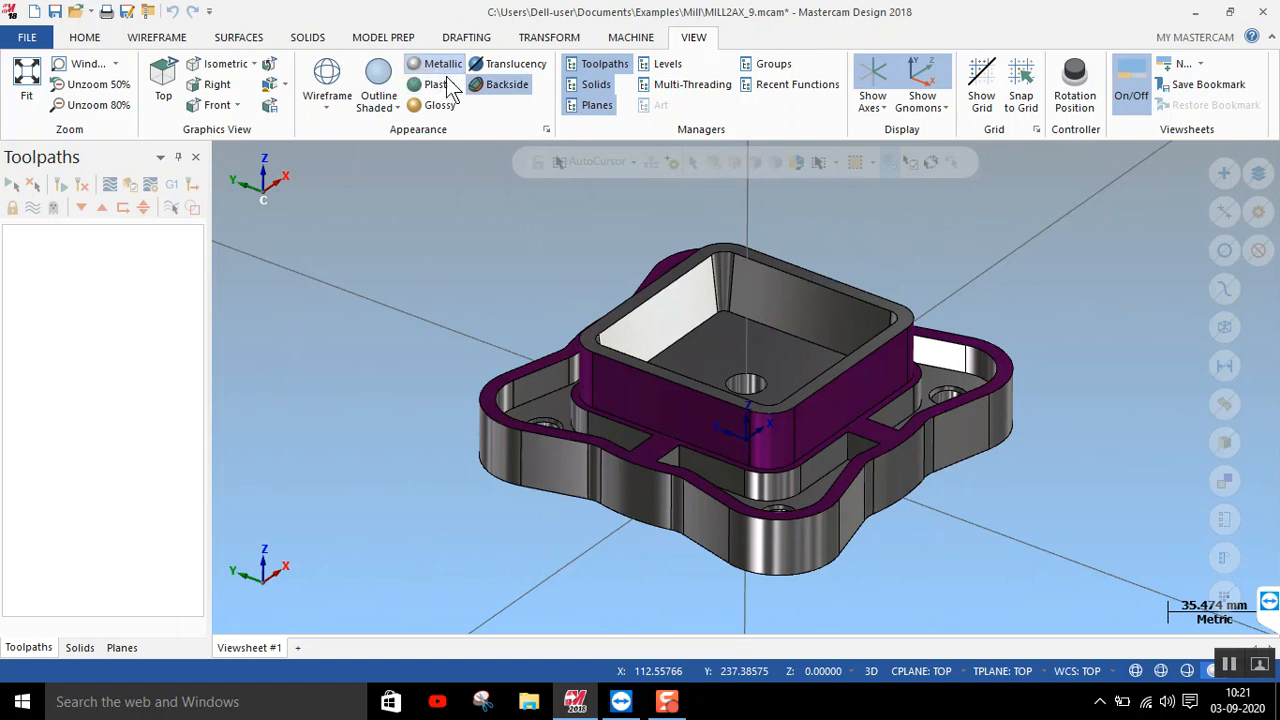
{"action": "left_click", "coordinate": [428, 87]}
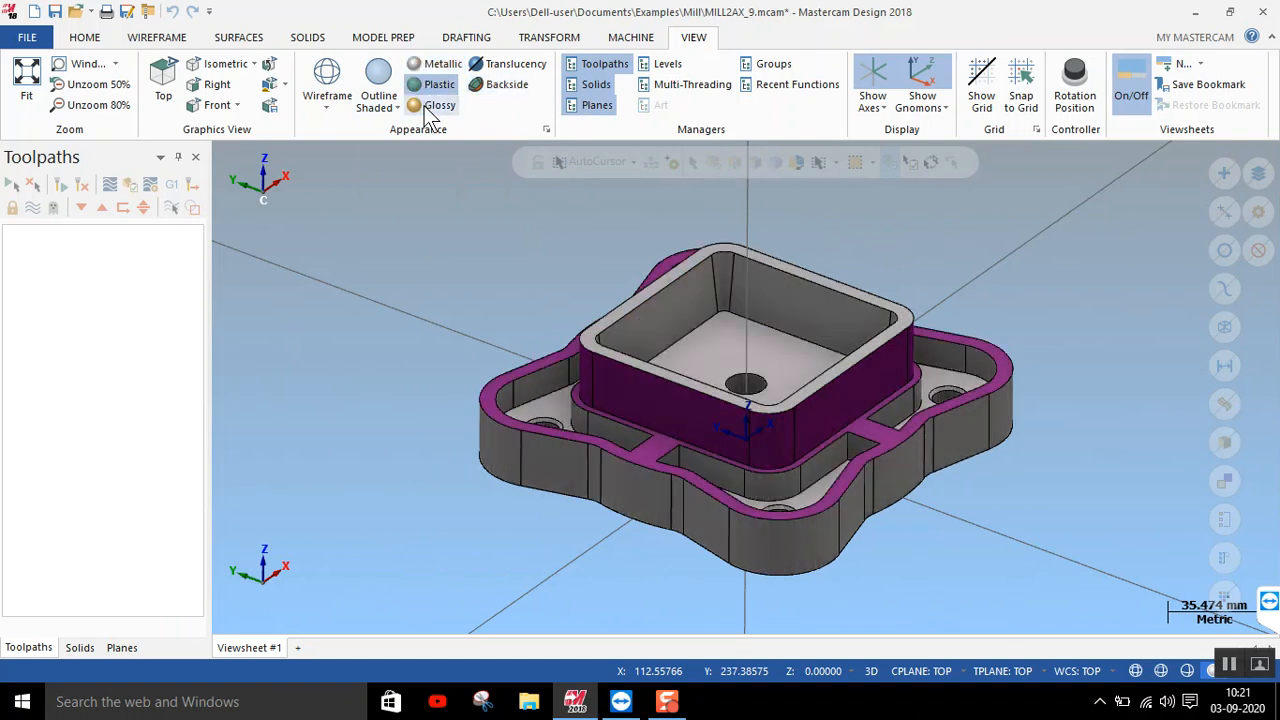
{"action": "left_click", "coordinate": [432, 64]}
{"action": "middle_click_drag", "start_coordinate": [606, 189], "coordinate": [677, 258]}
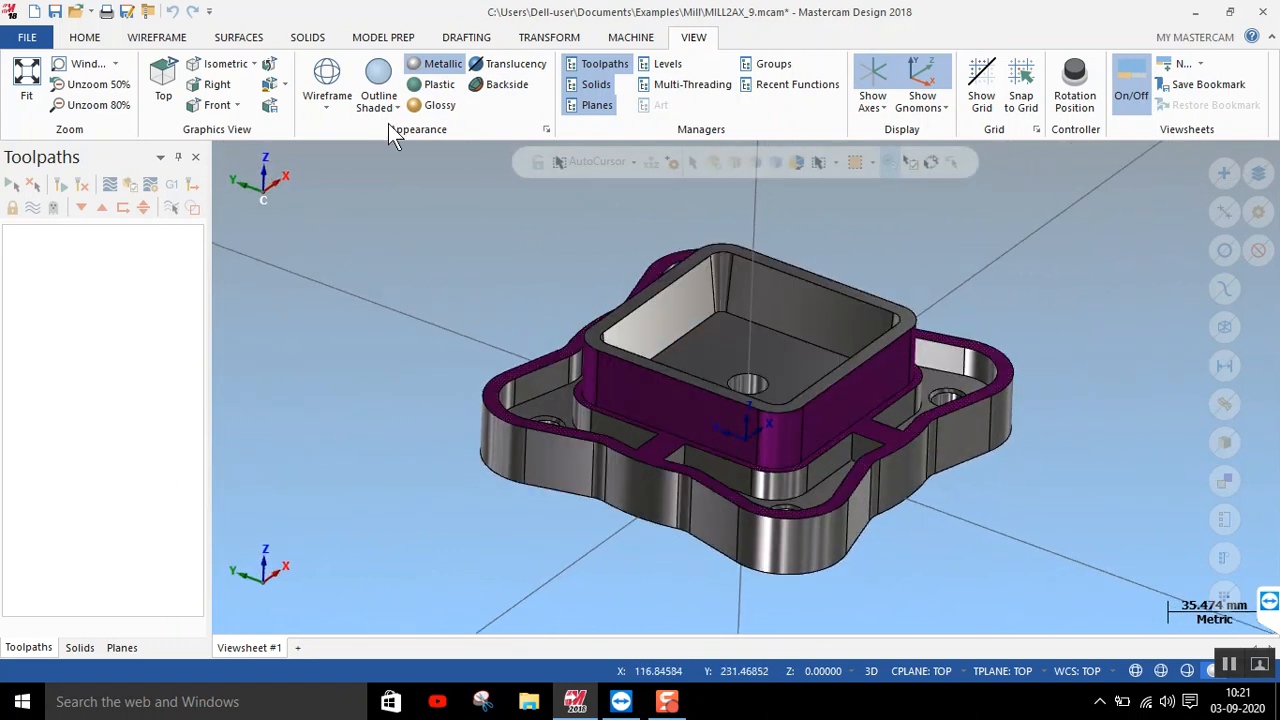
Apply the Plastic appearance to the part and inspect it from several angles
{"action": "left_click", "coordinate": [432, 84]}
{"action": "mouse_move", "coordinate": [645, 345]}
{"action": "middle_mouse_down"}
{"action": "mouse_move", "coordinate": [642, 312]}
{"action": "mouse_move", "coordinate": [659, 335]}
{"action": "middle_mouse_up"}
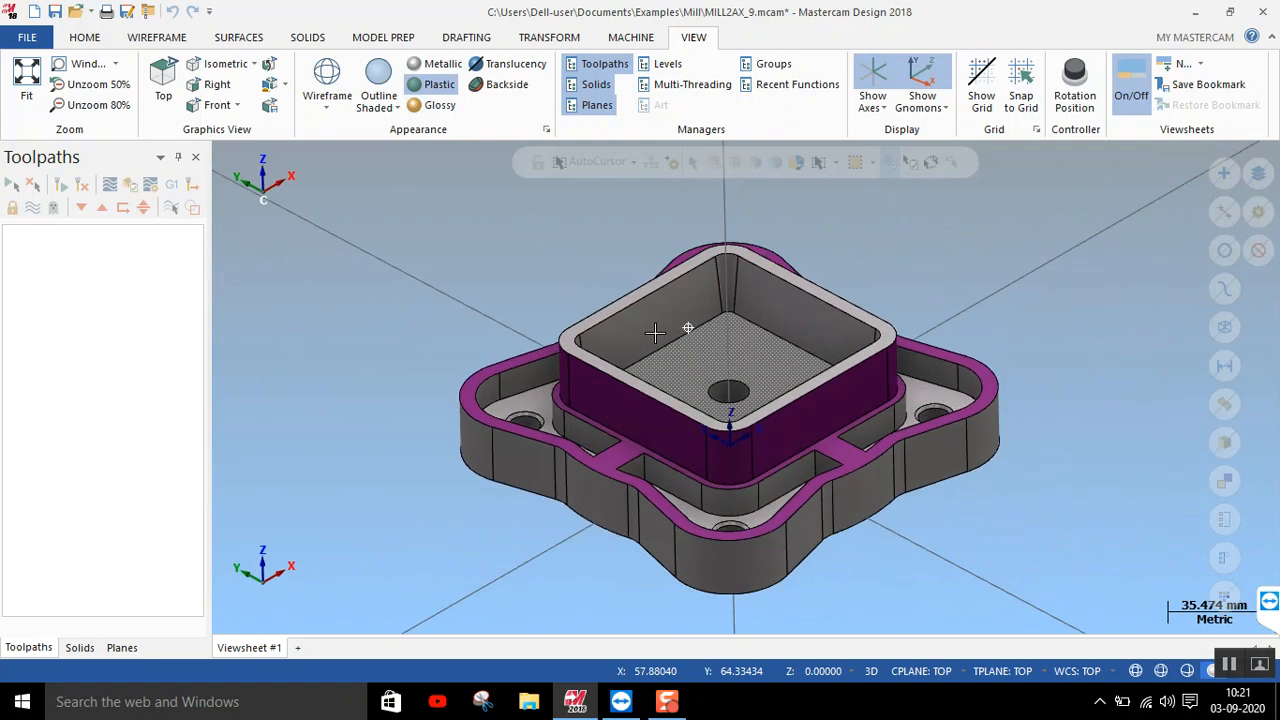
{"action": "middle_click_drag", "start_coordinate": [517, 514], "coordinate": [491, 523]}
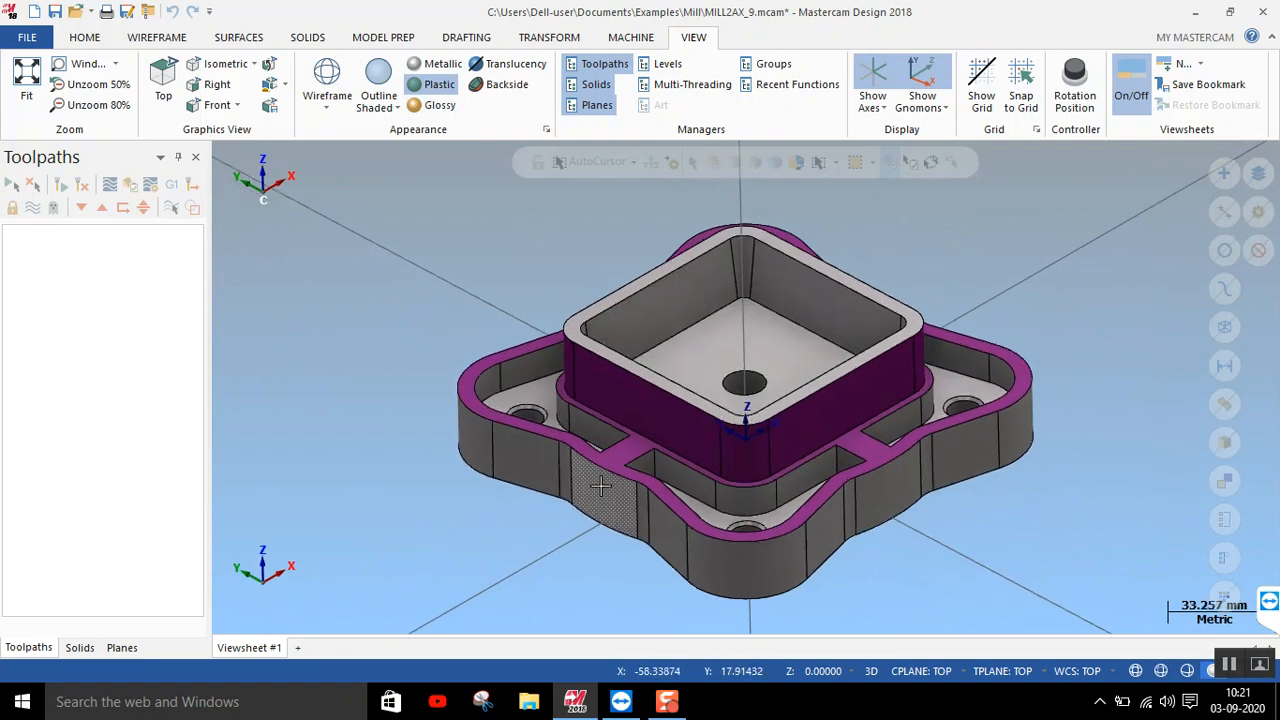
{"action": "middle_click_drag", "start_coordinate": [829, 508], "coordinate": [825, 482]}
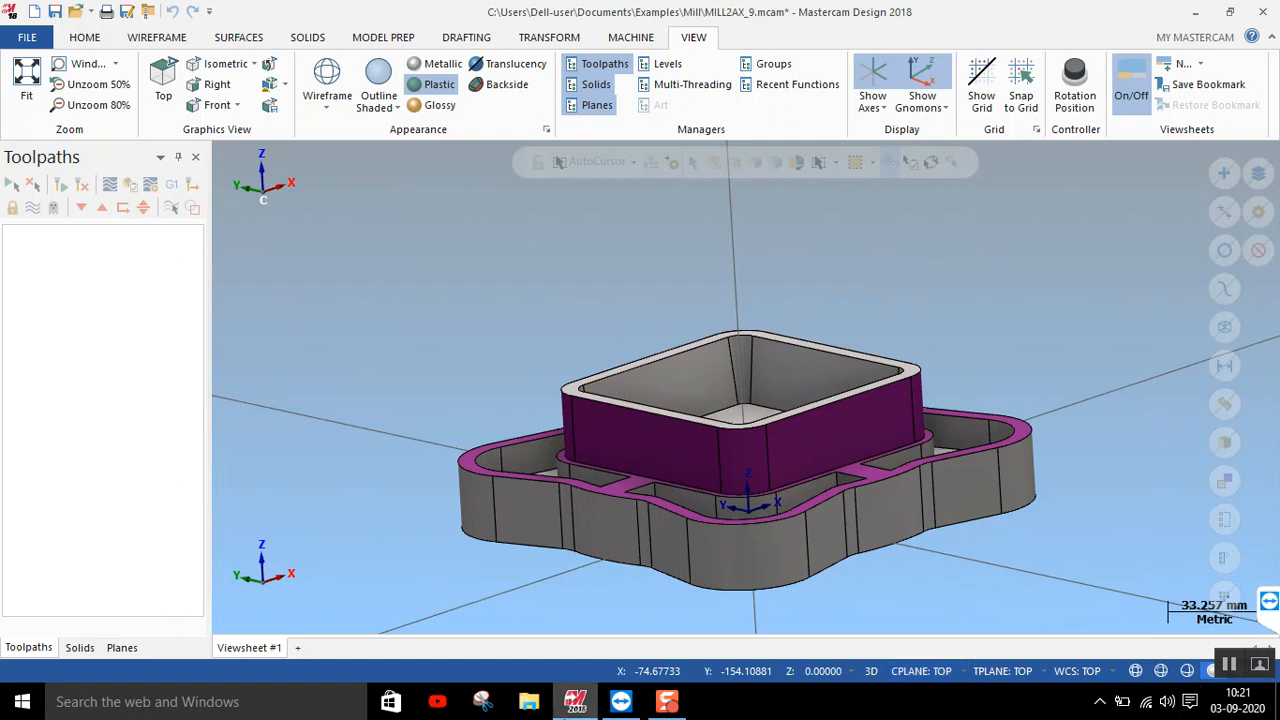
Show the transform commands and set the part's view and working planes to Front
{"action": "left_click", "coordinate": [548, 40]}
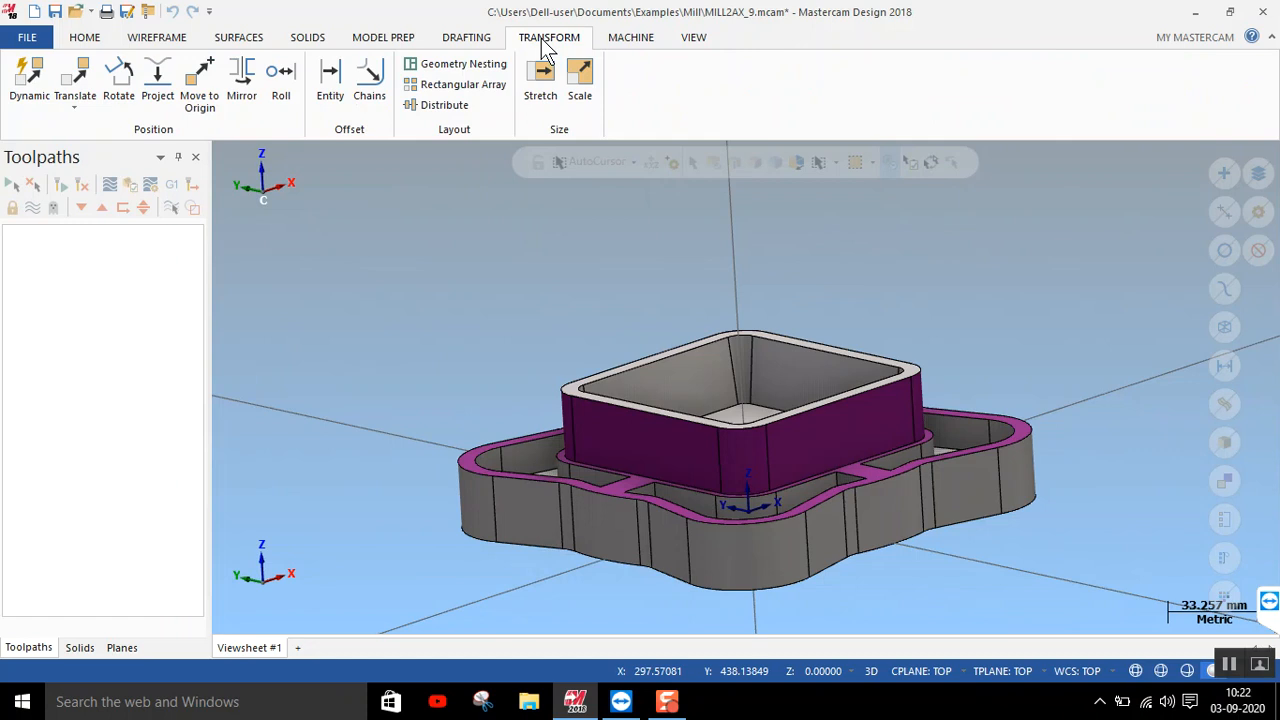
{"action": "middle_click_drag", "start_coordinate": [564, 268], "coordinate": [792, 421]}
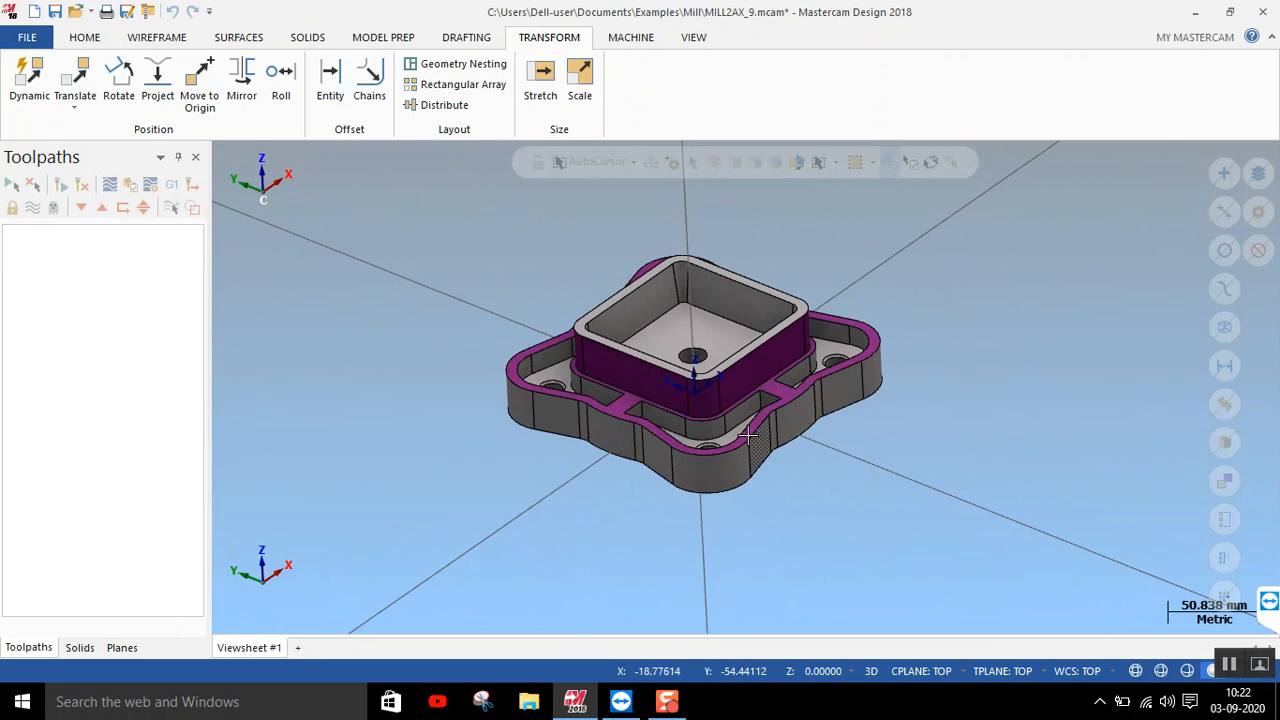
{"action": "left_click", "coordinate": [637, 369]}
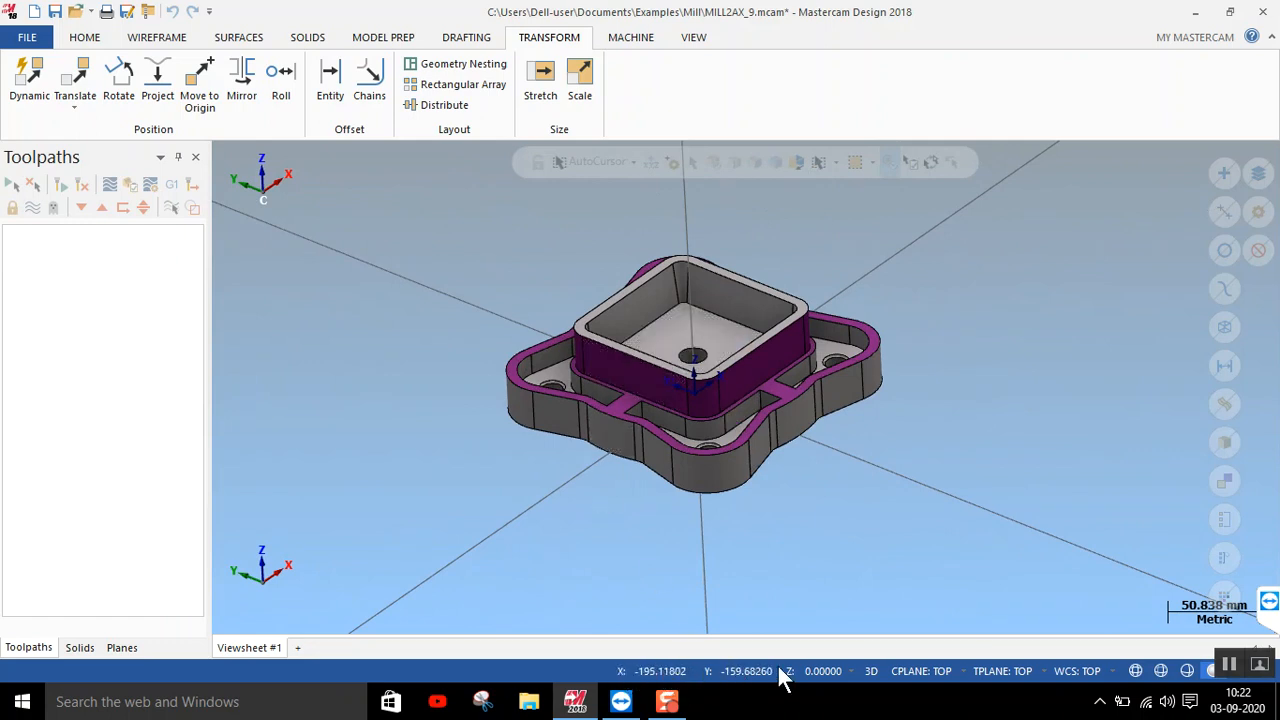
{"action": "middle_click_drag", "start_coordinate": [929, 460], "coordinate": [977, 343]}
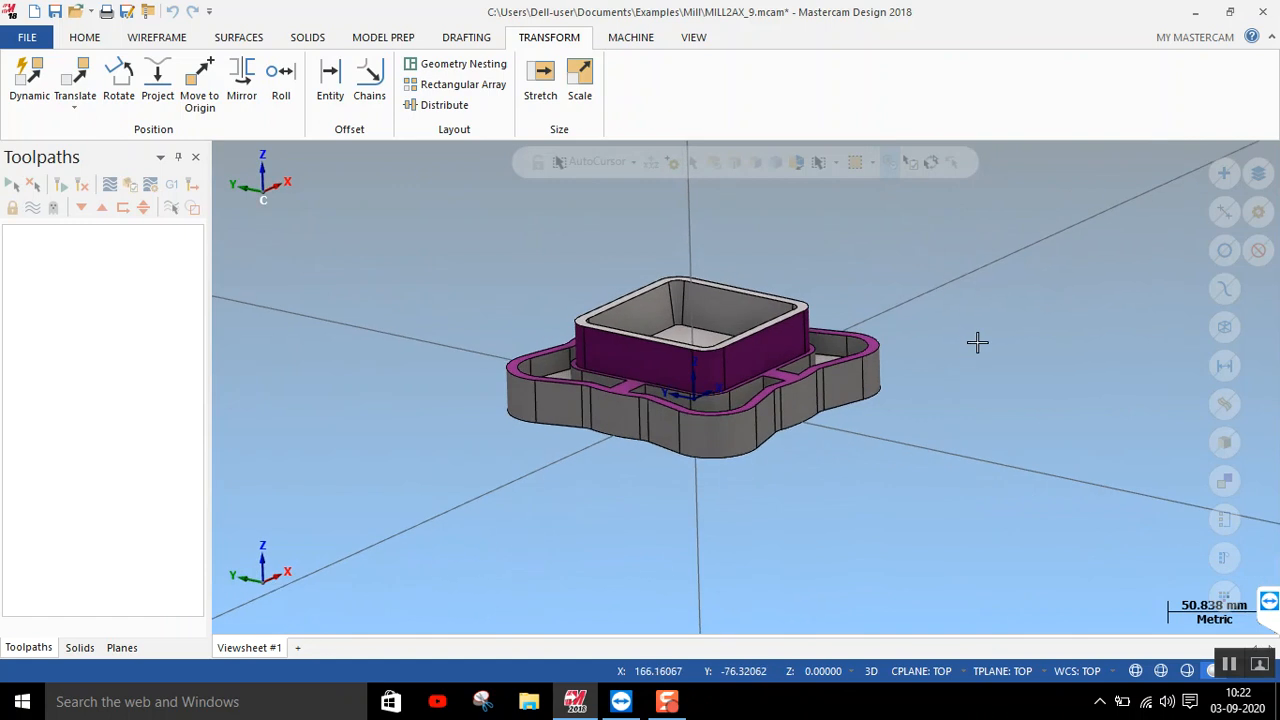
{"action": "right_click", "coordinate": [977, 343]}
{"action": "left_click", "coordinate": [1010, 465]}
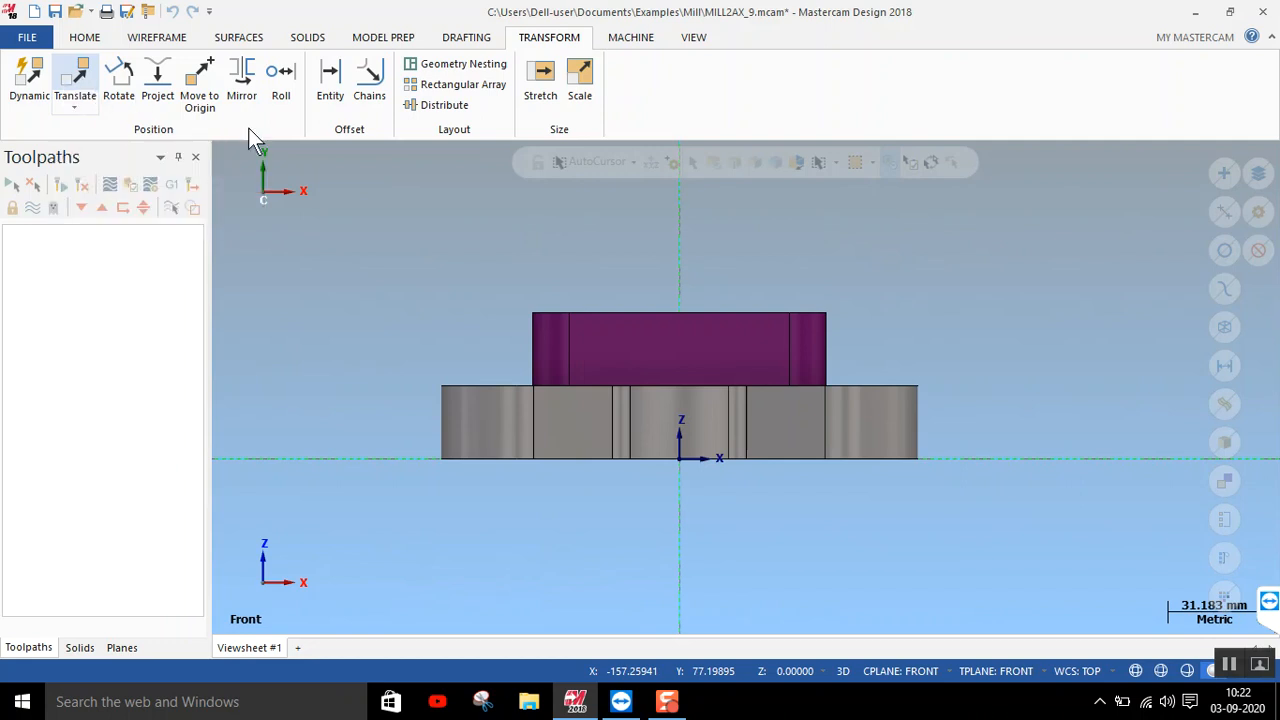
Select the whole part for Translate with the Copy method, inspect its translation axes, and return to the front view
{"action": "left_click", "coordinate": [634, 343]}
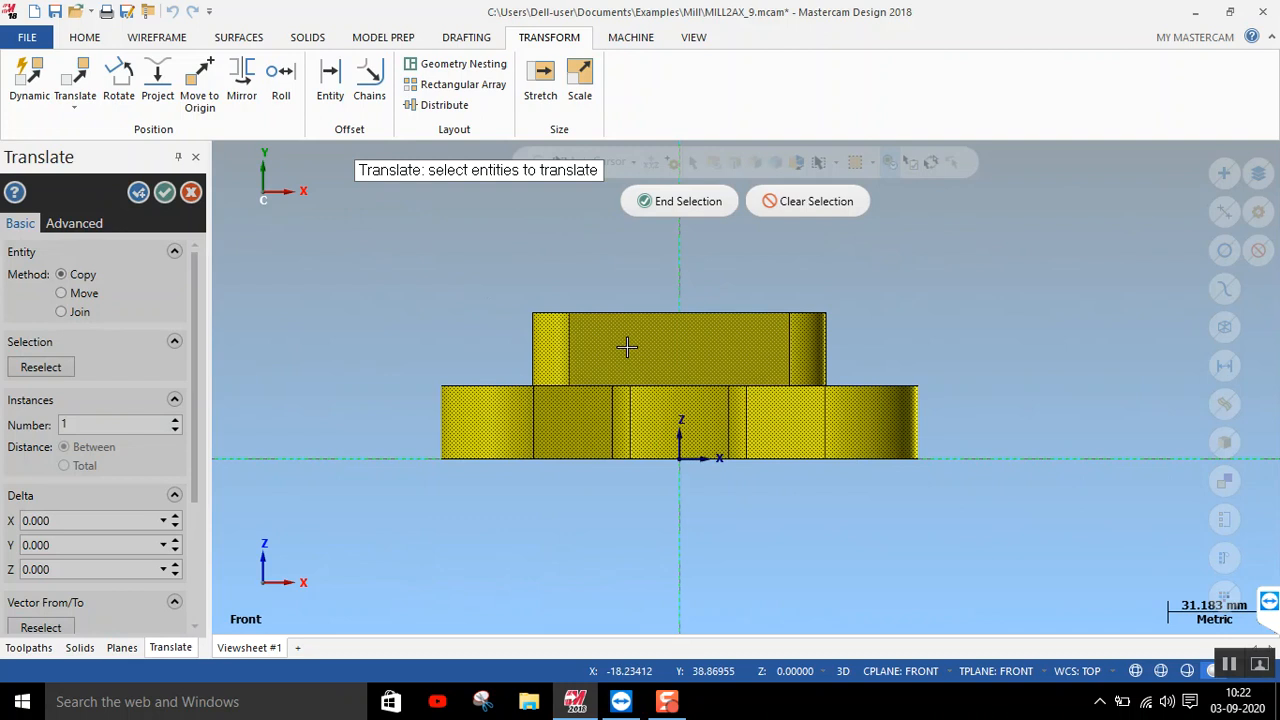
{"action": "left_click", "coordinate": [676, 205]}
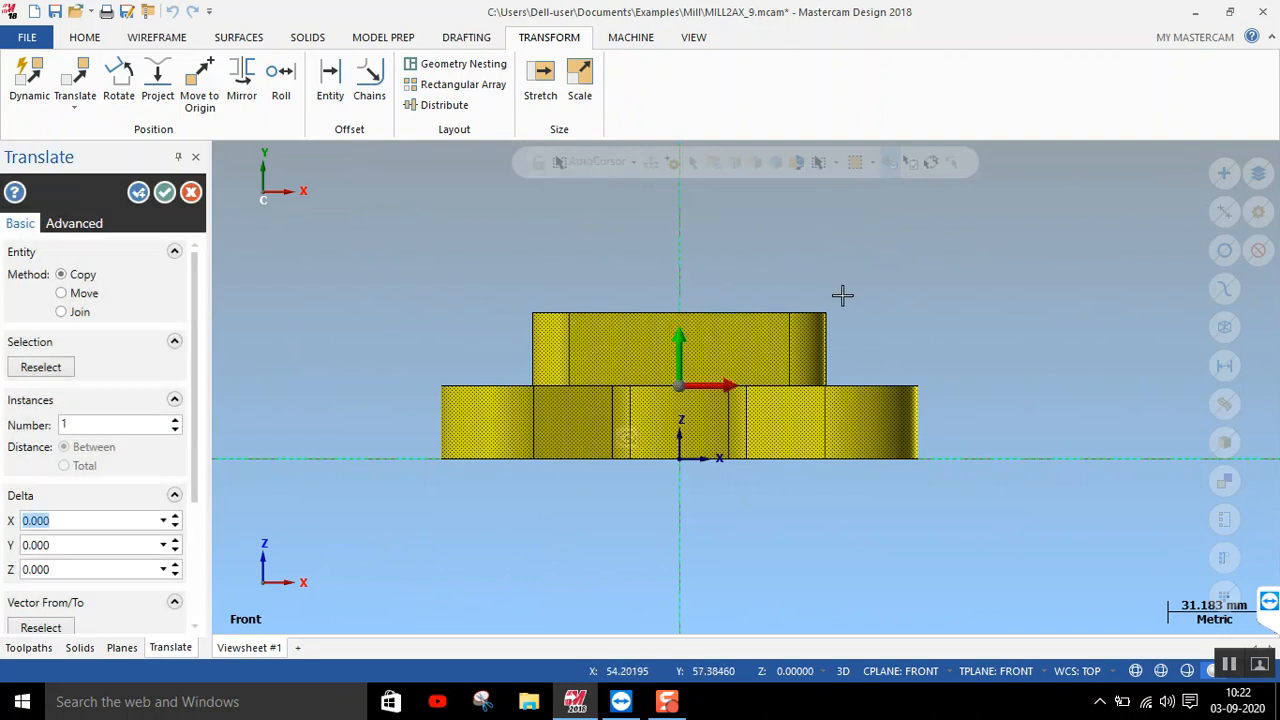
{"action": "middle_click_drag", "start_coordinate": [897, 289], "coordinate": [829, 352]}
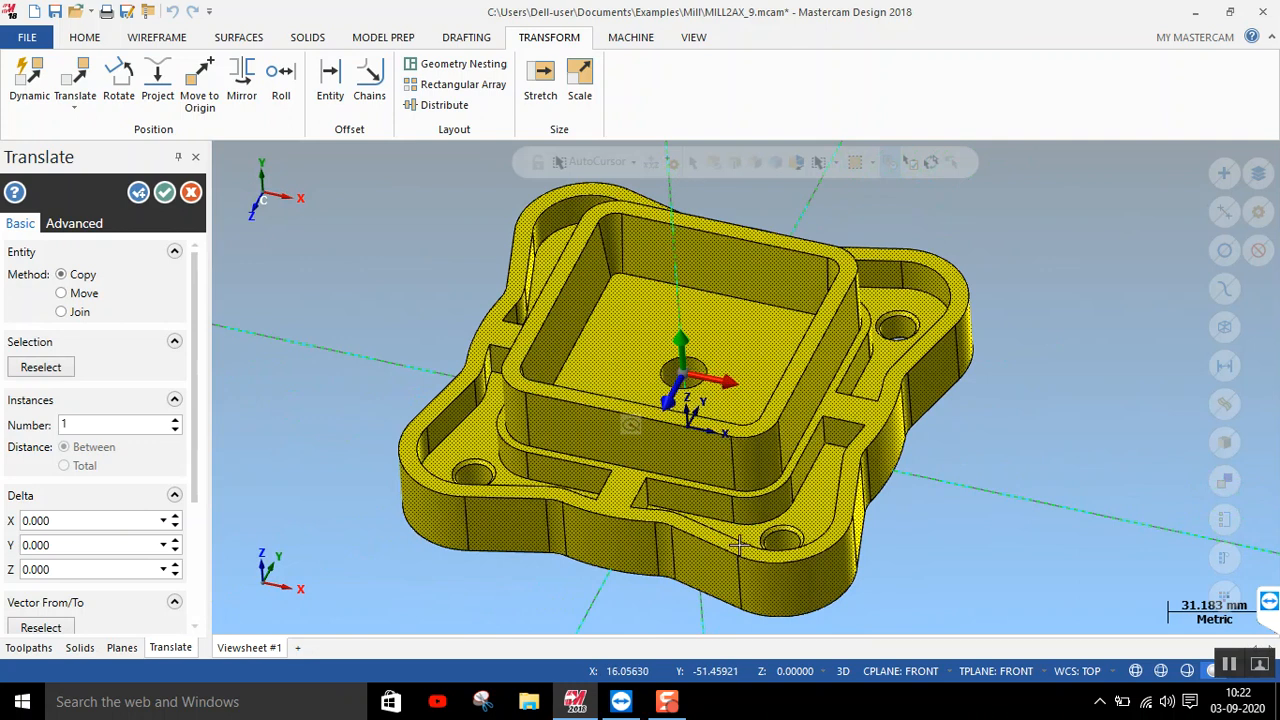
{"action": "left_click", "coordinate": [706, 370]}
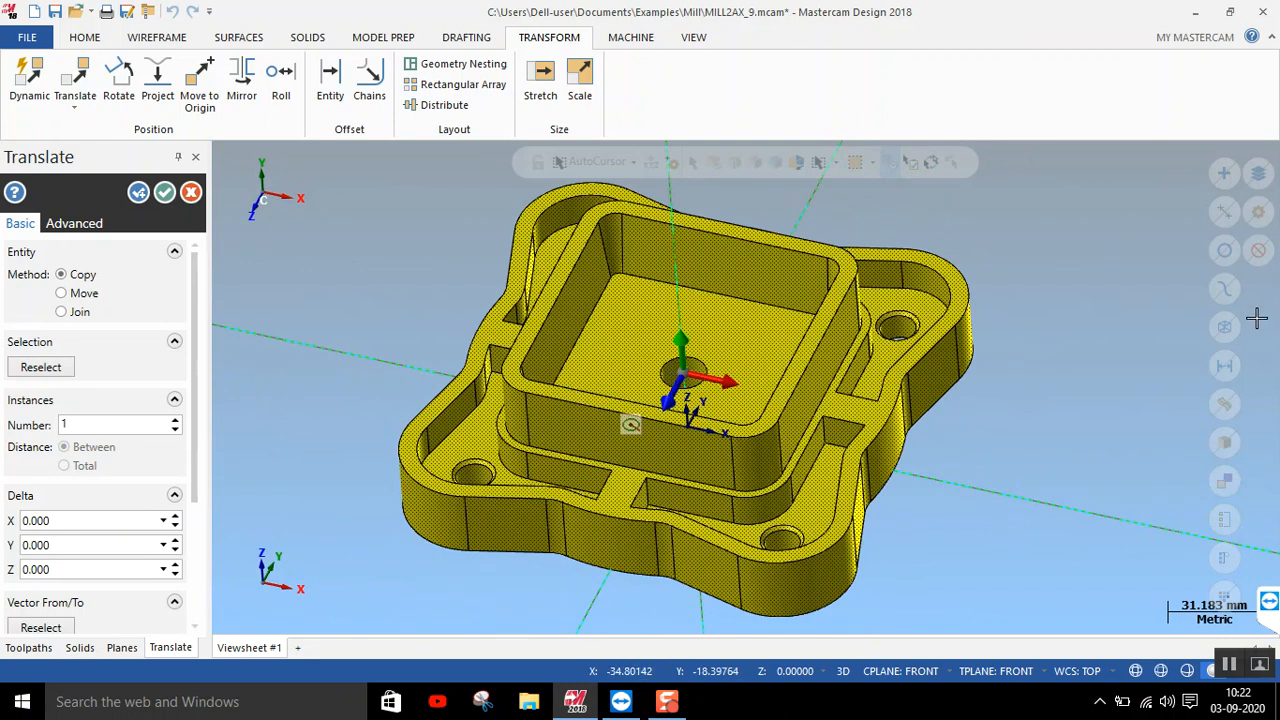
{"action": "right_click", "coordinate": [1105, 274]}
{"action": "left_click", "coordinate": [1073, 396]}
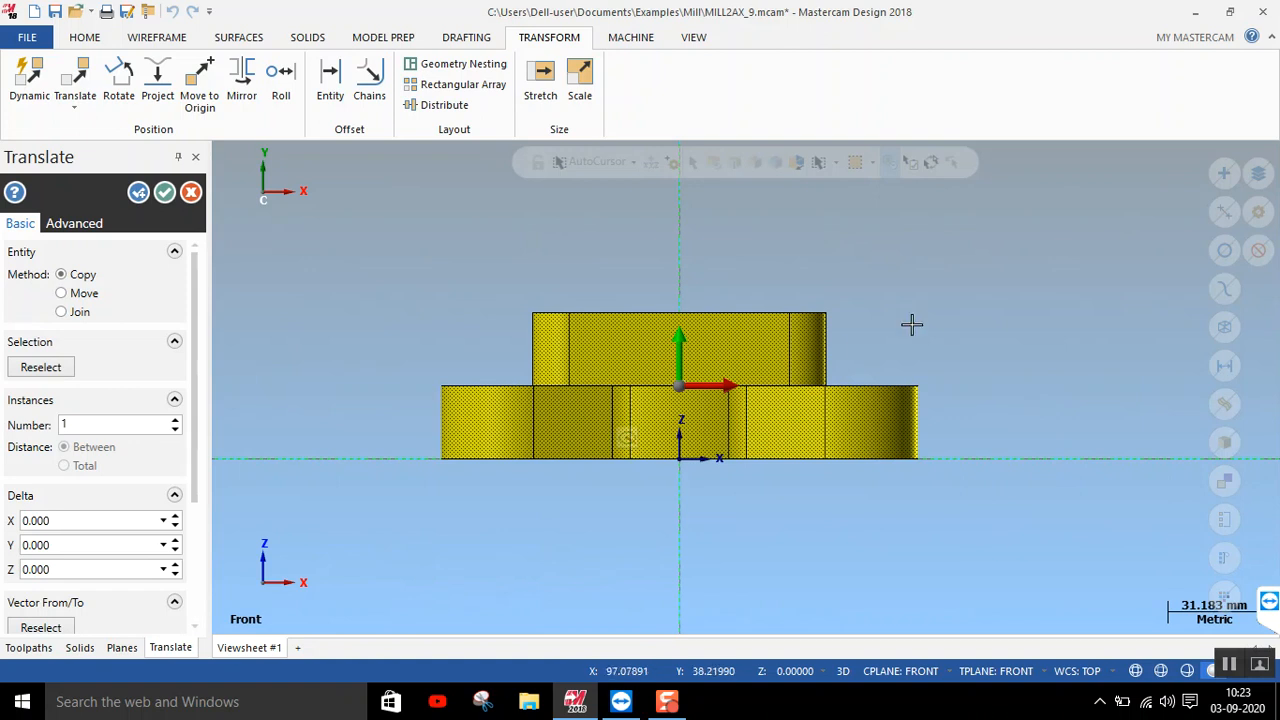
Preview a copy of the part translated with a Z delta of -2.000, and inspect it at an angle
{"action": "left_click", "coordinate": [175, 566]}
{"action": "left_click", "coordinate": [175, 566]}
{"action": "left_click", "coordinate": [175, 566]}
{"action": "left_click", "coordinate": [175, 566]}
{"action": "left_click", "coordinate": [175, 566]}
{"action": "left_click", "coordinate": [175, 566]}
{"action": "left_click", "coordinate": [175, 566]}
{"action": "left_click", "coordinate": [175, 566]}
{"action": "left_click", "coordinate": [175, 566]}
{"action": "left_click", "coordinate": [175, 574]}
{"action": "scroll", "coordinate": [178, 590], "scroll_direction": "down", "scroll_amount": 6}
{"action": "middle_click_drag", "start_coordinate": [829, 266], "coordinate": [760, 328]}
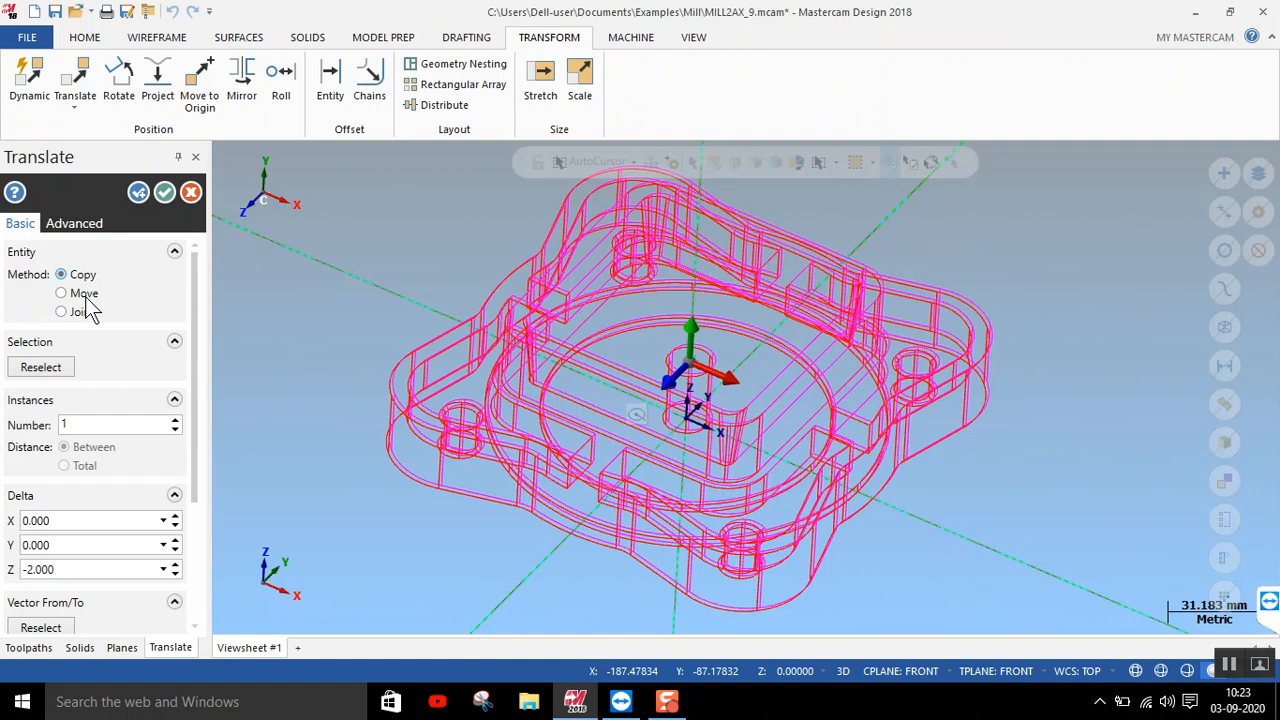
Try the Move method with a Z delta of 58.000, inspect the preview, and cancel the translation
{"action": "left_click", "coordinate": [62, 293]}
{"action": "middle_click_drag", "start_coordinate": [698, 450], "coordinate": [718, 392]}
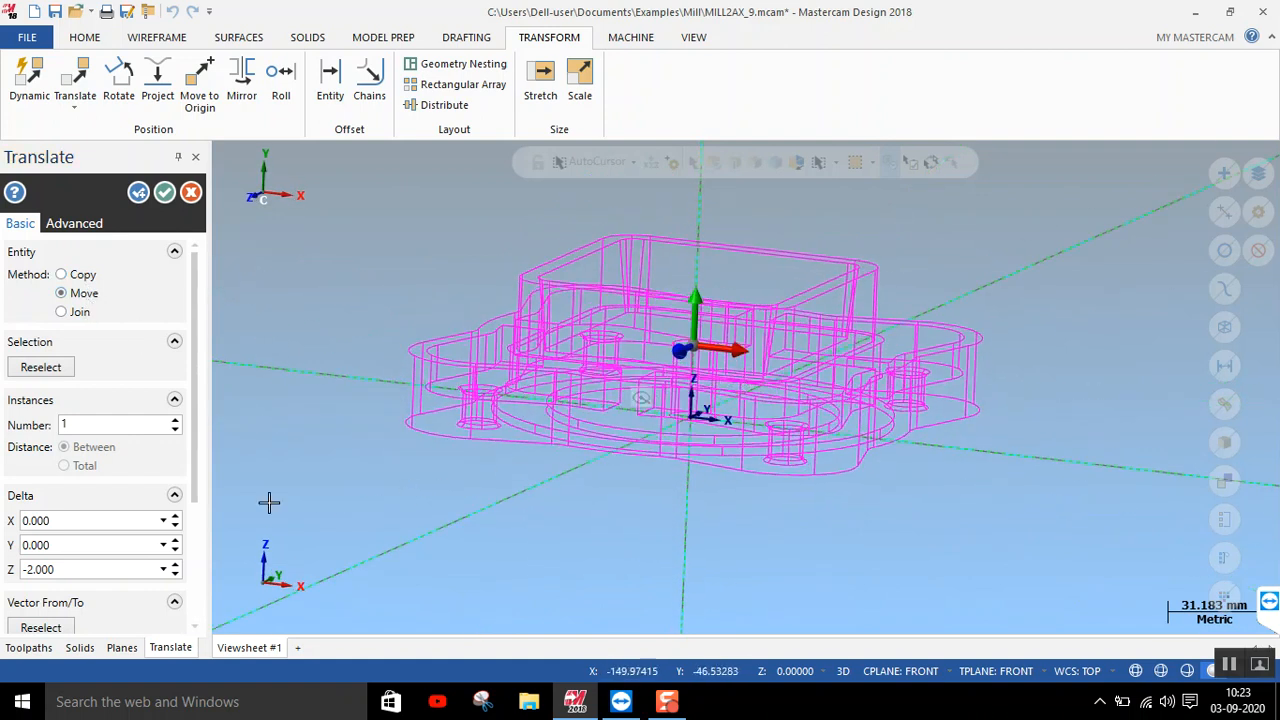
{"action": "left_click", "coordinate": [177, 566]}
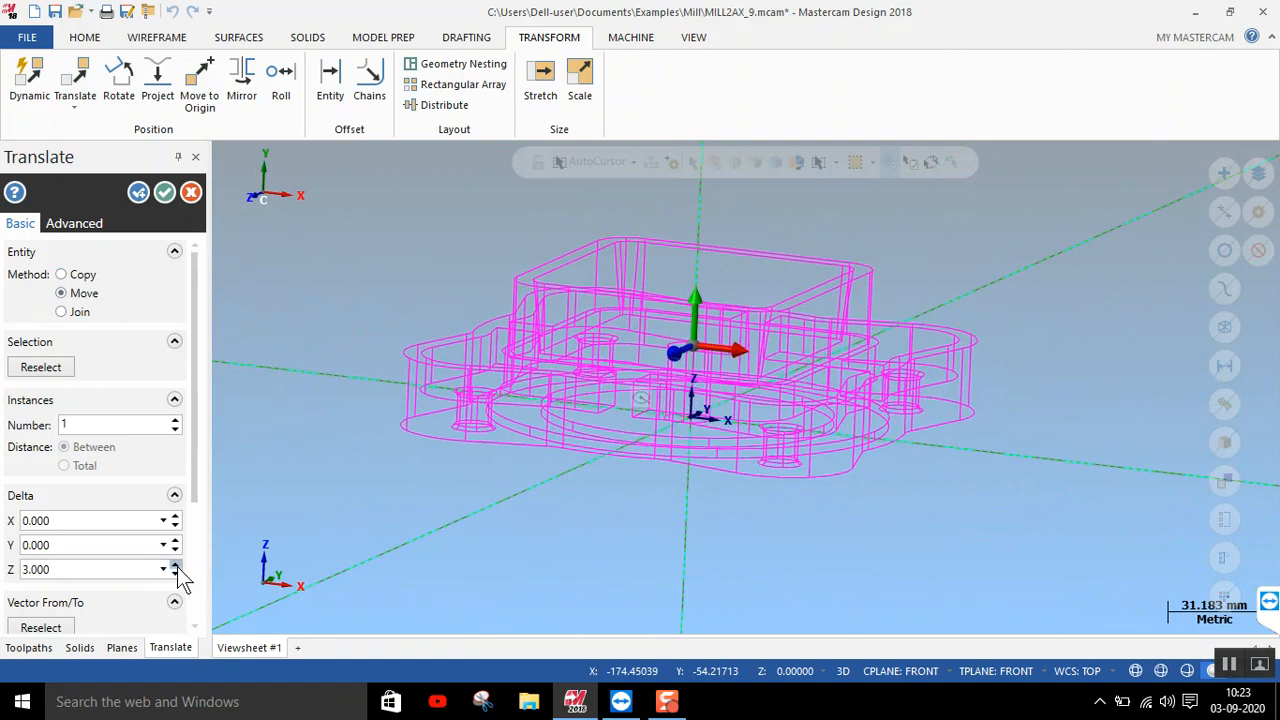
{"action": "left_click", "coordinate": [177, 567]}
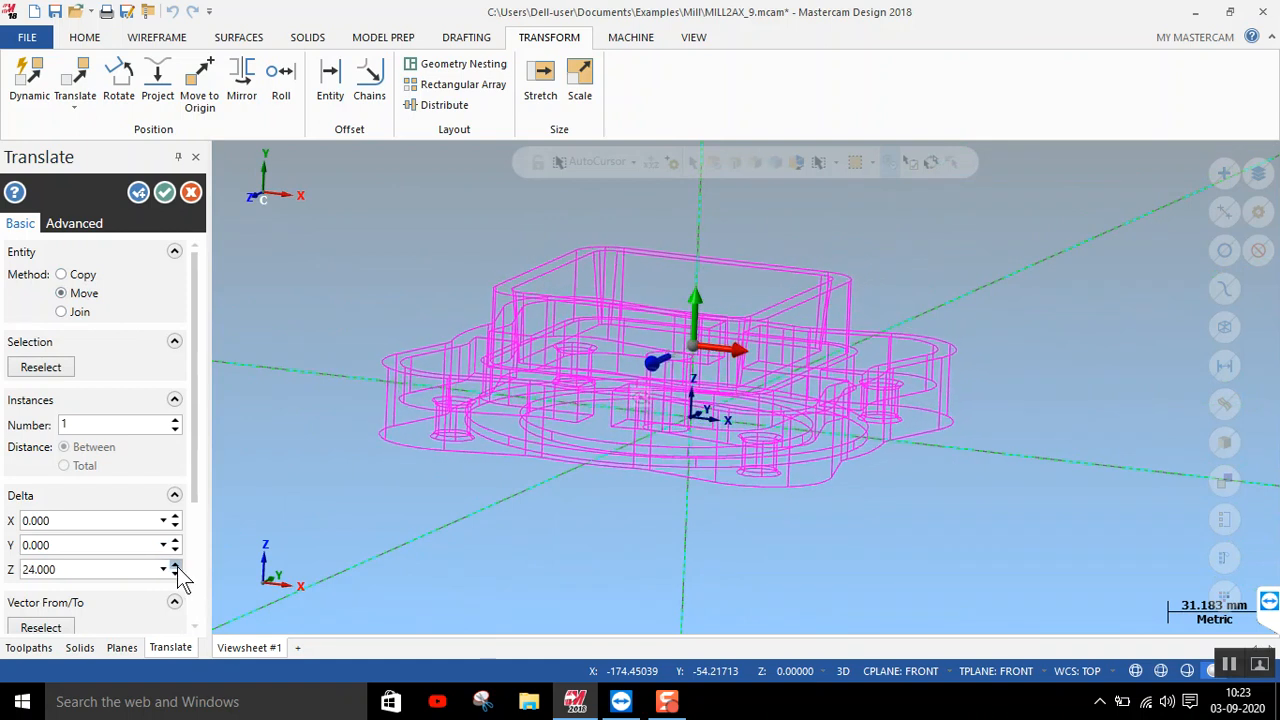
{"action": "left_click", "coordinate": [177, 567]}
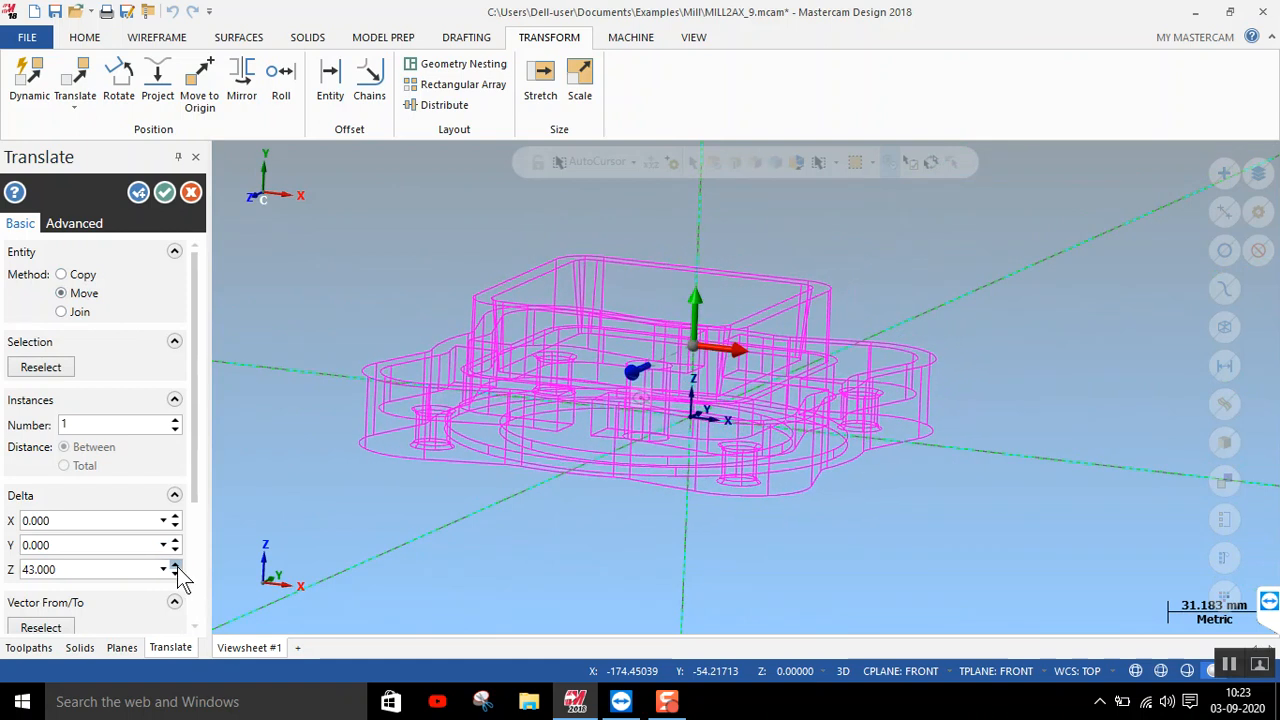
{"action": "middle_click_drag", "start_coordinate": [514, 434], "coordinate": [446, 500]}
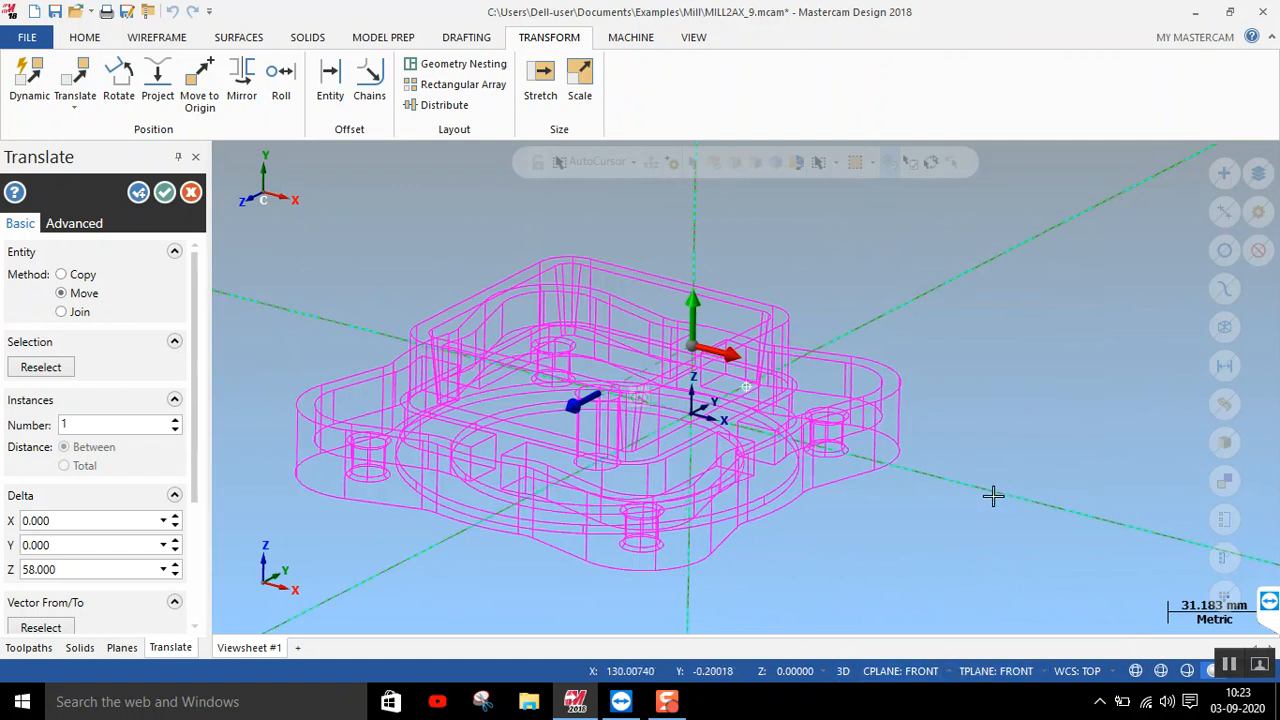
{"action": "middle_click_drag", "start_coordinate": [1004, 494], "coordinate": [977, 513]}
{"action": "scroll", "coordinate": [983, 393], "scroll_direction": "down", "scroll_amount": 2}
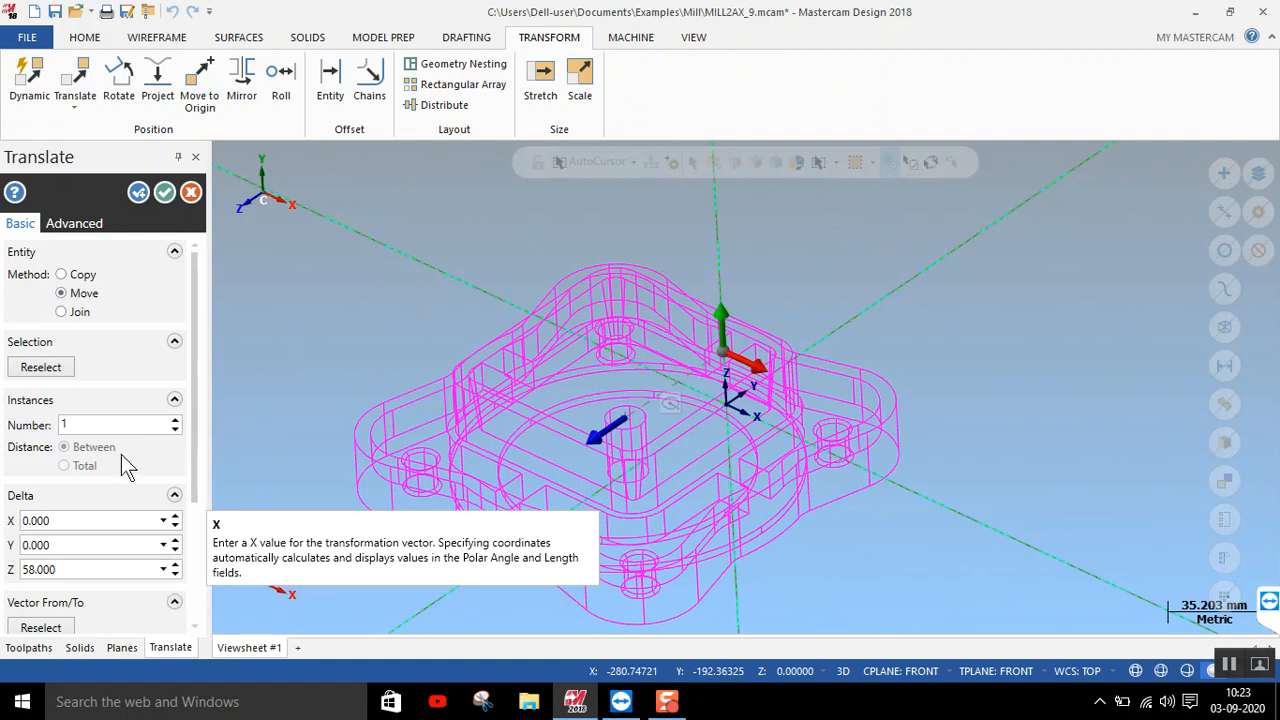
{"action": "left_click", "coordinate": [186, 194]}
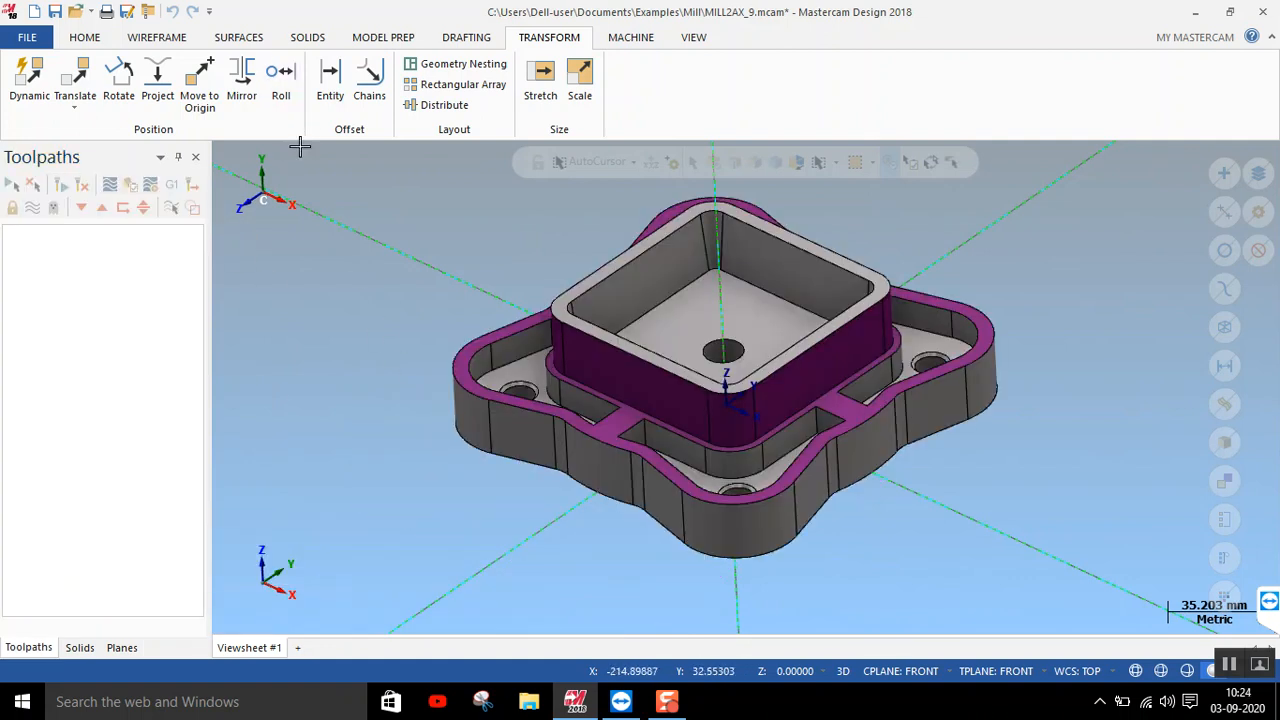
Set the construction plane to Top and select the whole part for Translate with the Move method
{"action": "left_click", "coordinate": [905, 671]}
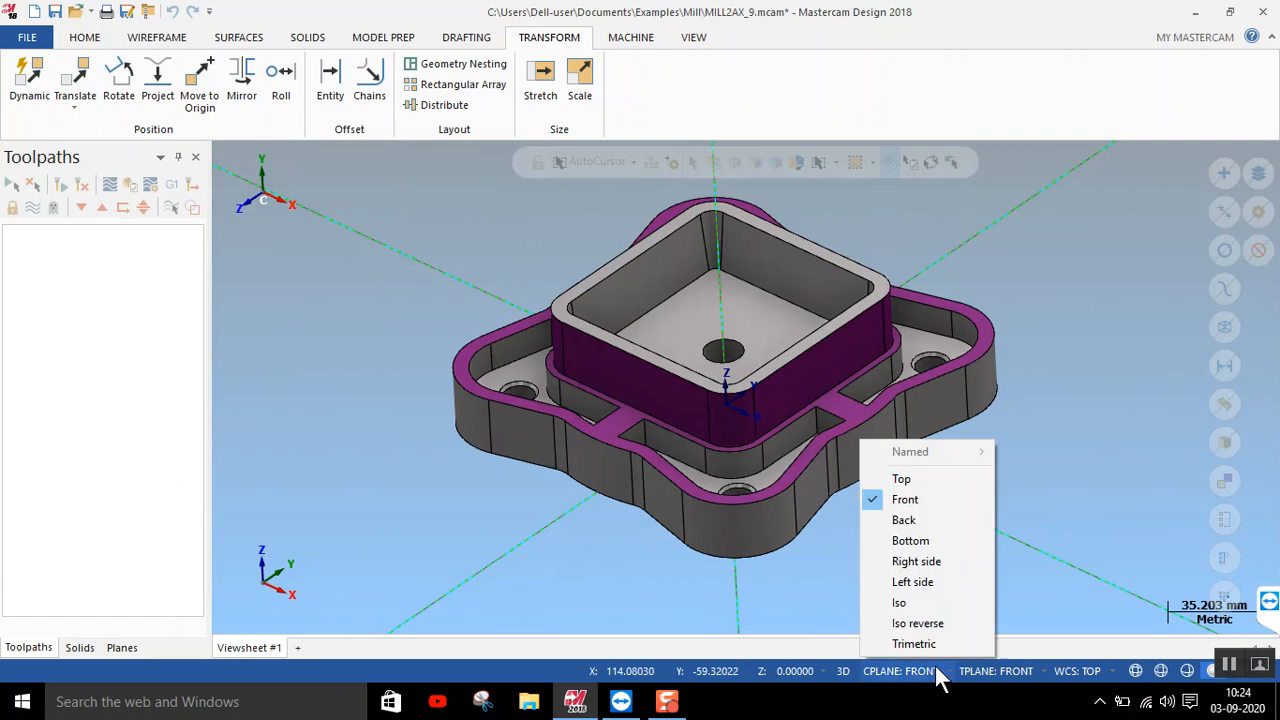
{"action": "left_click", "coordinate": [905, 481]}
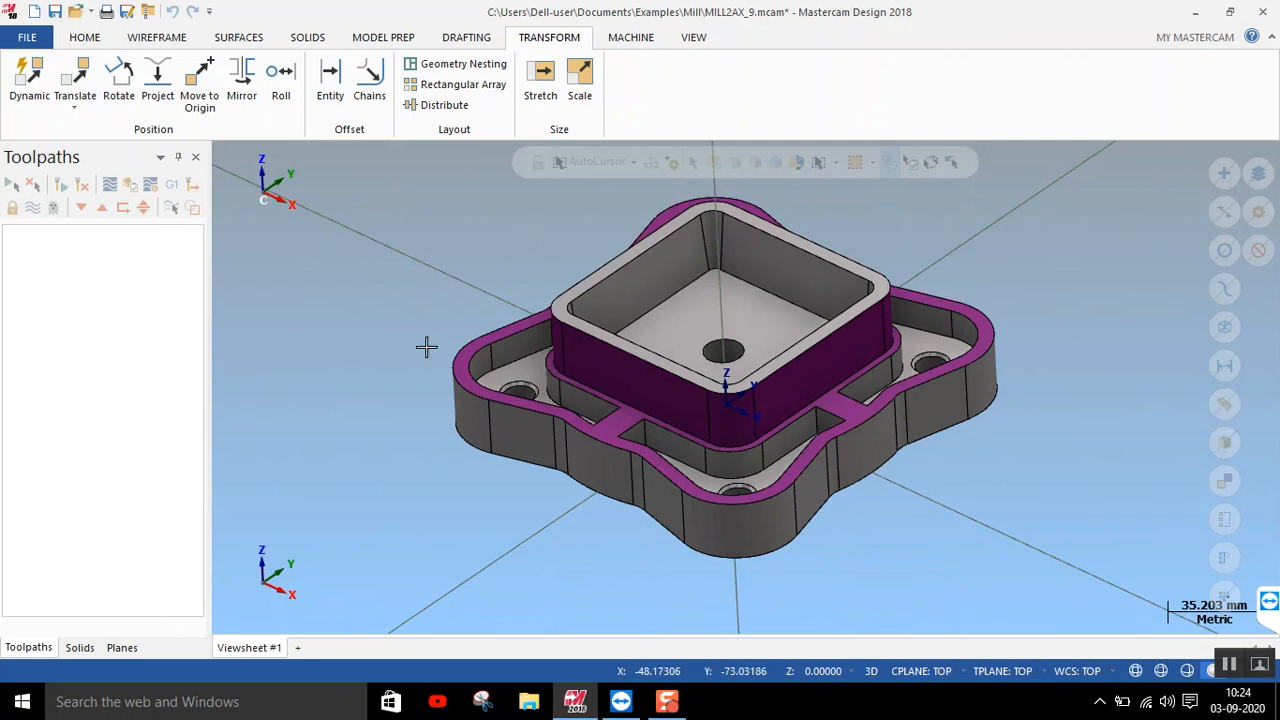
{"action": "left_click", "coordinate": [75, 74]}
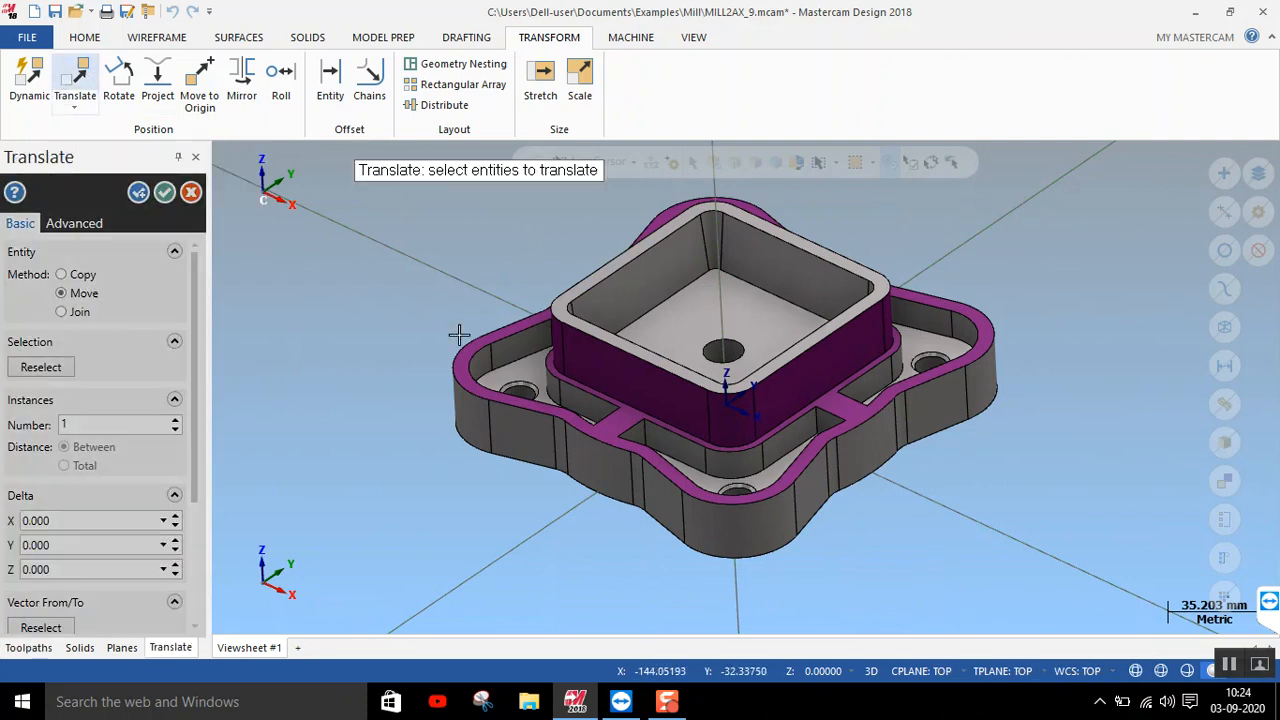
{"action": "left_click", "coordinate": [612, 380]}
{"action": "left_click", "coordinate": [660, 201]}
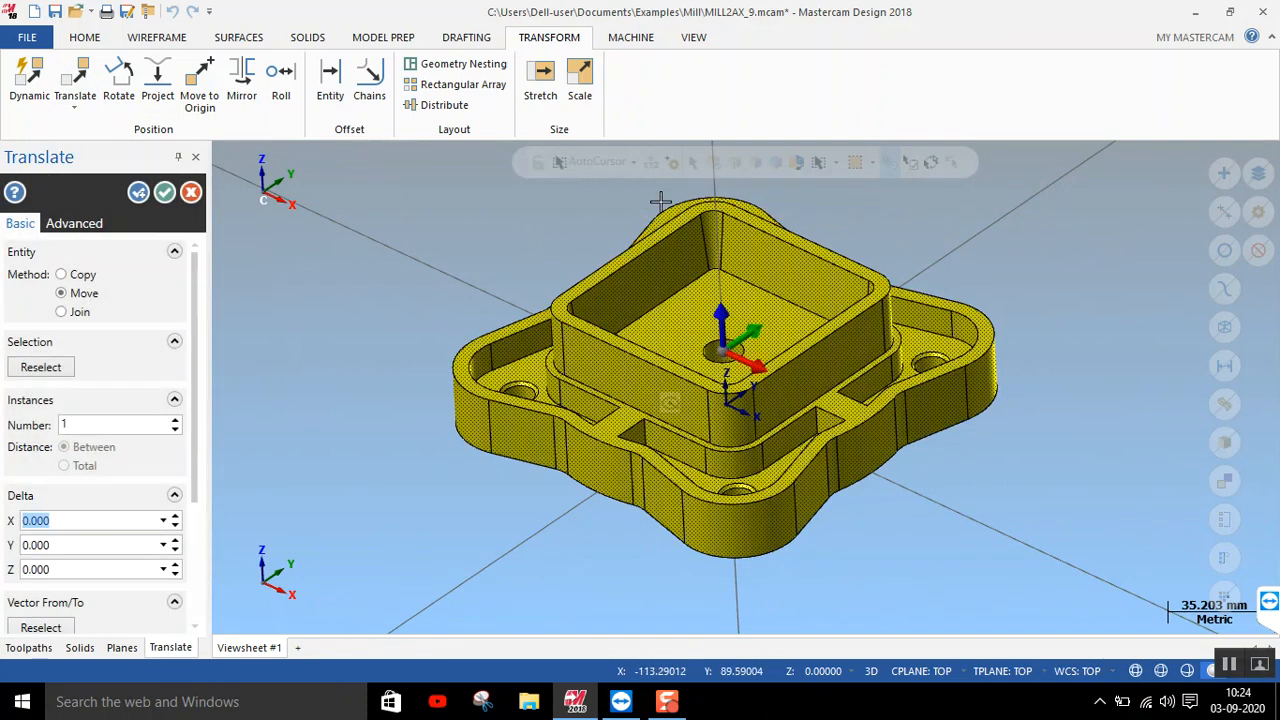
Preview the part moving along Z by raising the Z delta to positive values and lowering it to -7.000
{"action": "left_click", "coordinate": [175, 566]}
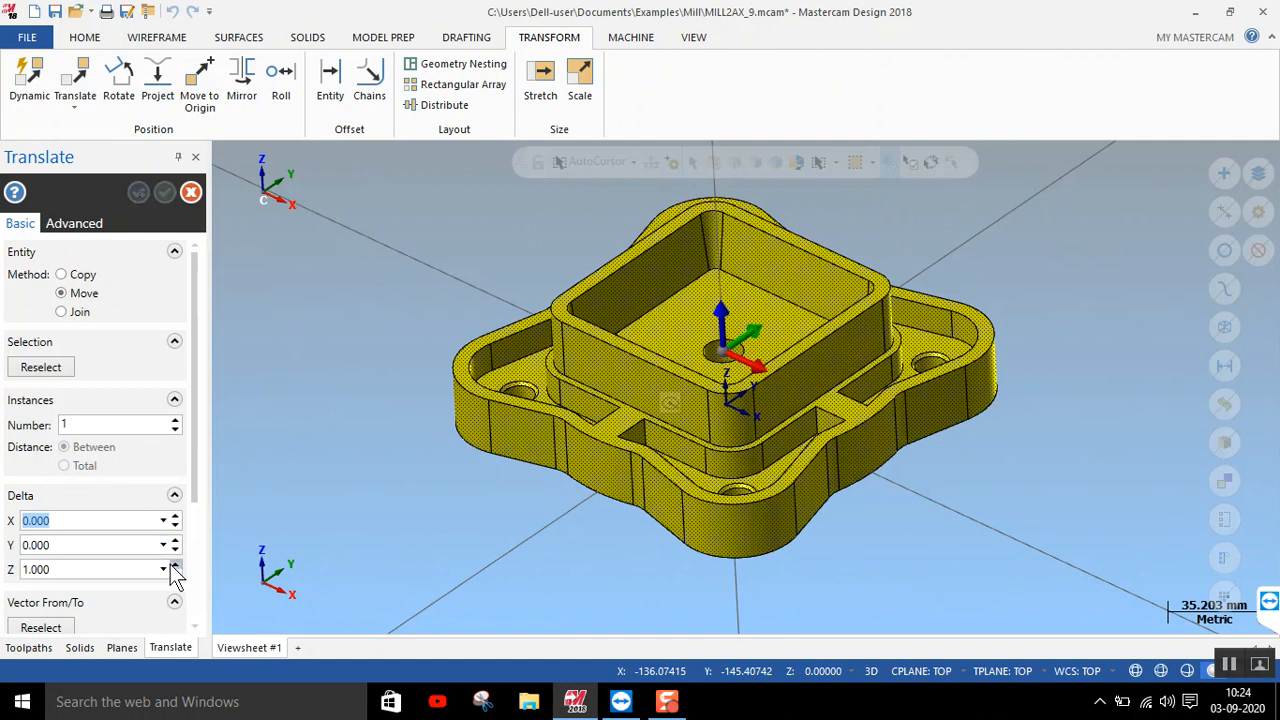
{"action": "left_click", "coordinate": [175, 566]}
{"action": "left_click", "coordinate": [175, 566]}
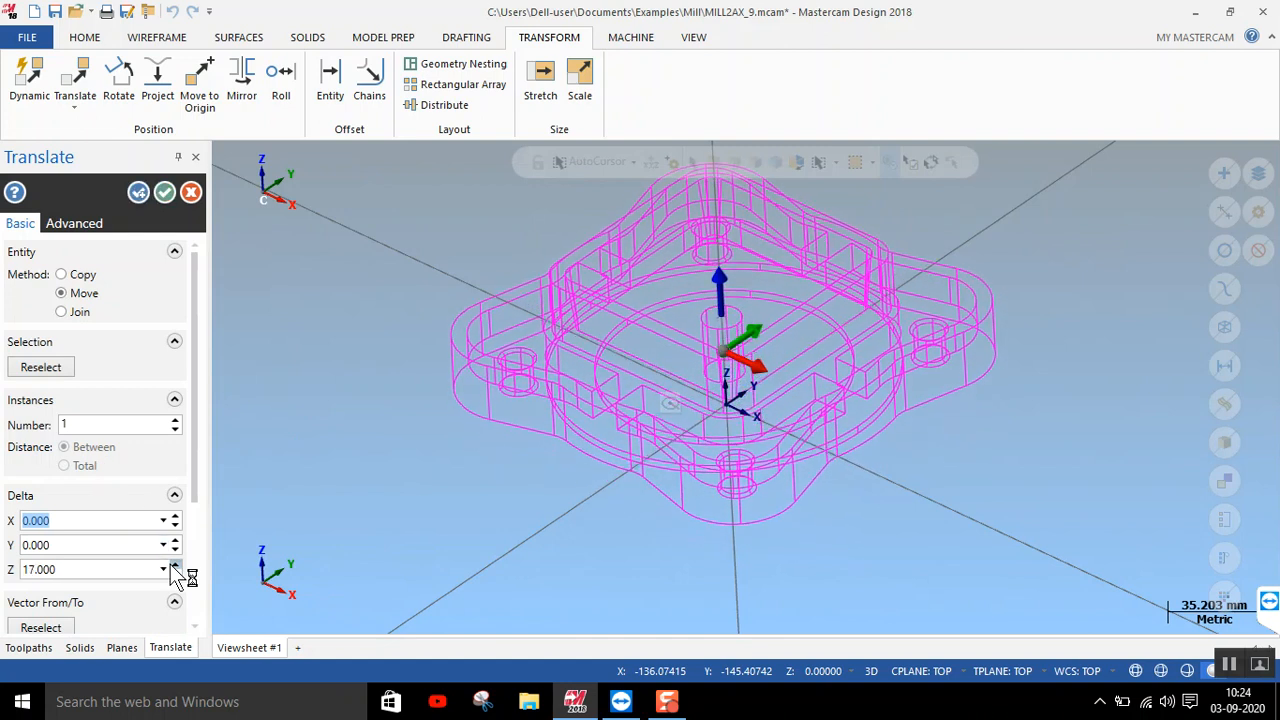
{"action": "left_click", "coordinate": [175, 566]}
{"action": "left_click", "coordinate": [175, 566]}
{"action": "left_click", "coordinate": [175, 566]}
{"action": "left_click", "coordinate": [175, 574]}
{"action": "left_click", "coordinate": [175, 574]}
{"action": "left_click", "coordinate": [175, 574]}
{"action": "left_click", "coordinate": [175, 574]}
{"action": "left_click", "coordinate": [175, 574]}
{"action": "left_click", "coordinate": [175, 574]}
{"action": "left_click", "coordinate": [175, 574]}
{"action": "left_click", "coordinate": [175, 574]}
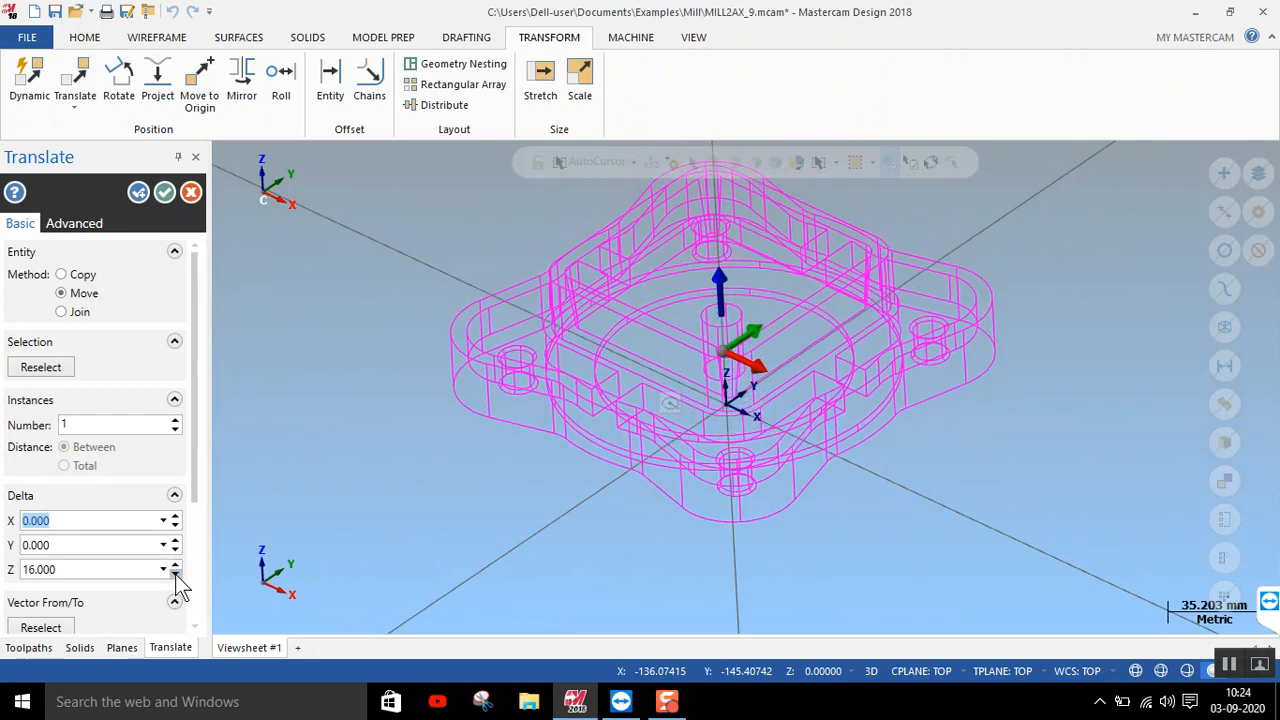
{"action": "left_click", "coordinate": [175, 574]}
{"action": "left_click", "coordinate": [175, 574]}
{"action": "left_click", "coordinate": [175, 574]}
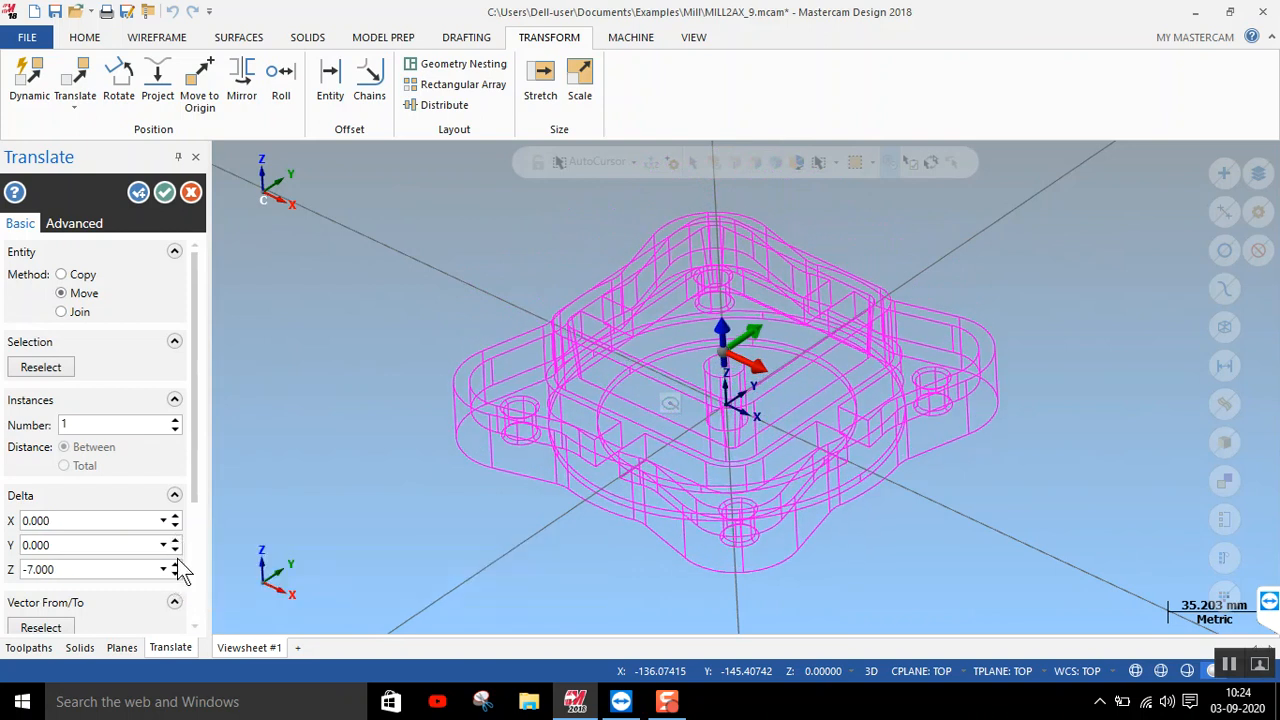
Set the Z delta to 20.000, apply the move, and inspect the part from the side before restoring the isometric view
{"action": "left_click", "coordinate": [175, 564]}
{"action": "left_click", "coordinate": [175, 564]}
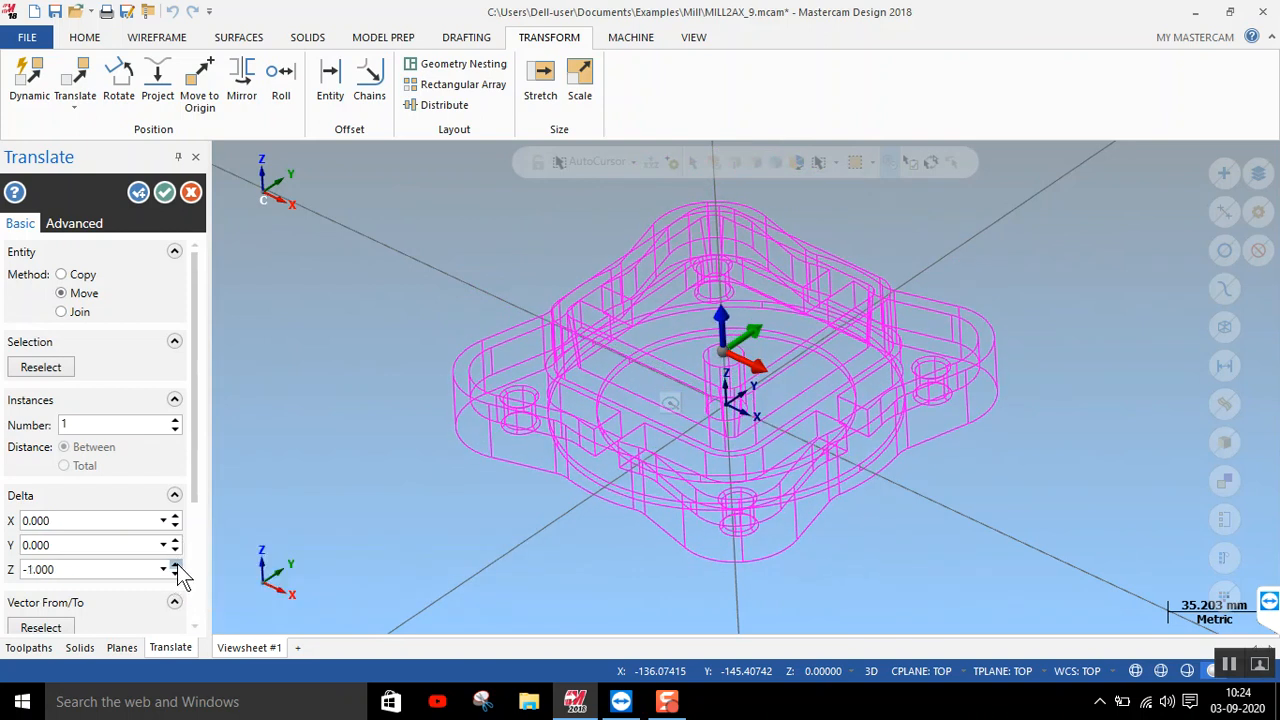
{"action": "left_click", "coordinate": [175, 564]}
{"action": "left_click", "coordinate": [175, 564]}
{"action": "left_click", "coordinate": [175, 564]}
{"action": "left_click", "coordinate": [175, 564]}
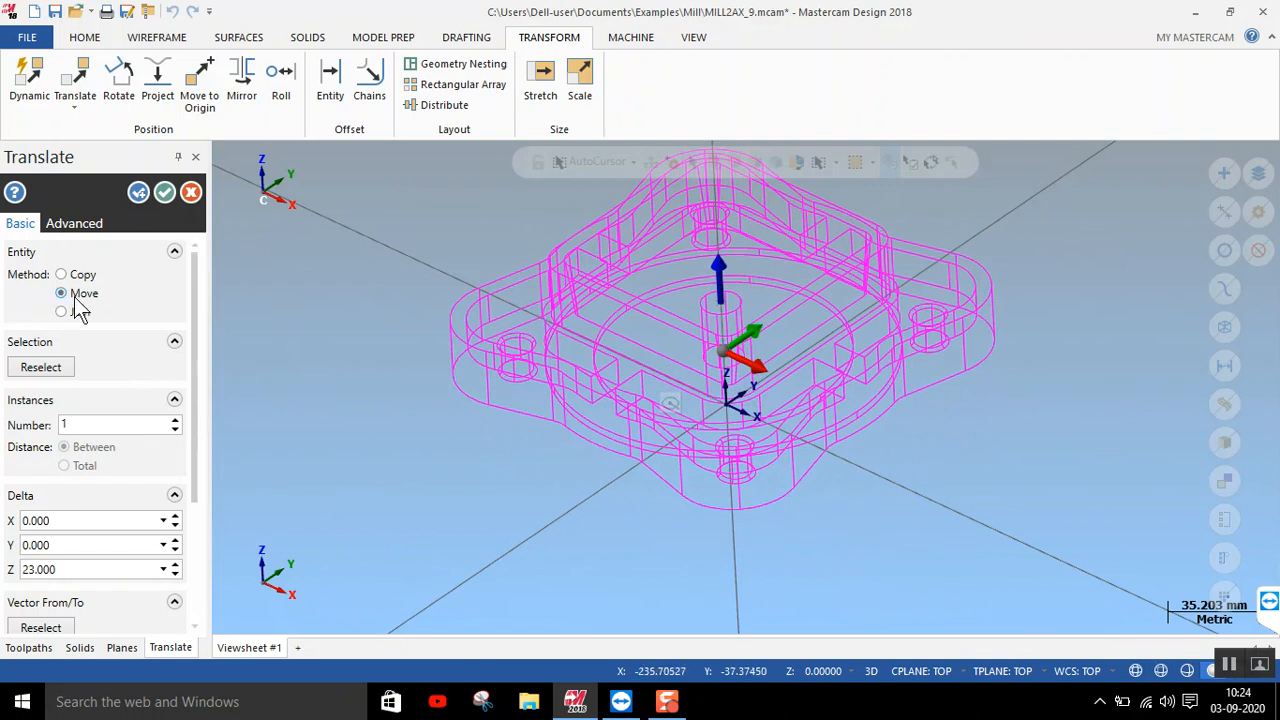
{"action": "left_click", "coordinate": [175, 573]}
{"action": "left_click", "coordinate": [175, 573]}
{"action": "left_click", "coordinate": [175, 573]}
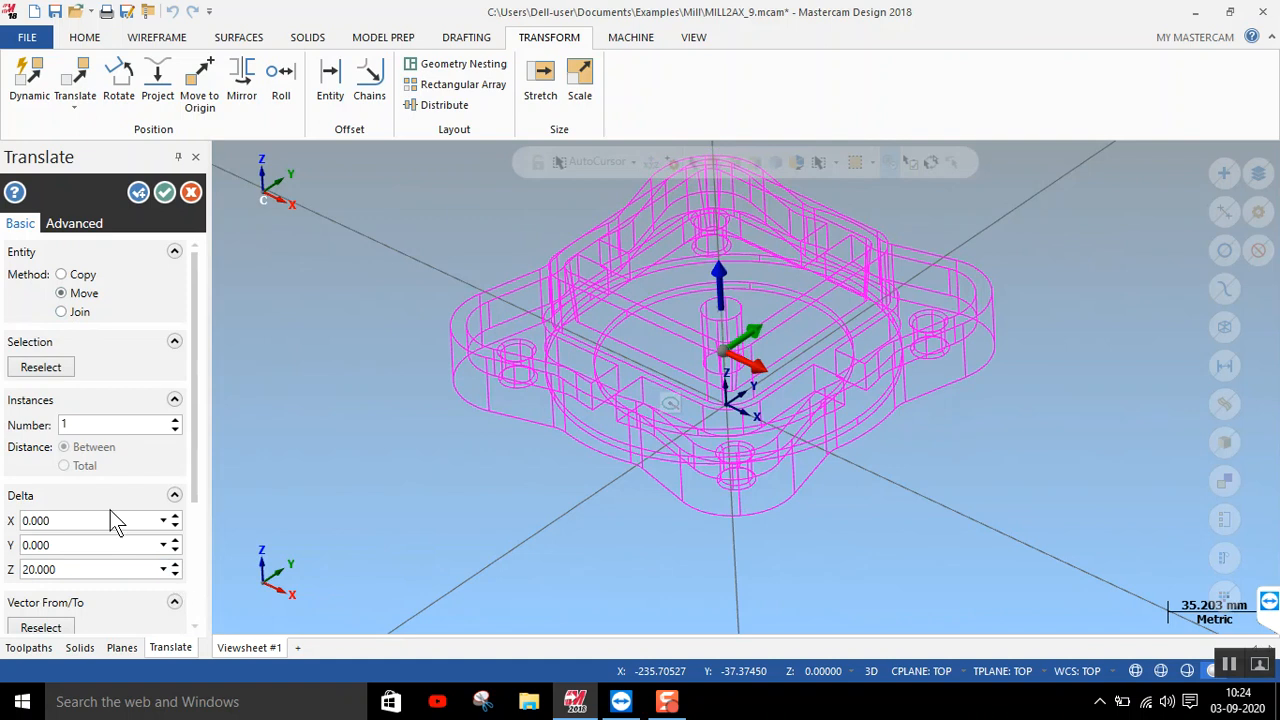
{"action": "left_click", "coordinate": [162, 192]}
{"action": "mouse_move", "coordinate": [541, 512]}
{"action": "middle_mouse_down"}
{"action": "mouse_move", "coordinate": [571, 403]}
{"action": "mouse_move", "coordinate": [569, 463]}
{"action": "middle_mouse_up"}
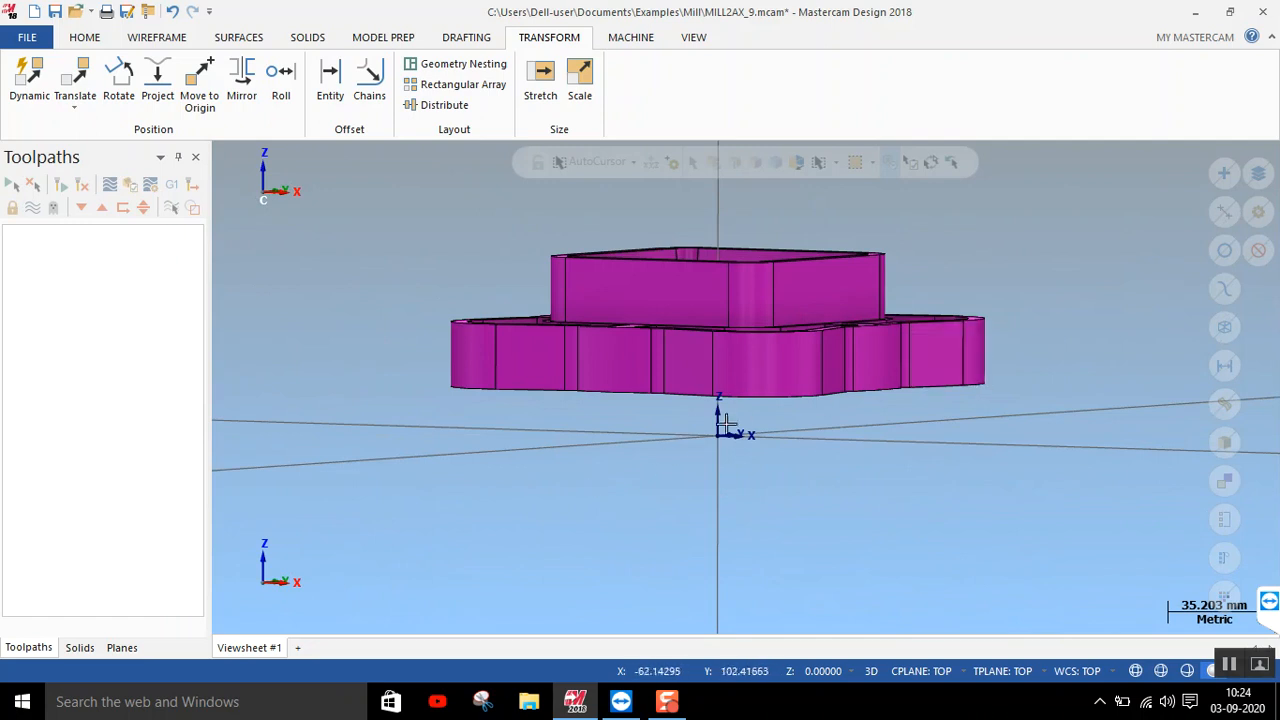
{"action": "key", "text": "alt+7"}
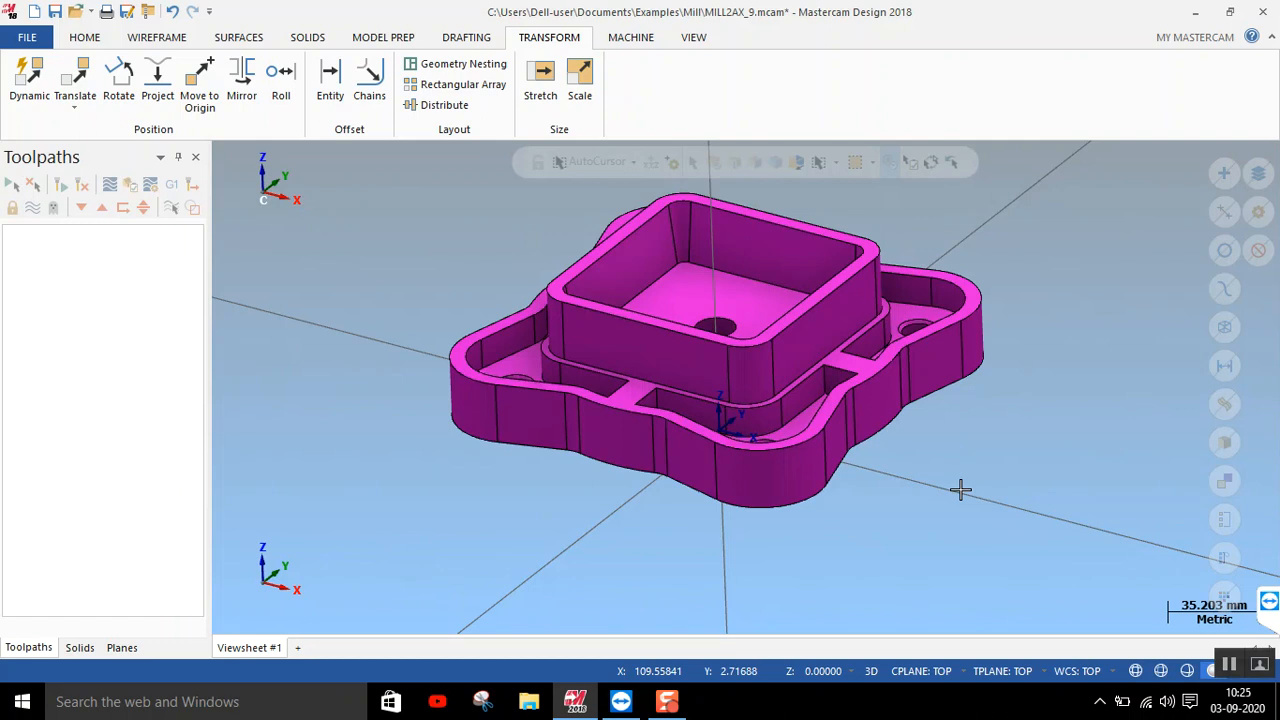
Clear the transform result colors, switch to the Front (WCS) view and plane, and orbit to show the part's underside
{"action": "right_click", "coordinate": [986, 224]}
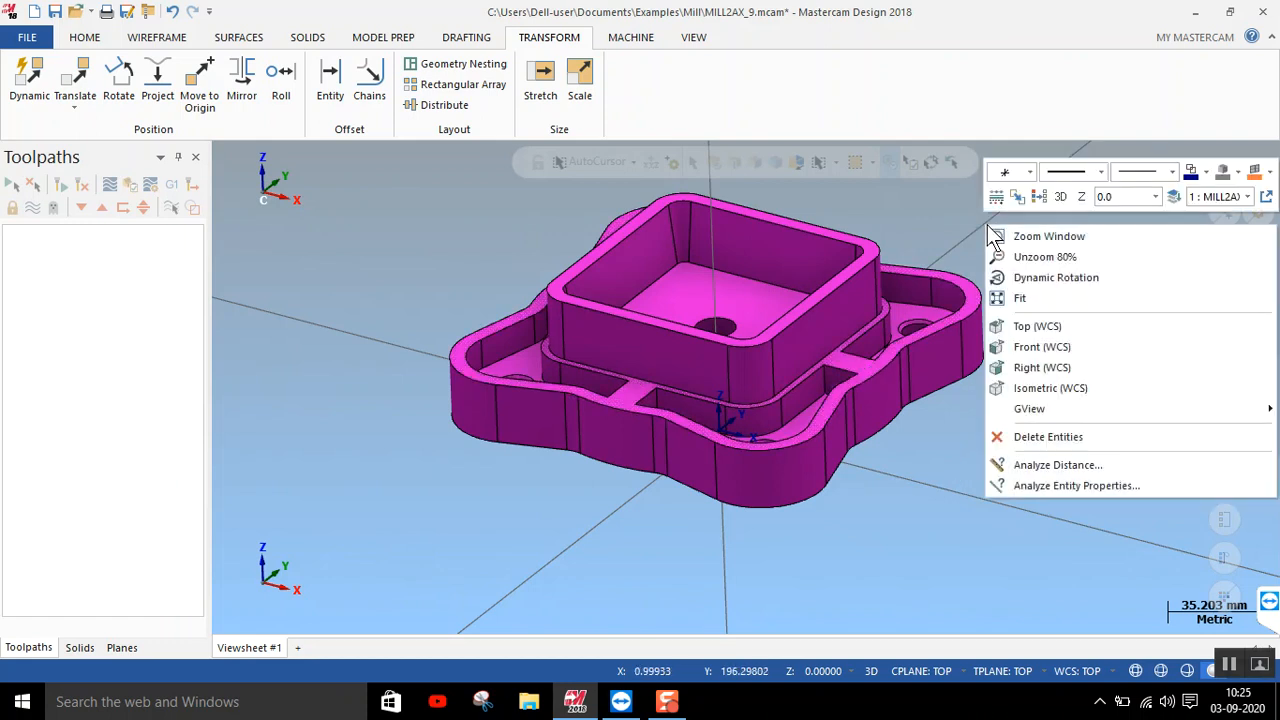
{"action": "left_click", "coordinate": [1040, 196]}
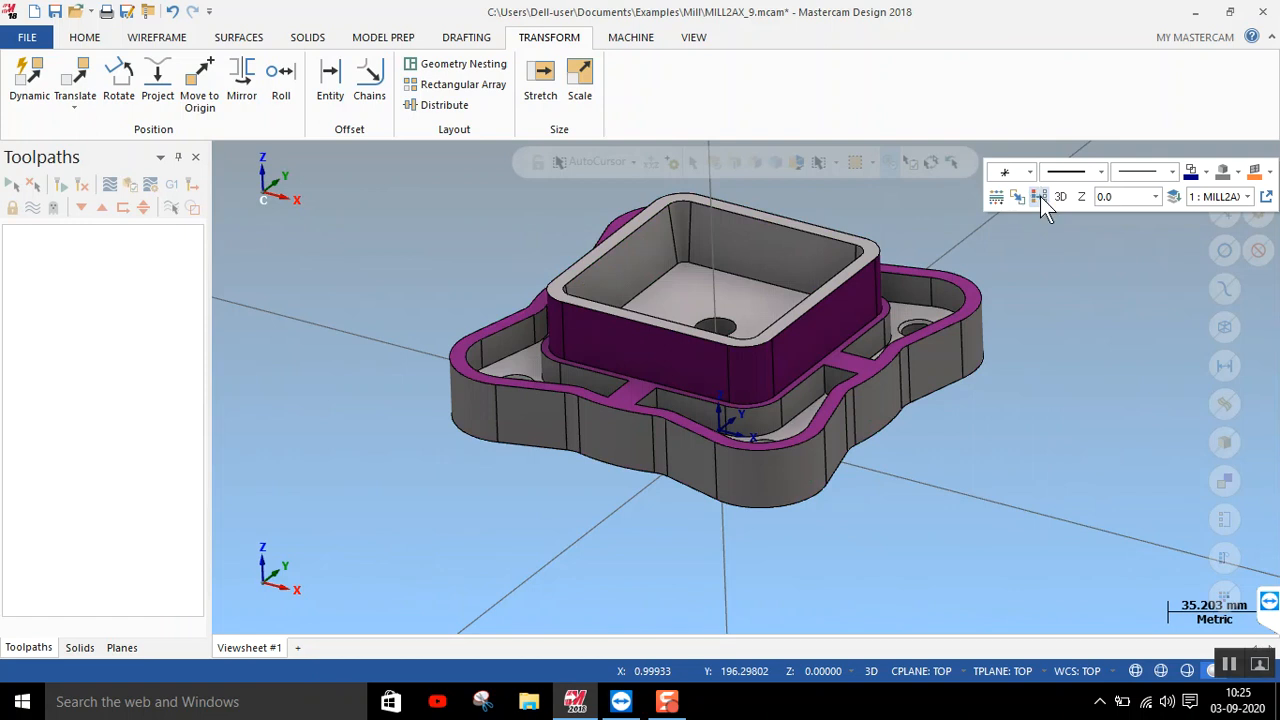
{"action": "right_click", "coordinate": [1031, 280]}
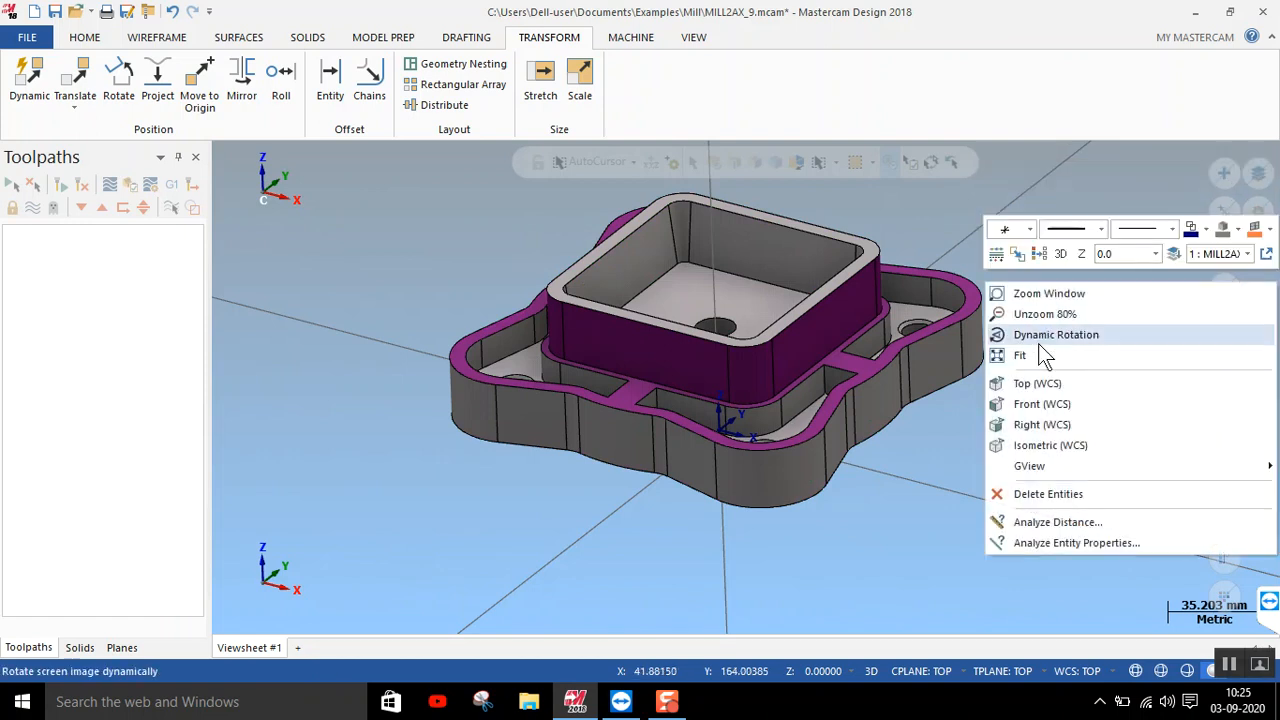
{"action": "left_click", "coordinate": [1043, 402]}
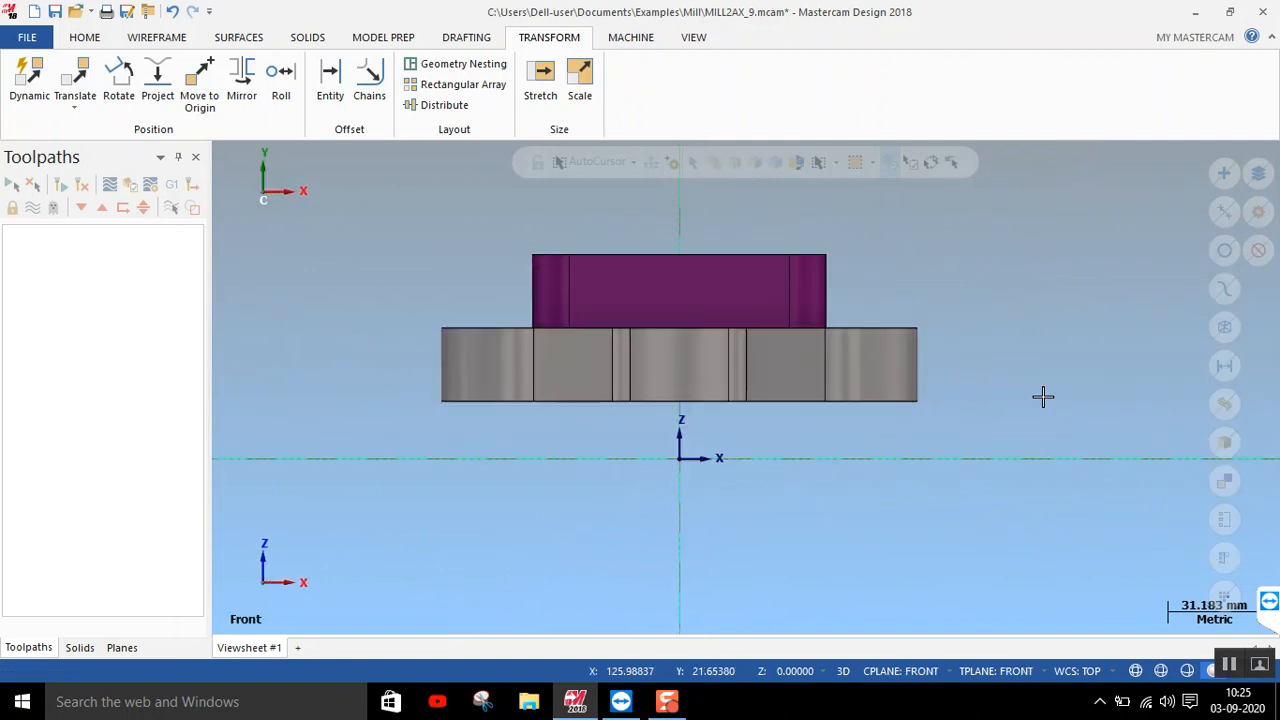
{"action": "mouse_move", "coordinate": [986, 500]}
{"action": "middle_mouse_down"}
{"action": "mouse_move", "coordinate": [960, 386]}
{"action": "mouse_move", "coordinate": [960, 246]}
{"action": "mouse_move", "coordinate": [991, 311]}
{"action": "mouse_move", "coordinate": [1020, 180]}
{"action": "mouse_move", "coordinate": [1034, 291]}
{"action": "mouse_move", "coordinate": [1006, 303]}
{"action": "mouse_move", "coordinate": [1024, 293]}
{"action": "middle_mouse_up"}
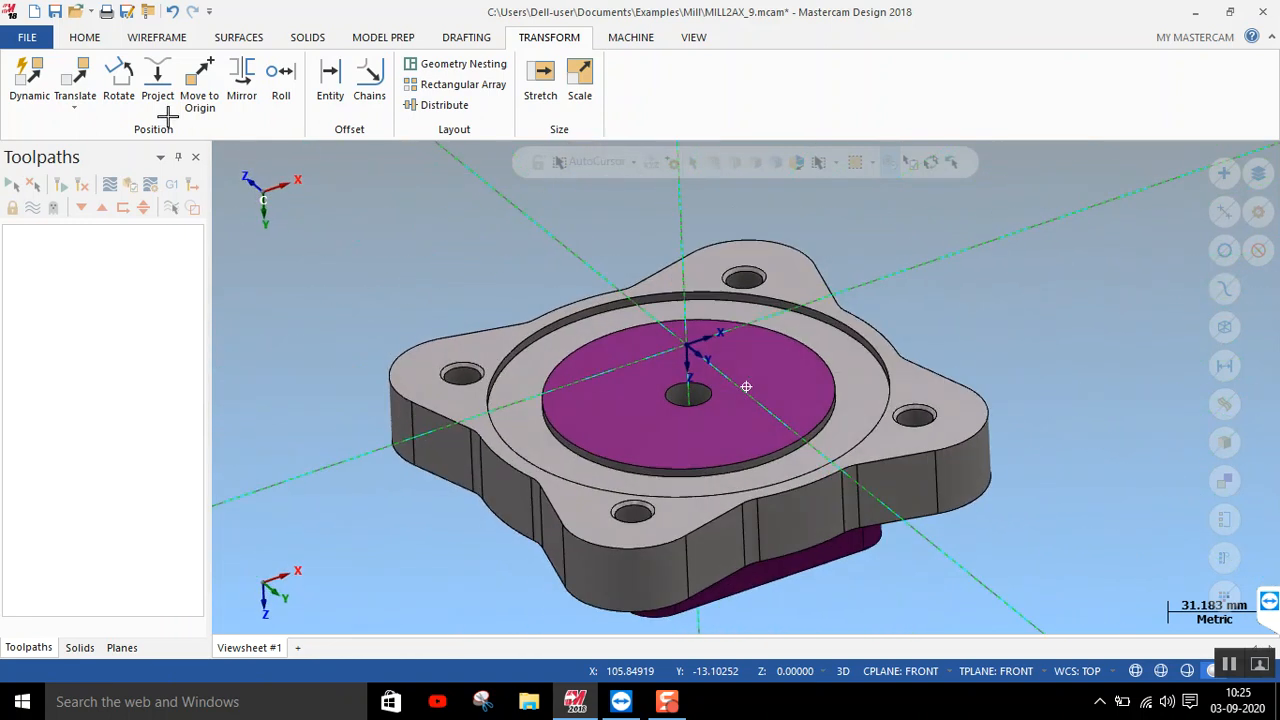
Move the whole part with Translate, using a Vector From/To from the underside center hole to the origin, and inspect it in isometric view
{"action": "left_click", "coordinate": [80, 82]}
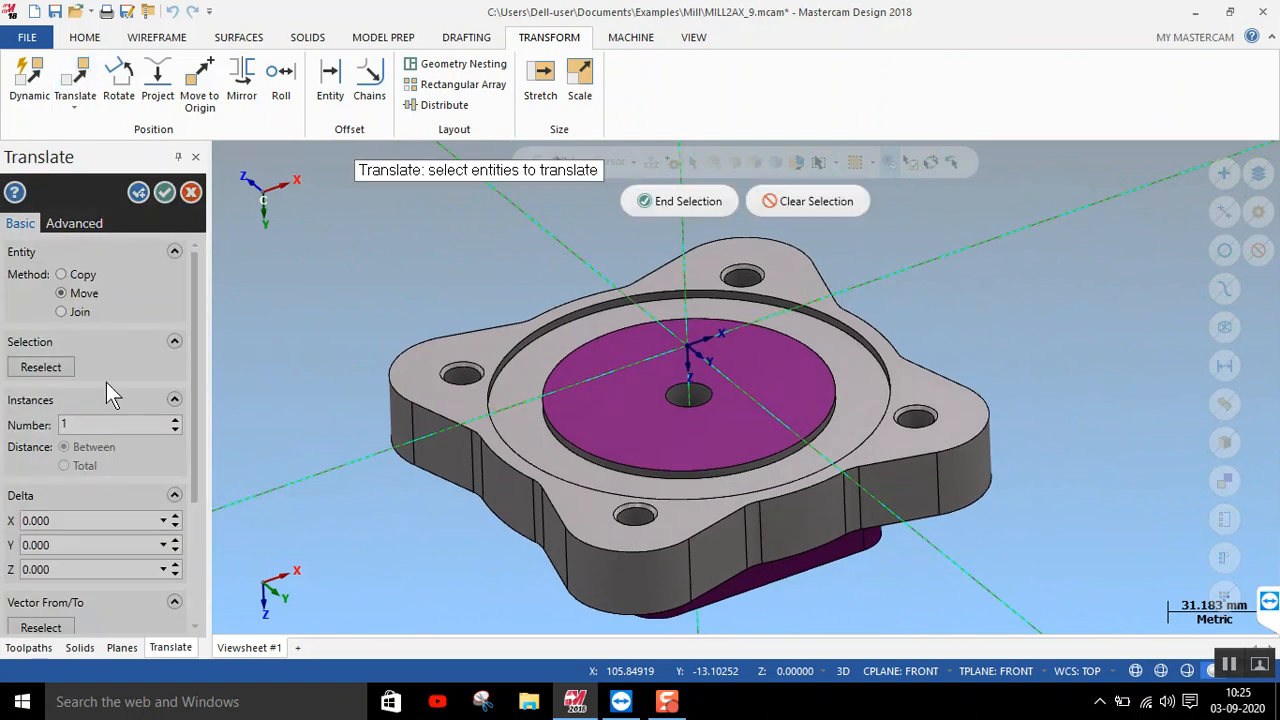
{"action": "left_click", "coordinate": [523, 328]}
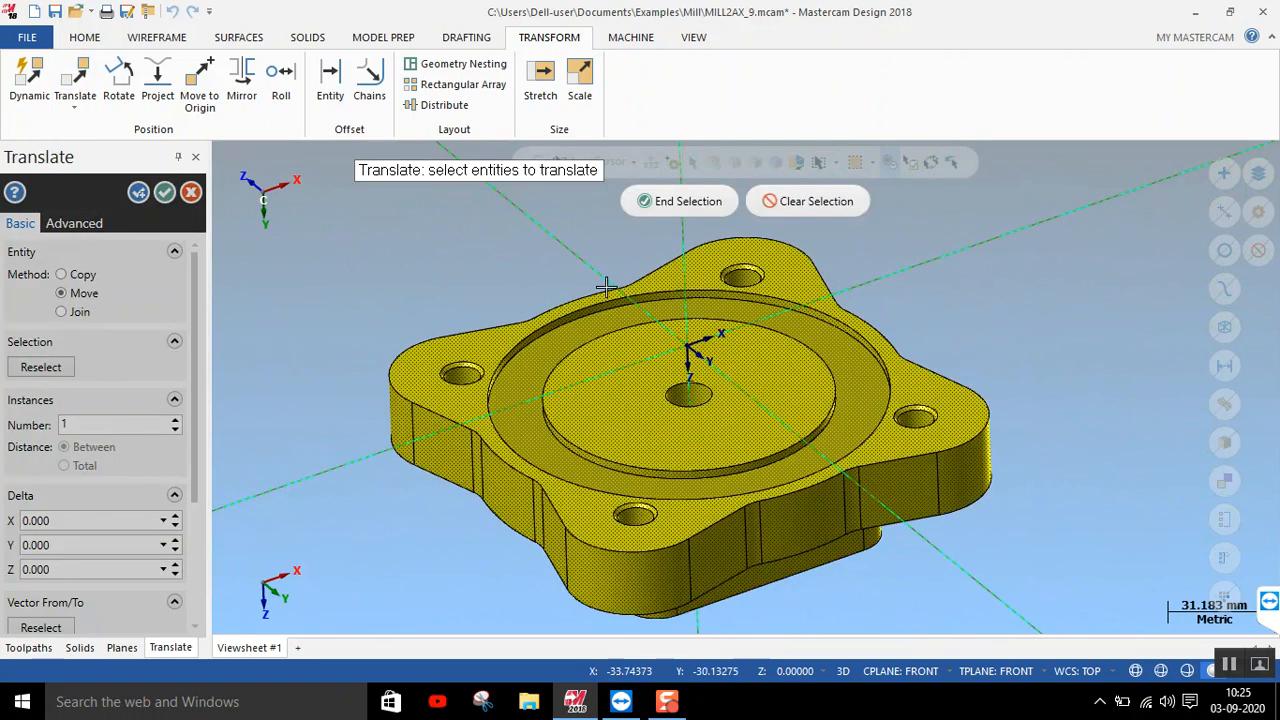
{"action": "left_click", "coordinate": [655, 203]}
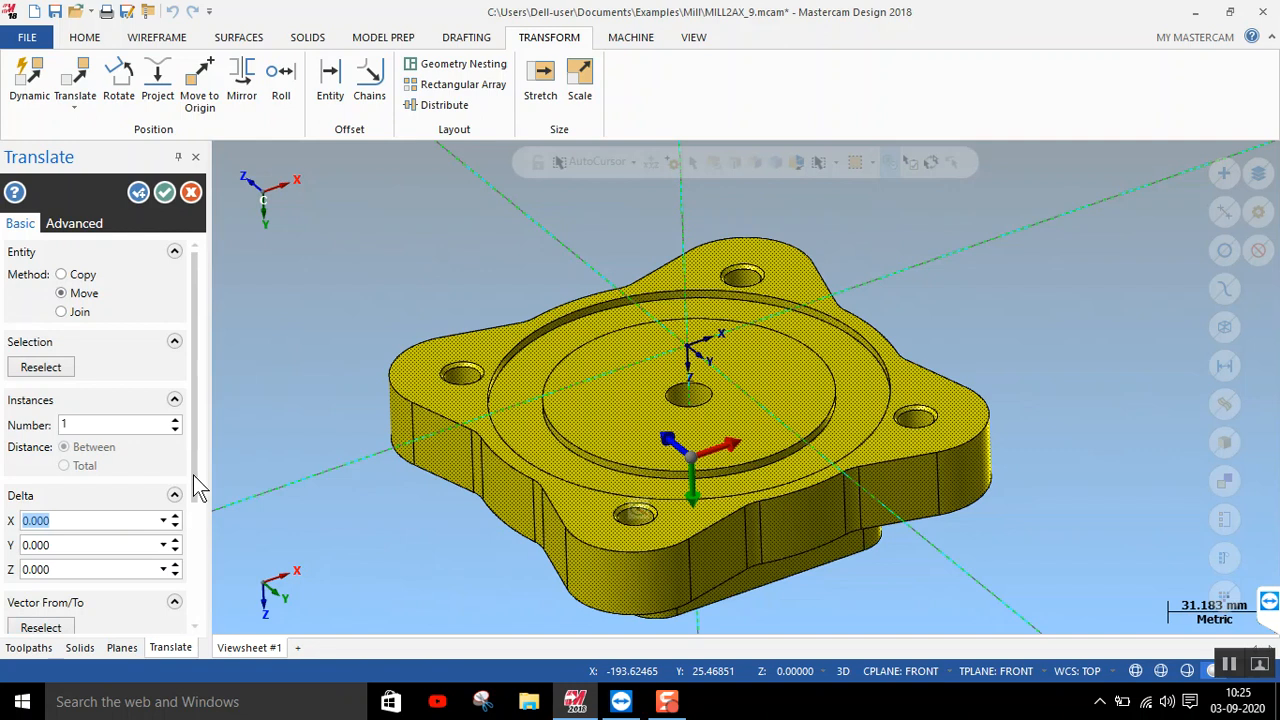
{"action": "left_click_drag", "start_coordinate": [194, 484], "coordinate": [207, 583]}
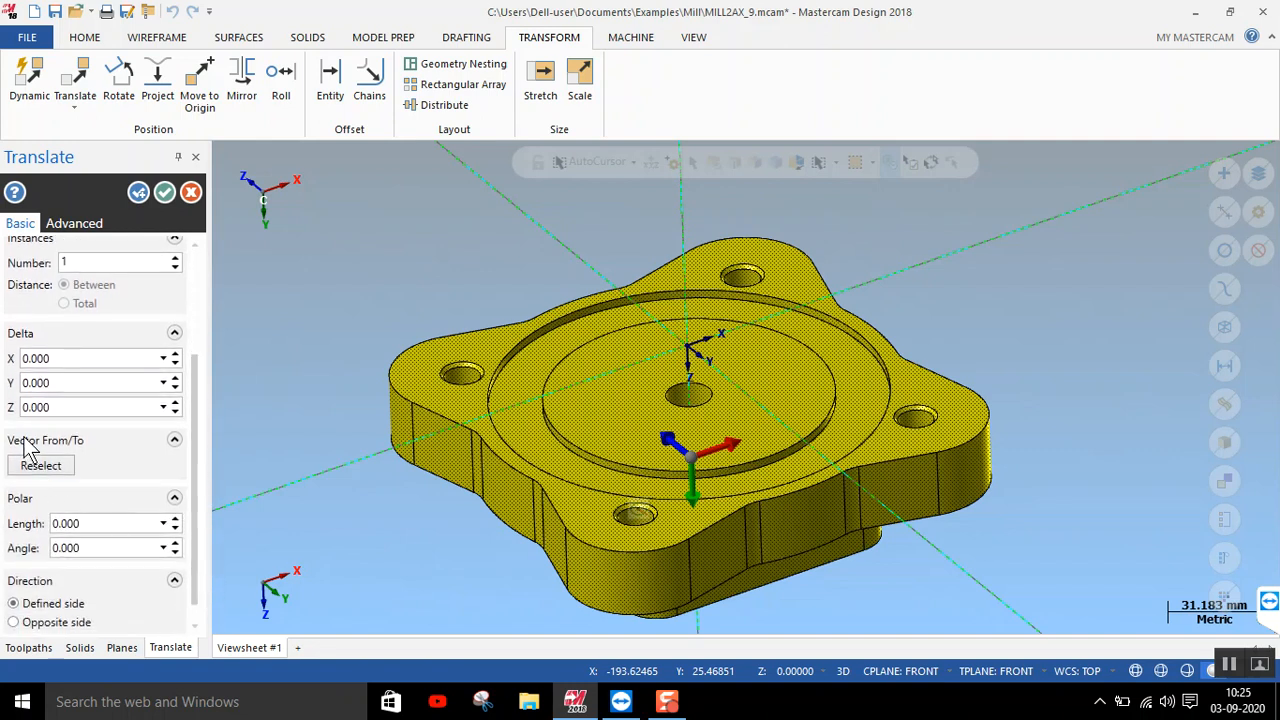
{"action": "left_click", "coordinate": [66, 469]}
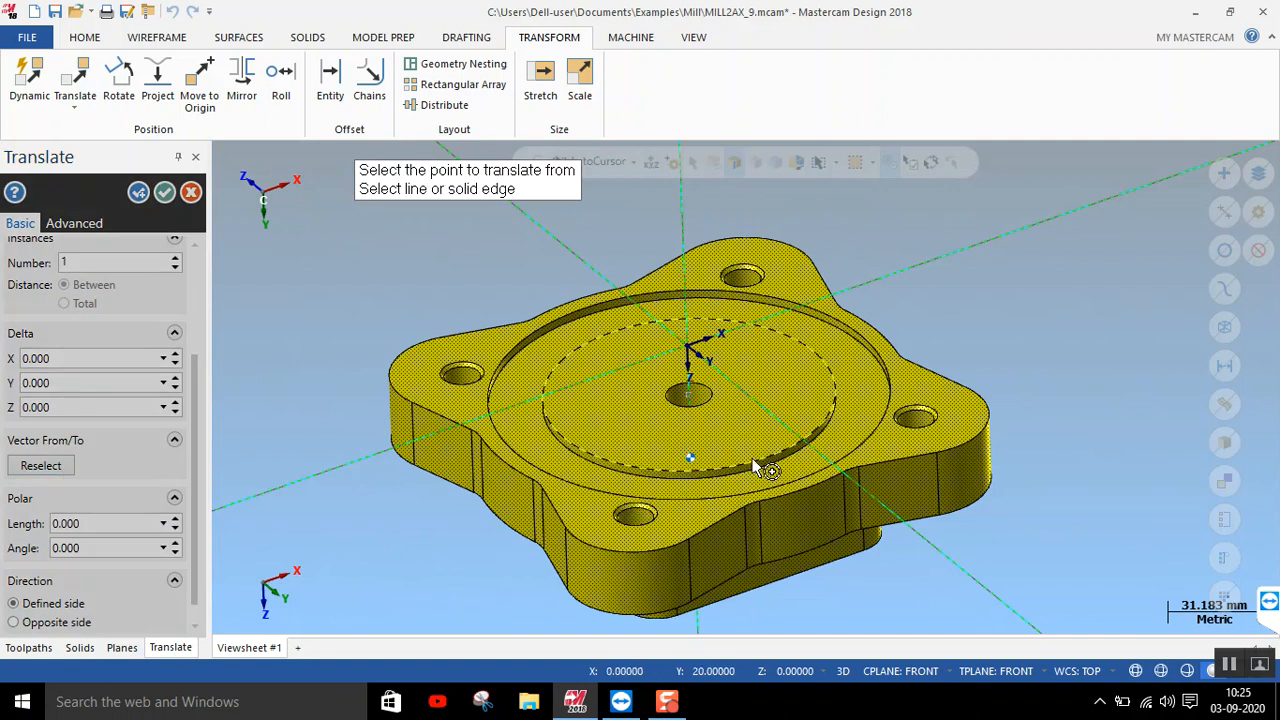
{"action": "left_click", "coordinate": [686, 404]}
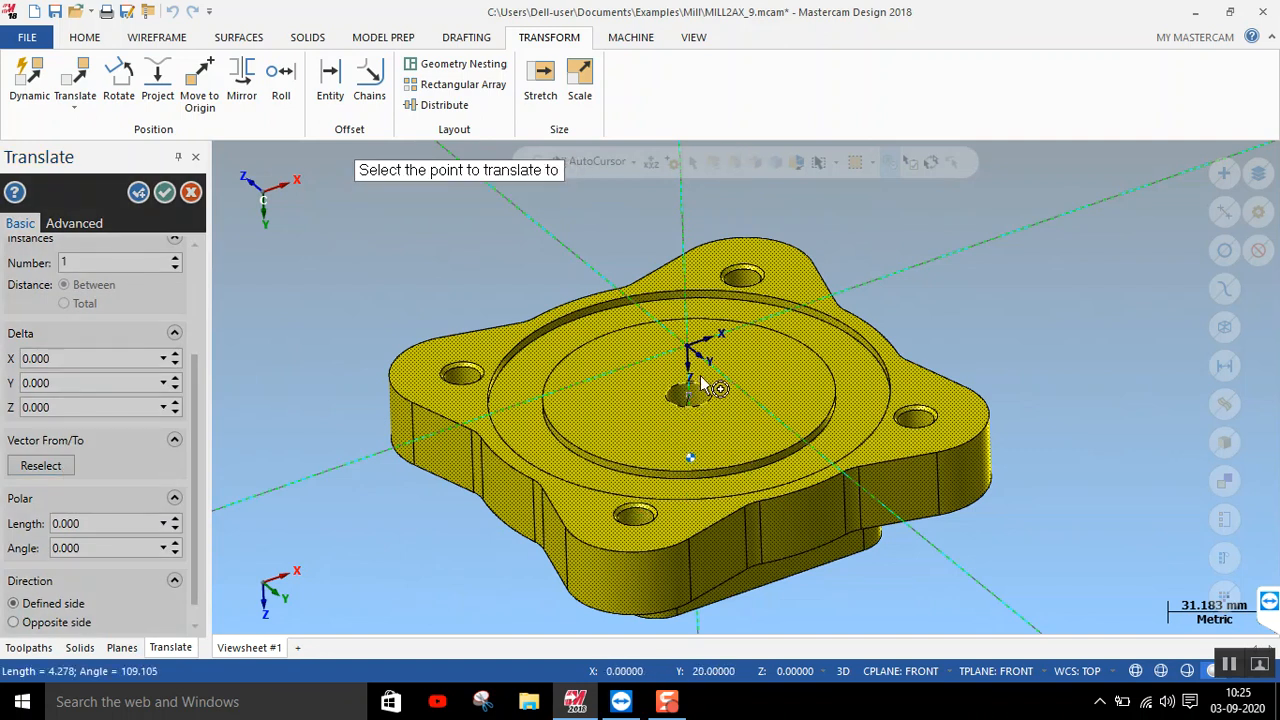
{"action": "left_click", "coordinate": [690, 343]}
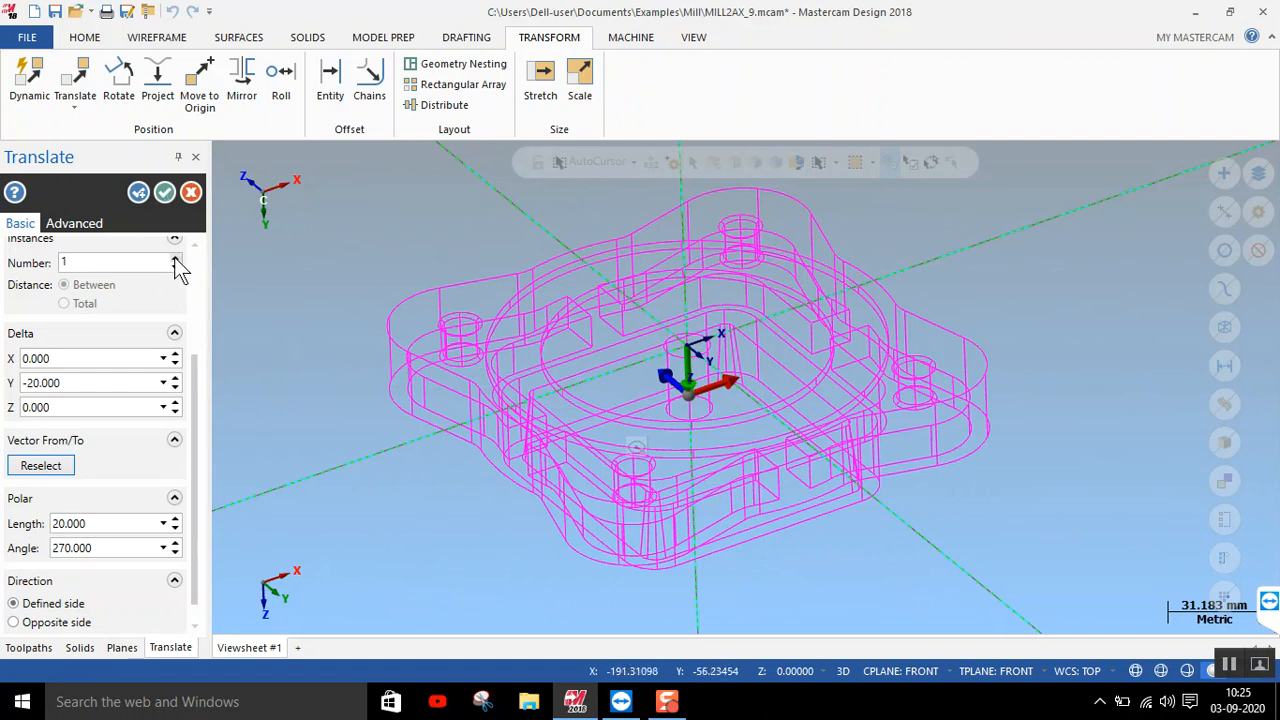
{"action": "scroll", "coordinate": [194, 284], "scroll_direction": "up", "scroll_amount": 3}
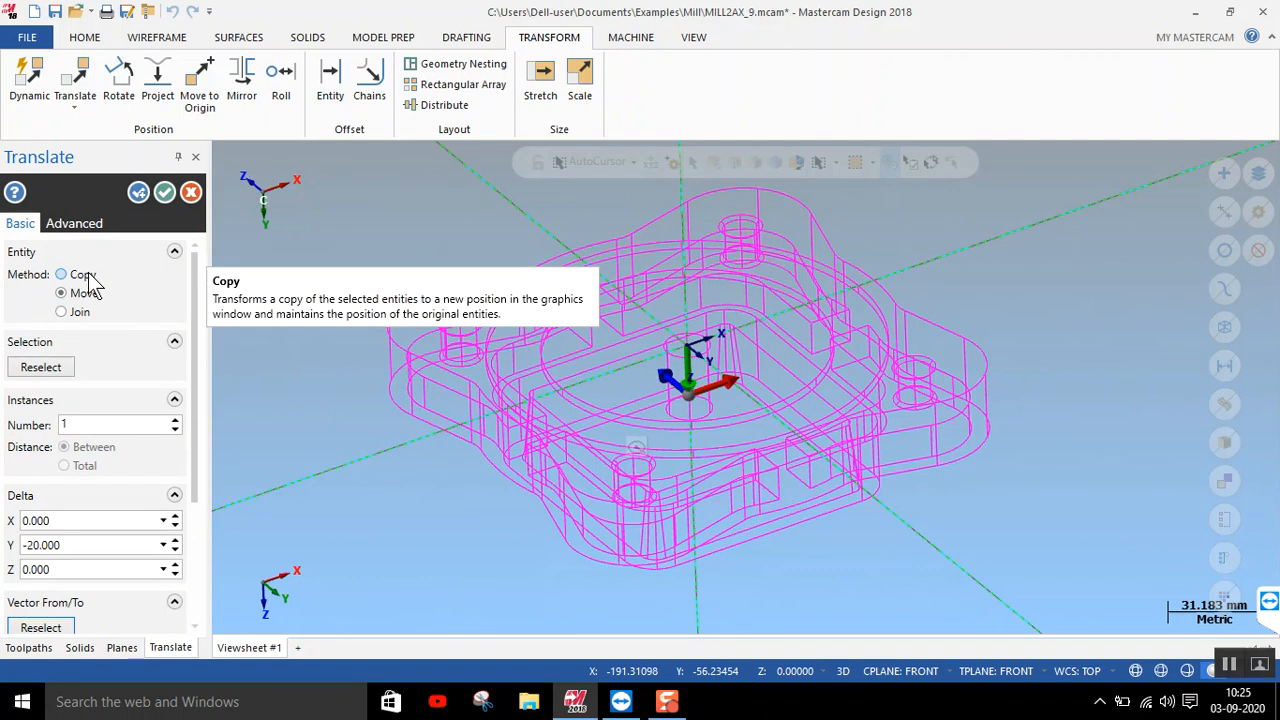
{"action": "left_click", "coordinate": [165, 193]}
{"action": "mouse_move", "coordinate": [474, 497]}
{"action": "middle_mouse_down"}
{"action": "mouse_move", "coordinate": [570, 520]}
{"action": "mouse_move", "coordinate": [584, 396]}
{"action": "middle_mouse_up"}
{"action": "key", "text": "alt+7"}
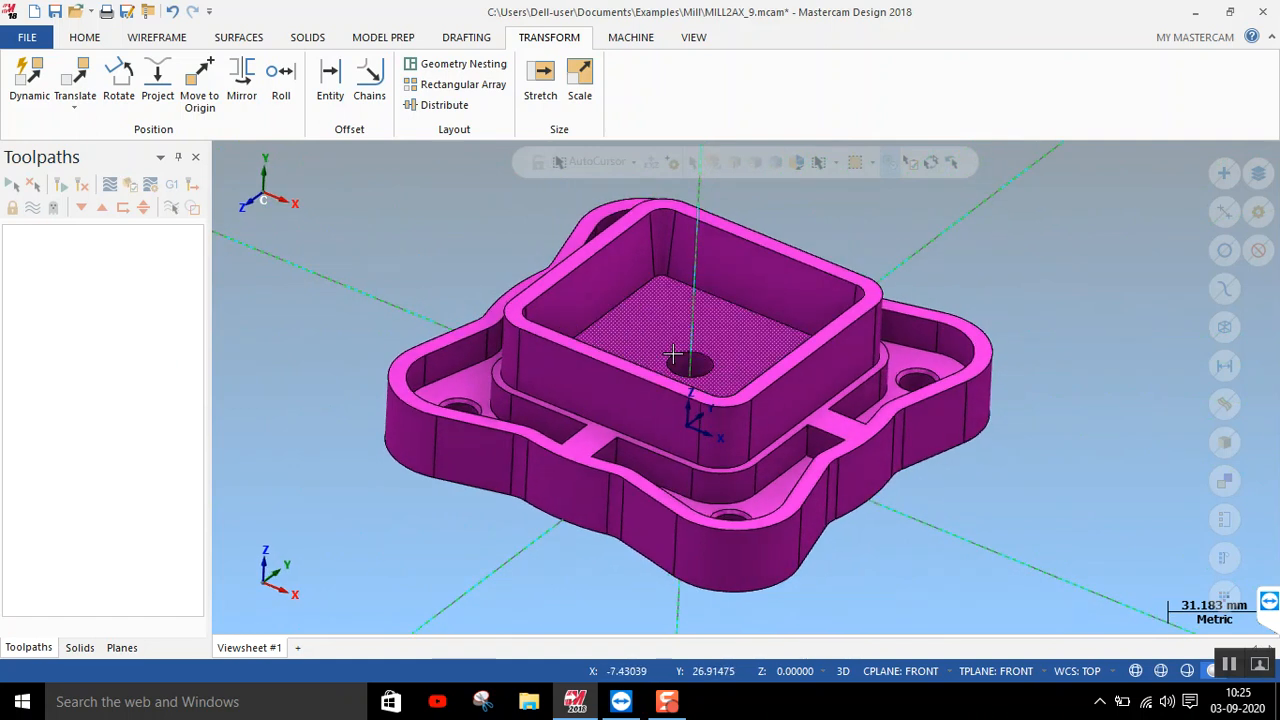
Use Move to Origin from the pocket floor's center hole, repeat it from the arc center of the upper rim's rounded corner, and inspect the part
{"action": "left_click", "coordinate": [200, 85]}
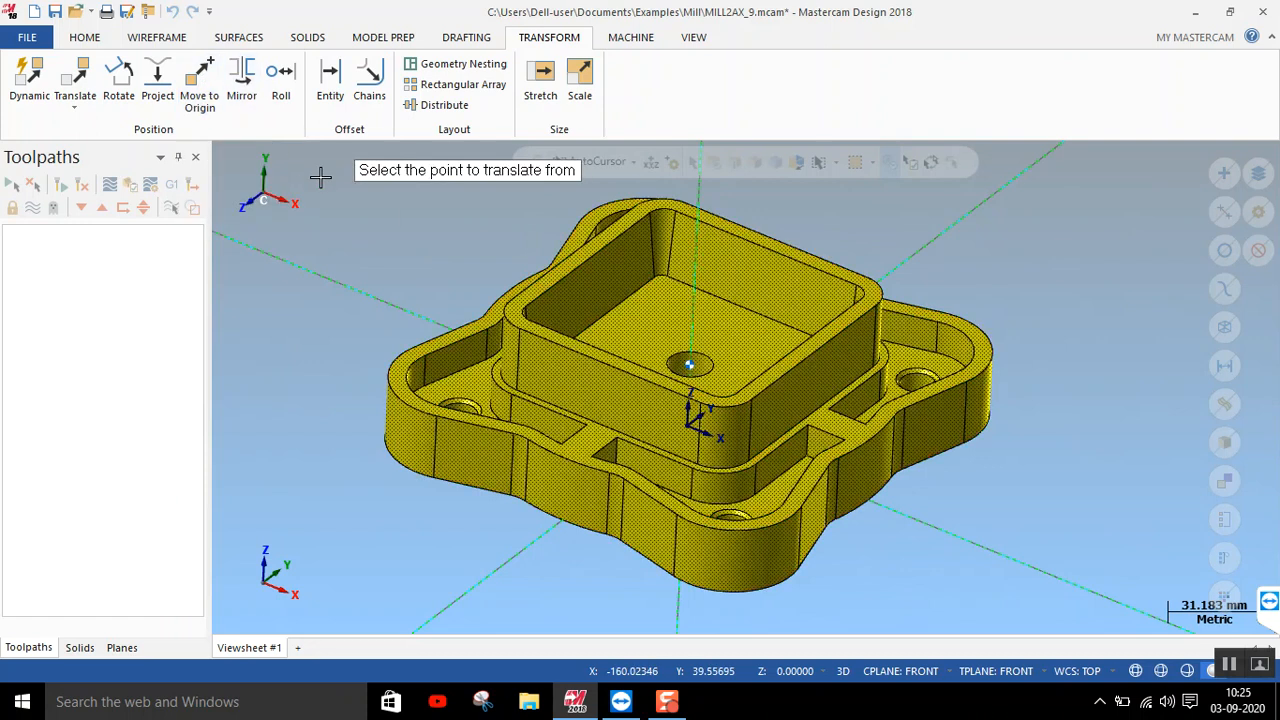
{"action": "left_click", "coordinate": [712, 363]}
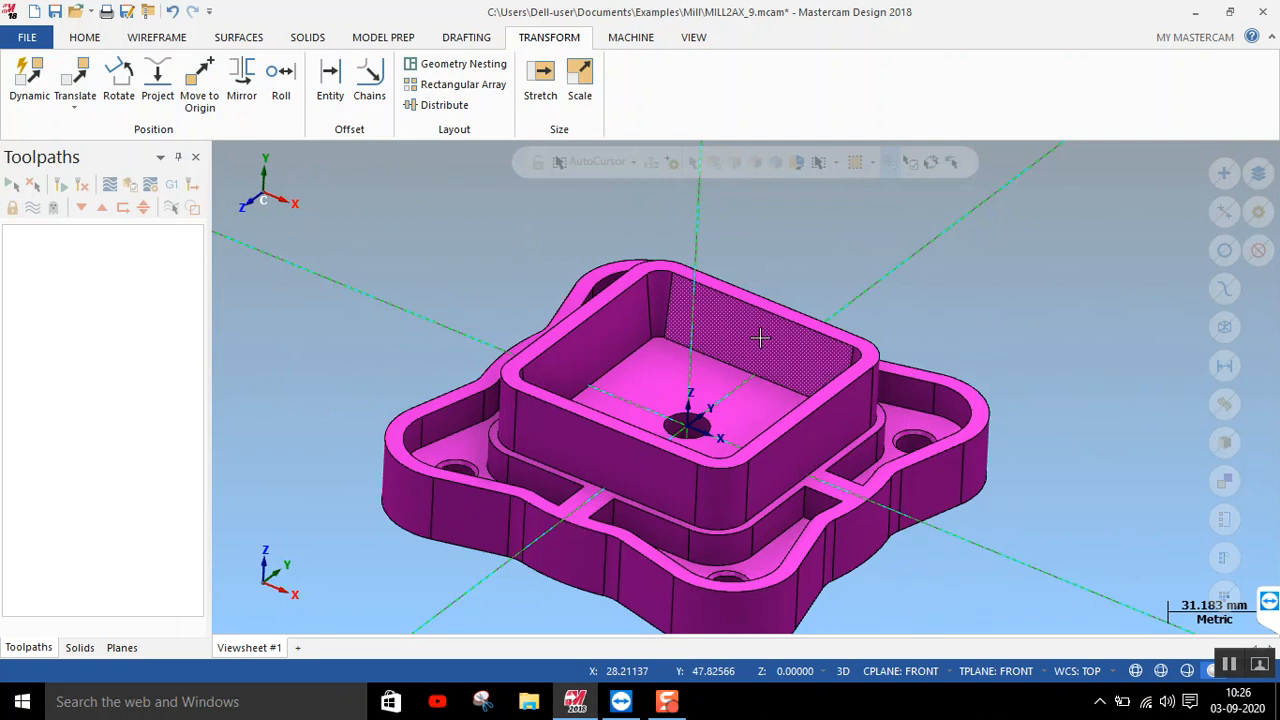
{"action": "left_click", "coordinate": [200, 85]}
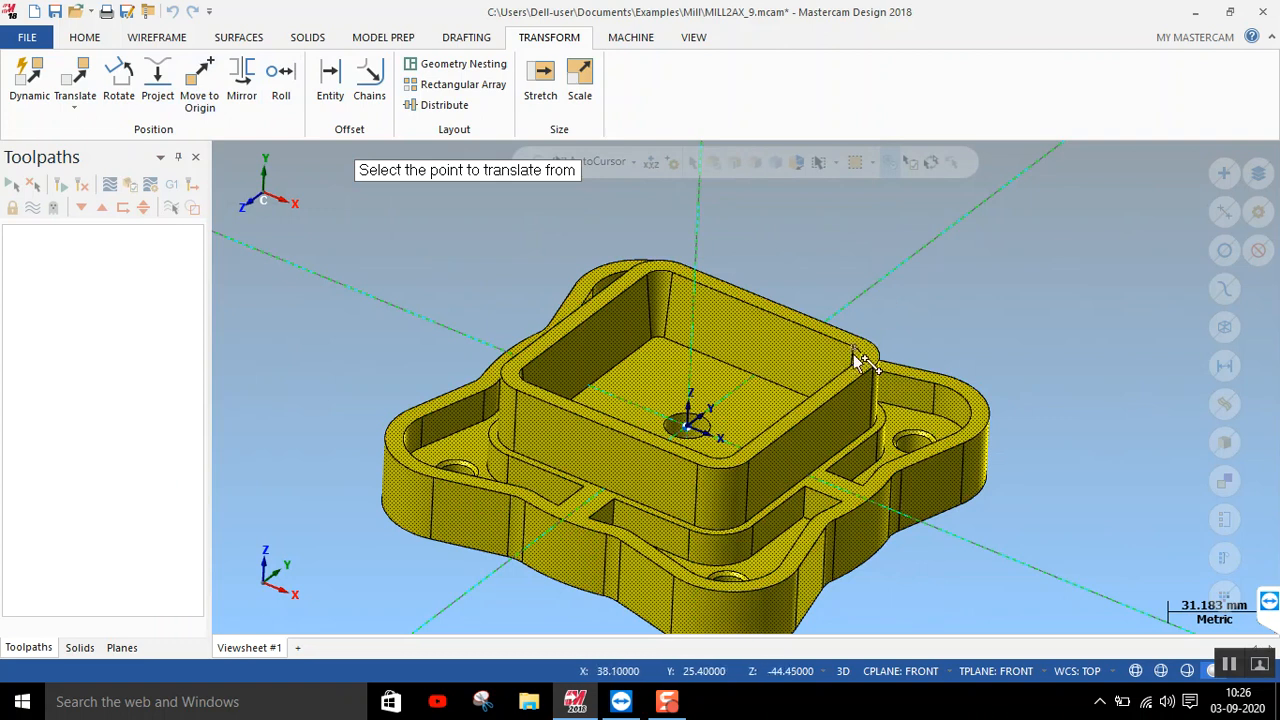
{"action": "scroll", "coordinate": [855, 372], "scroll_direction": "up", "scroll_amount": 1}
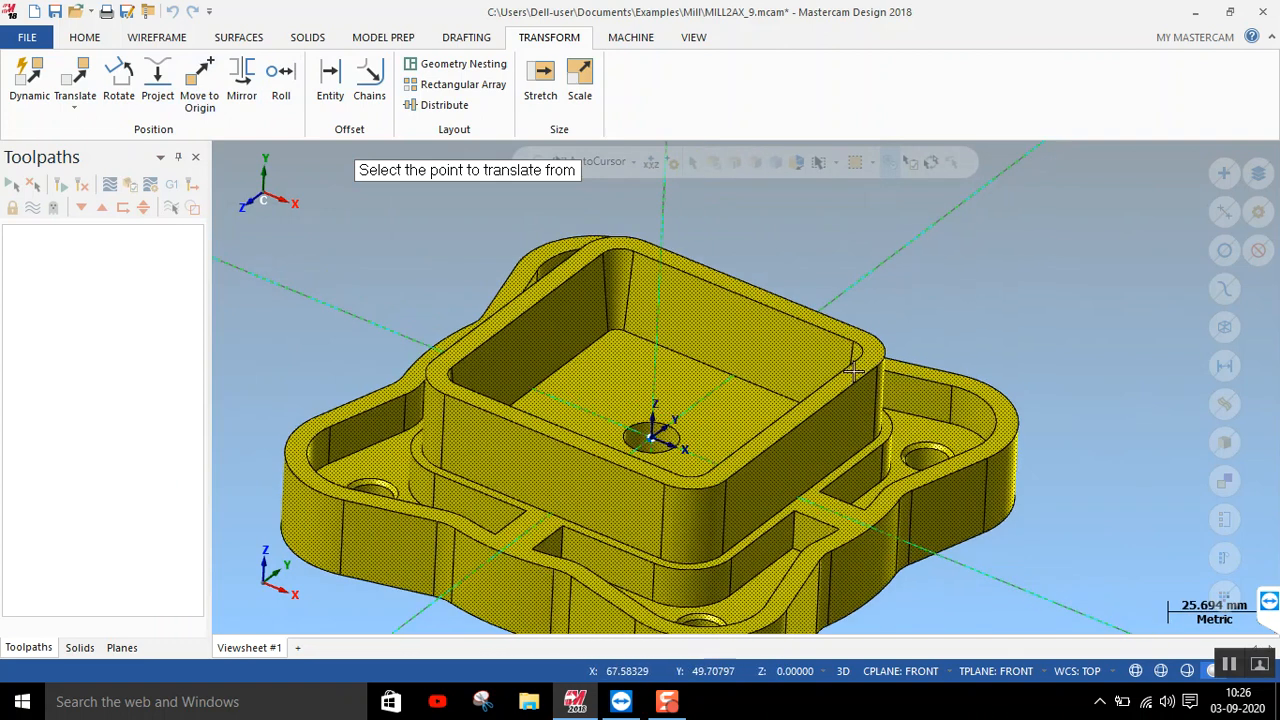
{"action": "scroll", "coordinate": [855, 372], "scroll_direction": "up", "scroll_amount": 1}
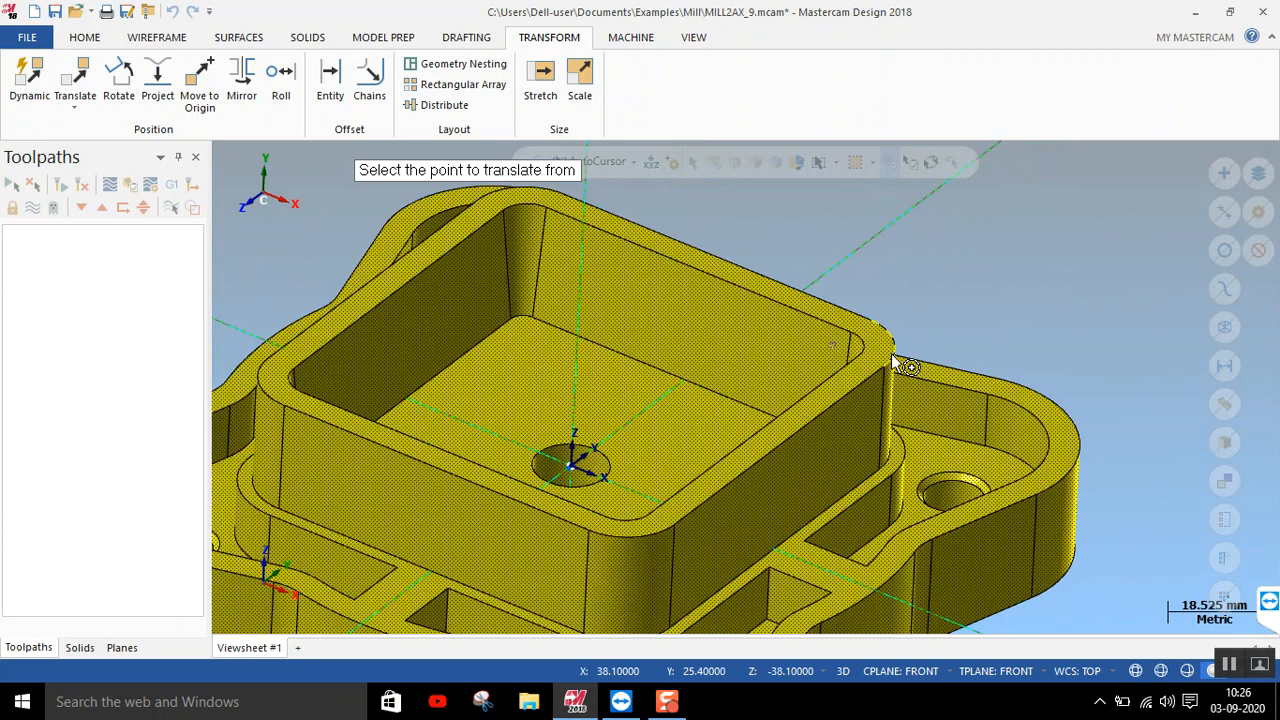
{"action": "left_click", "coordinate": [896, 362]}
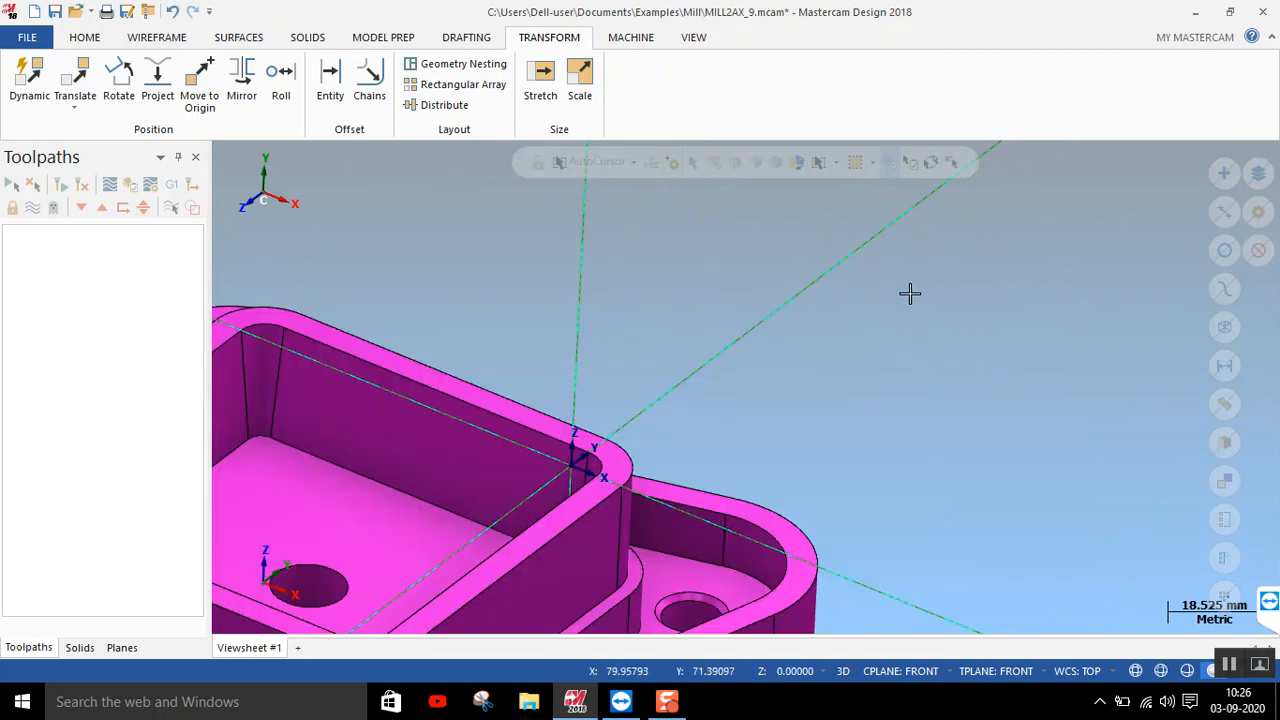
{"action": "scroll", "coordinate": [1000, 237], "scroll_direction": "down", "scroll_amount": 3}
{"action": "mouse_move", "coordinate": [1009, 231]}
{"action": "middle_mouse_down"}
{"action": "mouse_move", "coordinate": [943, 306]}
{"action": "mouse_move", "coordinate": [894, 269]}
{"action": "mouse_move", "coordinate": [917, 266]}
{"action": "middle_mouse_up"}
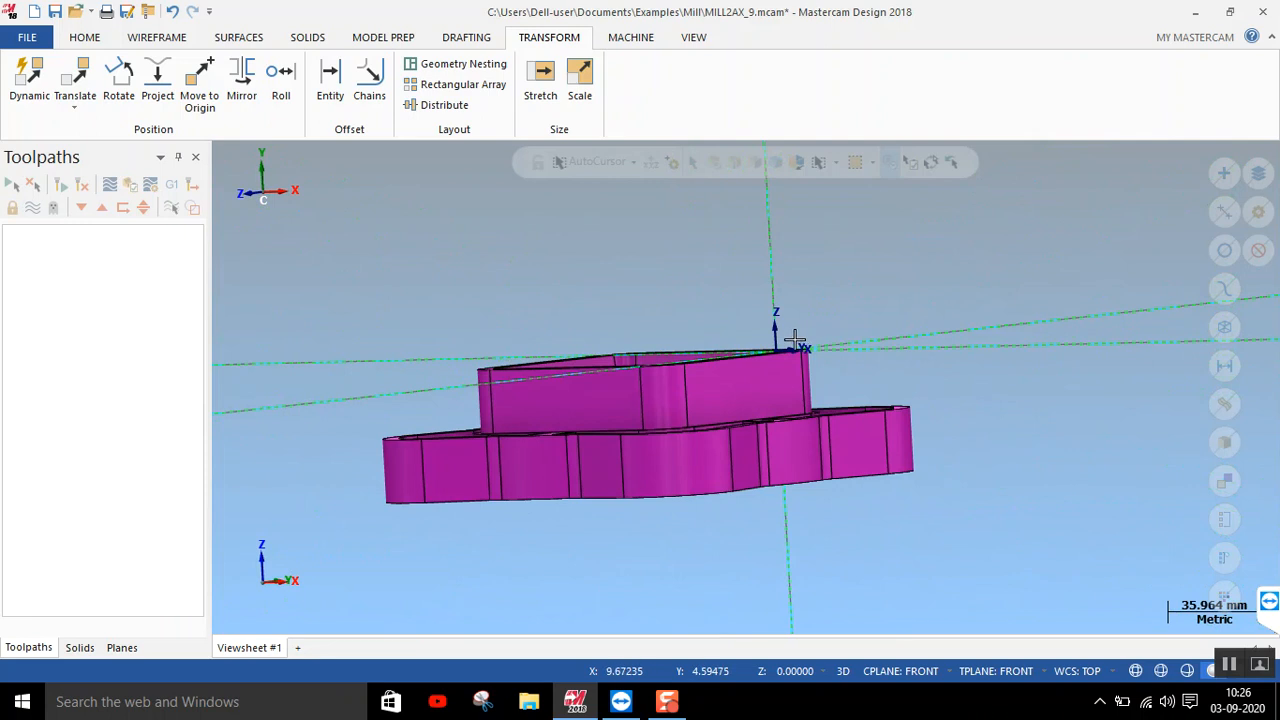
{"action": "mouse_move", "coordinate": [808, 335]}
{"action": "middle_mouse_down"}
{"action": "mouse_move", "coordinate": [749, 383]}
{"action": "mouse_move", "coordinate": [826, 374]}
{"action": "mouse_move", "coordinate": [813, 368]}
{"action": "middle_mouse_up"}
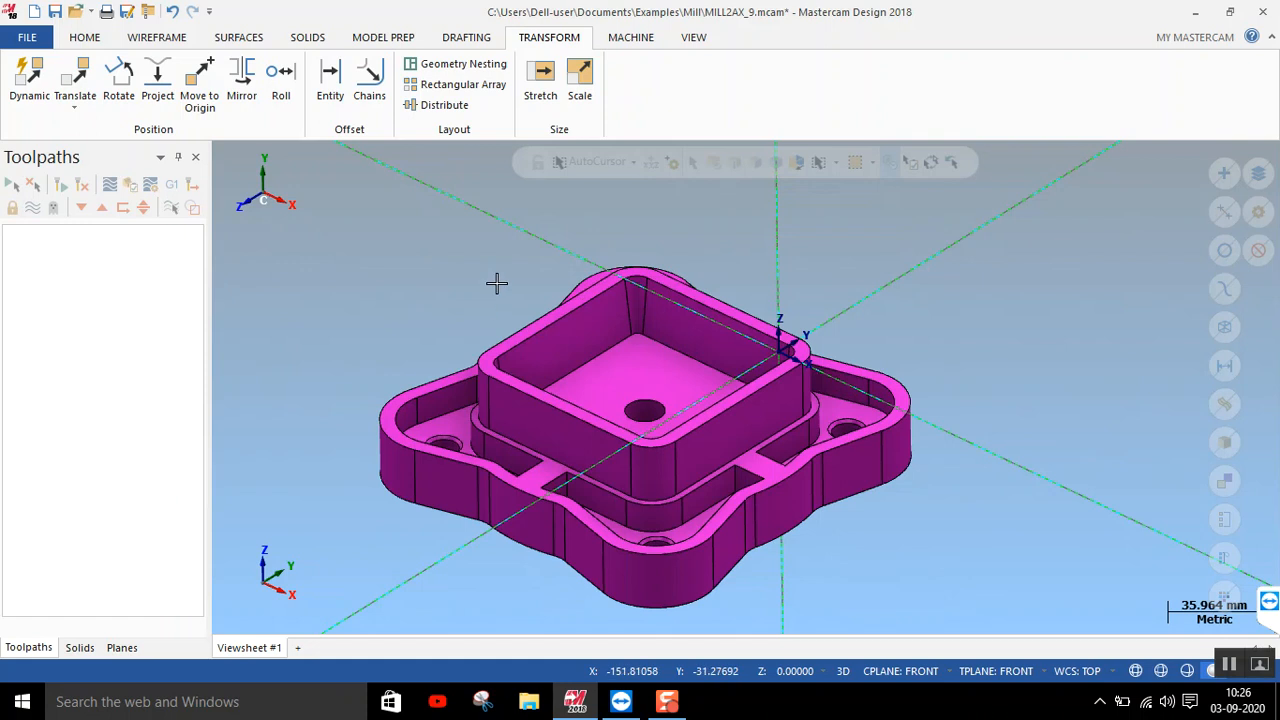
{"action": "middle_click_drag", "start_coordinate": [891, 377], "coordinate": [880, 389]}
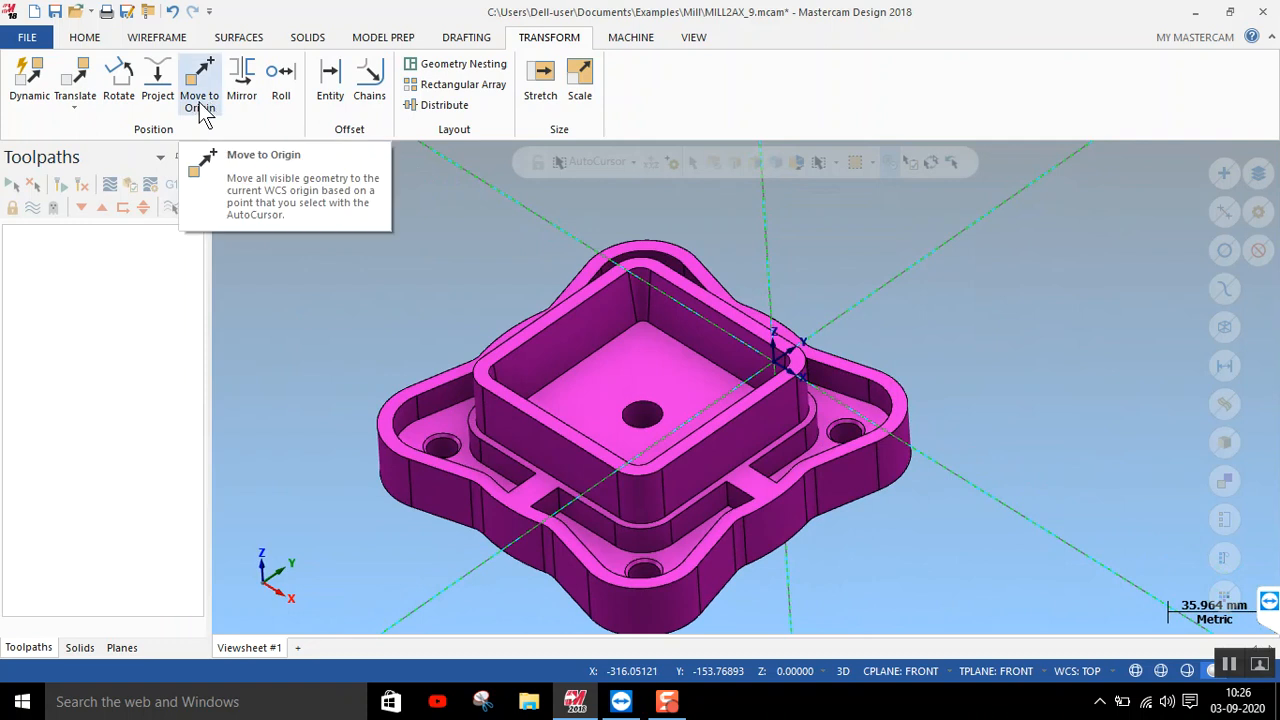
Translate the whole part with a Vector From/To from the rim's rounded corner at the origin to the diagonally opposite inner corner
{"action": "left_click", "coordinate": [74, 104]}
{"action": "left_click", "coordinate": [95, 128]}
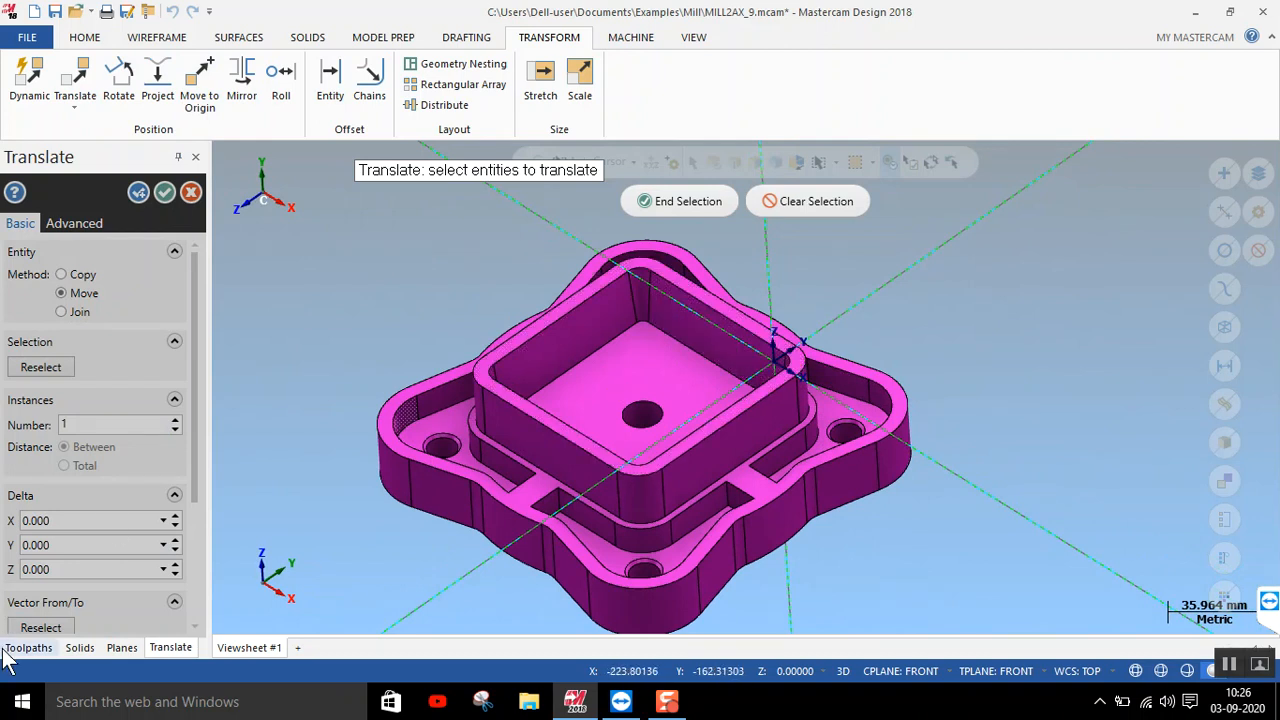
{"action": "left_click", "coordinate": [776, 358]}
{"action": "left_click", "coordinate": [700, 205]}
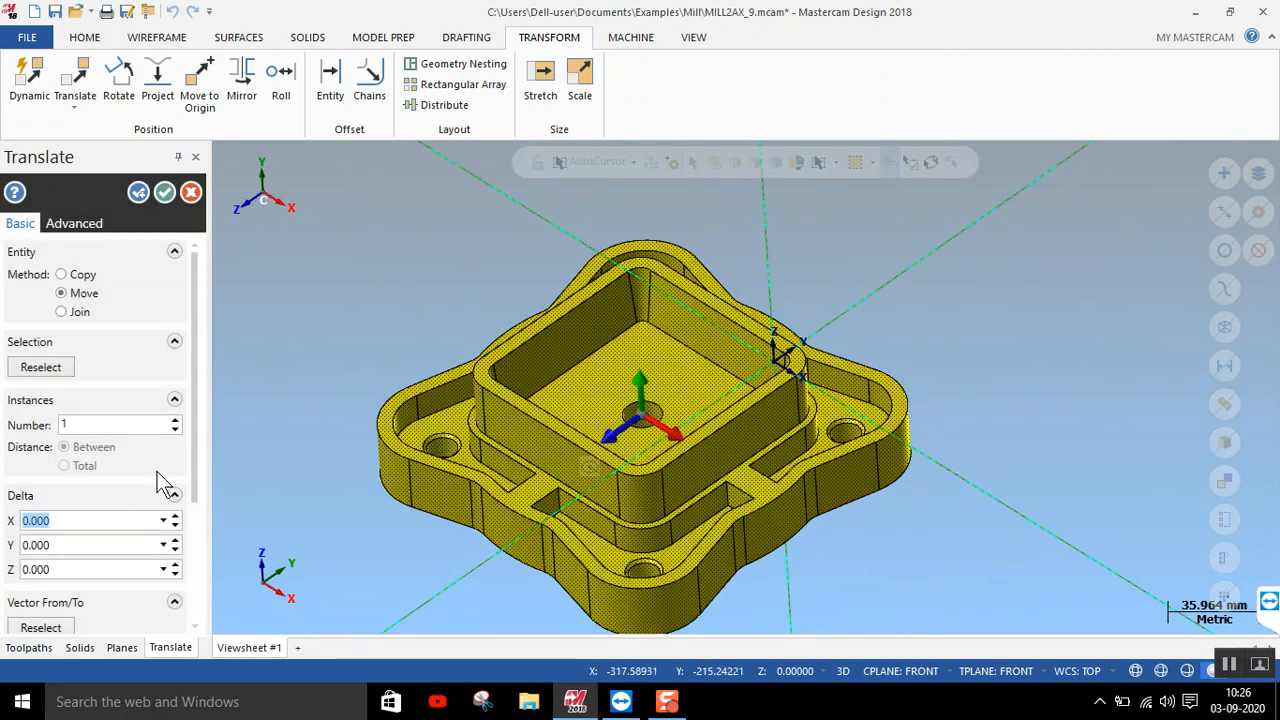
{"action": "left_click", "coordinate": [64, 625]}
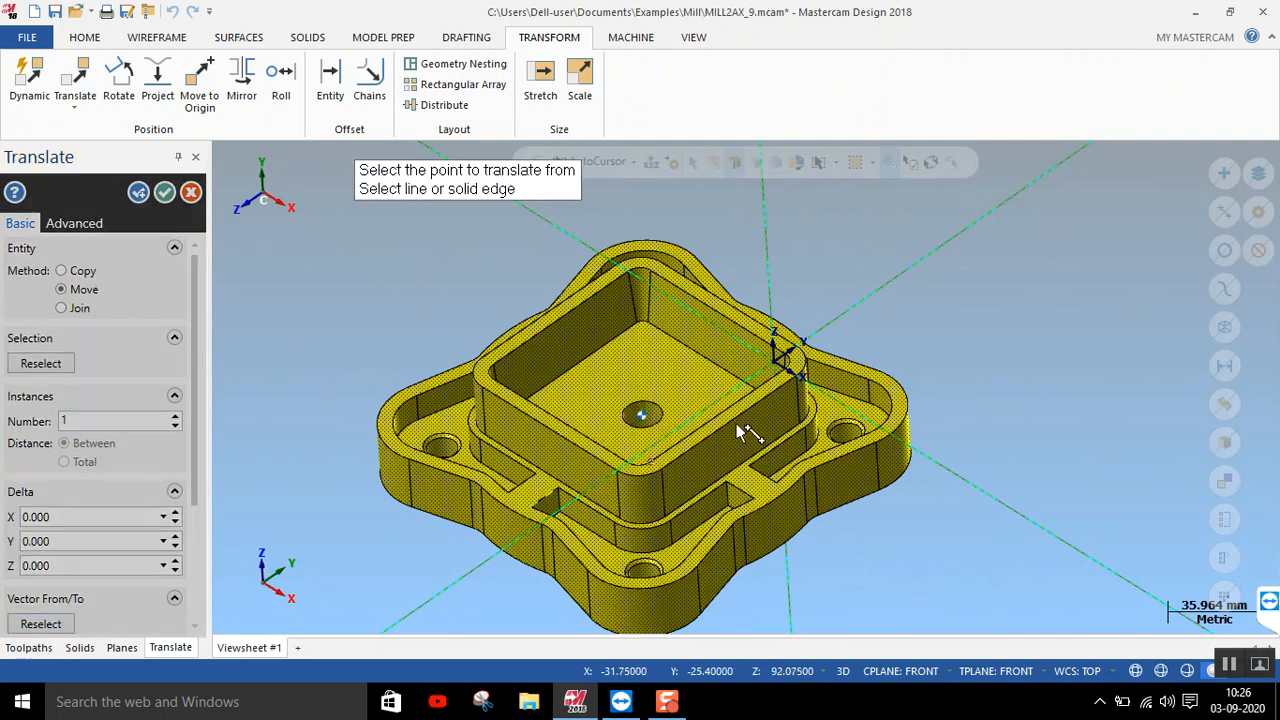
{"action": "left_click", "coordinate": [785, 368]}
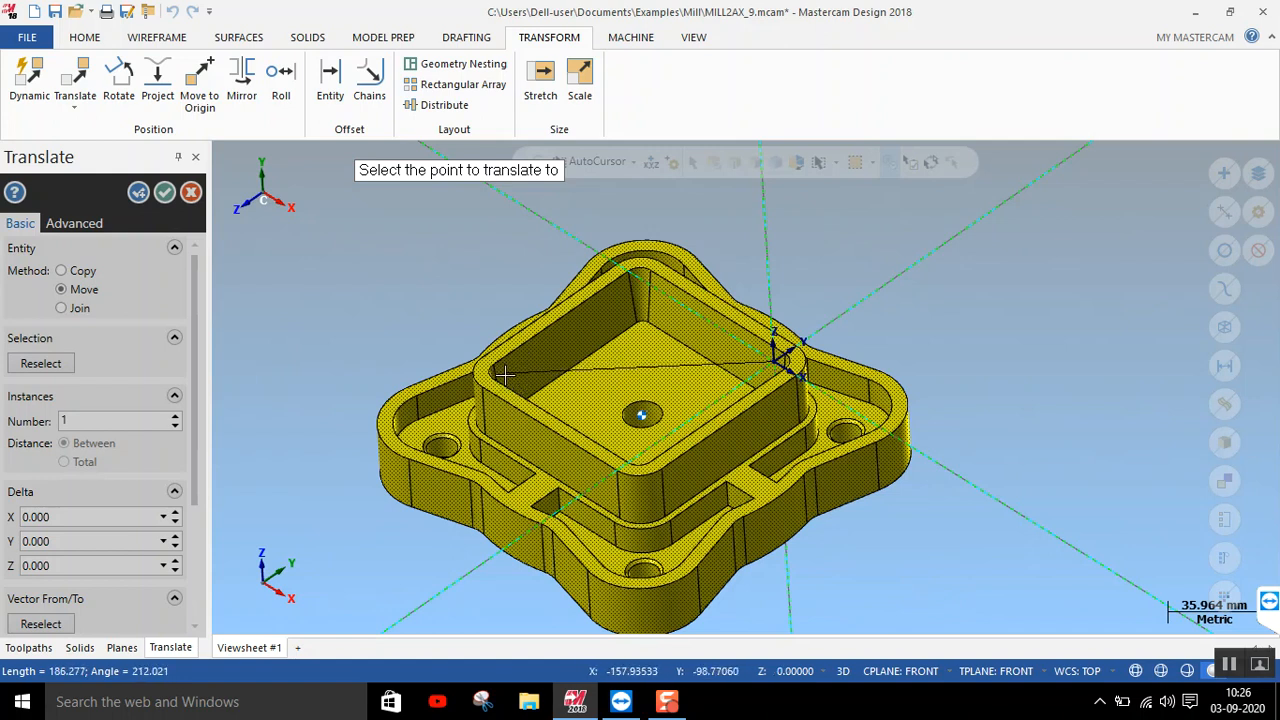
{"action": "scroll", "coordinate": [503, 373], "scroll_direction": "up", "scroll_amount": 3}
{"action": "scroll", "coordinate": [503, 373], "scroll_direction": "up", "scroll_amount": 4}
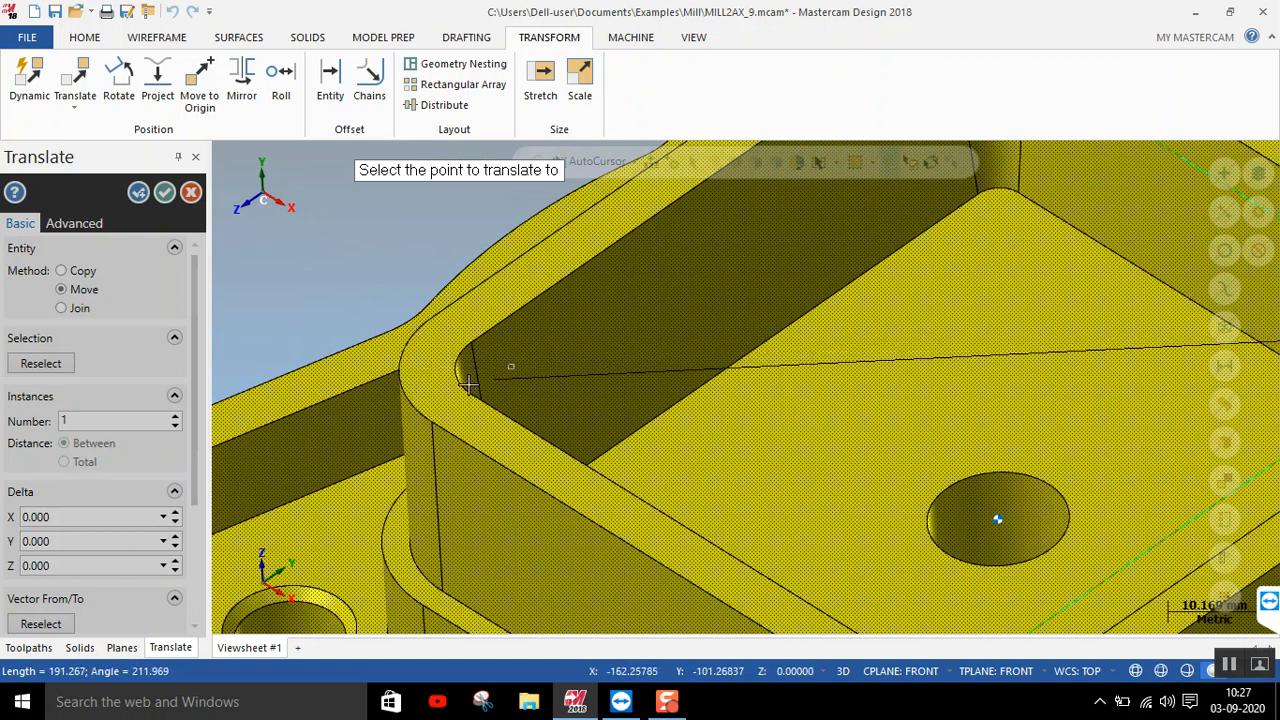
{"action": "left_click", "coordinate": [468, 386]}
{"action": "scroll", "coordinate": [776, 314], "scroll_direction": "down", "scroll_amount": 1}
{"action": "scroll", "coordinate": [760, 340], "scroll_direction": "down", "scroll_amount": 4}
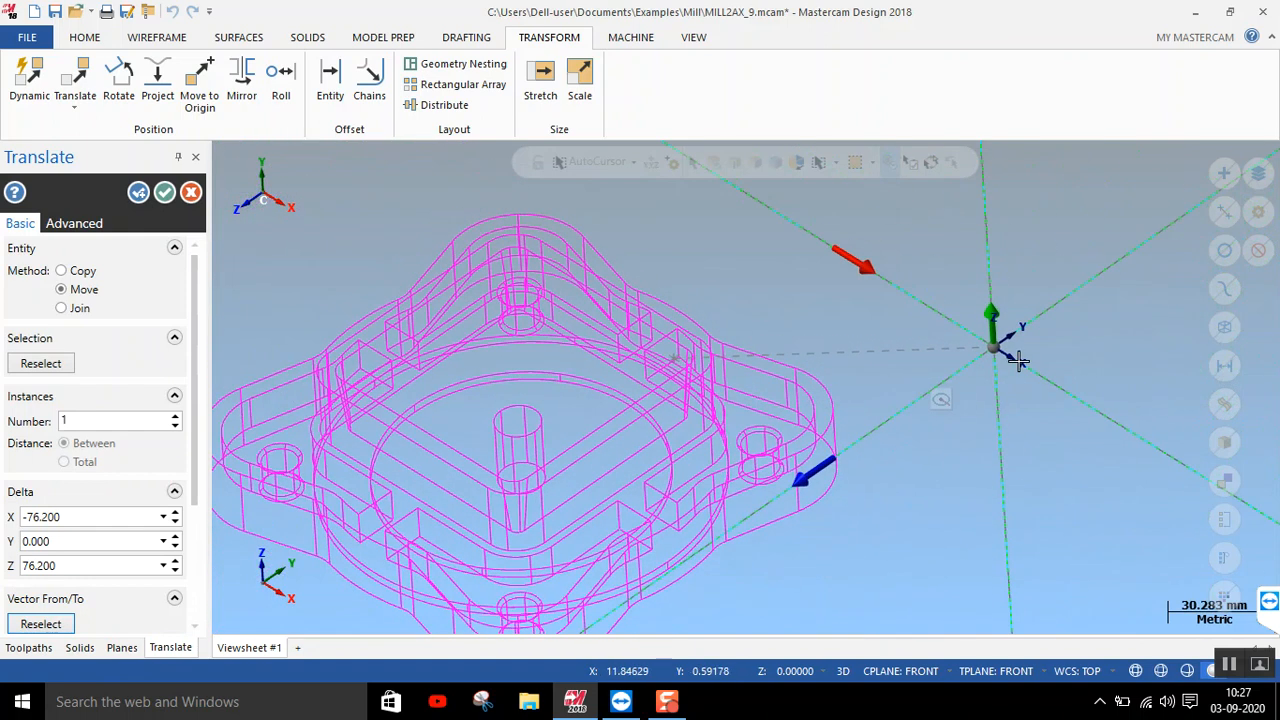
{"action": "left_click", "coordinate": [164, 193]}
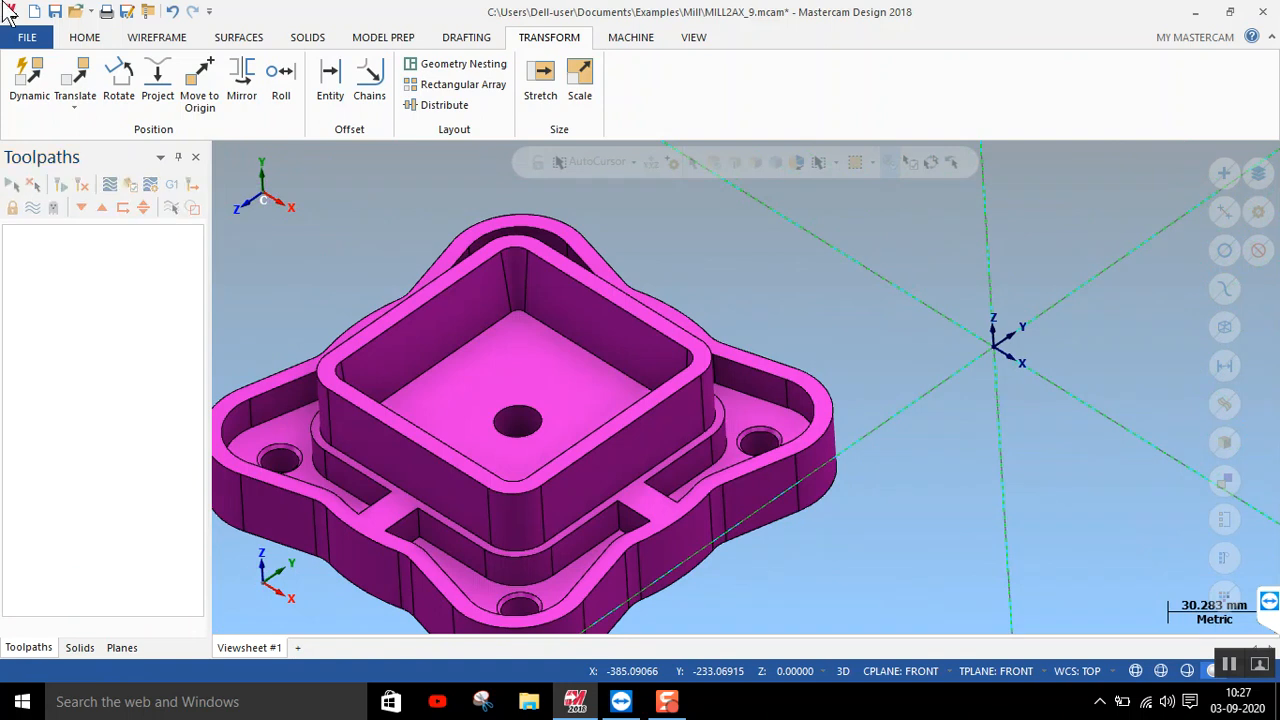
Use Move to Origin from the pocket floor's center hole and inspect the part
{"action": "left_click", "coordinate": [199, 92]}
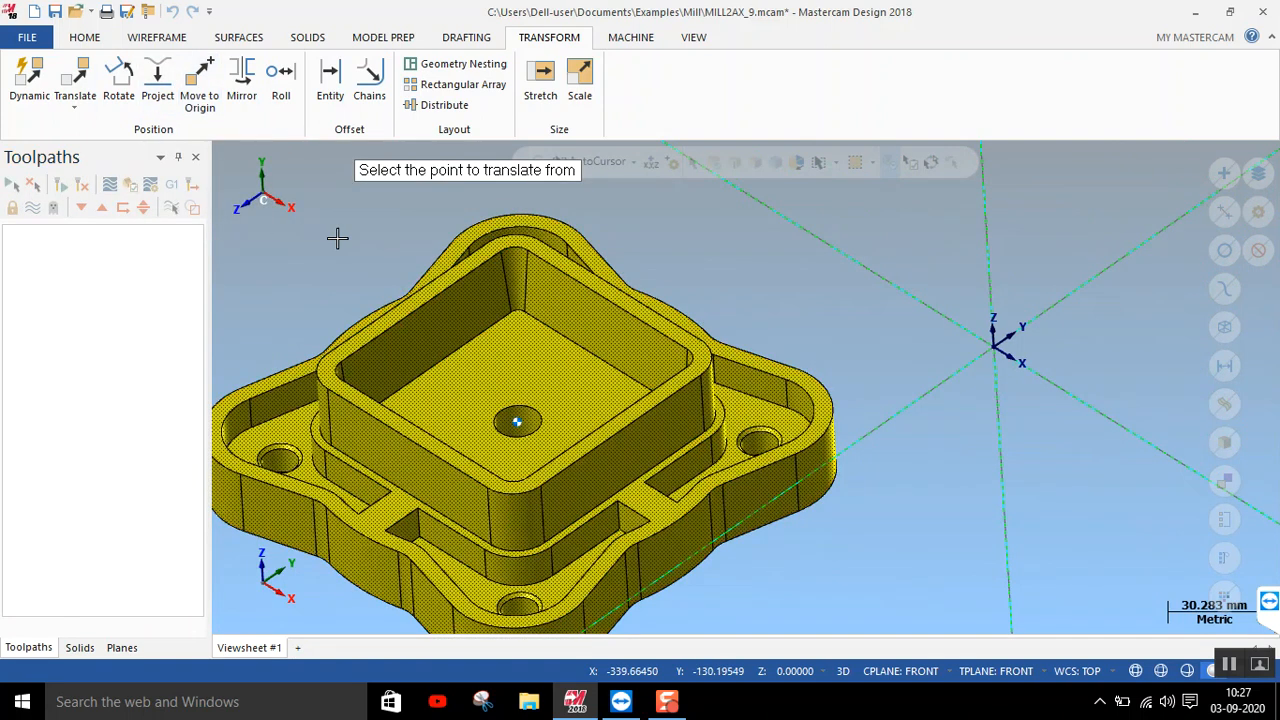
{"action": "left_click", "coordinate": [519, 420]}
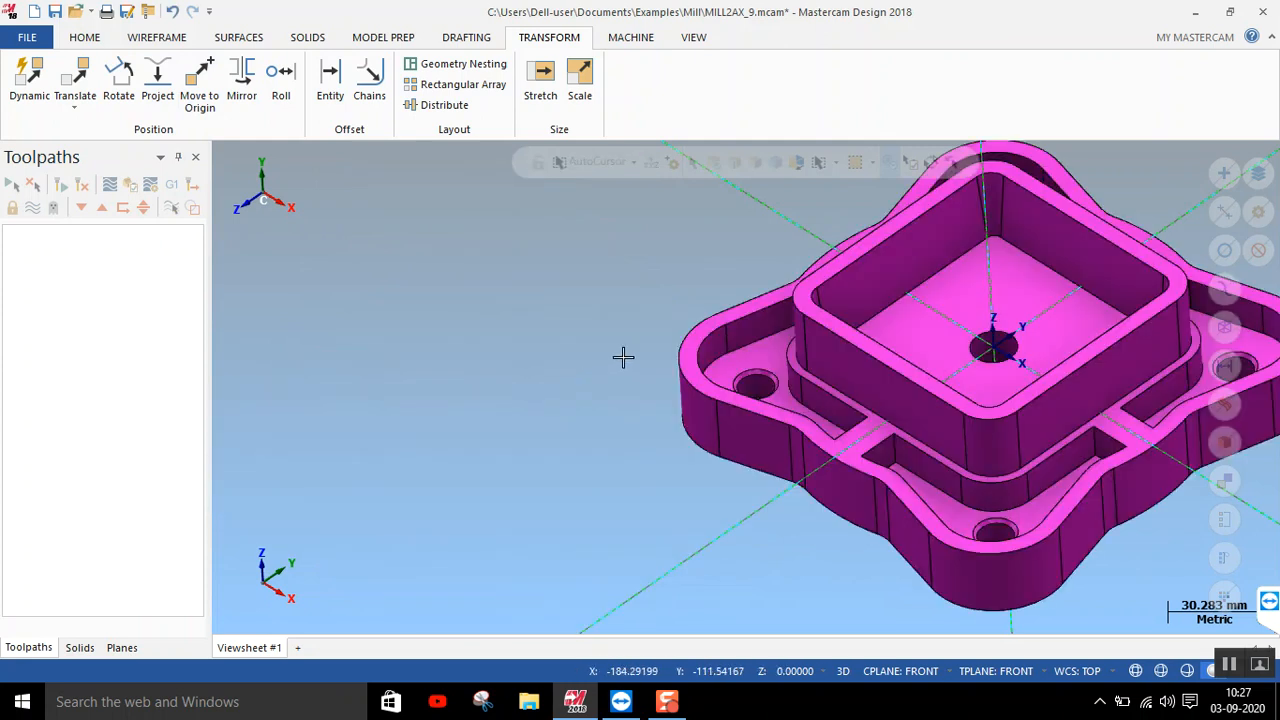
{"action": "scroll", "coordinate": [518, 490], "scroll_direction": "down", "scroll_amount": 4}
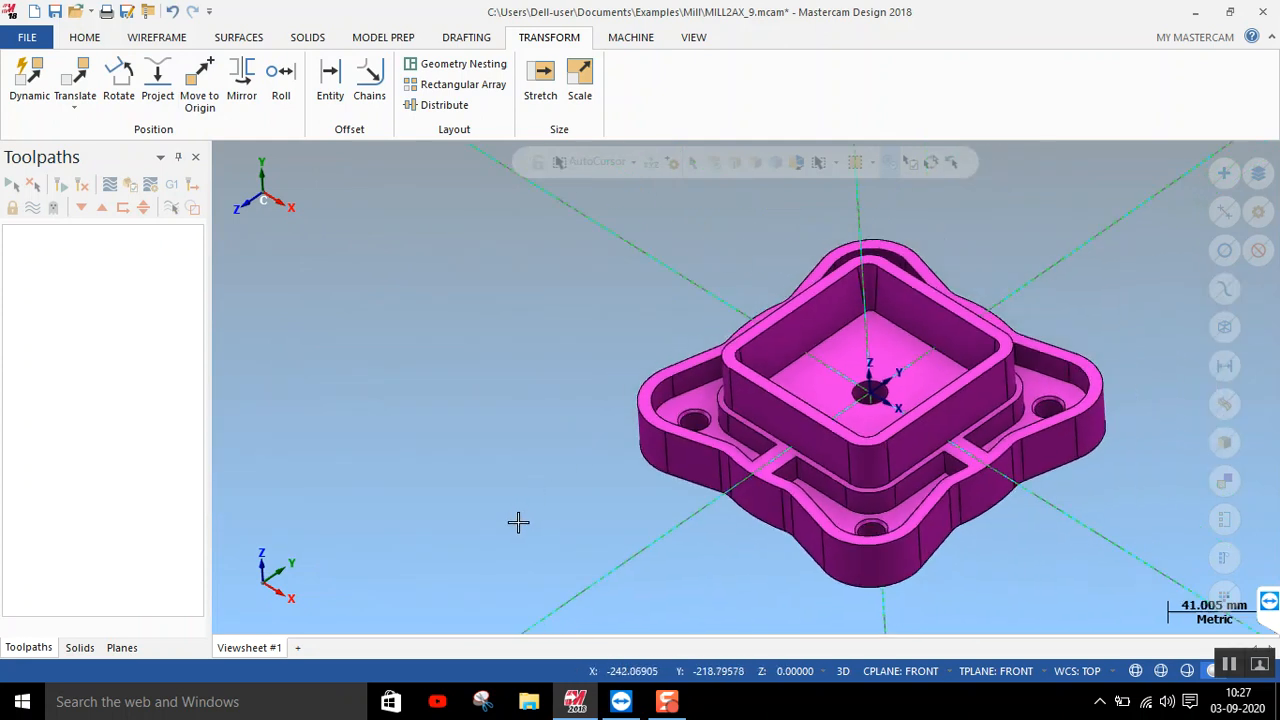
{"action": "middle_click_drag", "start_coordinate": [518, 490], "coordinate": [529, 510]}
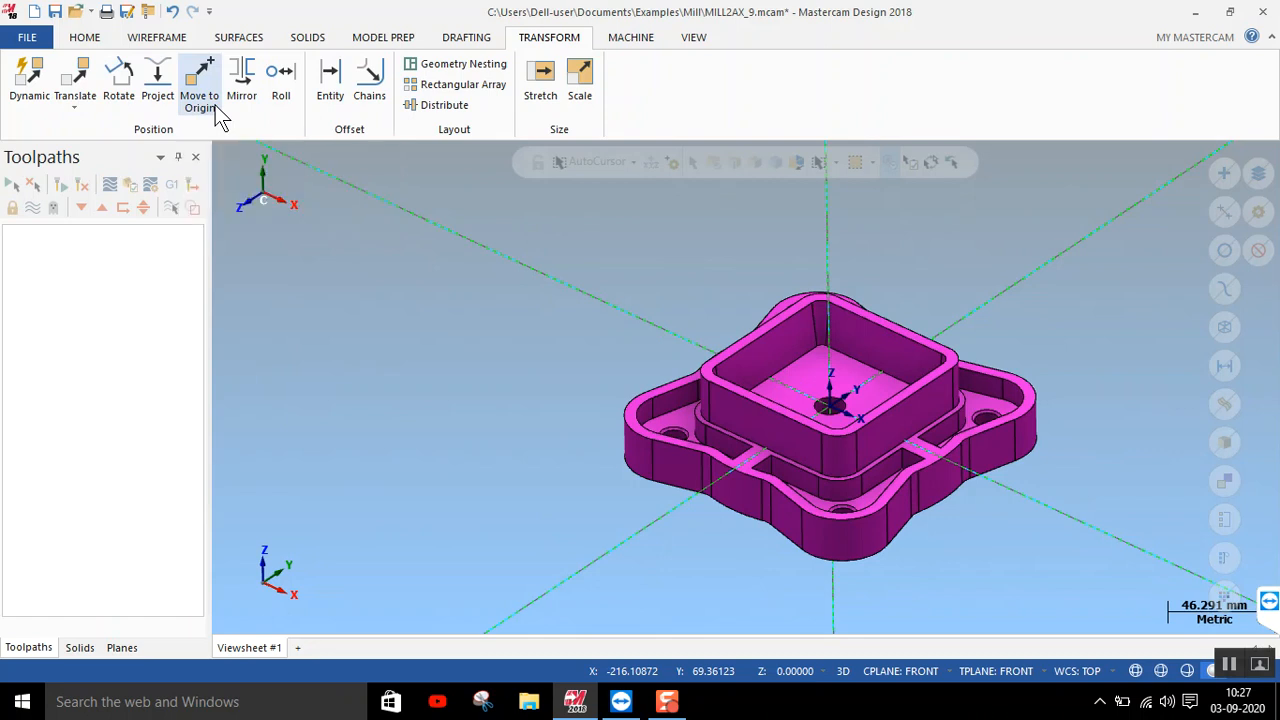
Start a Dynamic transform on all entities and place the gnomon at the pocket floor's center hole
{"action": "left_click", "coordinate": [30, 85]}
{"action": "key", "text": "ctrl+a"}
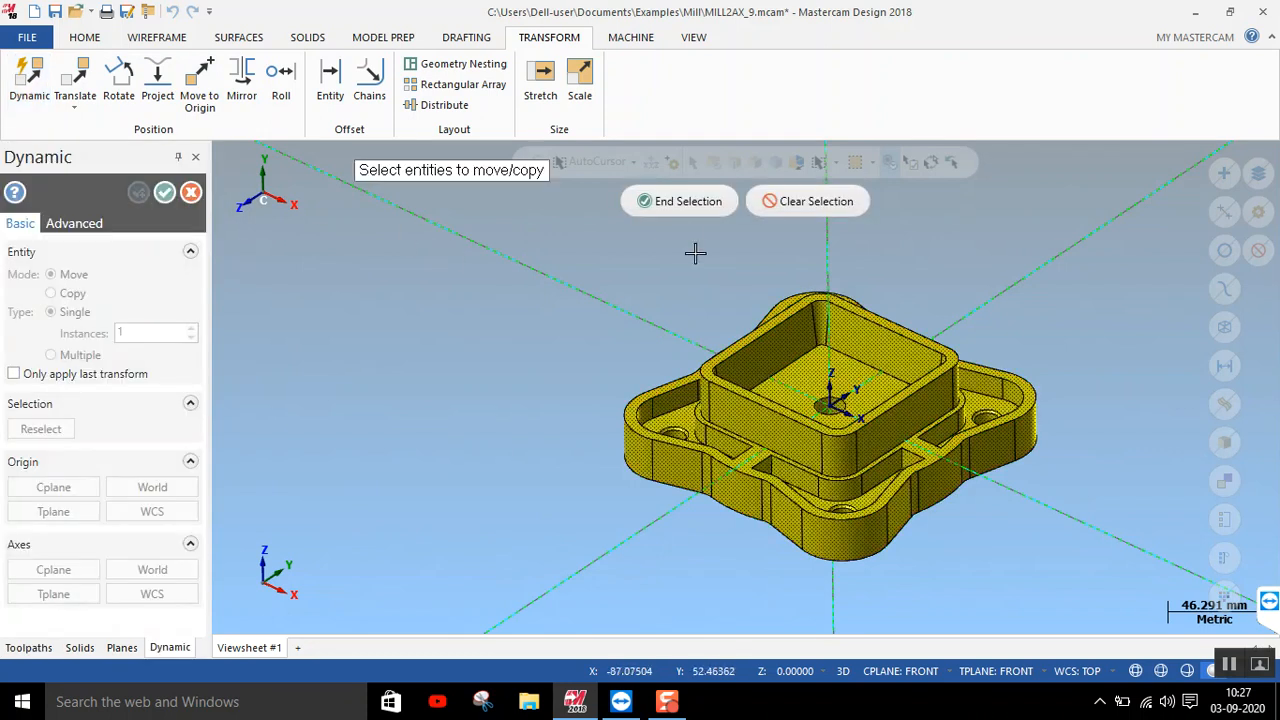
{"action": "left_click", "coordinate": [686, 201]}
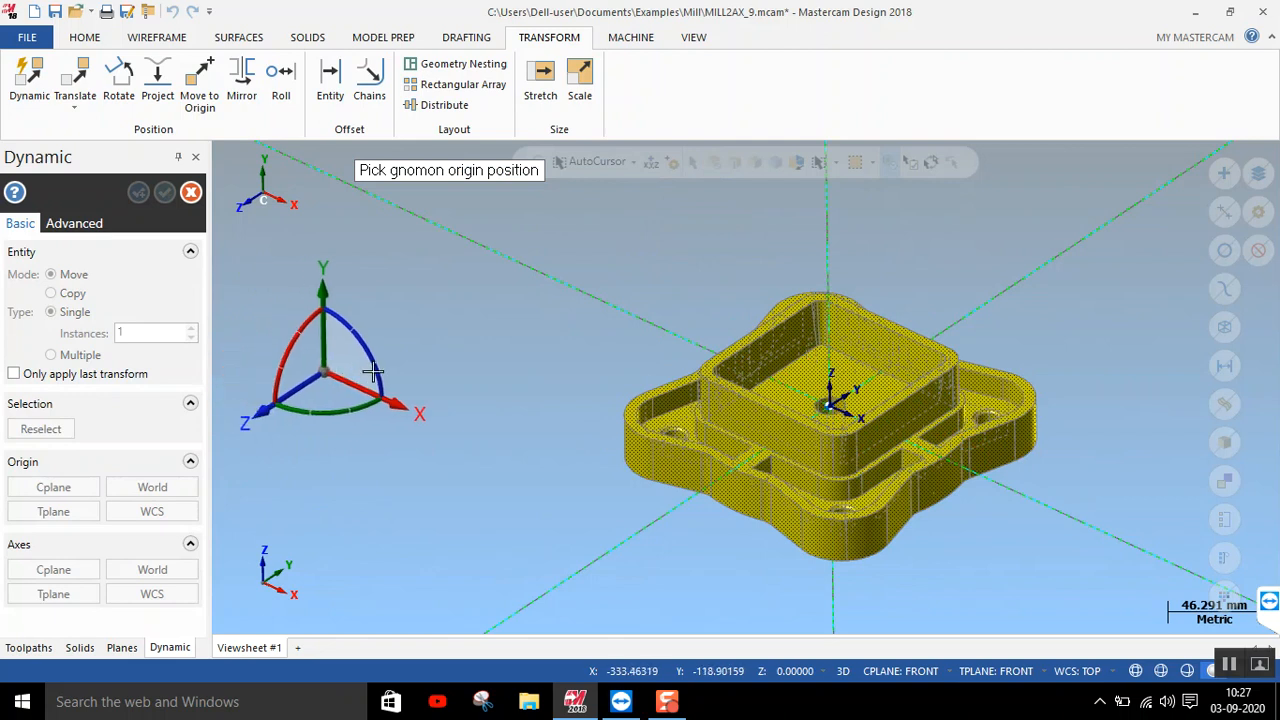
{"action": "left_click", "coordinate": [830, 404]}
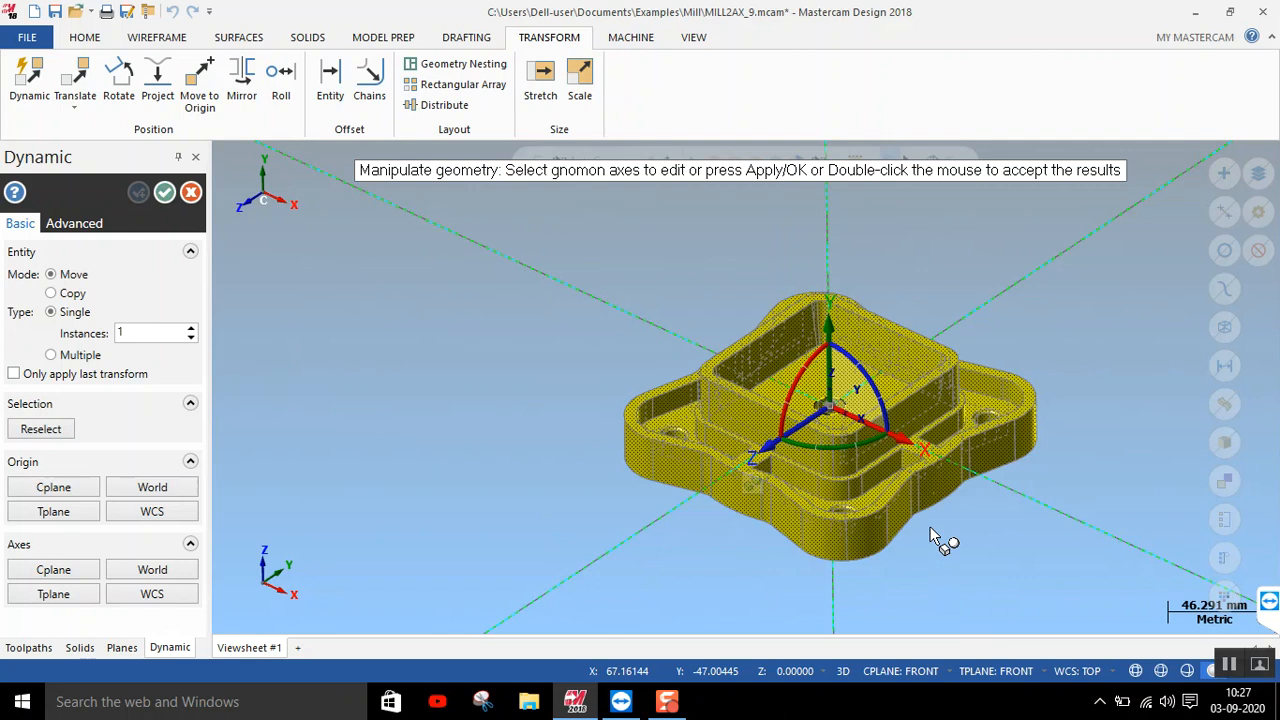
Try moving the part with the gnomon, both freely and along its X axis
{"action": "left_click", "coordinate": [912, 450]}
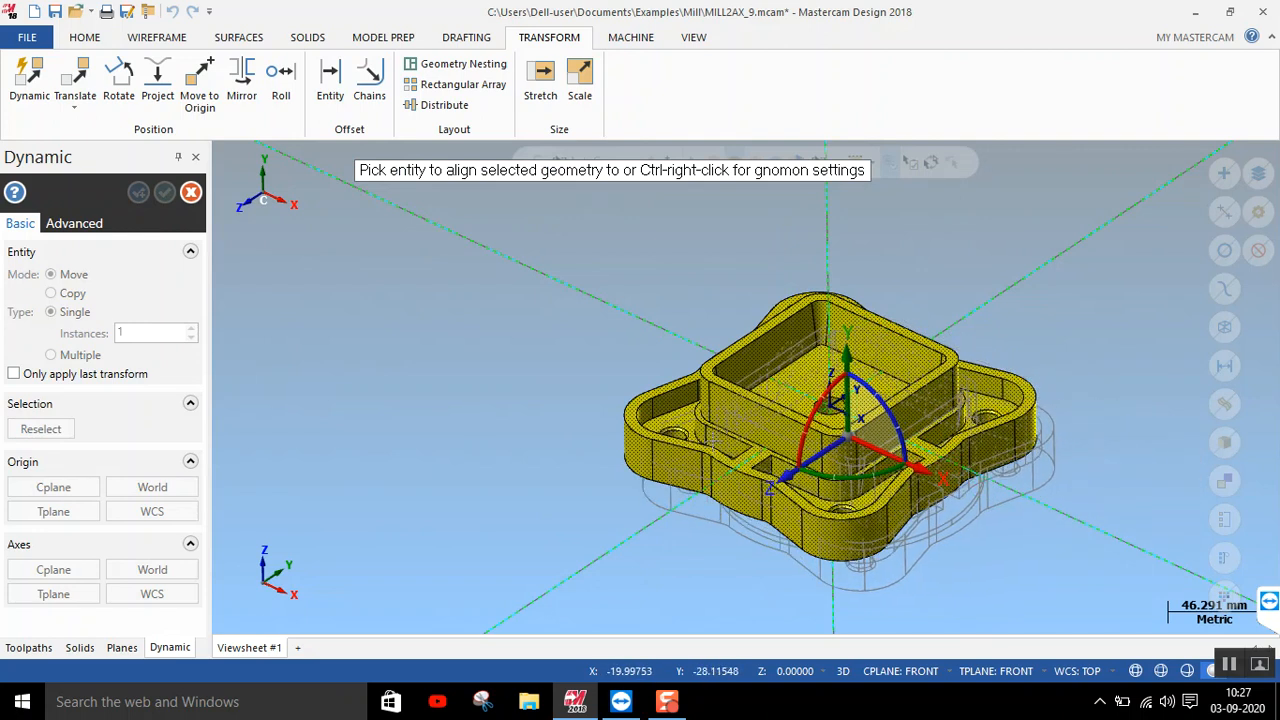
{"action": "left_click", "coordinate": [698, 450]}
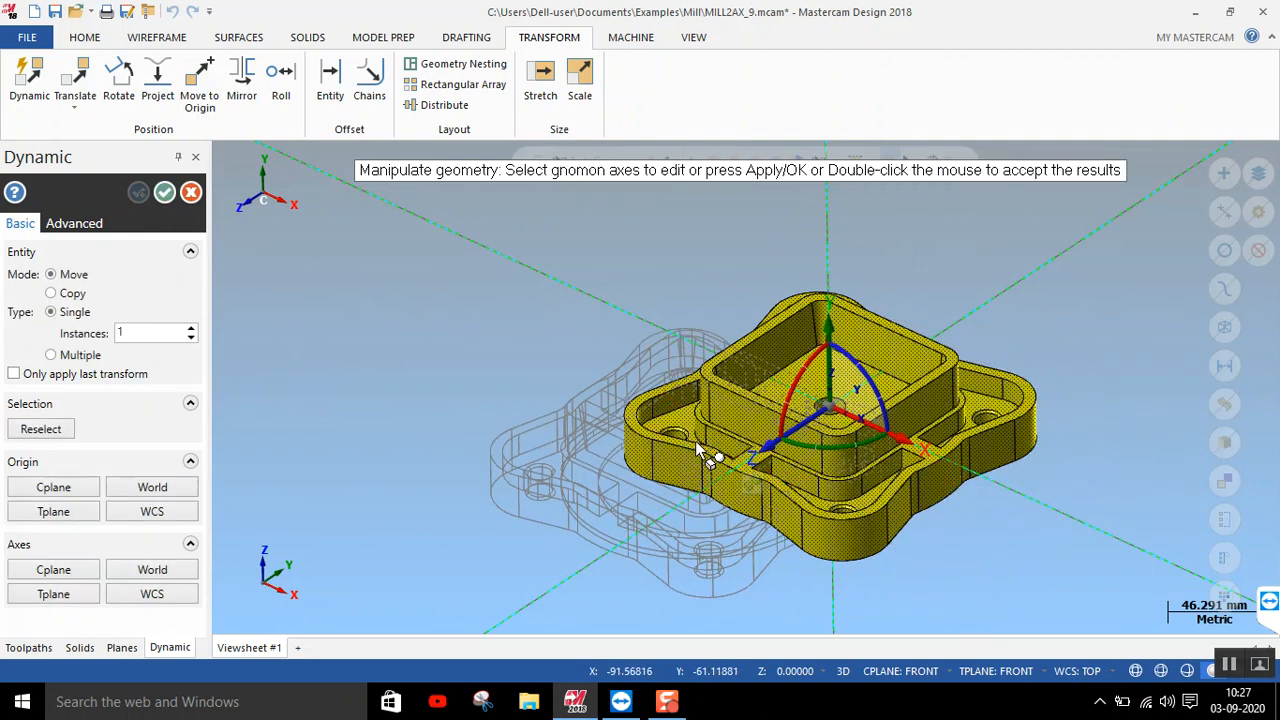
{"action": "scroll", "coordinate": [900, 457], "scroll_direction": "up", "scroll_amount": 1}
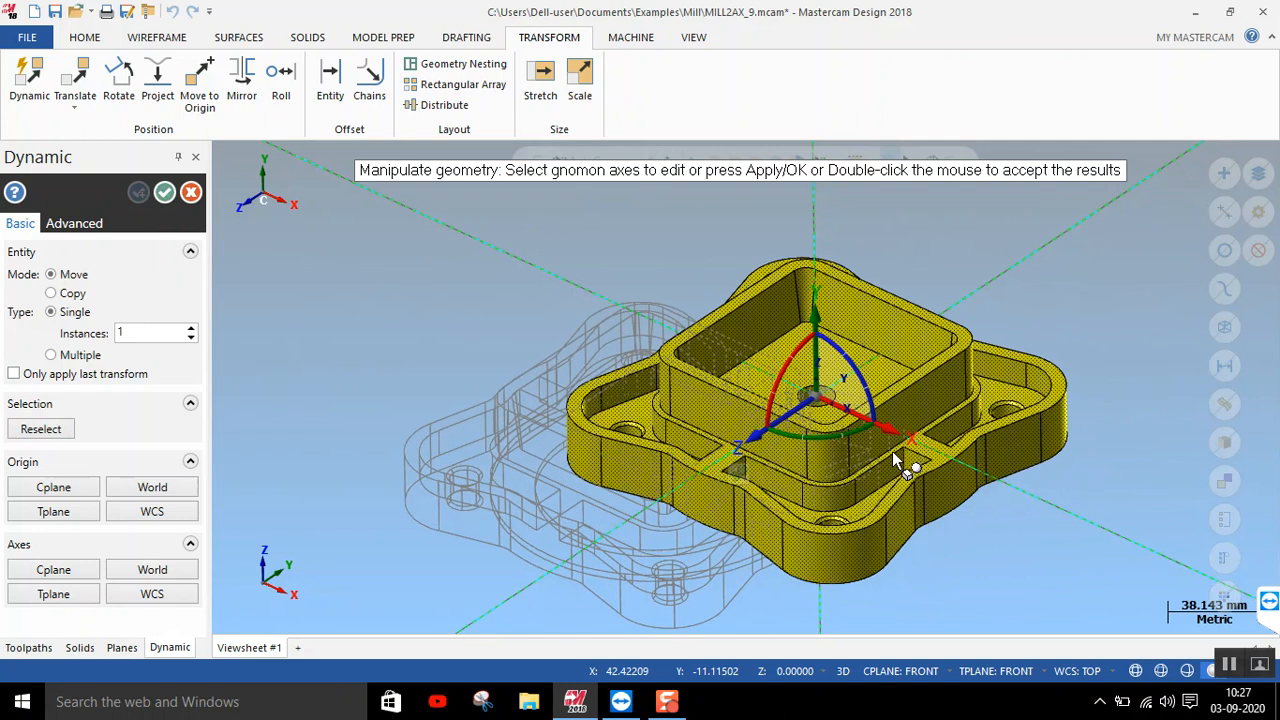
{"action": "left_click", "coordinate": [875, 425]}
{"action": "left_click", "coordinate": [857, 424]}
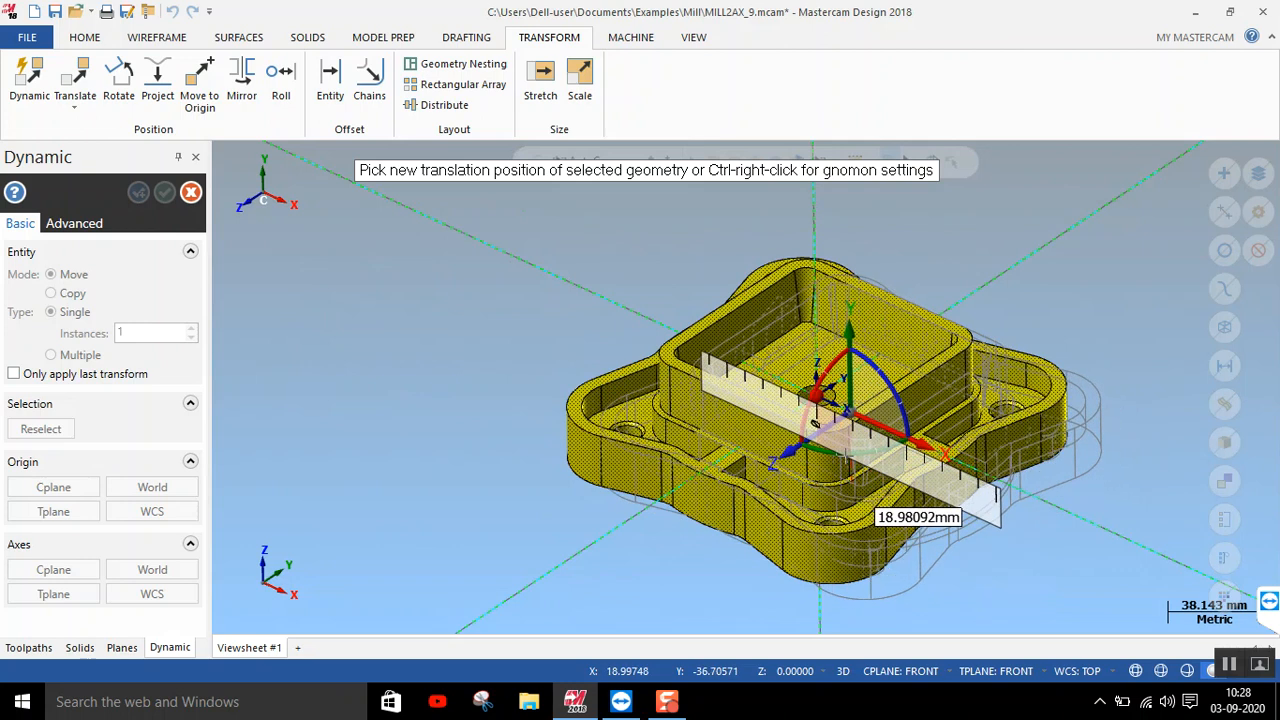
{"action": "left_click", "coordinate": [875, 492]}
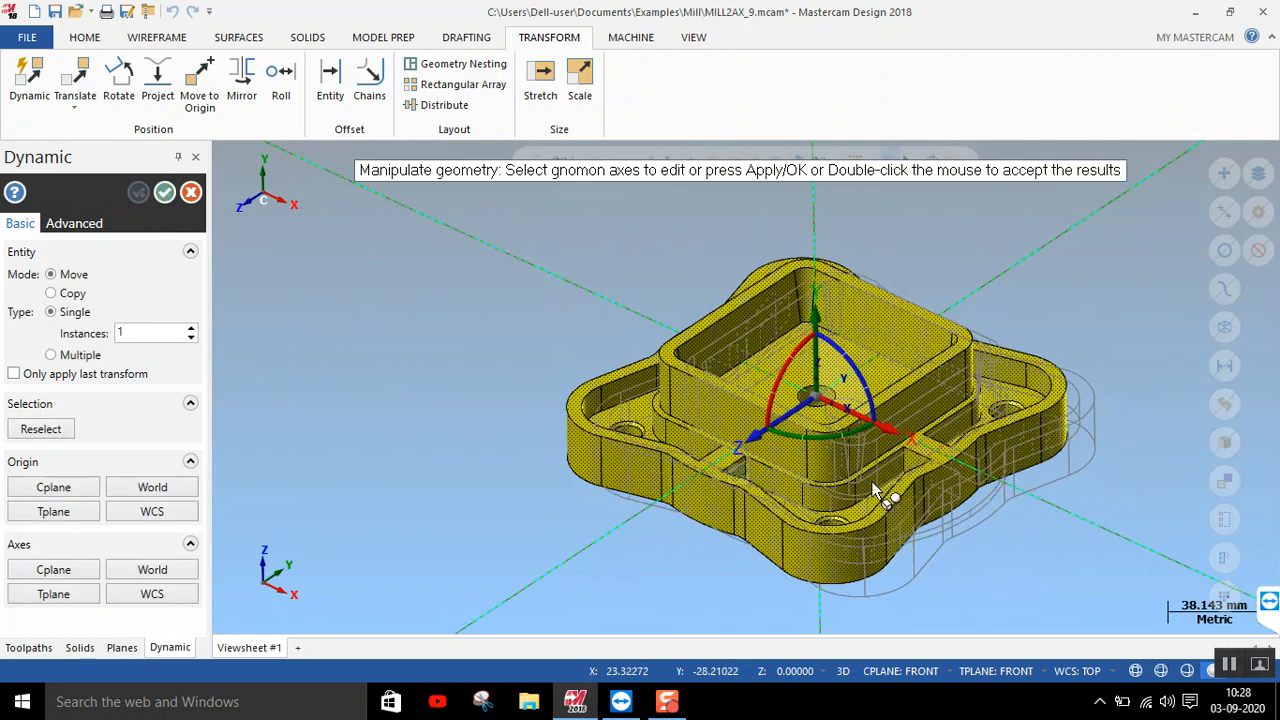
{"action": "left_click", "coordinate": [911, 442]}
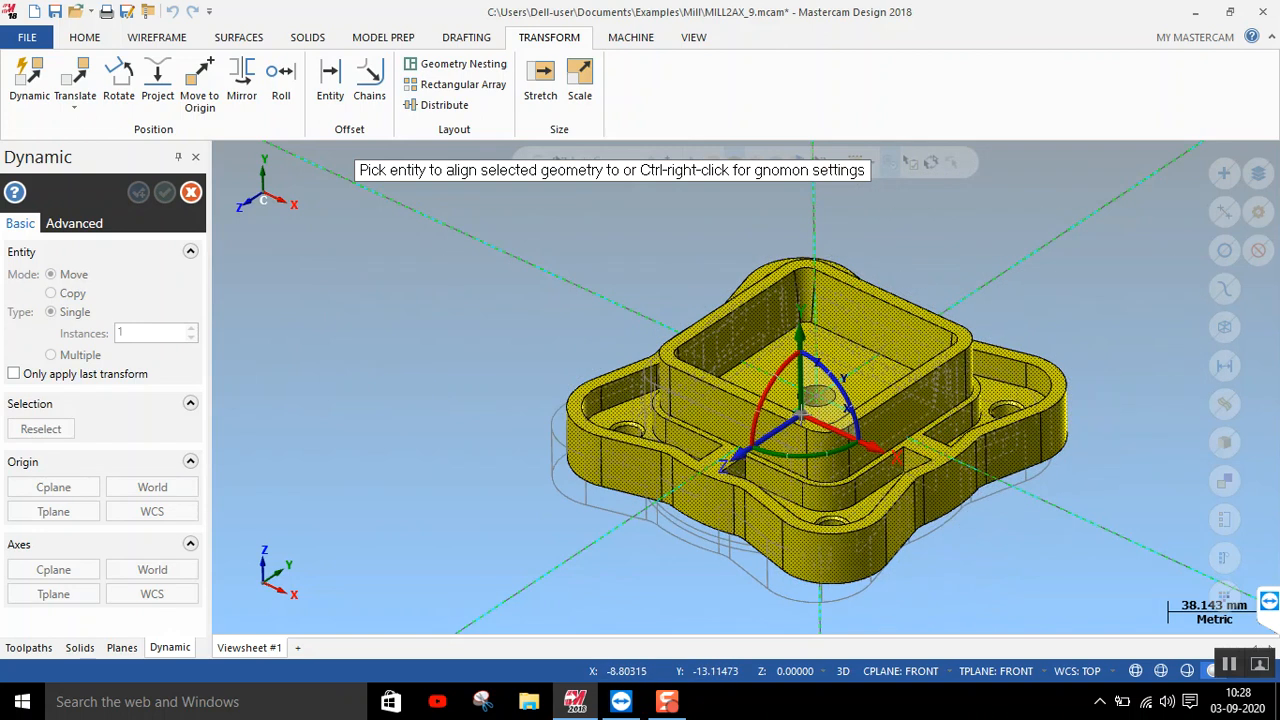
{"action": "left_click", "coordinate": [796, 431]}
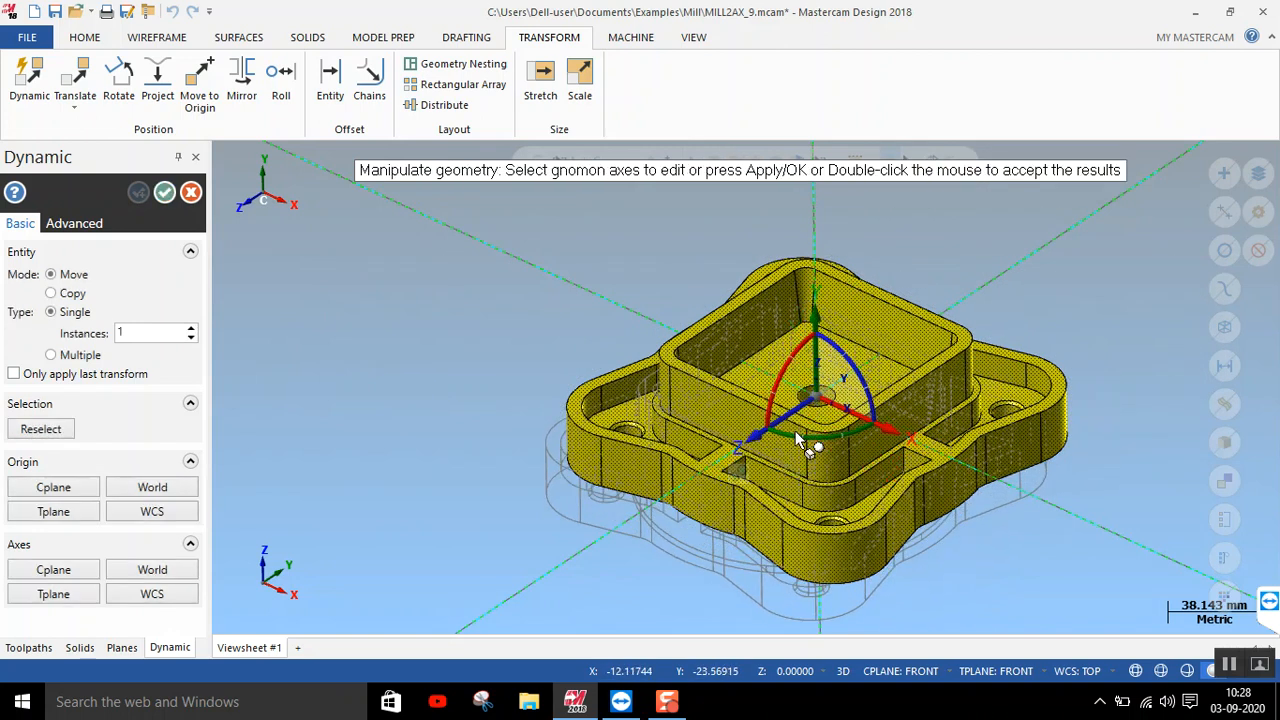
{"action": "left_click", "coordinate": [852, 414]}
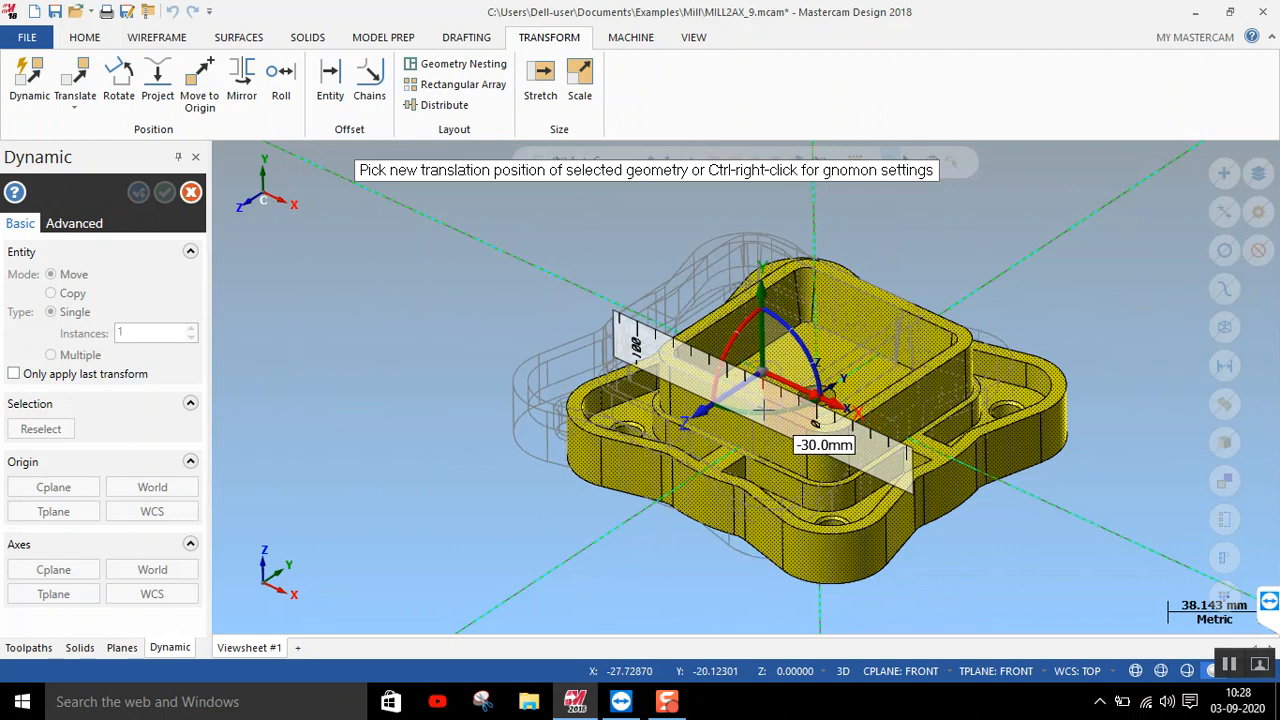
{"action": "left_click", "coordinate": [818, 402]}
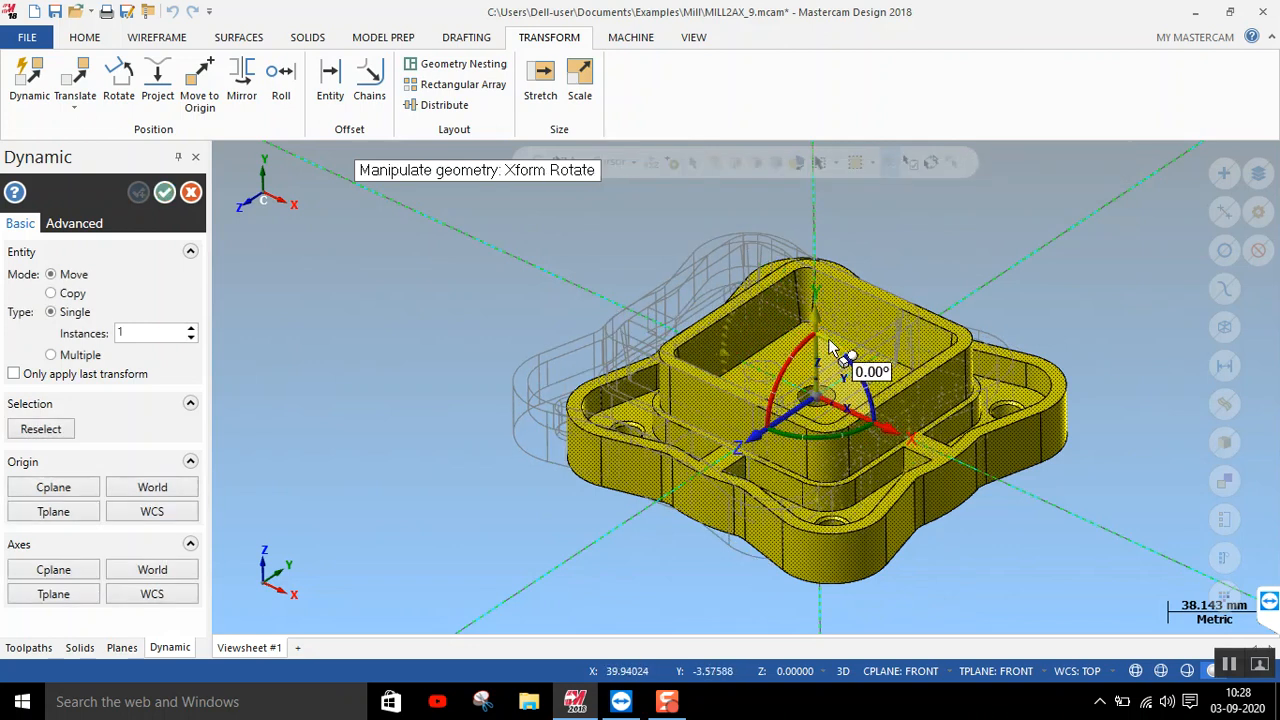
Rotate the part 30° about the gnomon's X axis, accept the Dynamic transform, and orbit to inspect the tilted part
{"action": "left_click", "coordinate": [788, 380]}
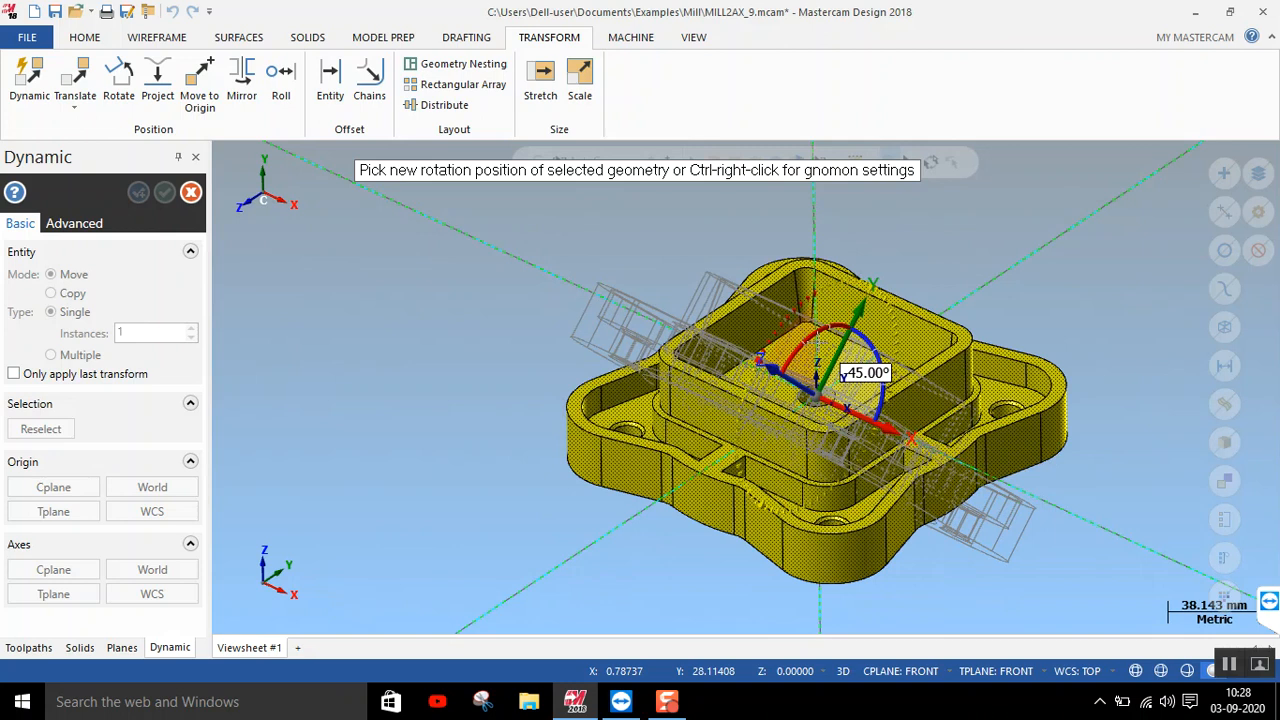
{"action": "type", "text": "3"}
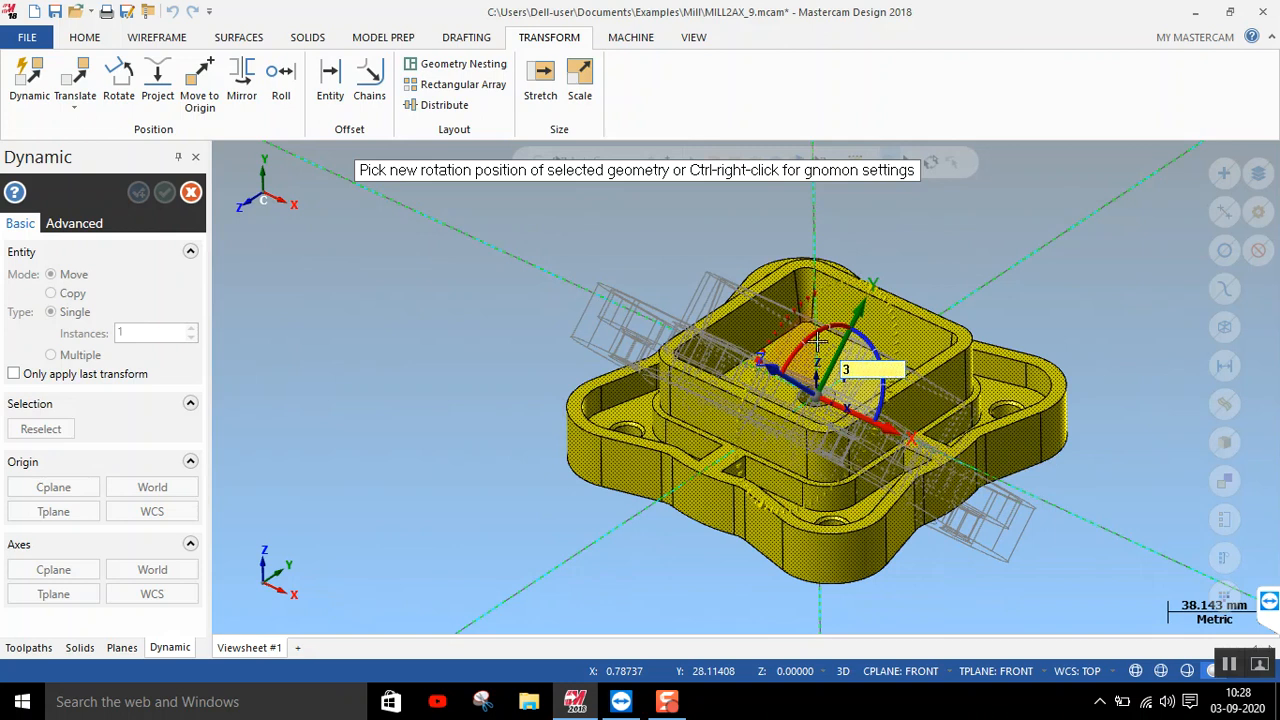
{"action": "type", "text": "0"}
{"action": "key", "text": "Return"}
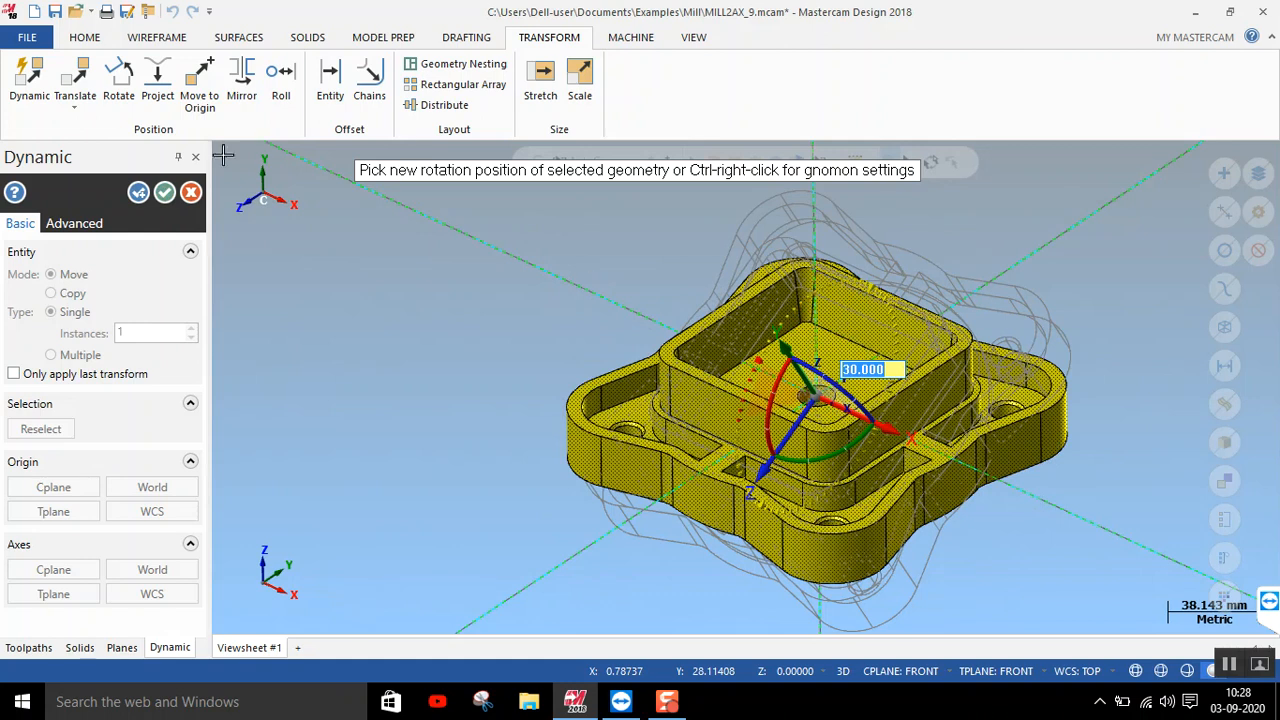
{"action": "left_click", "coordinate": [164, 191]}
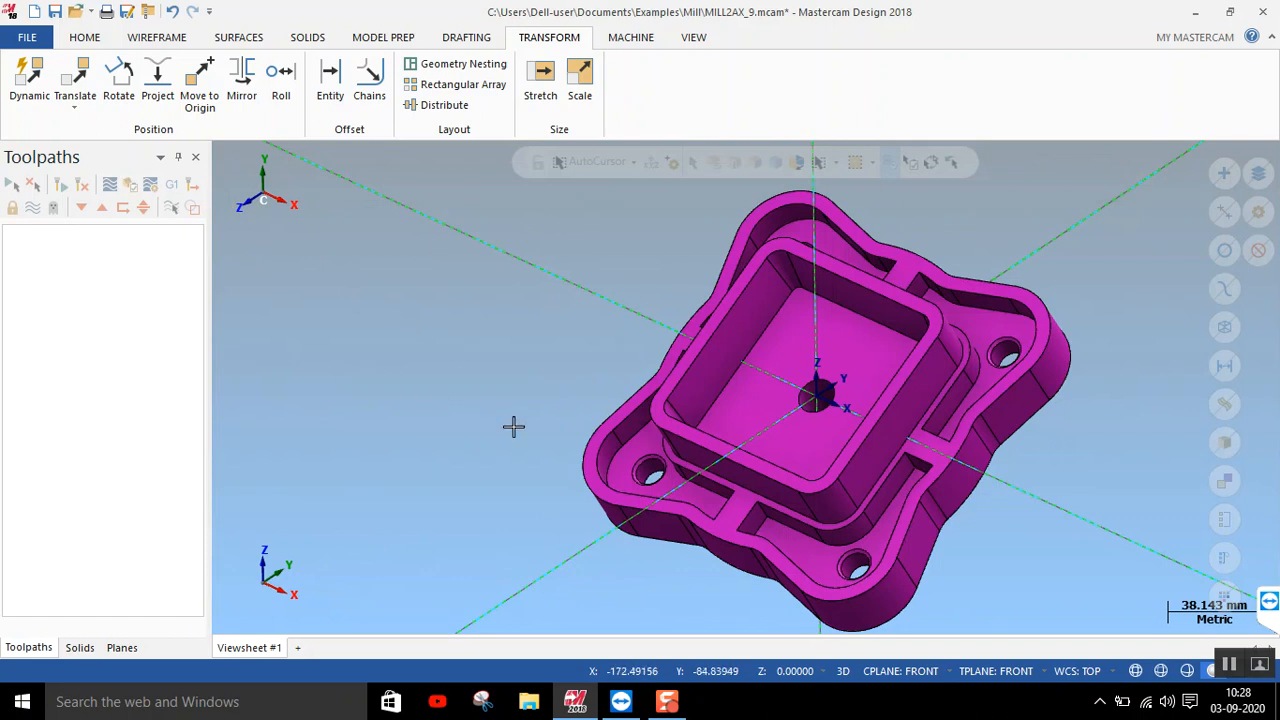
{"action": "middle_click_drag", "start_coordinate": [603, 546], "coordinate": [597, 468]}
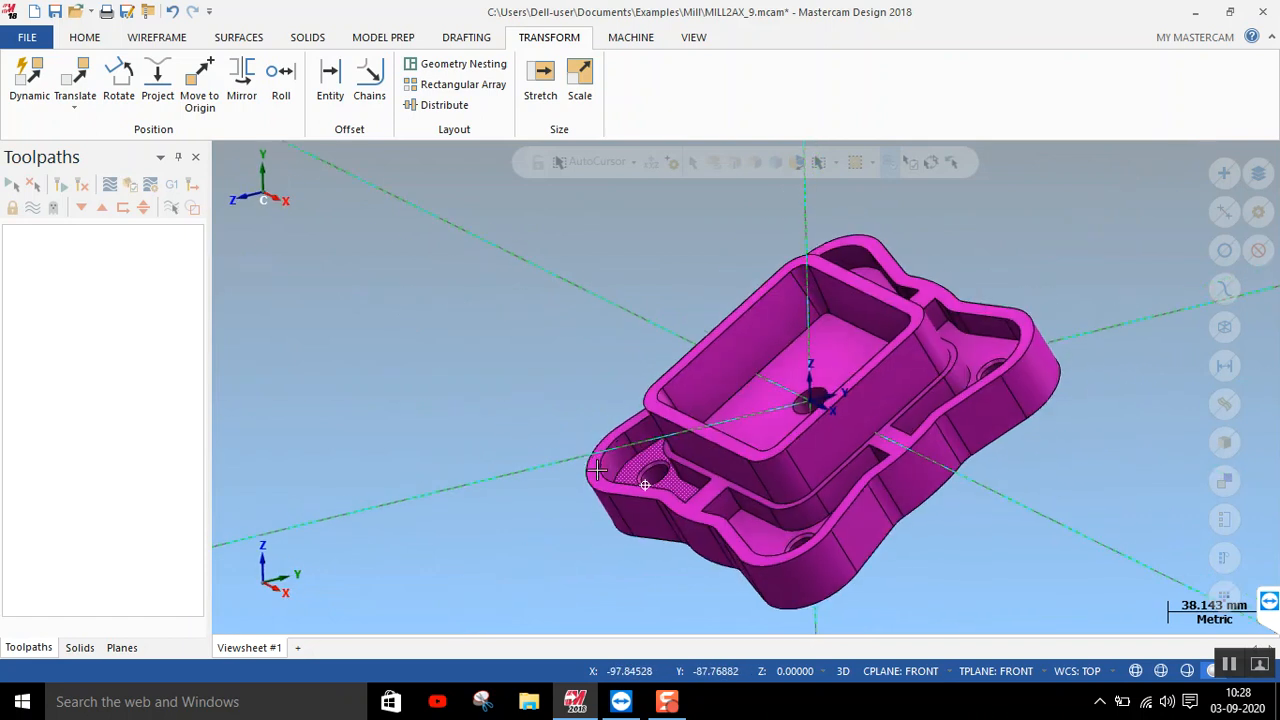
Set the construction plane and tool plane to Top
{"action": "left_click", "coordinate": [897, 670]}
{"action": "left_click", "coordinate": [901, 479]}
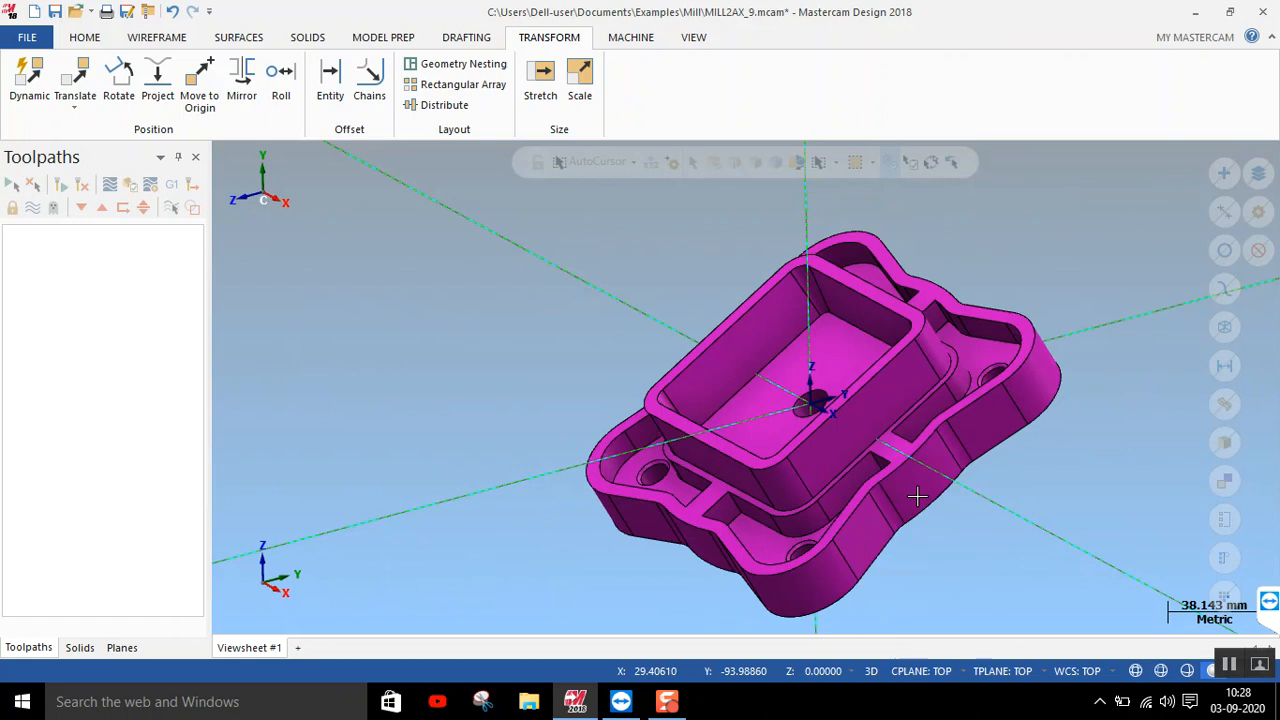
{"action": "left_click", "coordinate": [995, 671]}
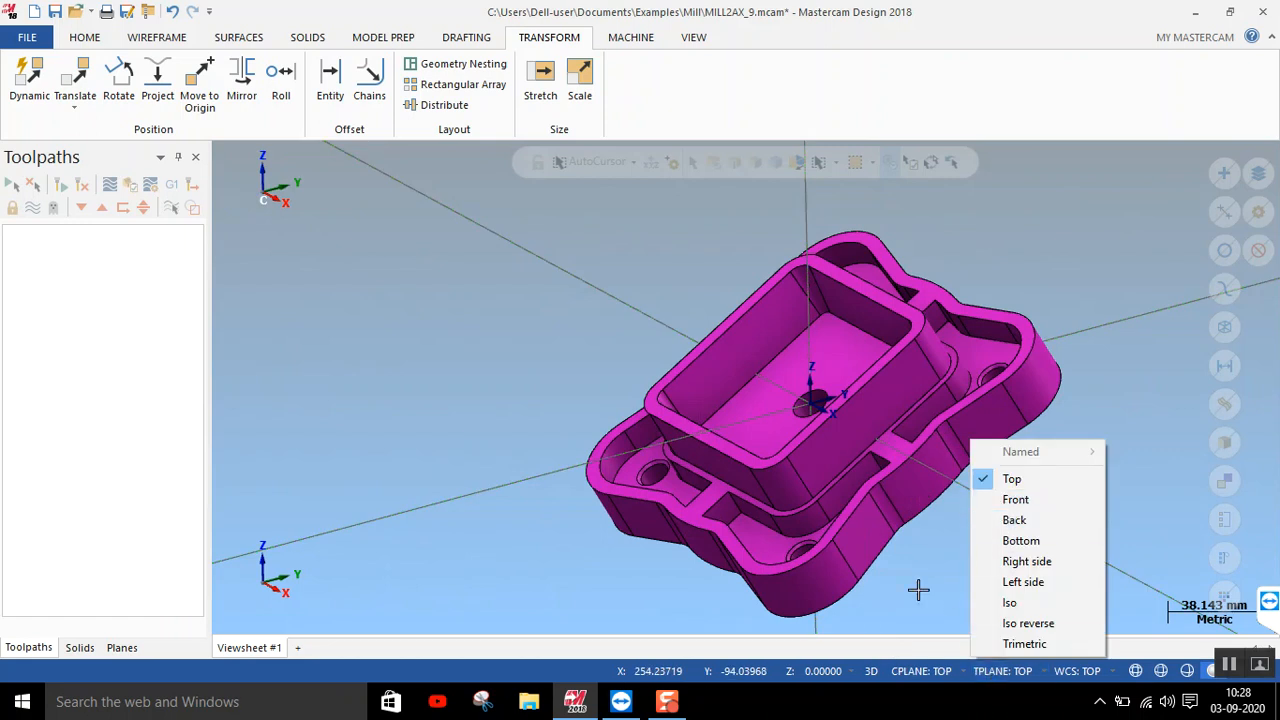
{"action": "left_click", "coordinate": [958, 628]}
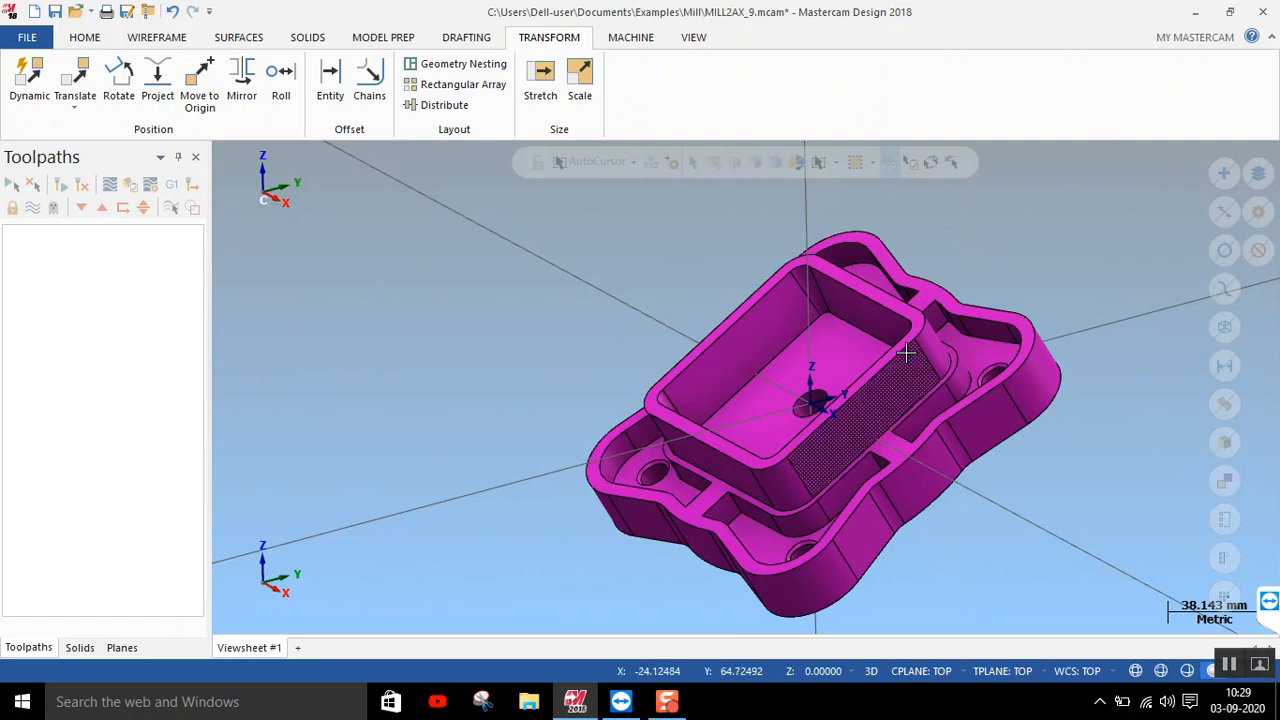
Undo the Dynamic rotation and check the part in the Top and Isometric views
{"action": "left_click", "coordinate": [174, 14]}
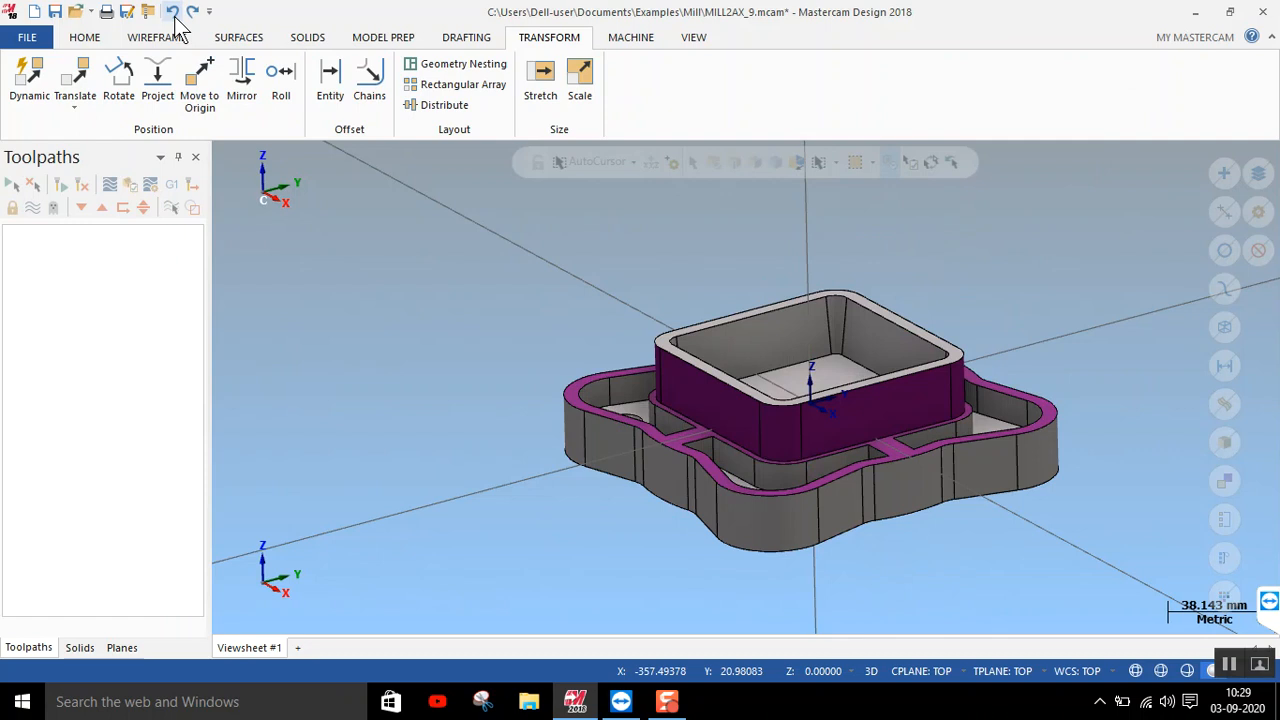
{"action": "right_click", "coordinate": [453, 304]}
{"action": "left_click", "coordinate": [507, 409]}
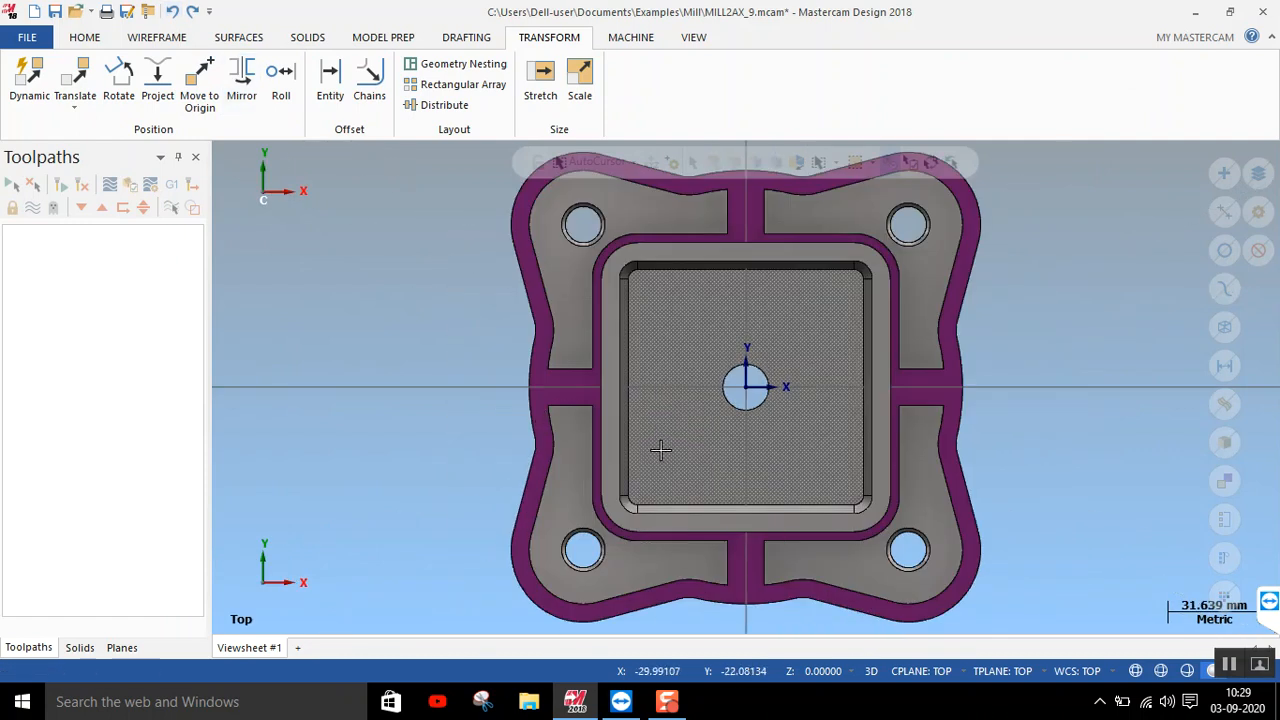
{"action": "scroll", "coordinate": [656, 480], "scroll_direction": "down", "scroll_amount": 2}
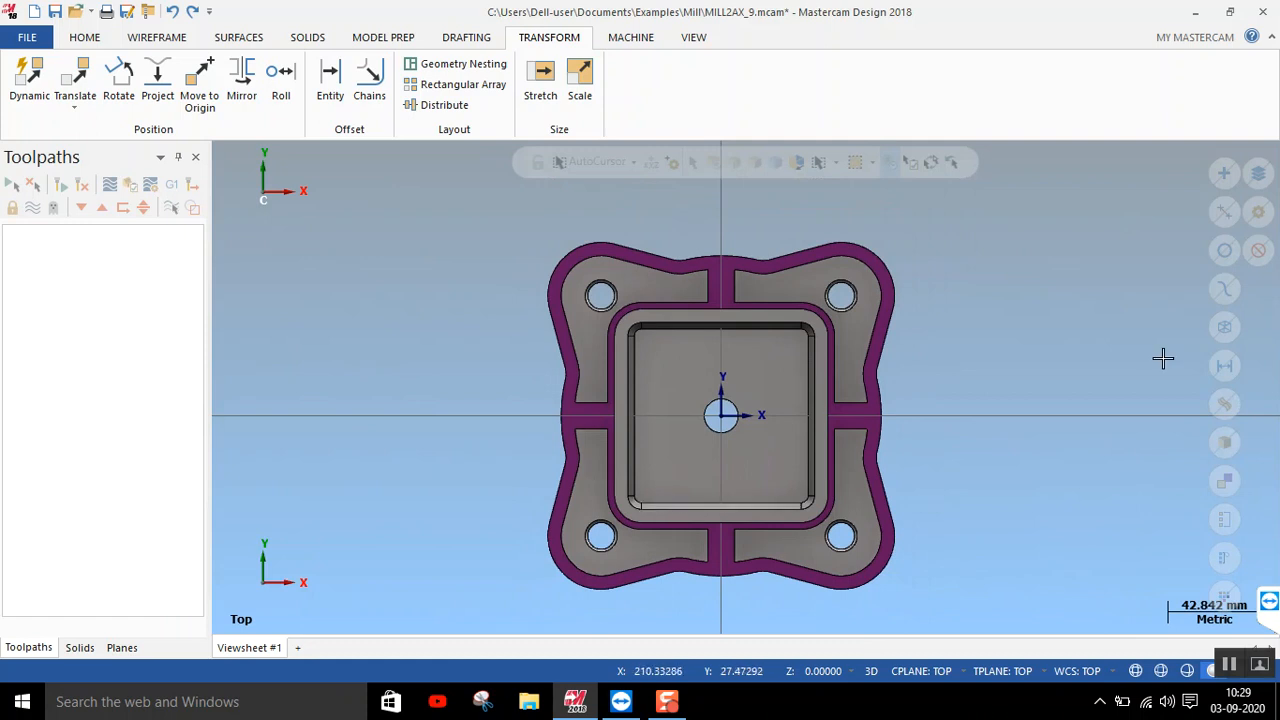
{"action": "right_click", "coordinate": [991, 311]}
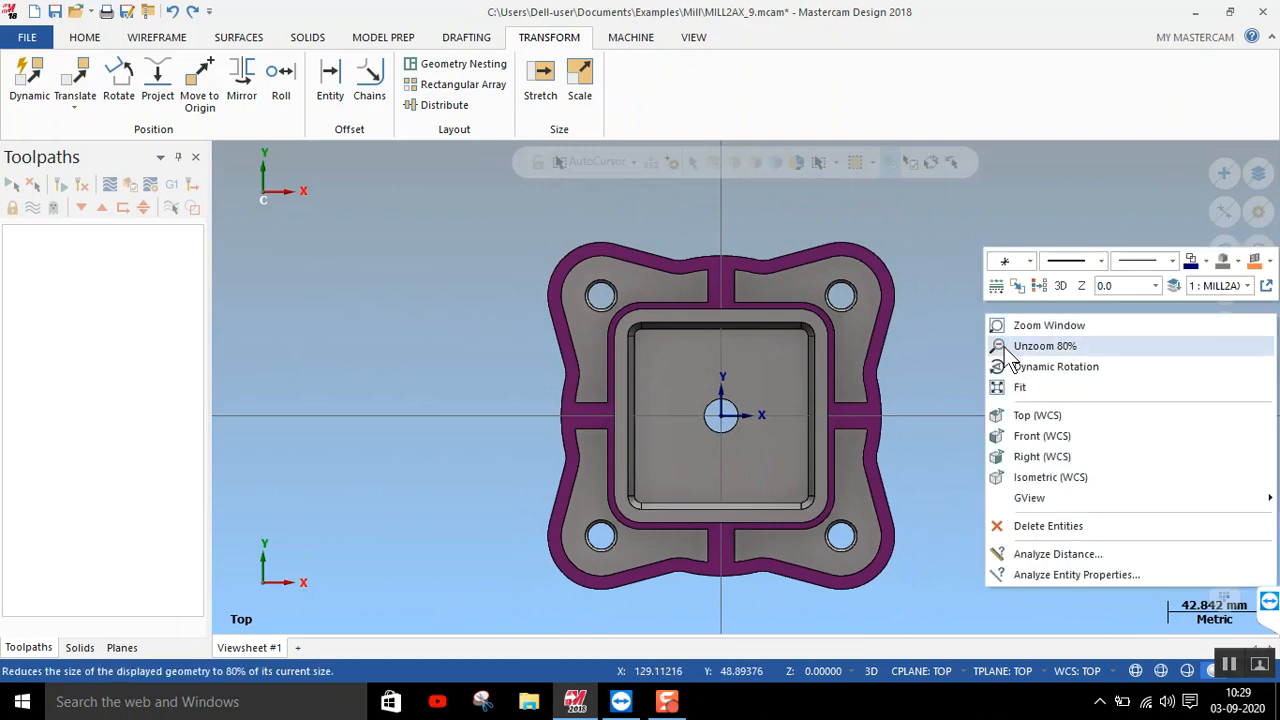
{"action": "left_click", "coordinate": [1049, 477]}
{"action": "scroll", "coordinate": [522, 224], "scroll_direction": "down", "scroll_amount": 1}
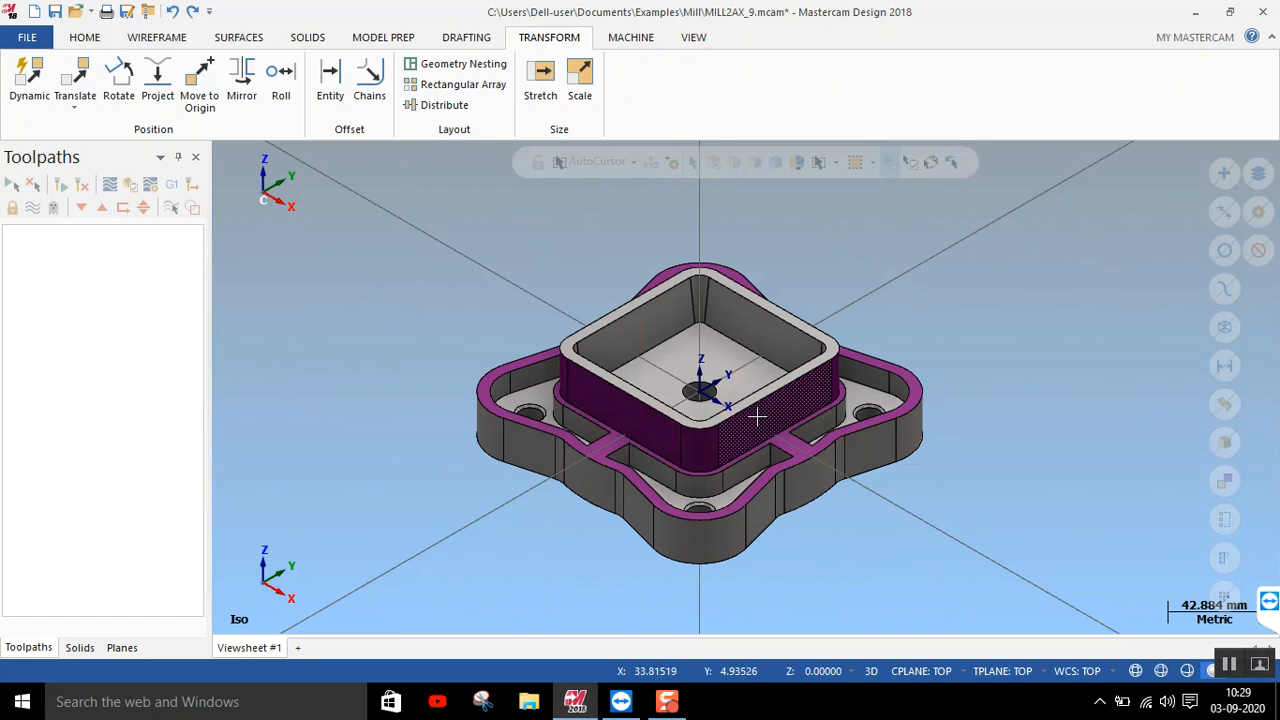
Start a new empty file without saving the changes to MILL2AX_9.mcam
{"action": "left_click", "coordinate": [34, 11]}
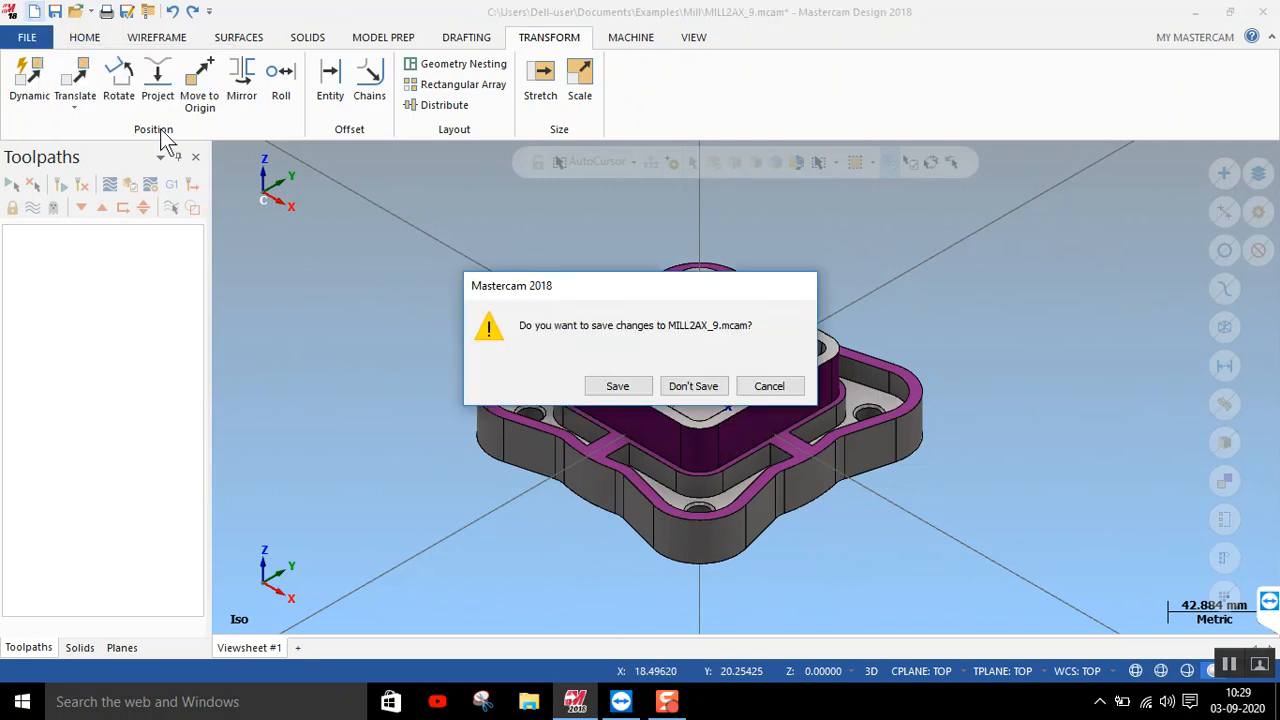
{"action": "left_click", "coordinate": [698, 387]}
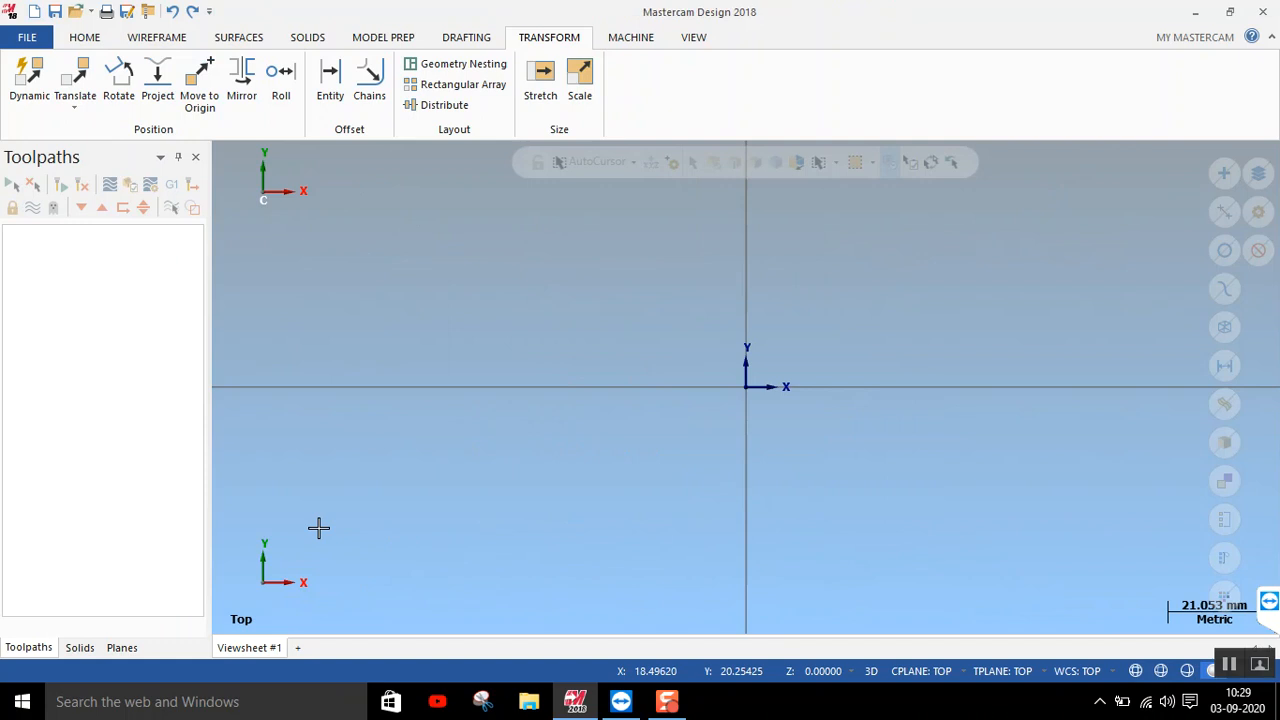
{"action": "scroll", "coordinate": [320, 527], "scroll_direction": "down", "scroll_amount": 1}
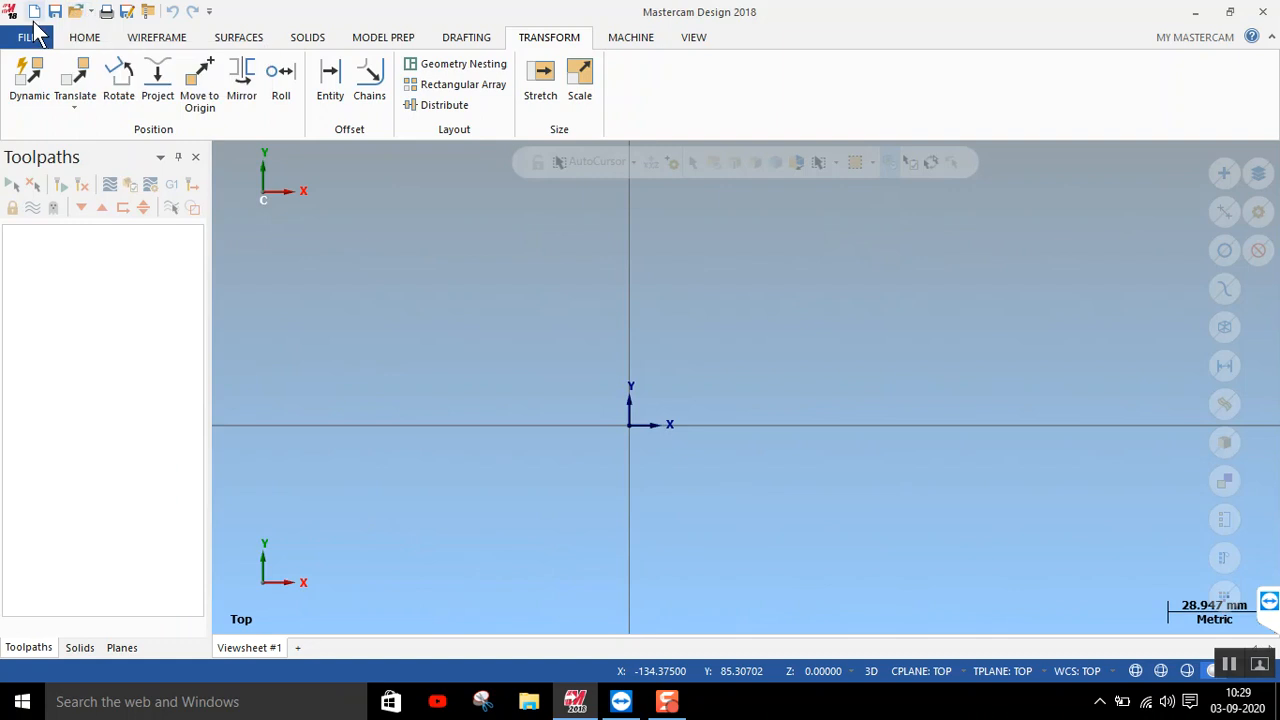
Open Bottom fillet.SLDPRT from Documents > Examples > Mill with the file filter on All Files, and fit it in the view
{"action": "left_click", "coordinate": [75, 11]}
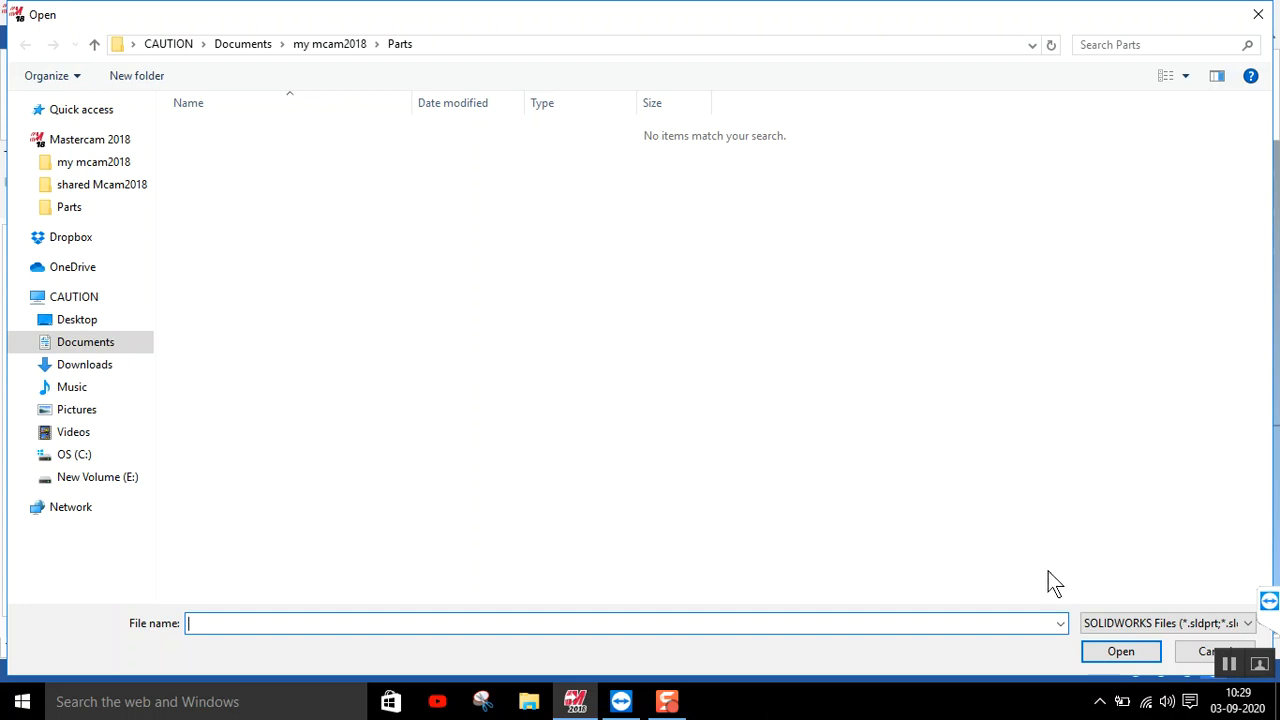
{"action": "left_click", "coordinate": [1156, 630]}
{"action": "left_click", "coordinate": [1125, 606]}
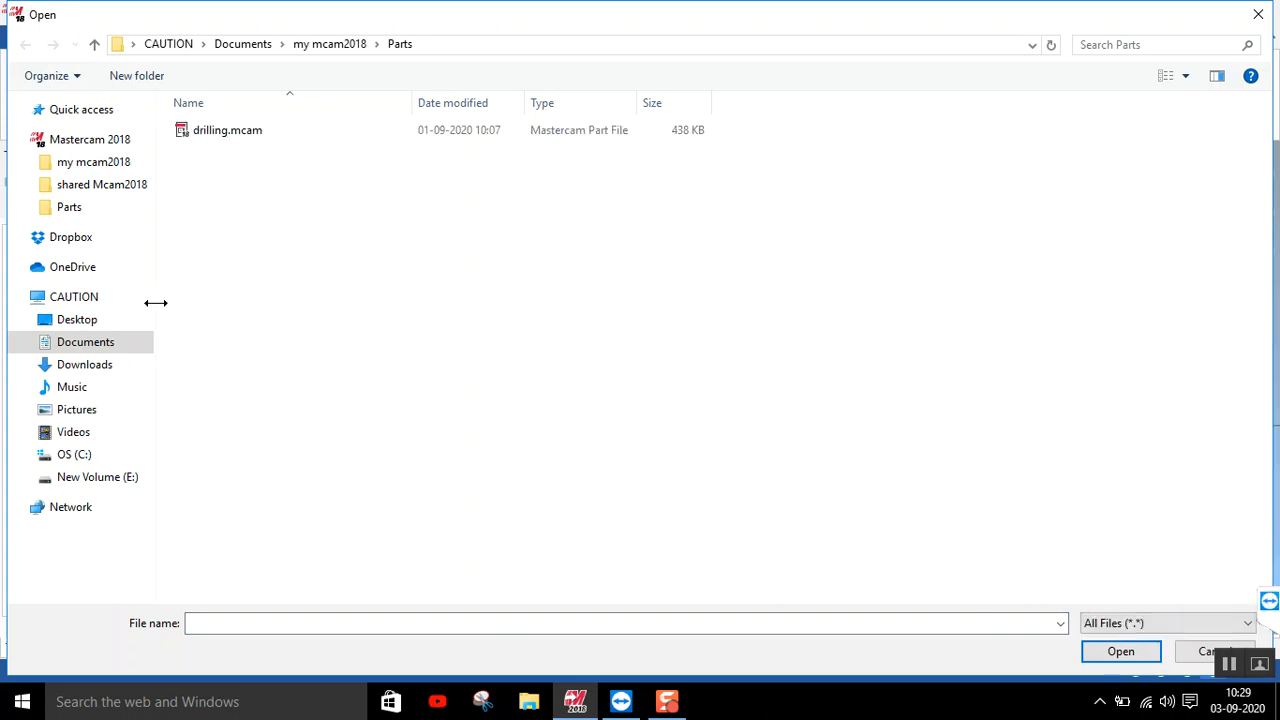
{"action": "left_click", "coordinate": [80, 345]}
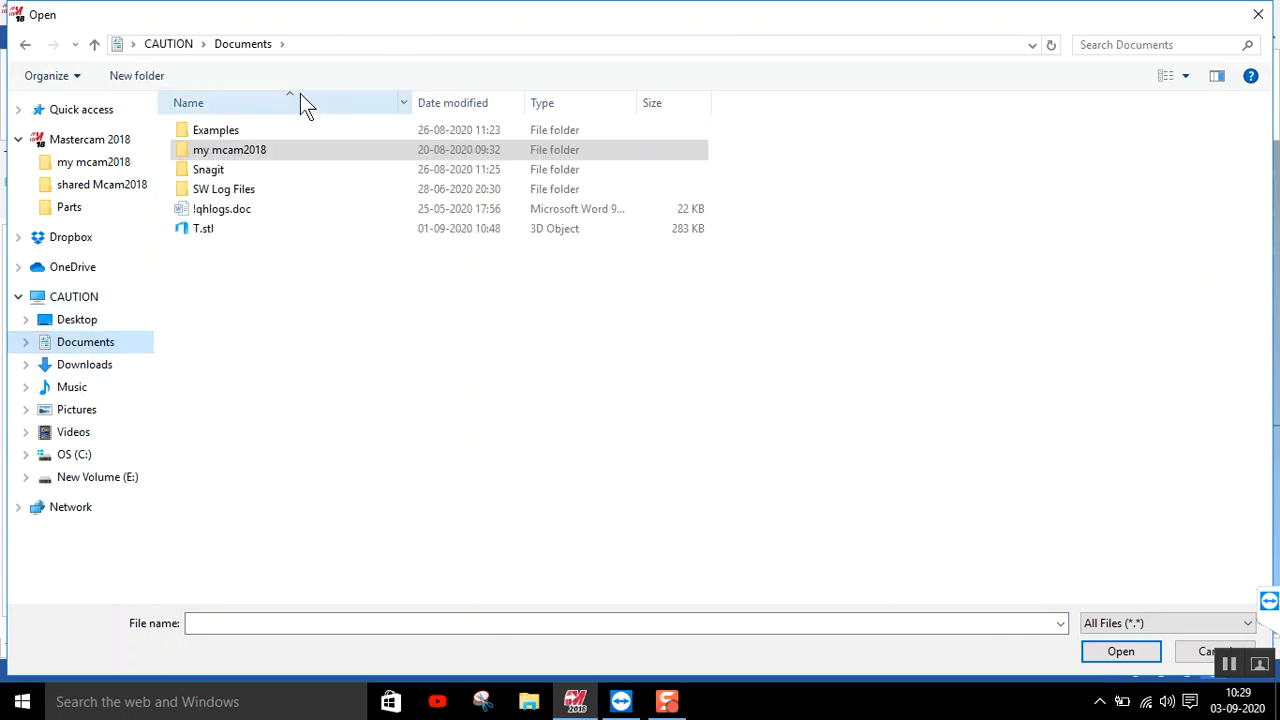
{"action": "double_click", "coordinate": [216, 132]}
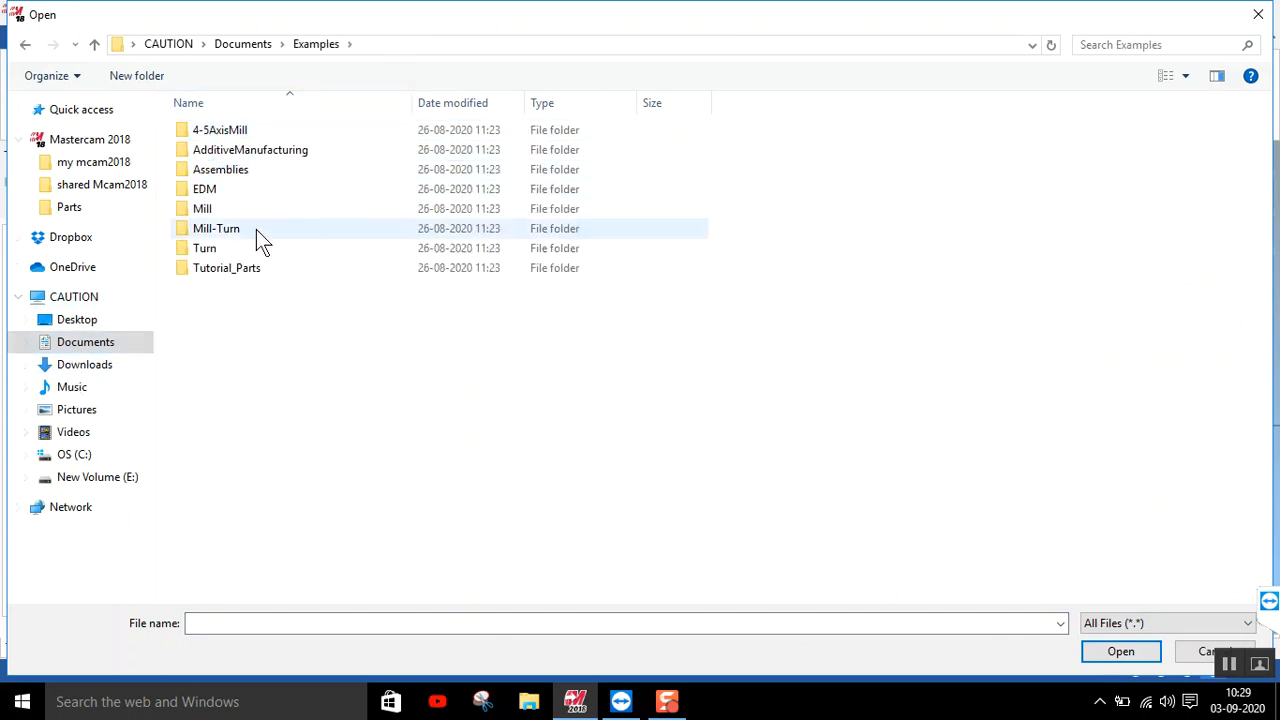
{"action": "double_click", "coordinate": [213, 209]}
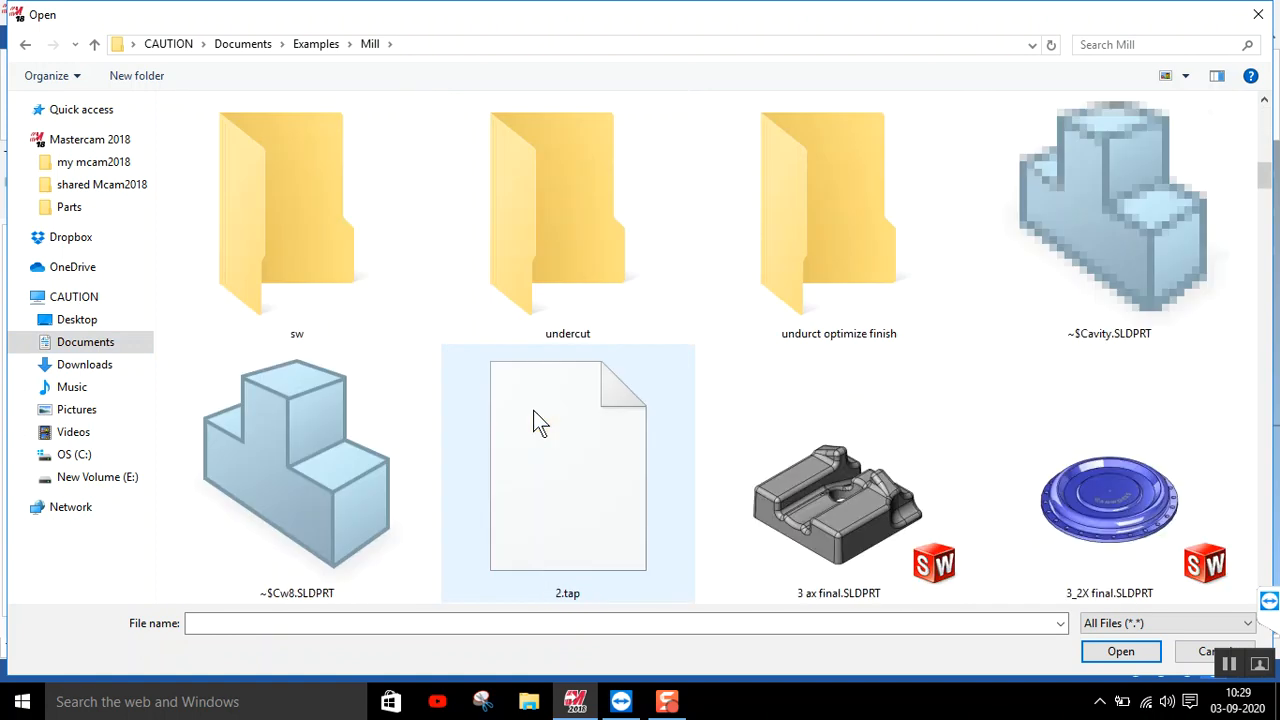
{"action": "scroll", "coordinate": [533, 410], "scroll_direction": "down", "scroll_amount": 3}
{"action": "left_click", "coordinate": [611, 497]}
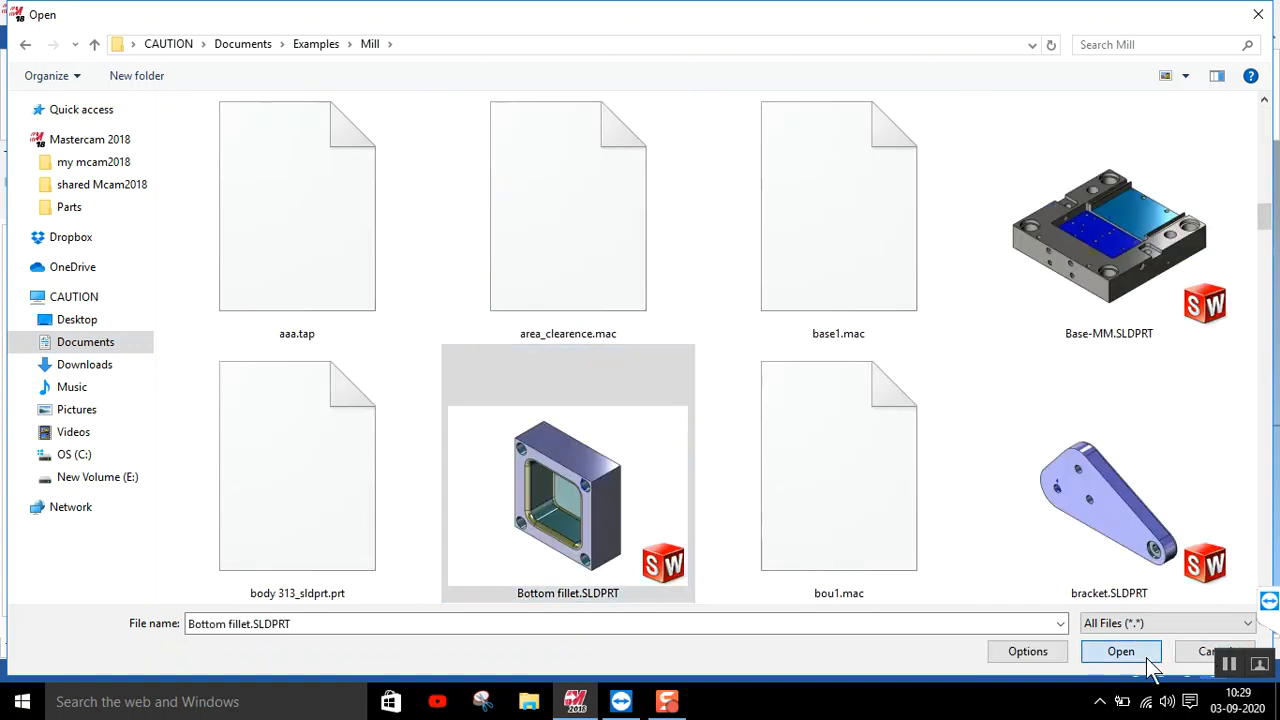
{"action": "left_click", "coordinate": [1150, 660]}
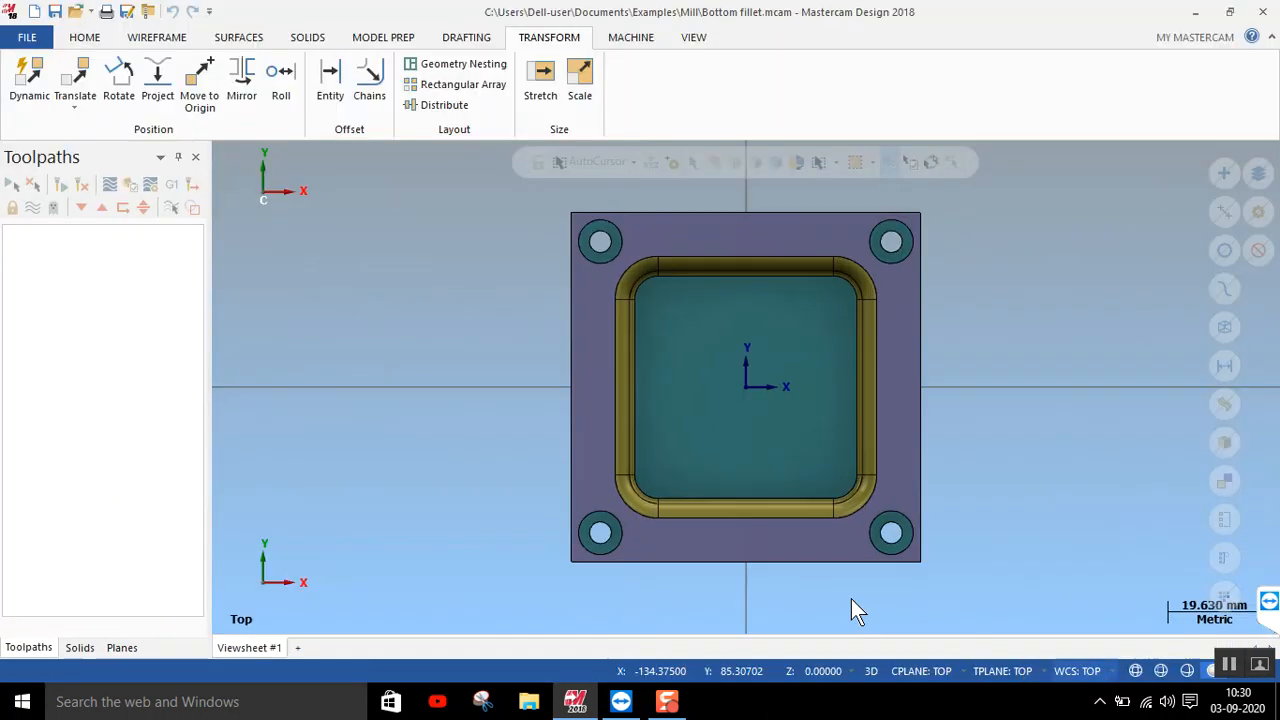
{"action": "right_click", "coordinate": [343, 440]}
{"action": "left_click", "coordinate": [374, 499]}
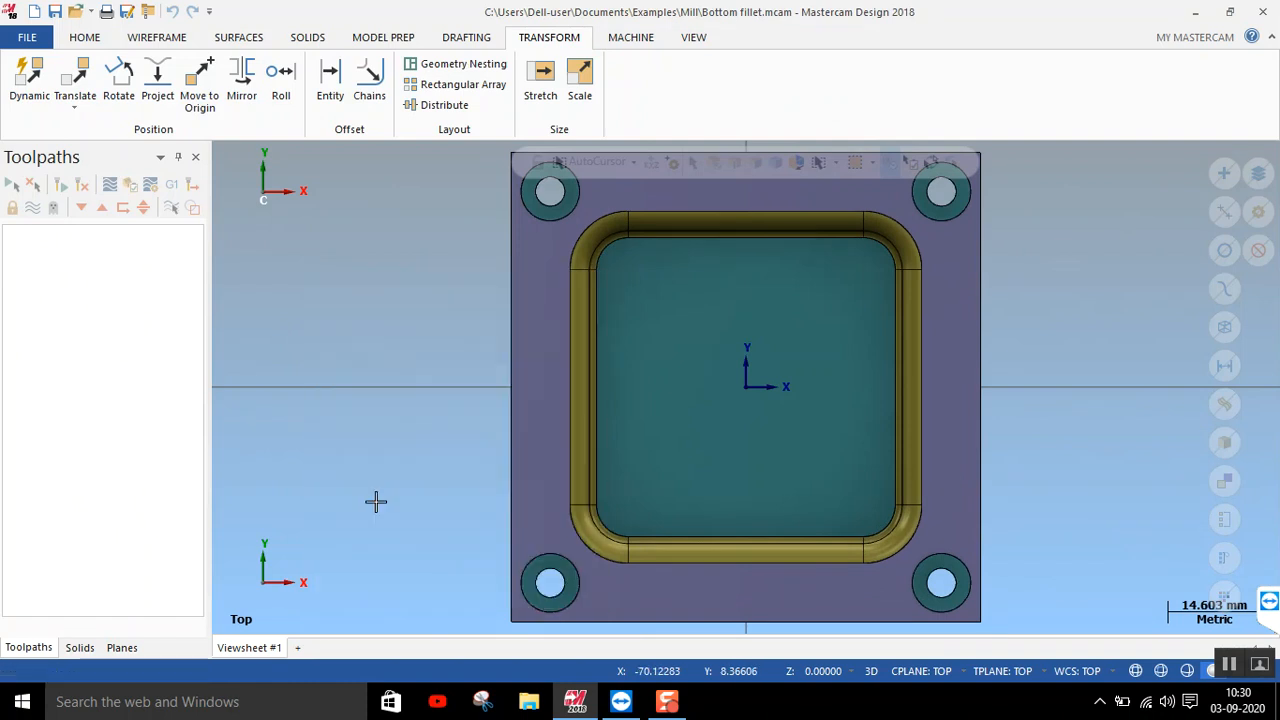
Start a new empty file and launch another Mastercam 2018 session from the desktop
{"action": "left_click", "coordinate": [34, 12]}
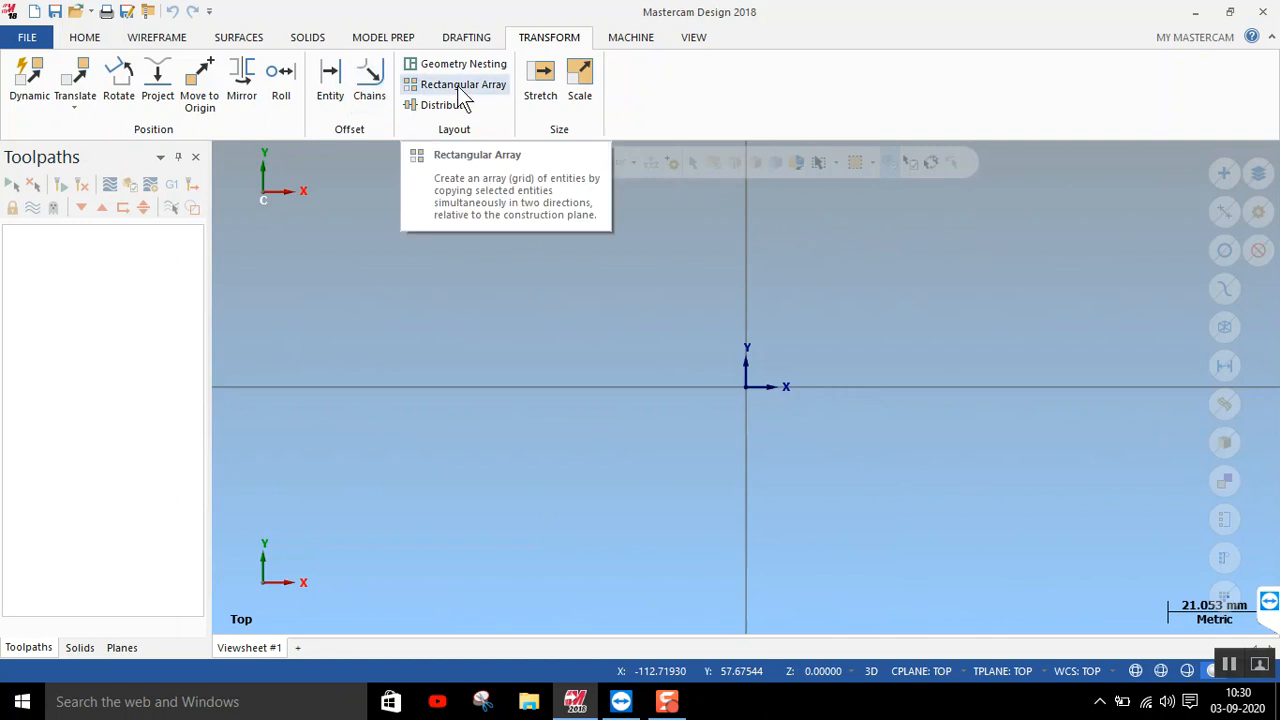
{"action": "left_click", "coordinate": [1200, 12]}
{"action": "double_click", "coordinate": [194, 326]}
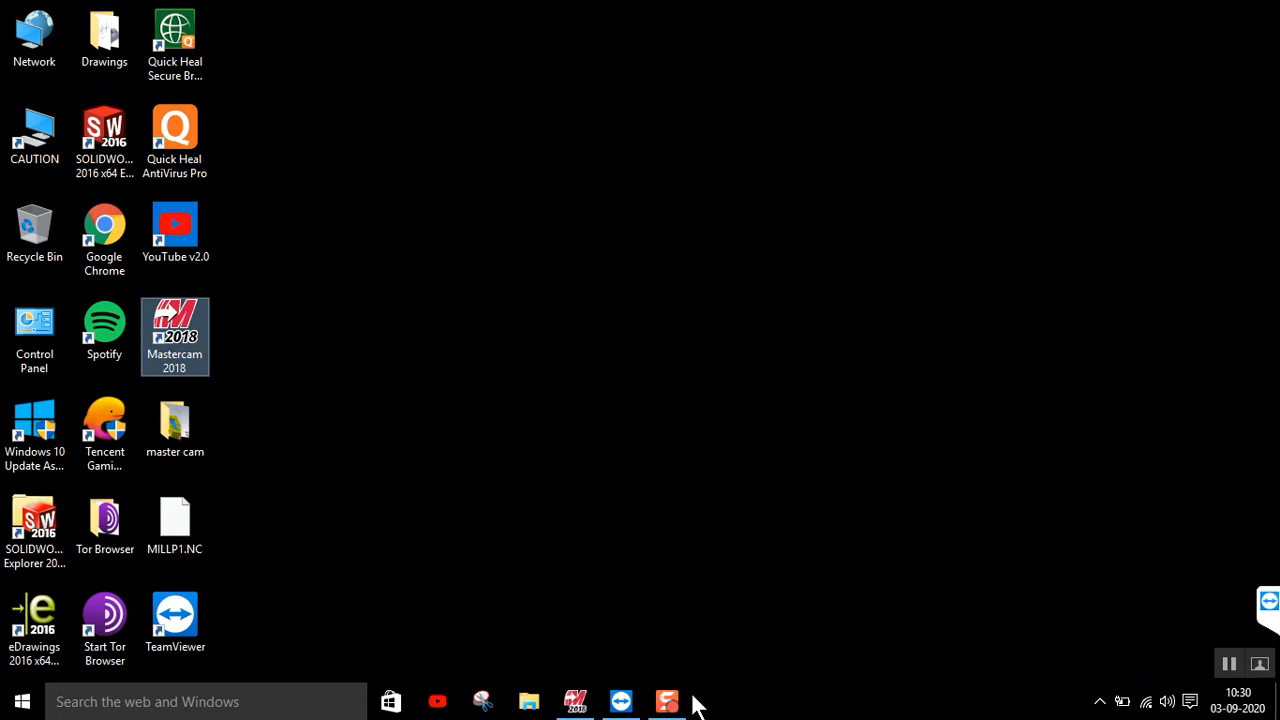
Switch back to the already open Mastercam Design 2018 window and close the crash report with its fields left empty
{"action": "mouse_move", "coordinate": [689, 704]}
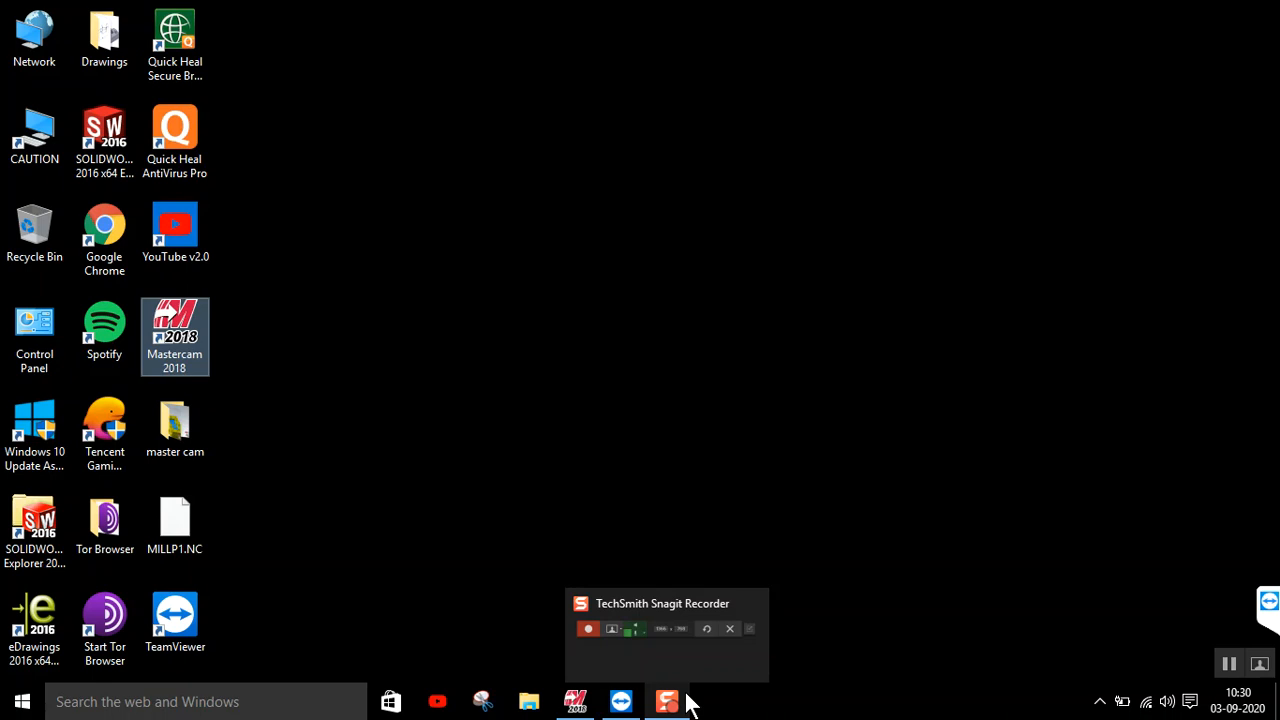
{"action": "left_click", "coordinate": [680, 697]}
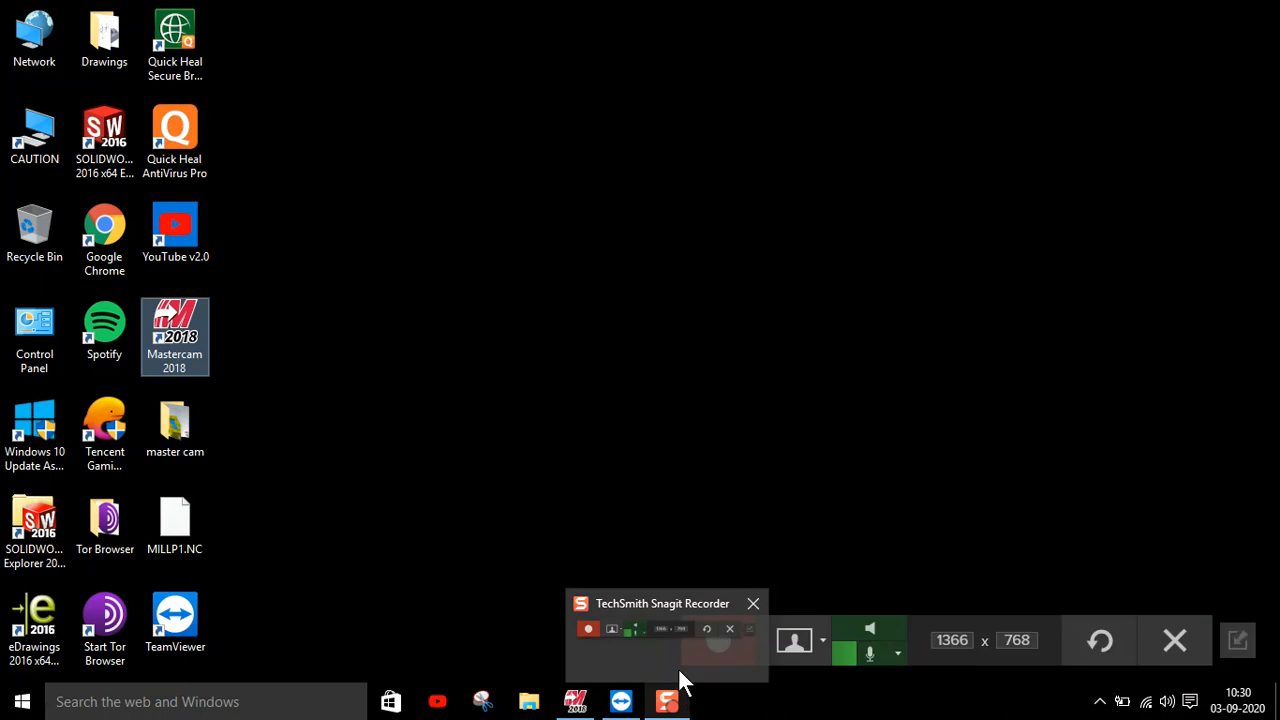
{"action": "left_click", "coordinate": [680, 685]}
{"action": "mouse_move", "coordinate": [575, 701]}
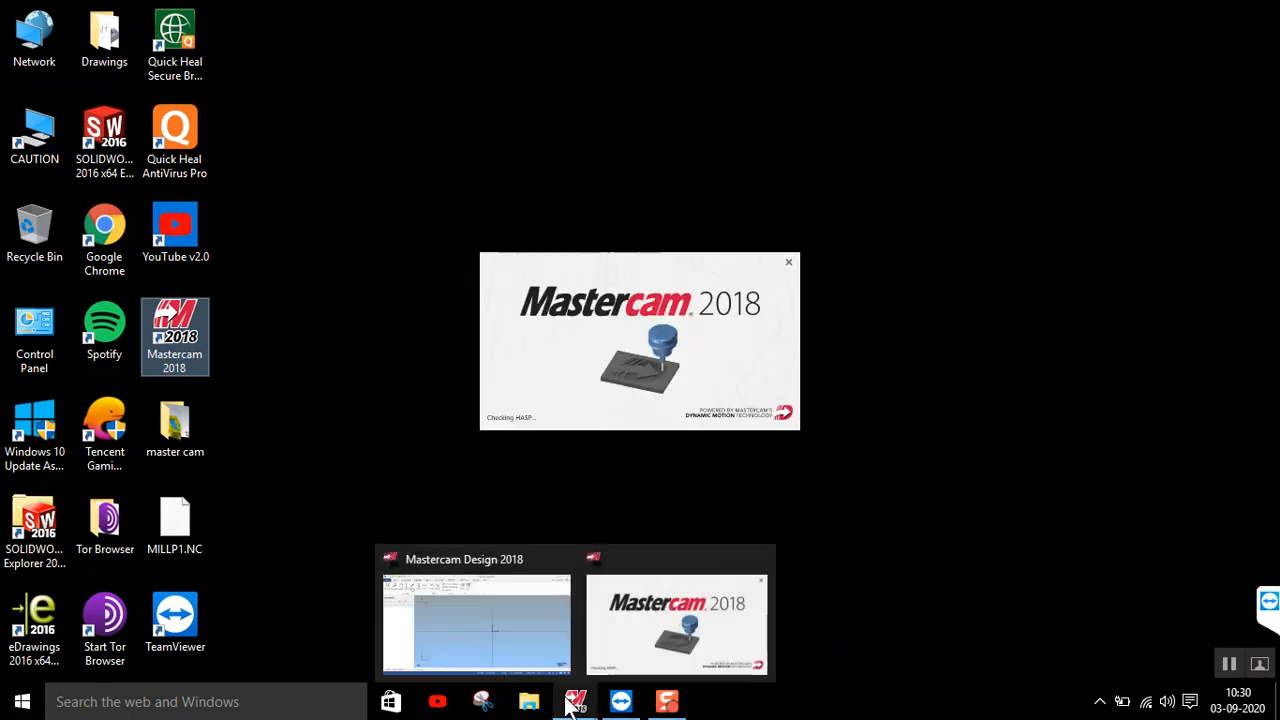
{"action": "left_click", "coordinate": [548, 648]}
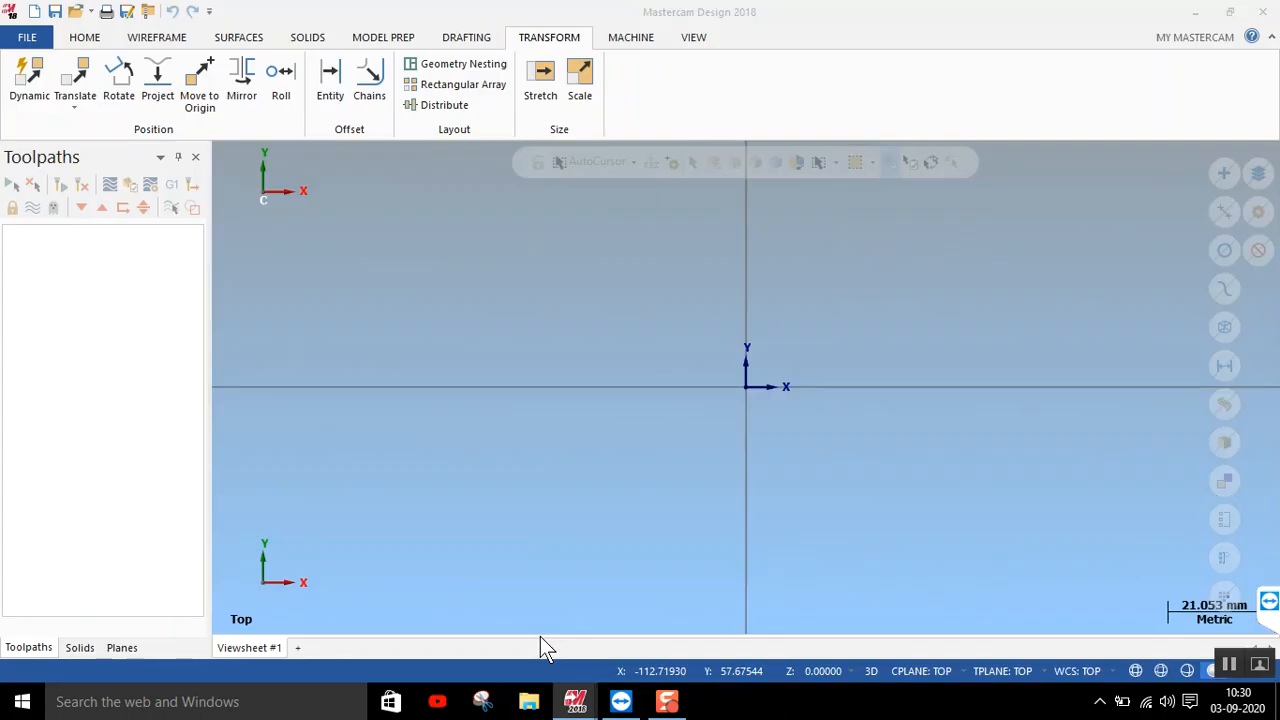
{"action": "scroll", "coordinate": [436, 512], "scroll_direction": "down", "scroll_amount": 1}
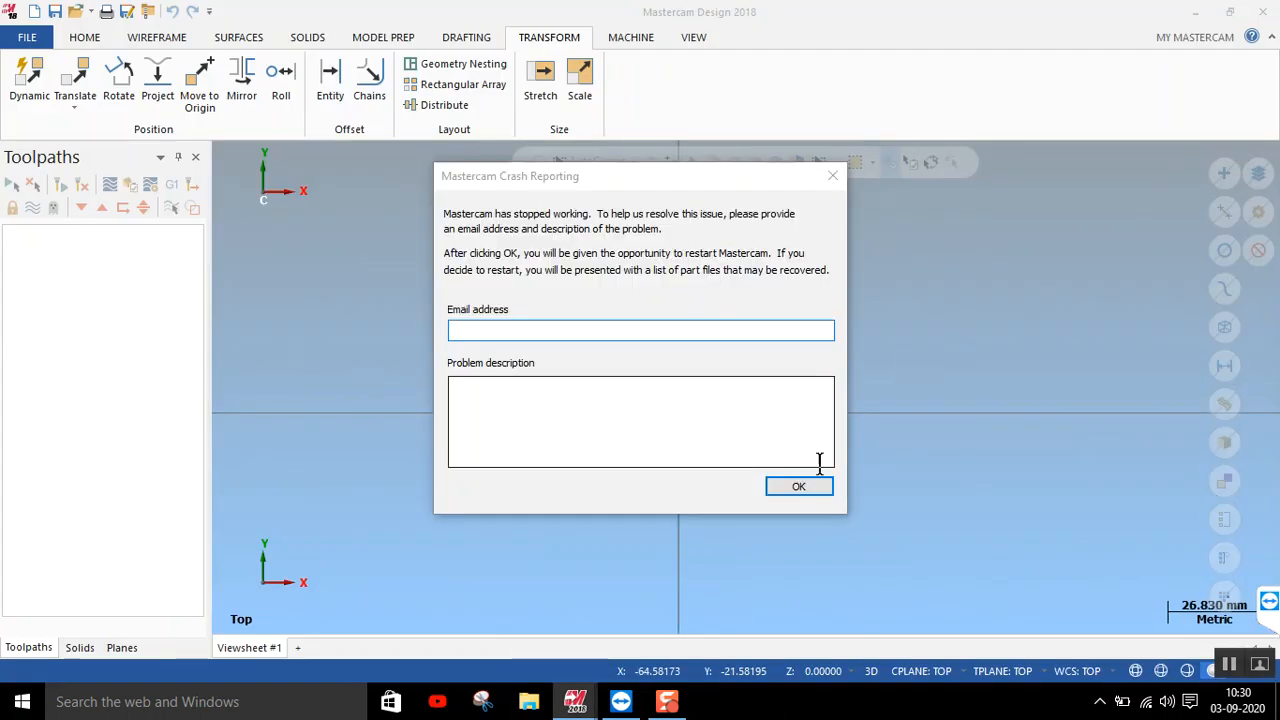
{"action": "left_click", "coordinate": [800, 486]}
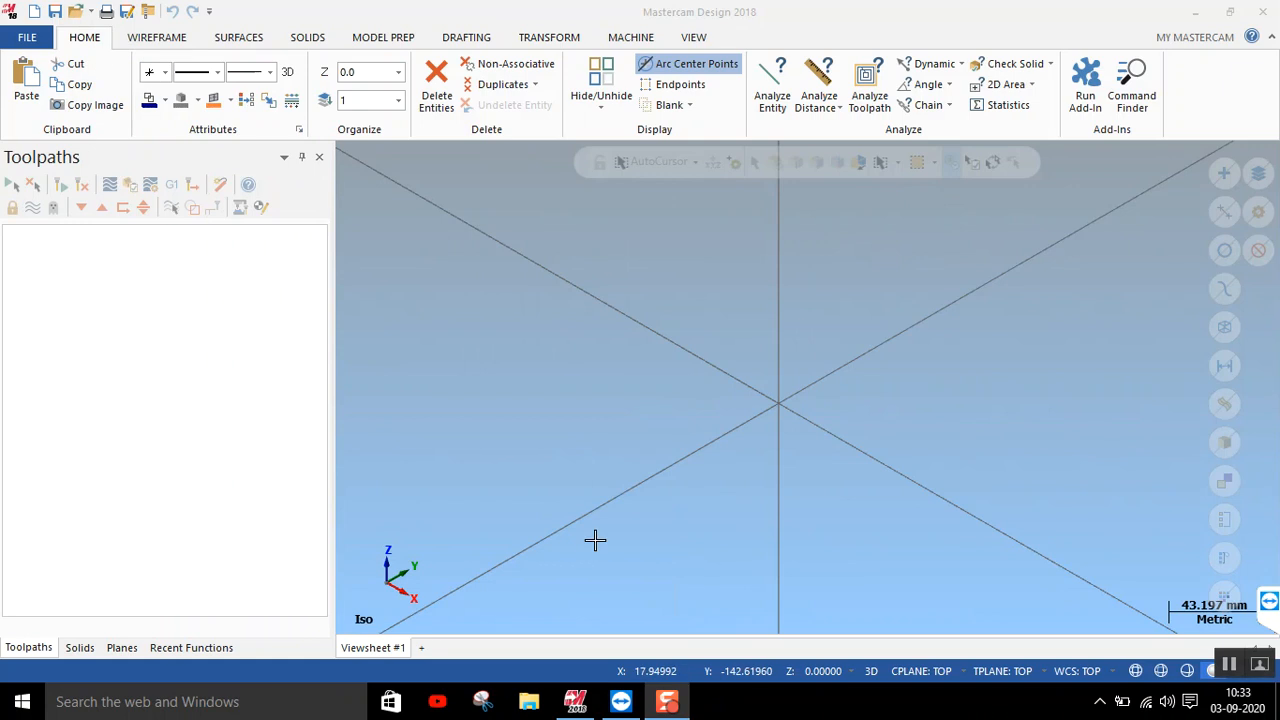
{"action": "left_click", "coordinate": [157, 40]}
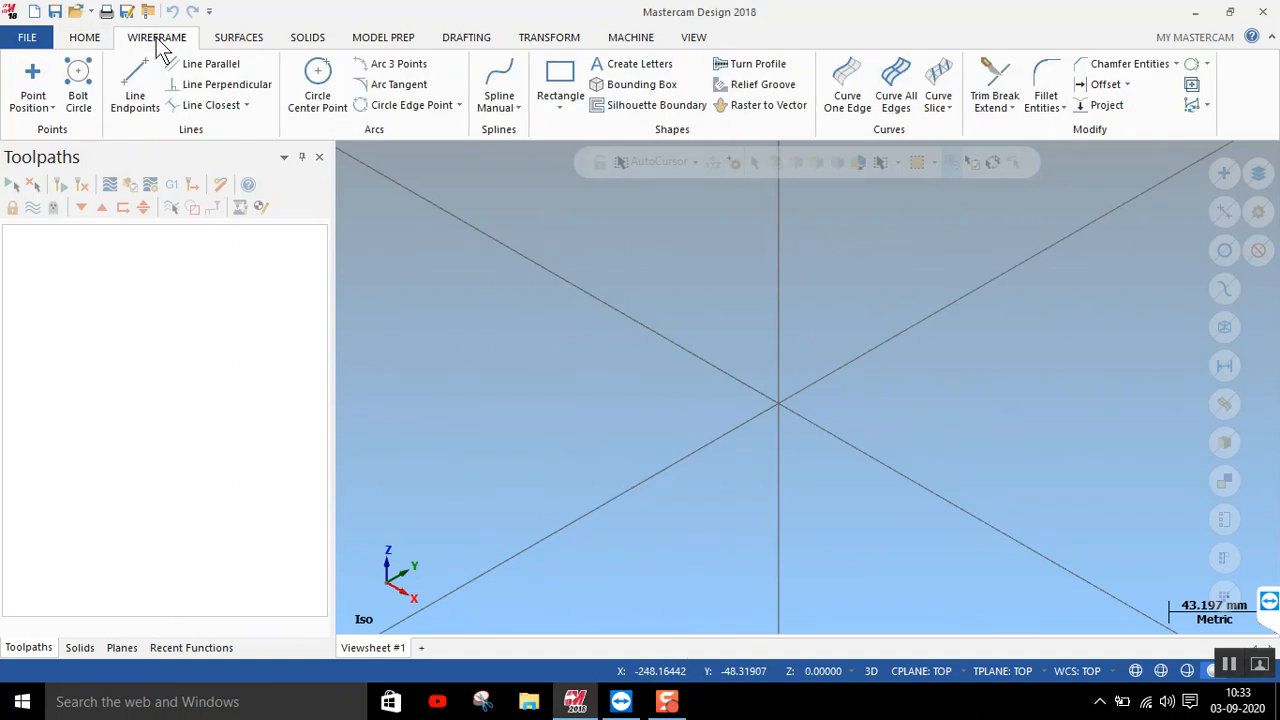
{"action": "scroll", "coordinate": [474, 454], "scroll_direction": "down", "scroll_amount": 2}
{"action": "scroll", "coordinate": [991, 402], "scroll_direction": "up", "scroll_amount": 1}
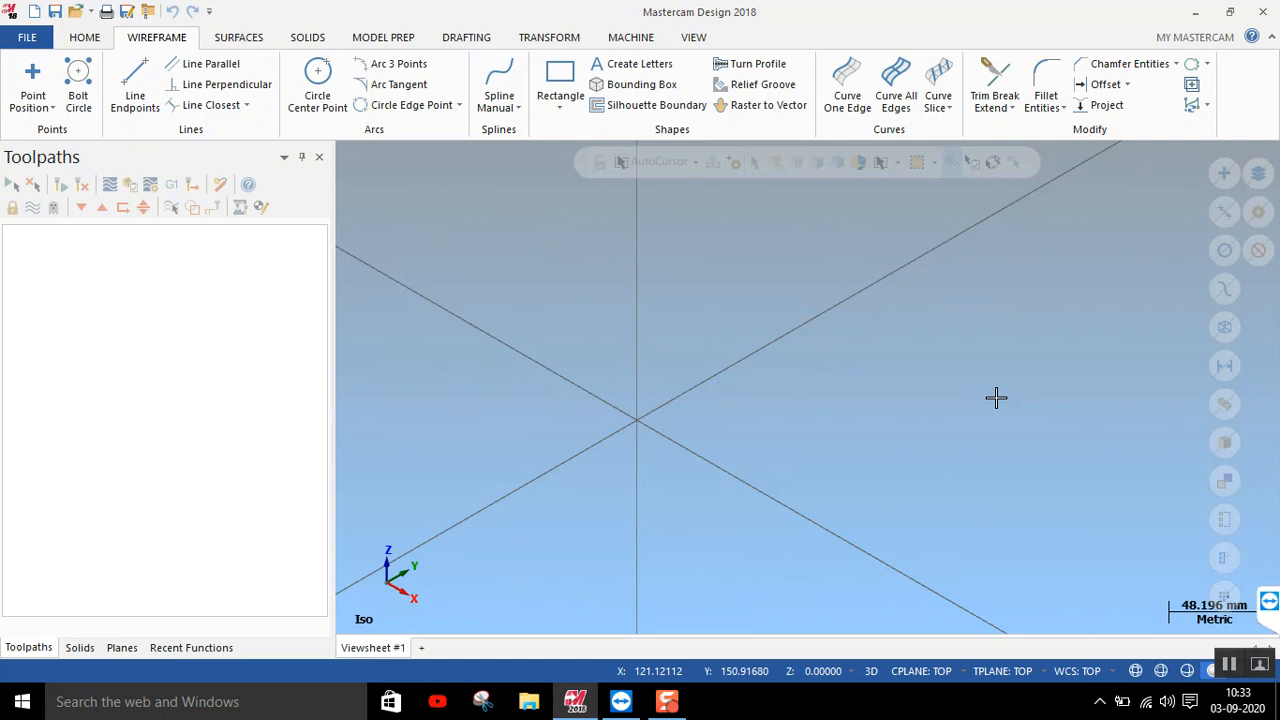
{"action": "left_click", "coordinate": [1229, 664]}
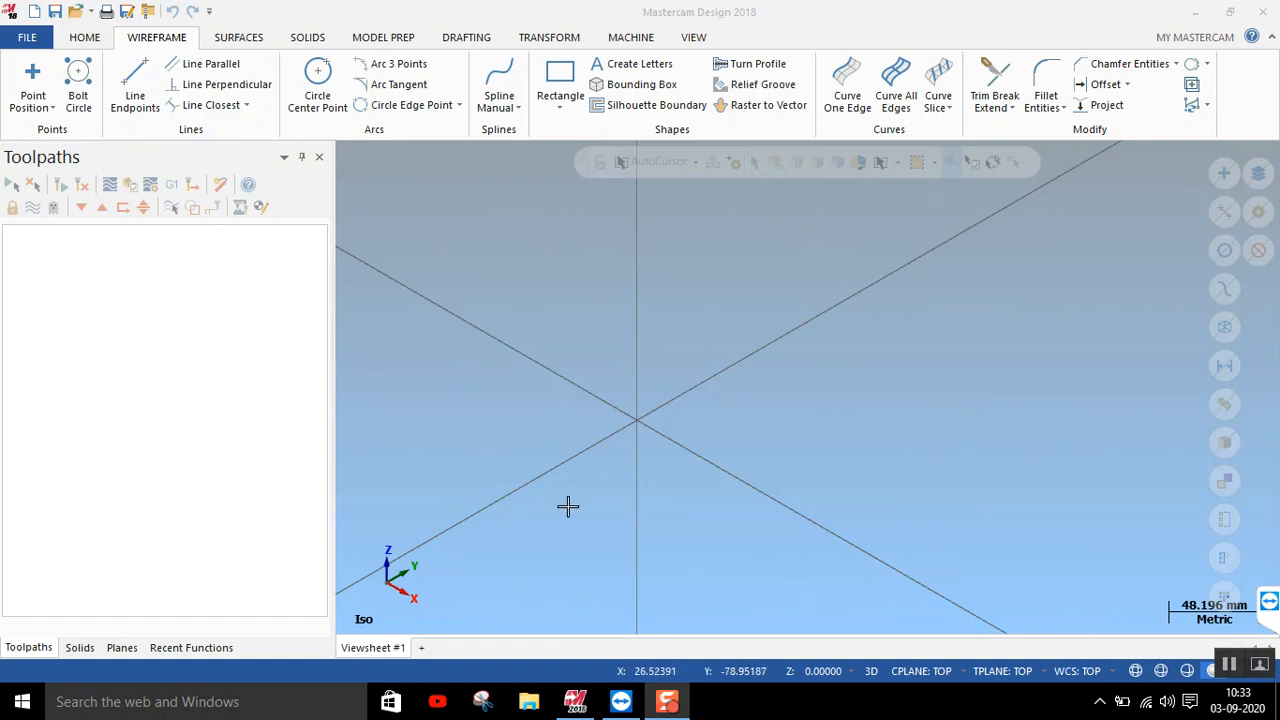
Show the coordinate axes and gnomons in the graphics window
{"action": "left_click", "coordinate": [694, 38]}
{"action": "left_click", "coordinate": [872, 85]}
{"action": "left_click", "coordinate": [921, 85]}
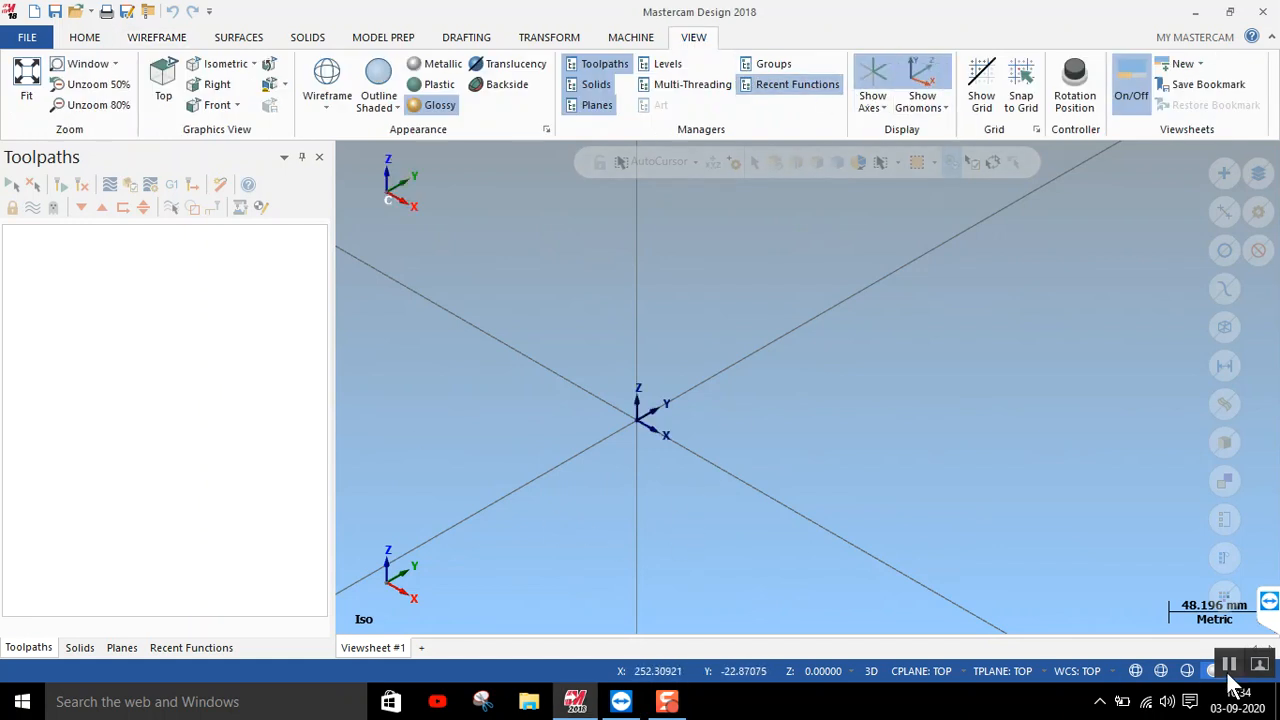
Sketch a wireframe rectangle about 128 mm wide and 206 mm high with its first corner at the origin
{"action": "left_click", "coordinate": [165, 40]}
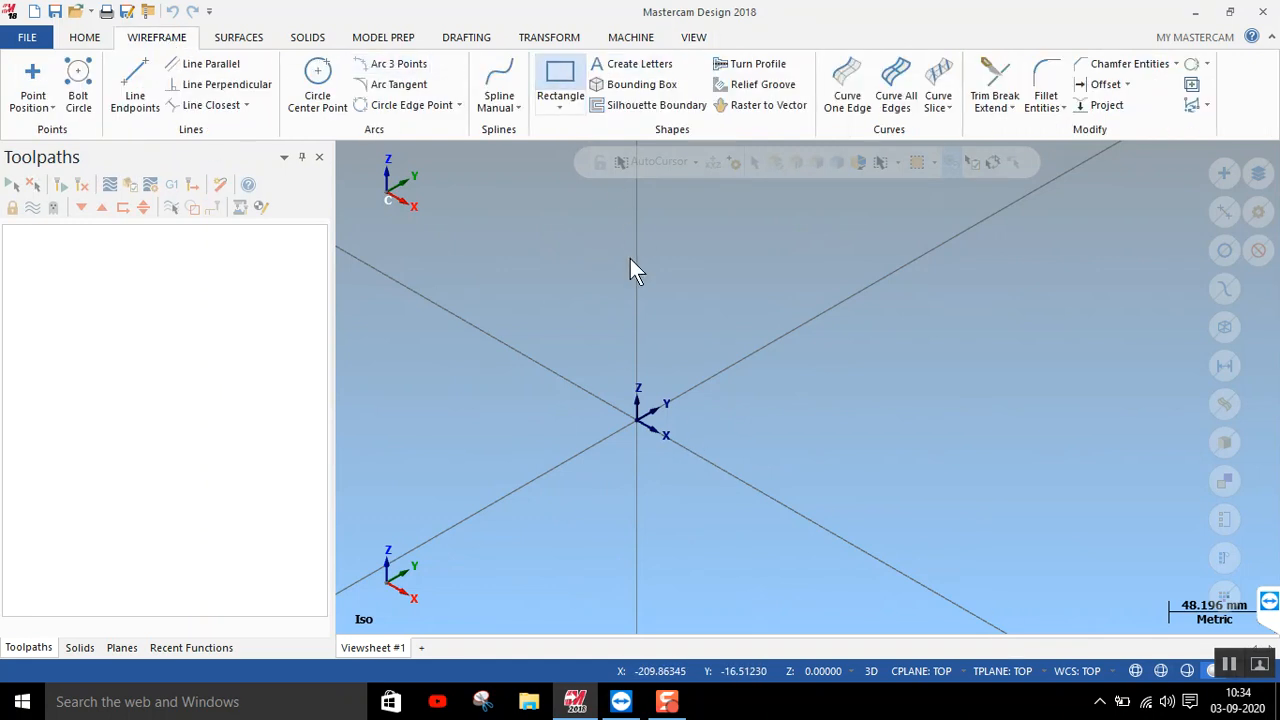
{"action": "left_click", "coordinate": [639, 420]}
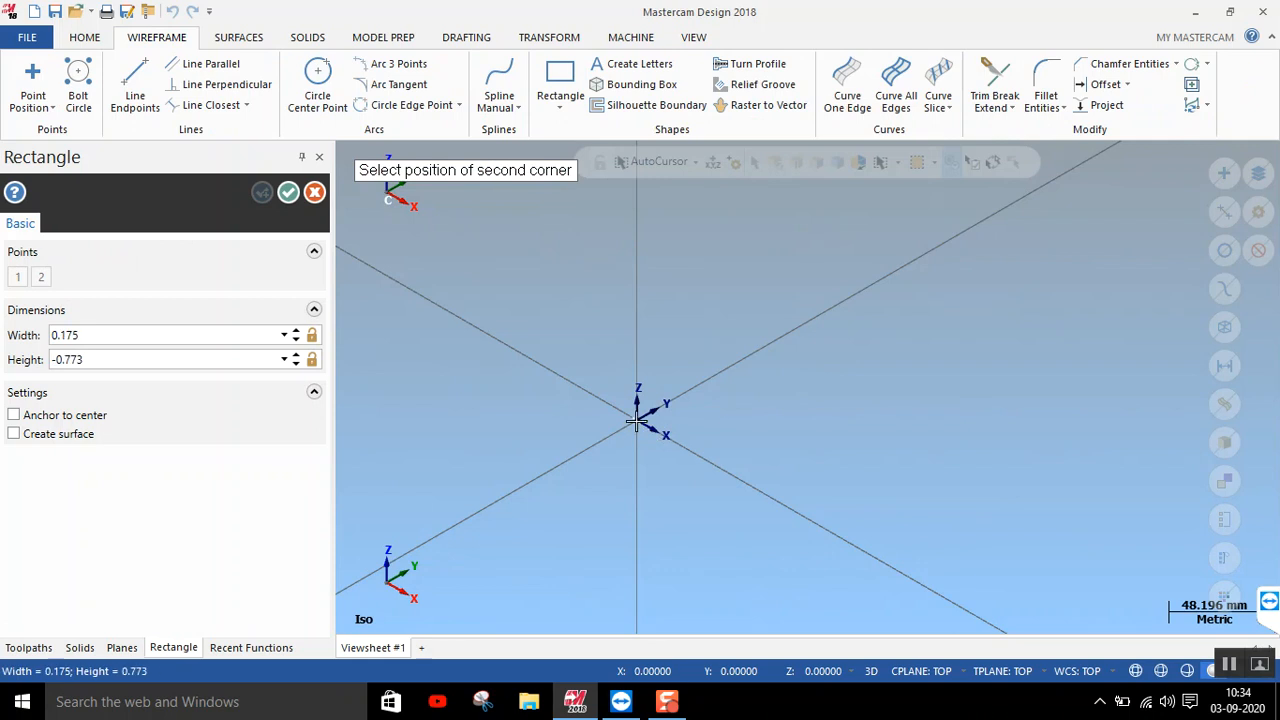
{"action": "left_click", "coordinate": [1077, 360]}
Set the rectangle's width to 125 mm and height to 200 mm, and accept it
{"action": "left_click", "coordinate": [120, 356]}
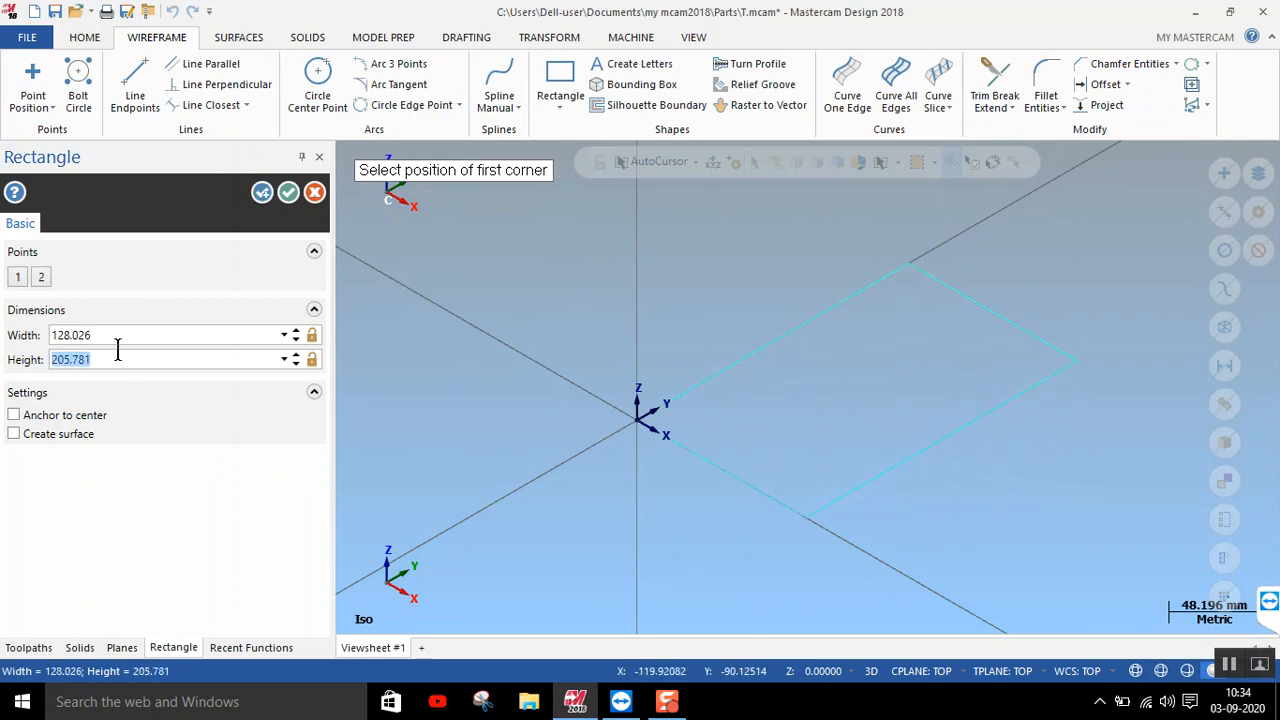
{"action": "left_click", "coordinate": [122, 337]}
{"action": "type", "text": "125"}
{"action": "key", "text": "Return"}
{"action": "left_click", "coordinate": [135, 360]}
{"action": "type", "text": "200"}
{"action": "key", "text": "Return"}
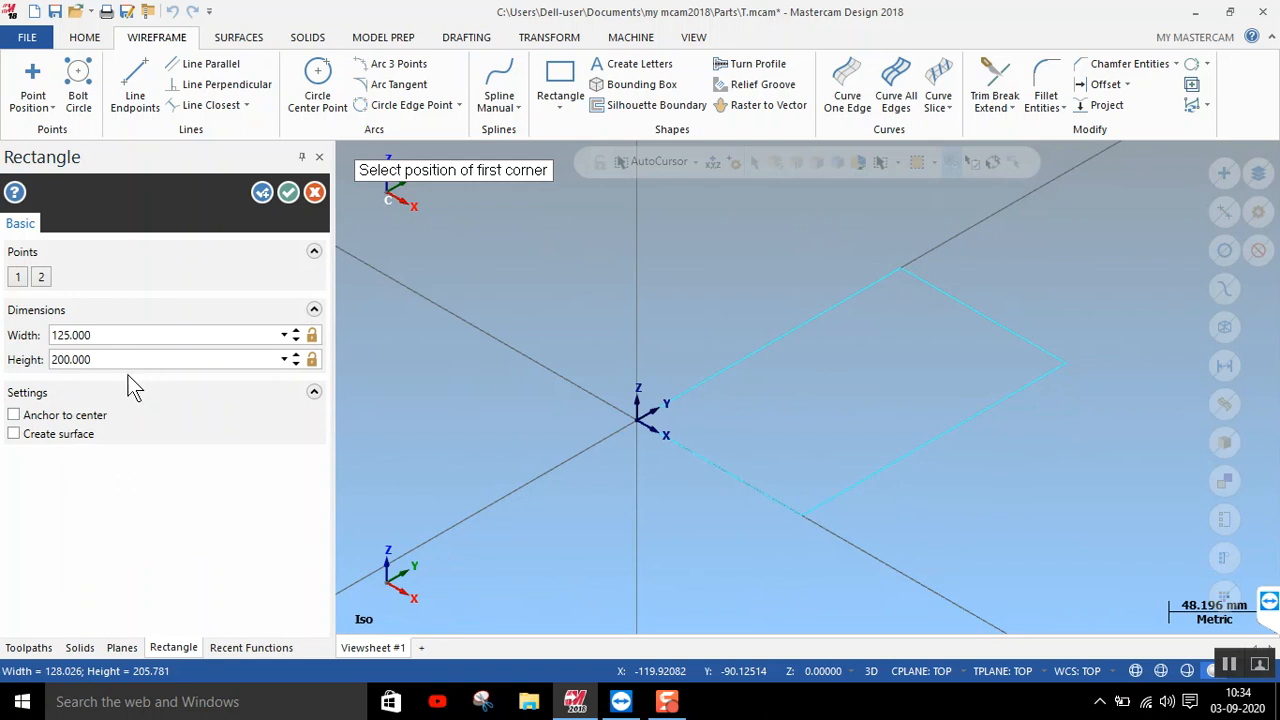
{"action": "left_click", "coordinate": [288, 192]}
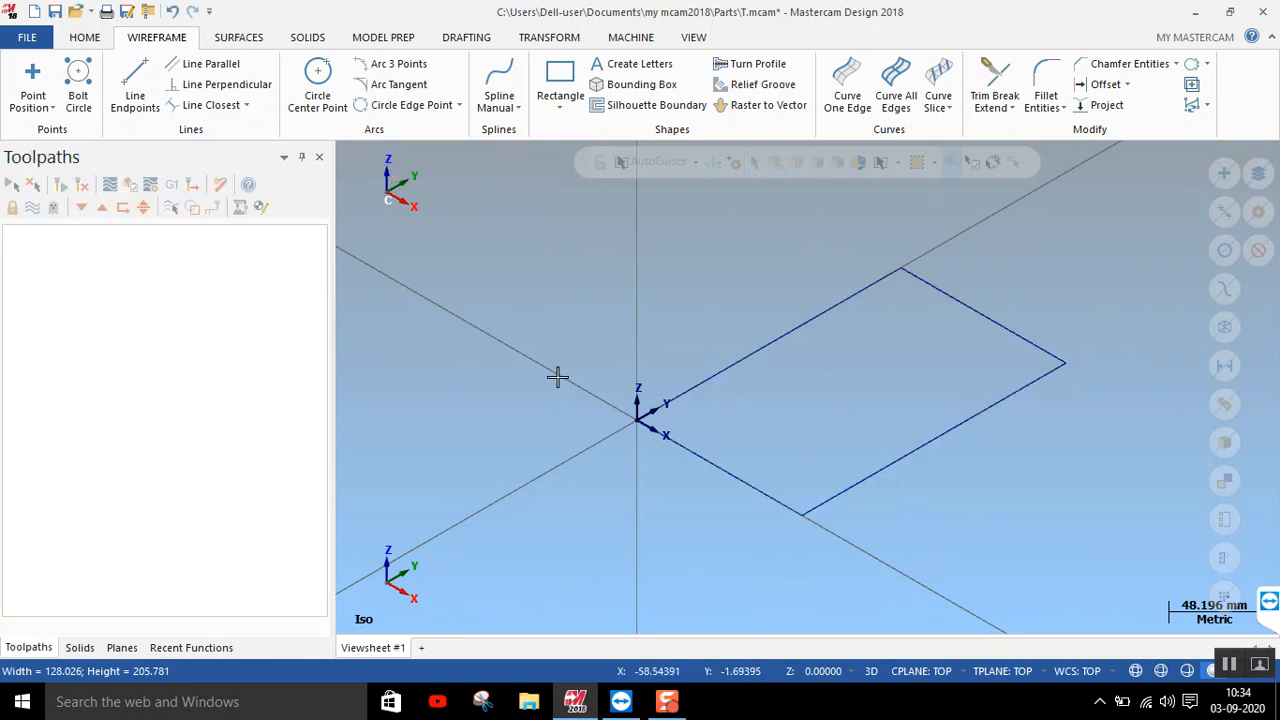
Undo the corner-anchored rectangle and sketch a center-anchored one at the origin, about 175 mm wide and 313 mm high
{"action": "left_click", "coordinate": [172, 11]}
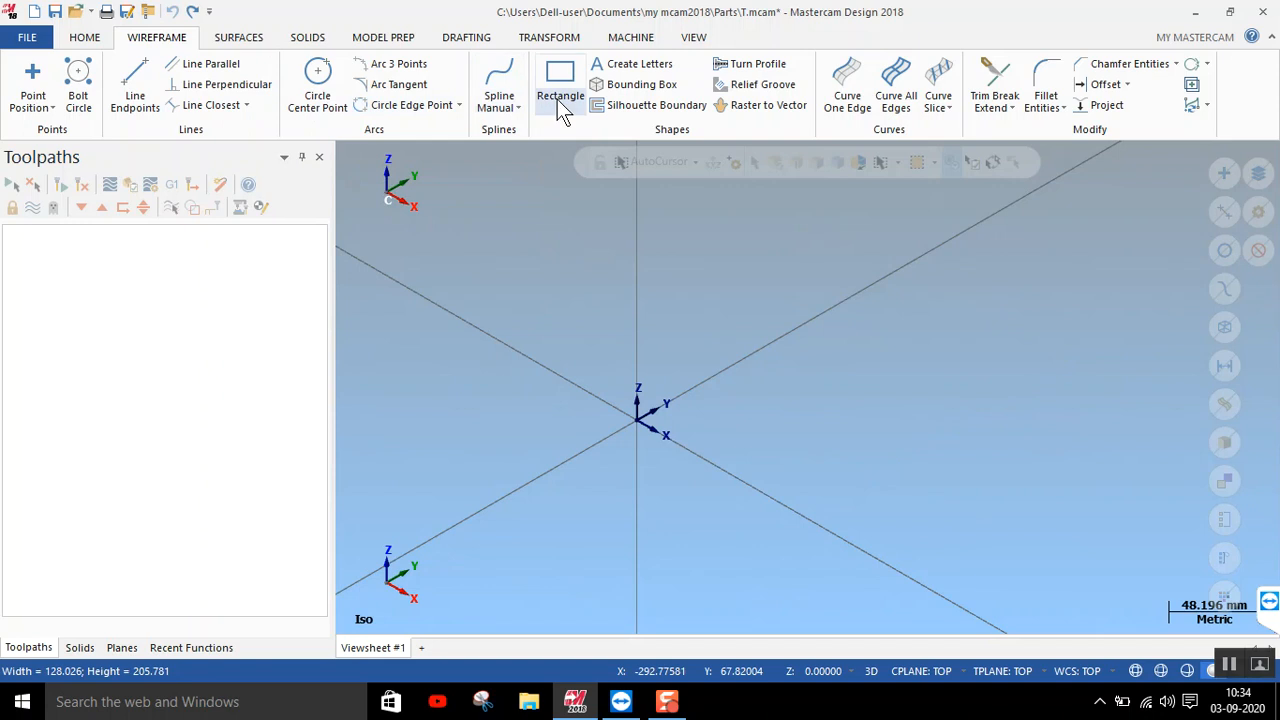
{"action": "left_click", "coordinate": [562, 78]}
{"action": "left_click", "coordinate": [28, 416]}
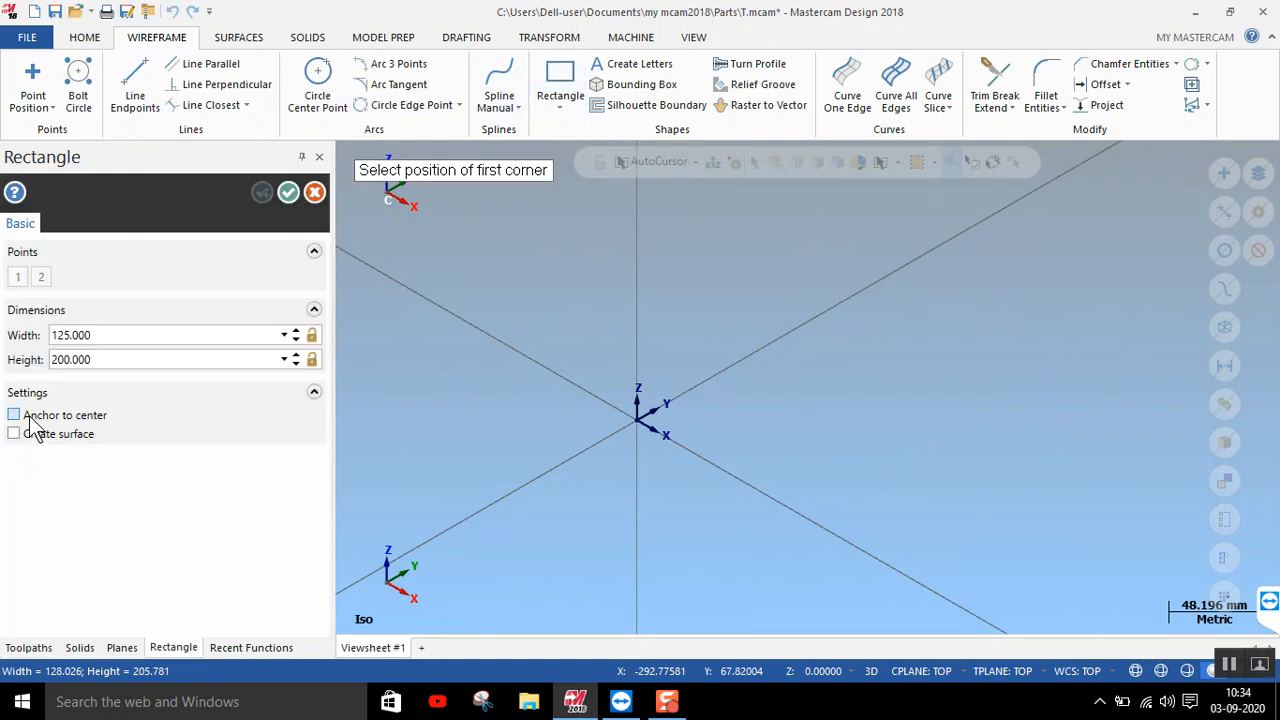
{"action": "left_click", "coordinate": [636, 421]}
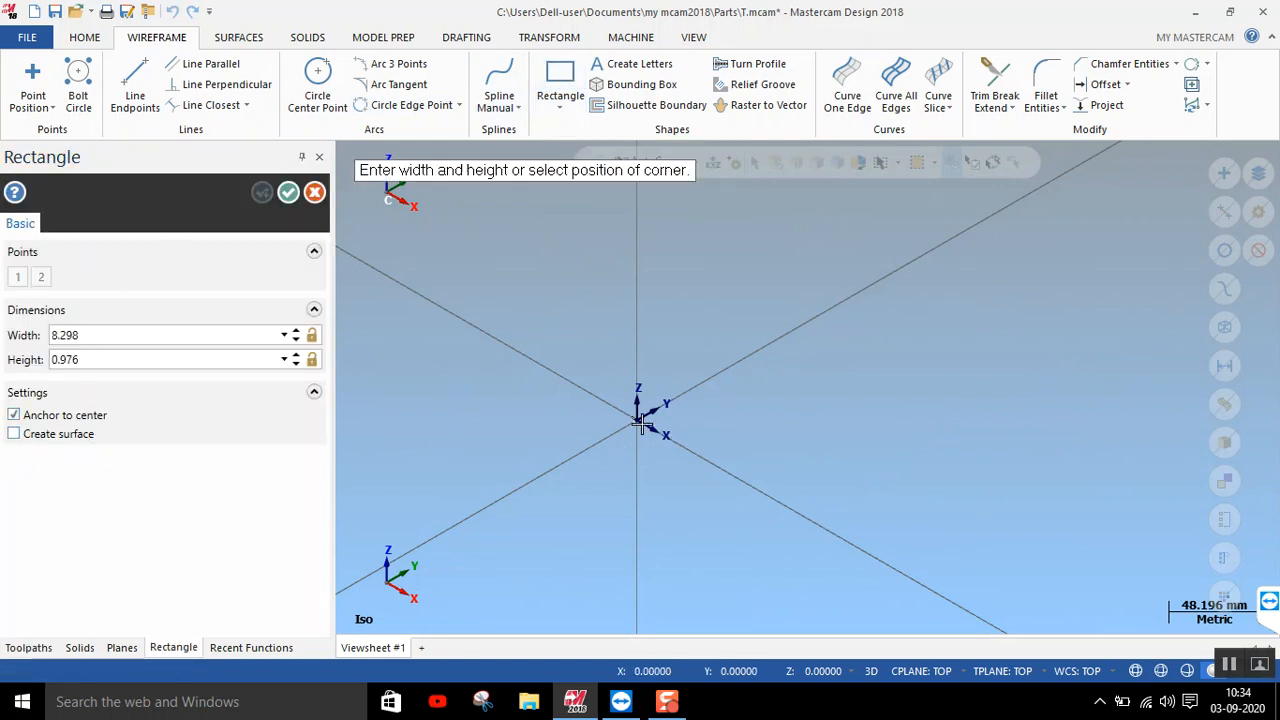
{"action": "left_click", "coordinate": [958, 368]}
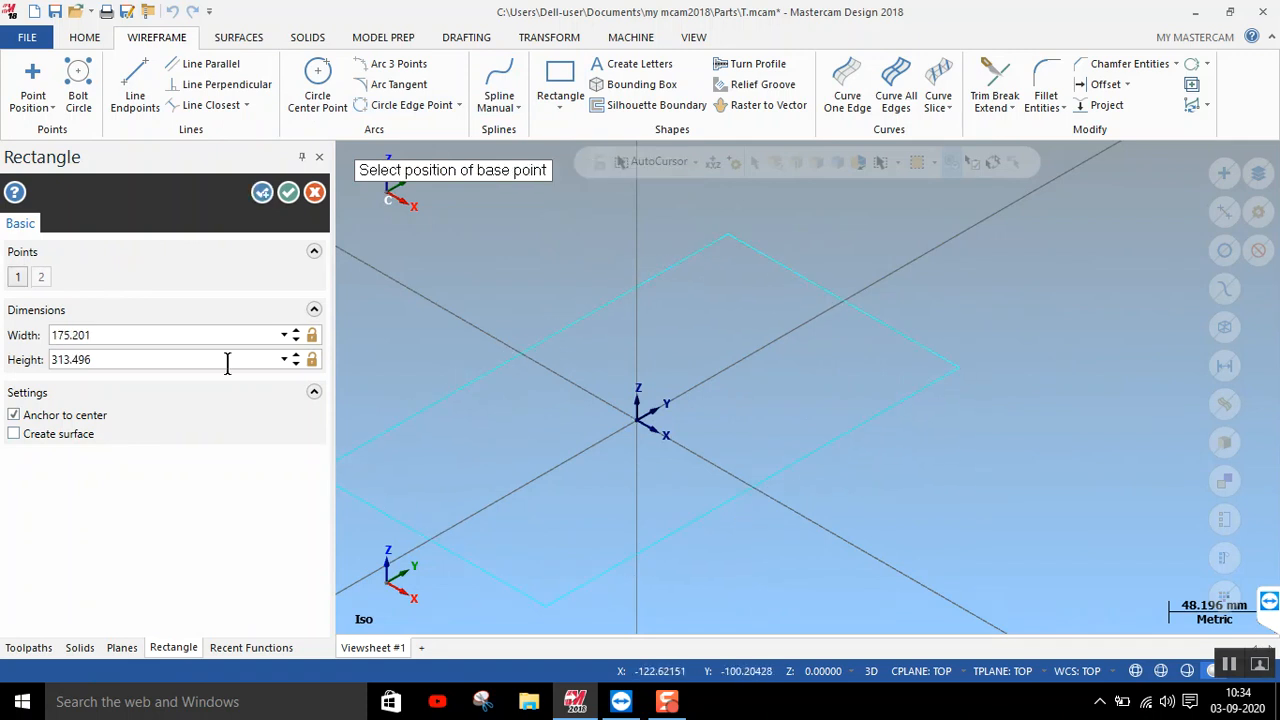
Set the centered rectangle's width to 150 mm and height to 300 mm, and accept it
{"action": "left_click", "coordinate": [113, 337]}
{"action": "type", "text": "150"}
{"action": "key", "text": "Return"}
{"action": "left_click", "coordinate": [100, 362]}
{"action": "type", "text": "300"}
{"action": "key", "text": "Return"}
{"action": "left_click", "coordinate": [288, 192]}
{"action": "scroll", "coordinate": [714, 400], "scroll_direction": "down", "scroll_amount": 3}
{"action": "scroll", "coordinate": [634, 403], "scroll_direction": "up", "scroll_amount": 3}
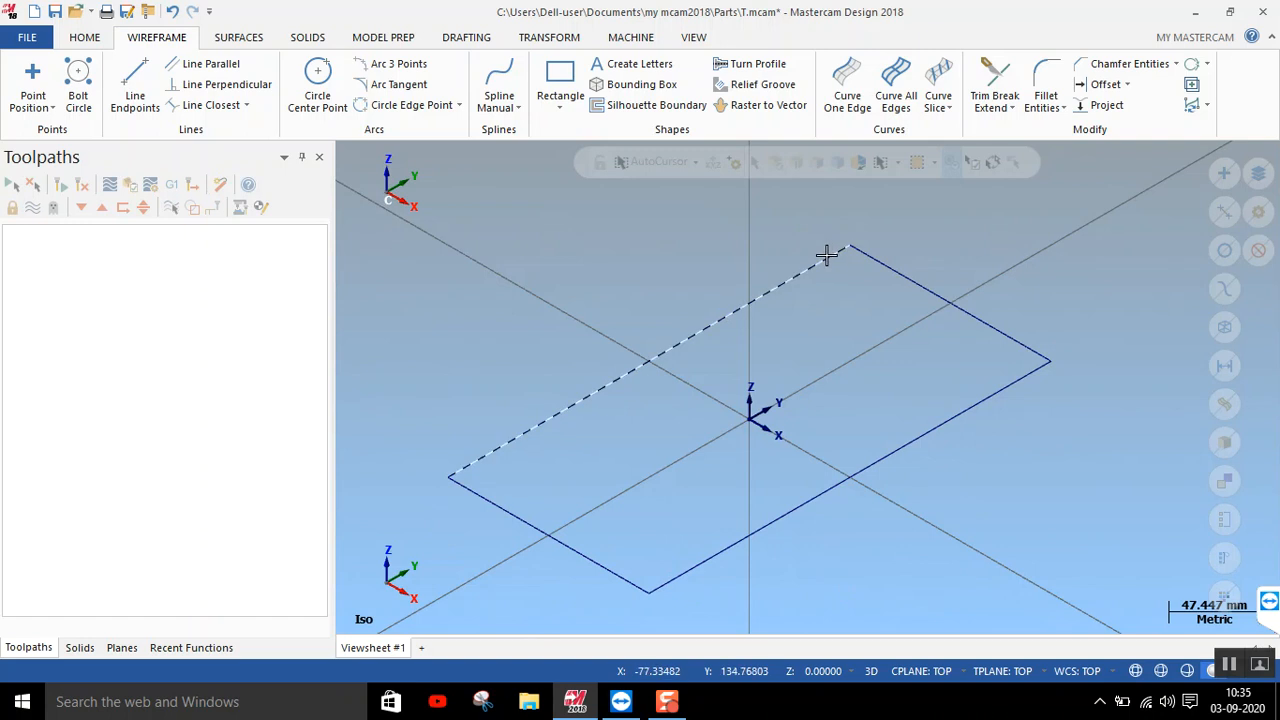
Add the default mill machine to the part
{"action": "left_click", "coordinate": [634, 40]}
{"action": "left_click", "coordinate": [27, 88]}
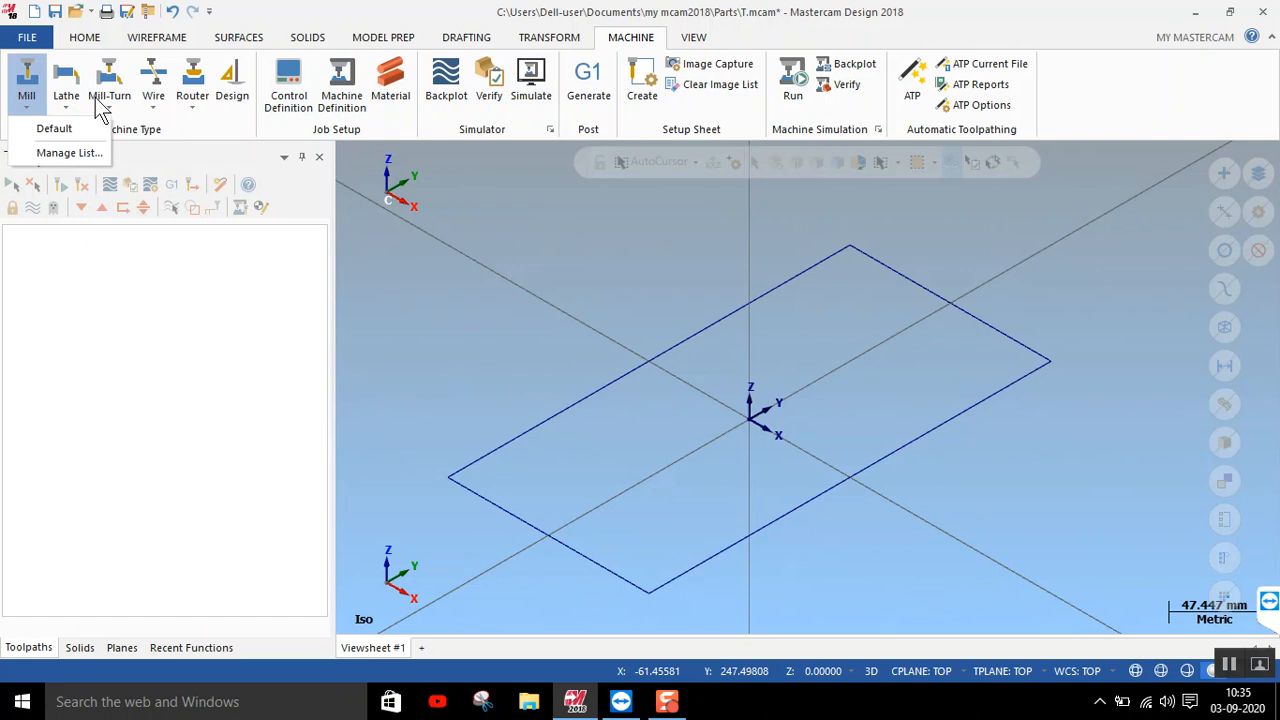
{"action": "left_click", "coordinate": [49, 129]}
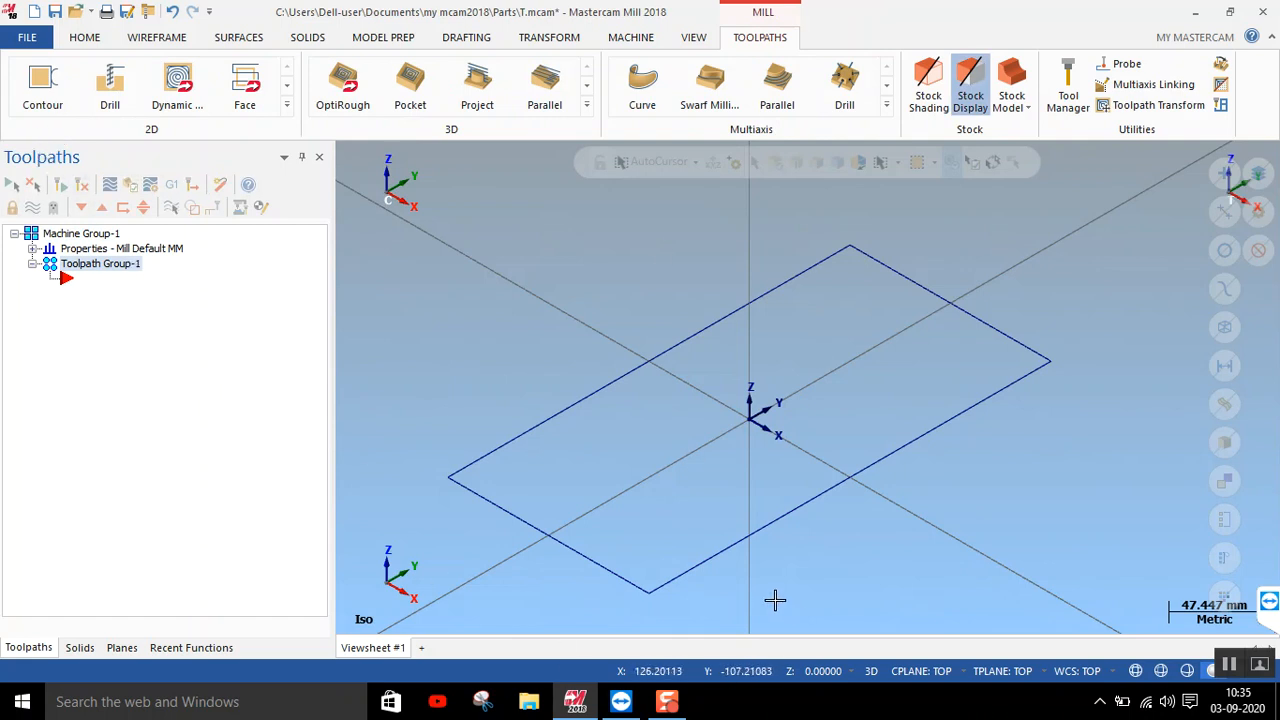
Start a 2D Contour toolpath and chain the whole rectangle as its geometry
{"action": "left_click", "coordinate": [40, 97]}
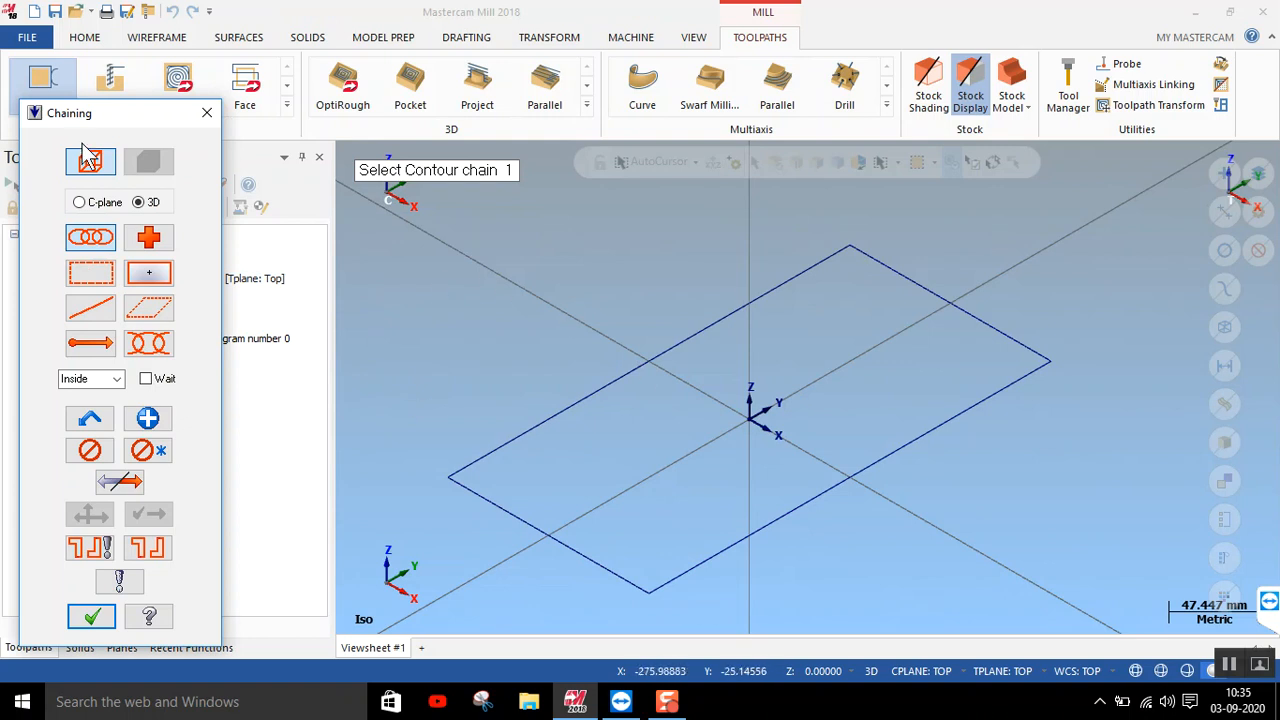
{"action": "left_click", "coordinate": [580, 398]}
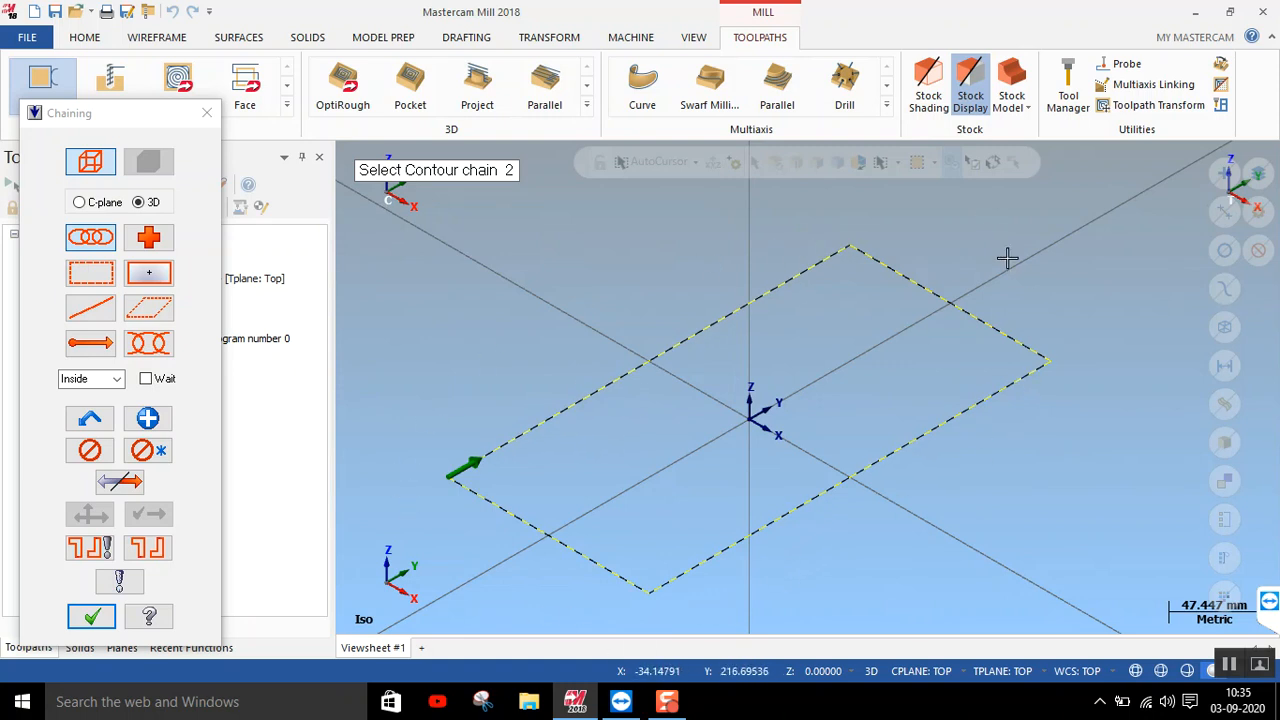
{"action": "left_click", "coordinate": [91, 616]}
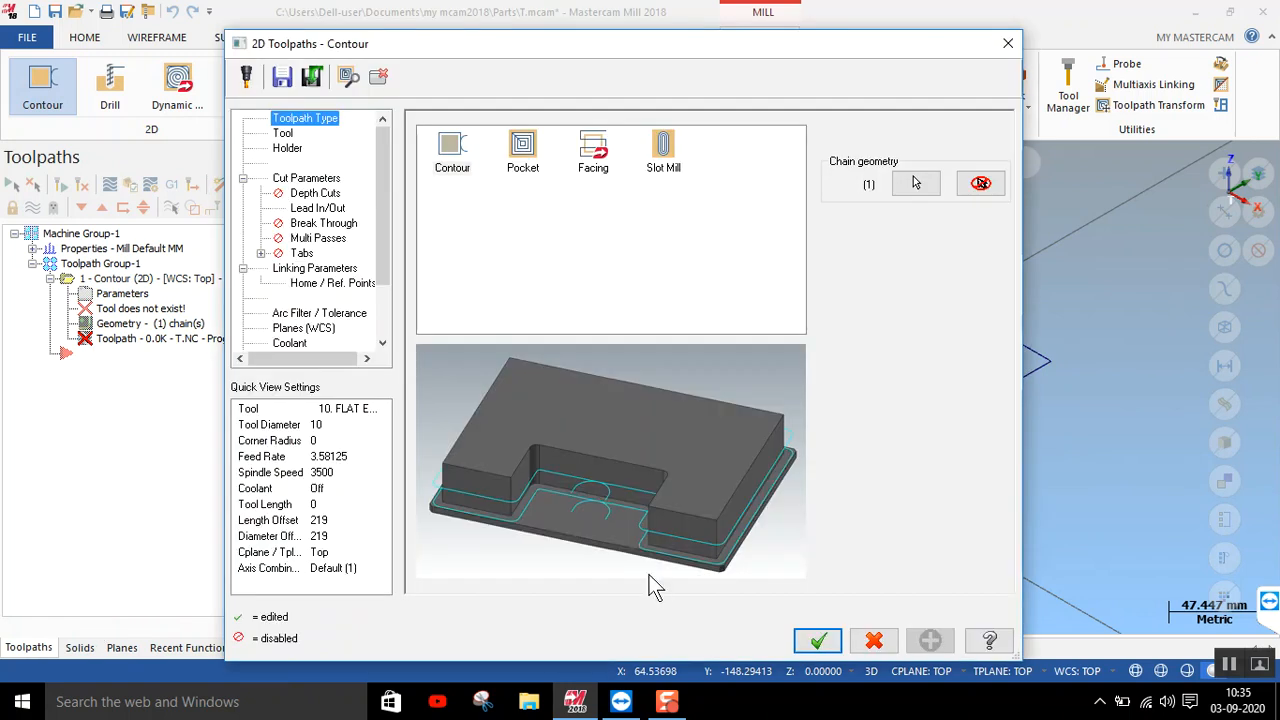
Assign the 10 mm flat end mill from the tool library to the contour operation and generate the toolpath
{"action": "left_click", "coordinate": [284, 134]}
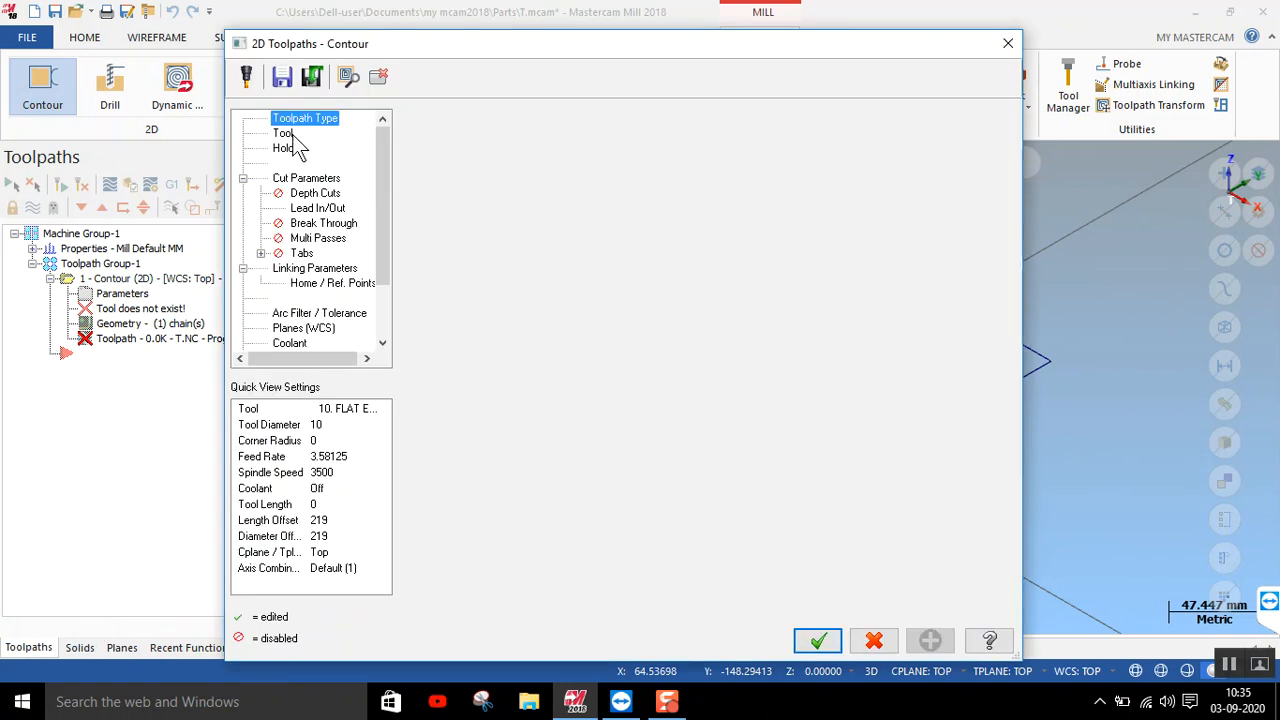
{"action": "left_click", "coordinate": [460, 425]}
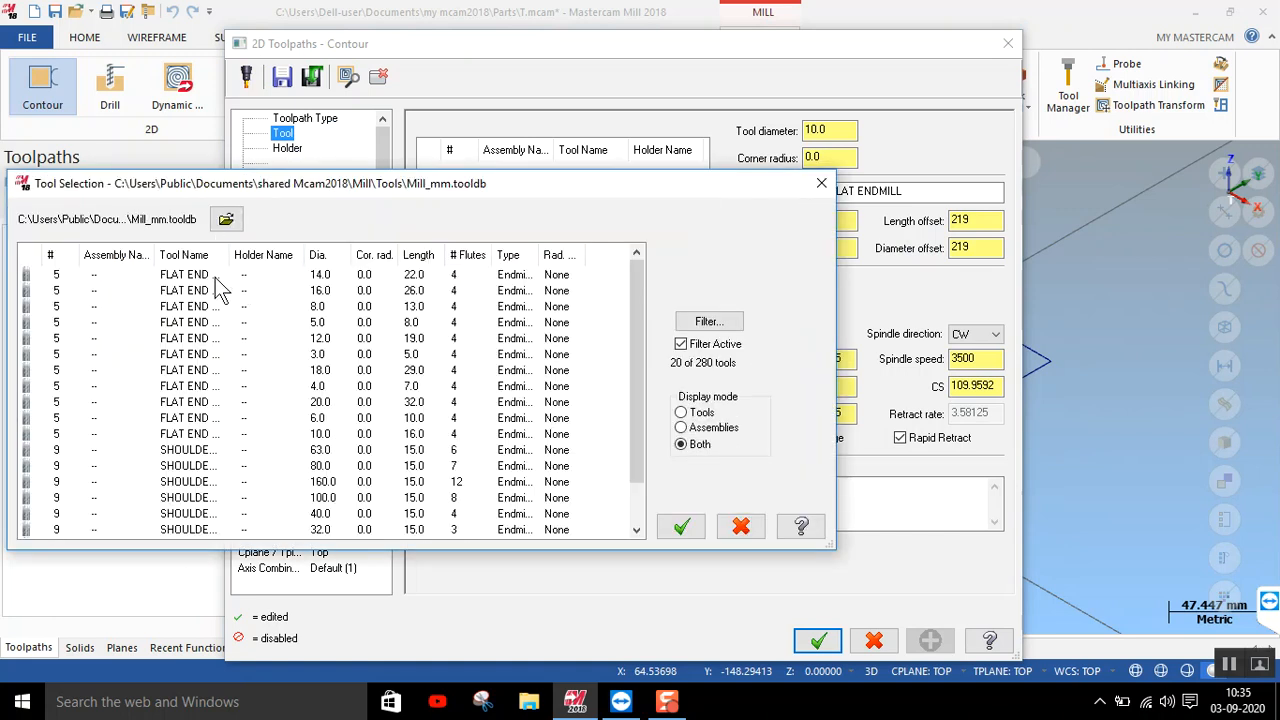
{"action": "left_click", "coordinate": [205, 279]}
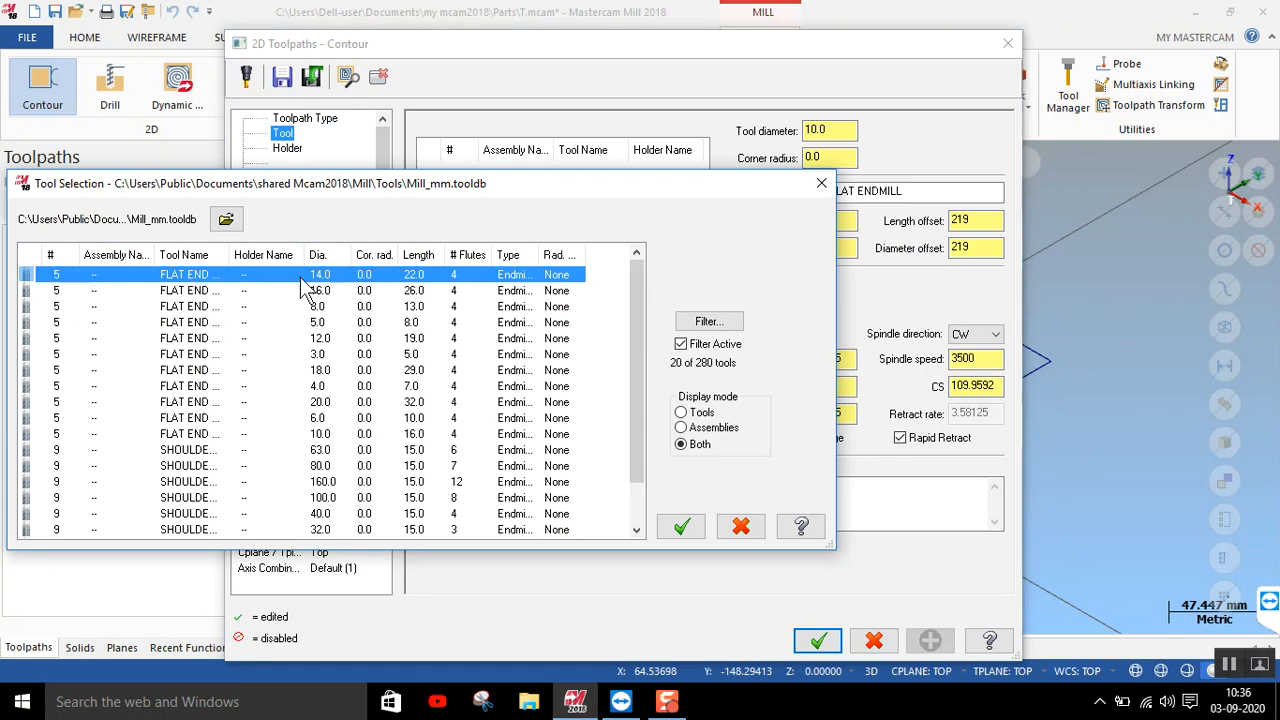
{"action": "left_click", "coordinate": [302, 434]}
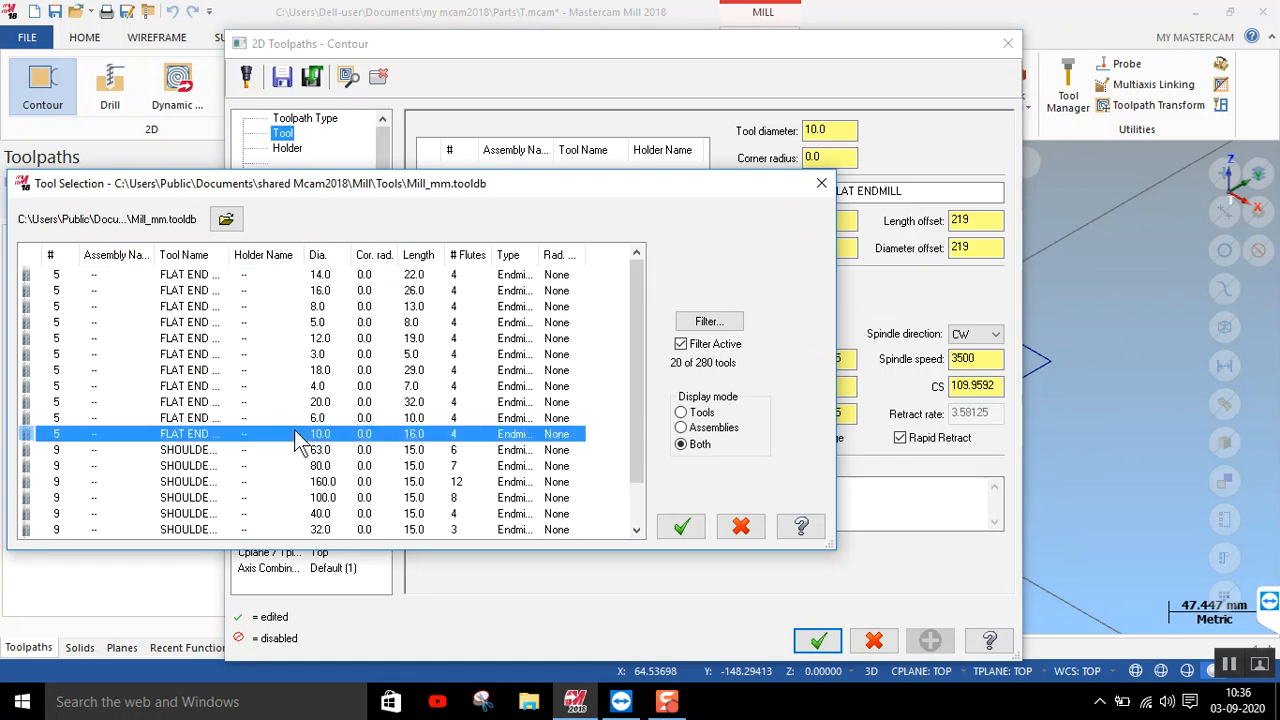
{"action": "left_click", "coordinate": [672, 526]}
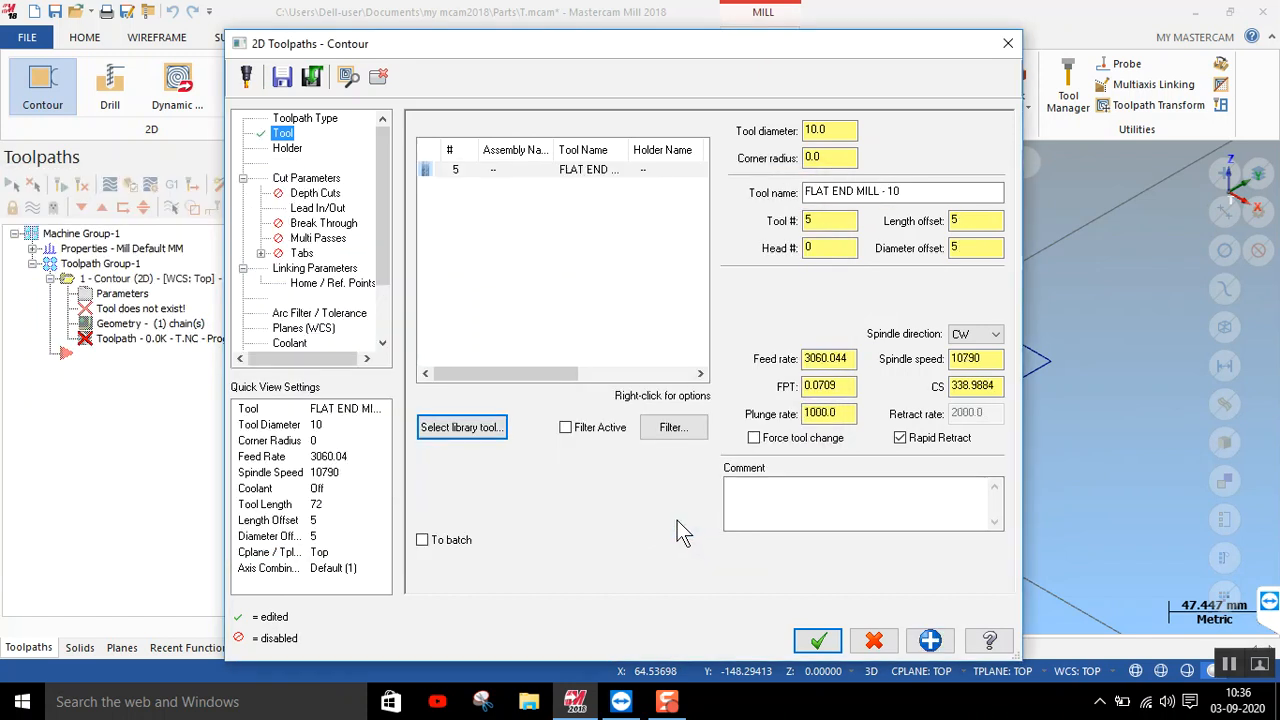
{"action": "left_click", "coordinate": [818, 640]}
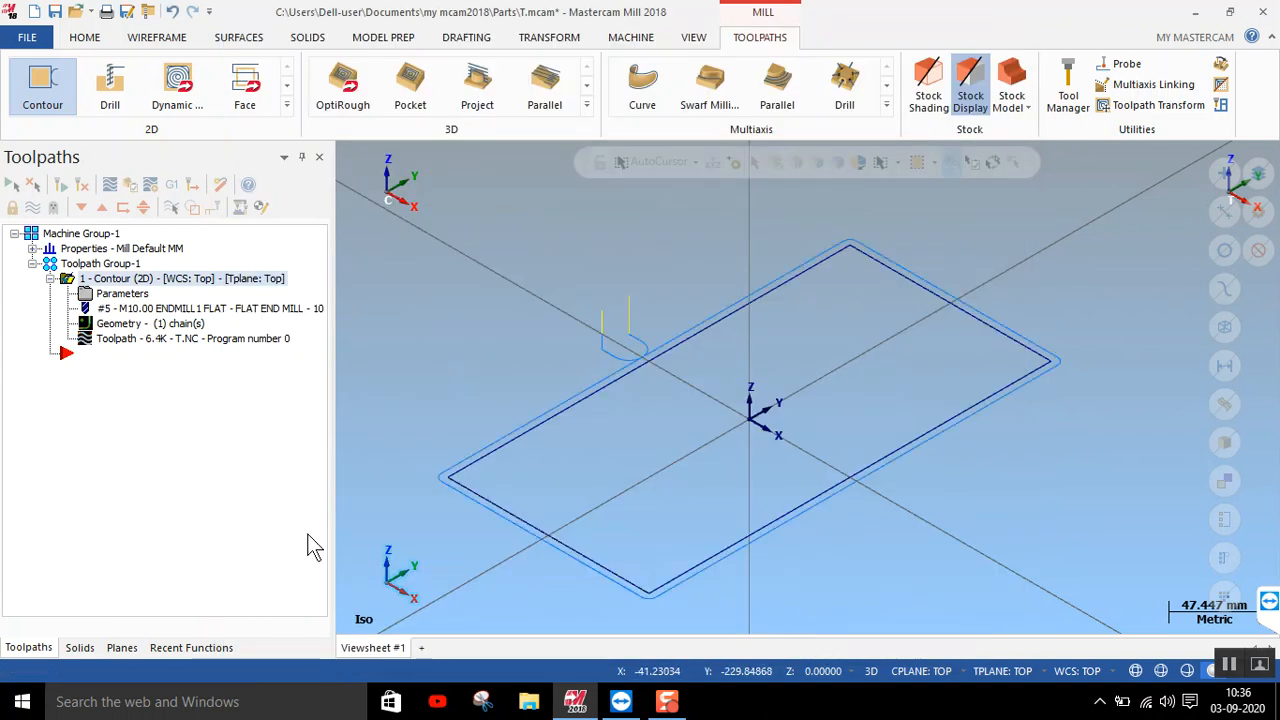
Backplot the contour toolpath to its end at a faster playback speed and close the simulation
{"action": "key", "text": "alt+b"}
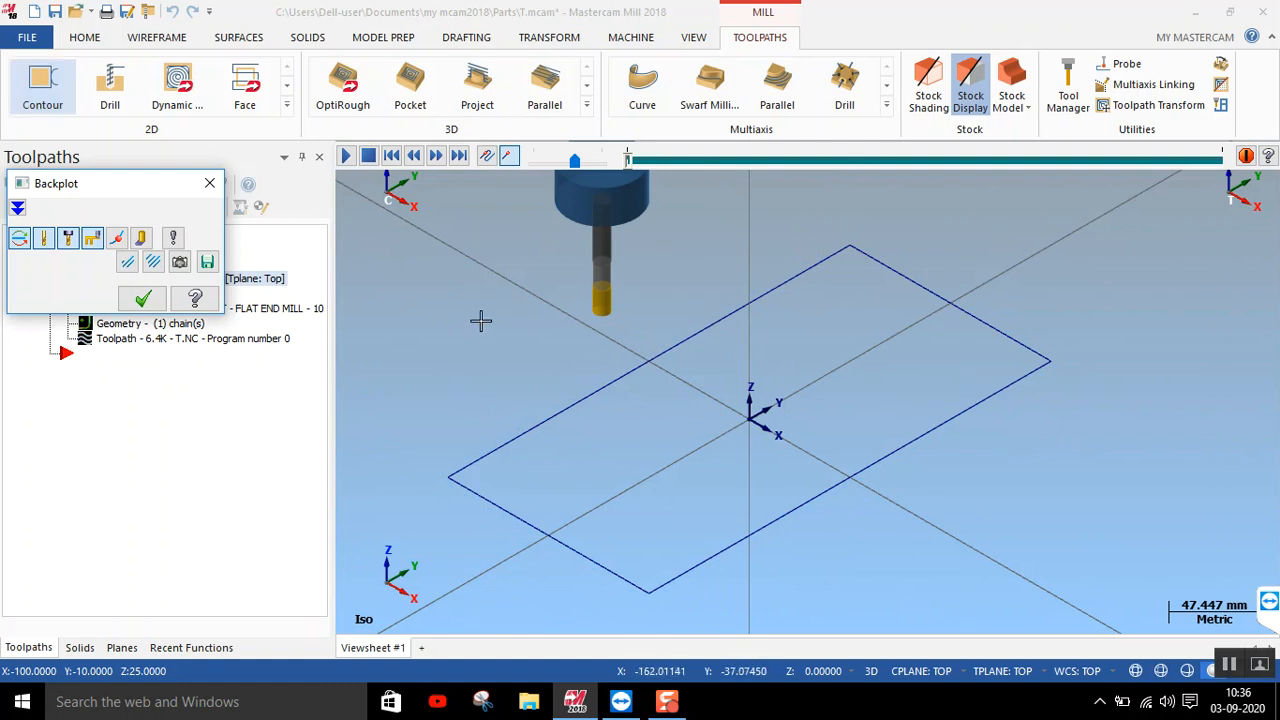
{"action": "left_click", "coordinate": [343, 159]}
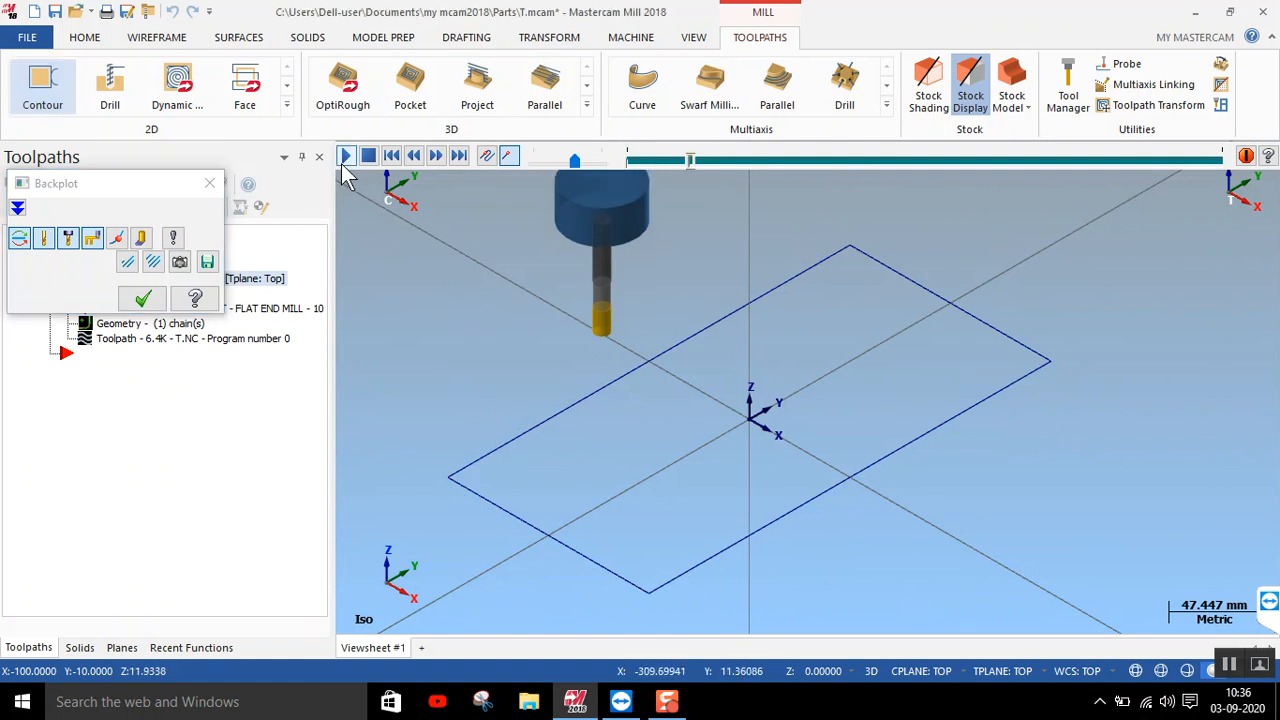
{"action": "left_click", "coordinate": [590, 165]}
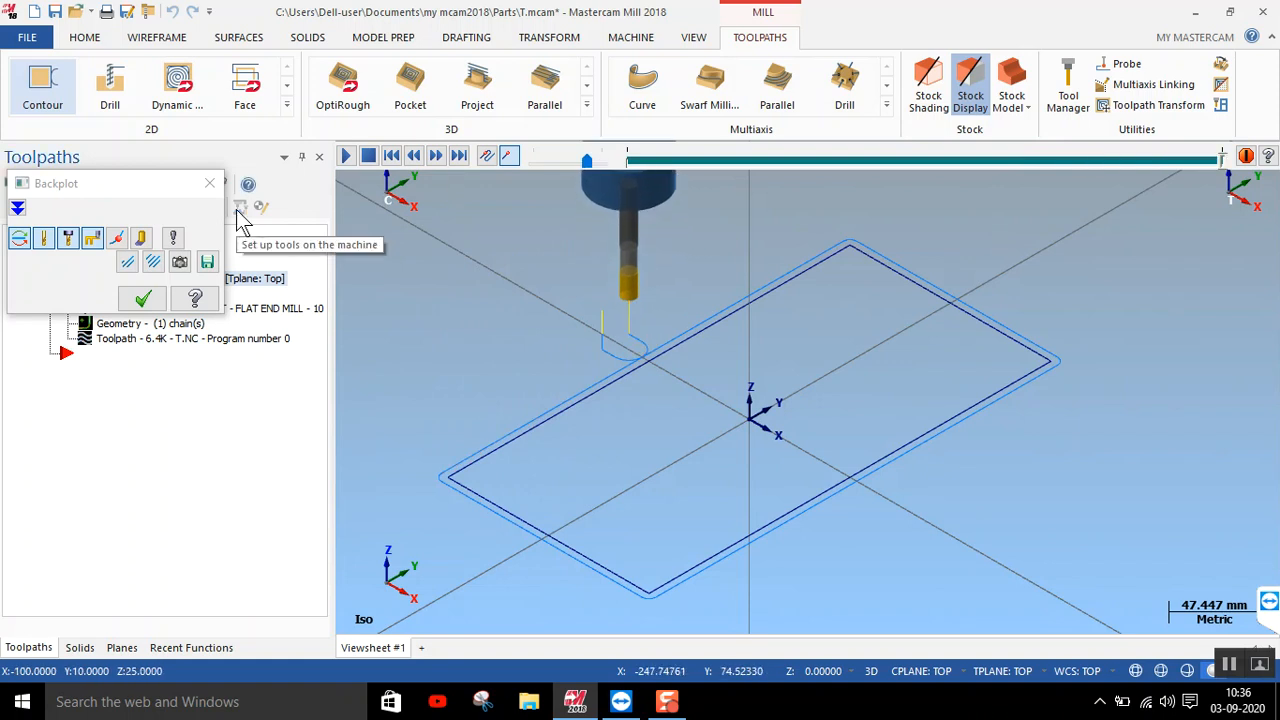
{"action": "left_click", "coordinate": [143, 299]}
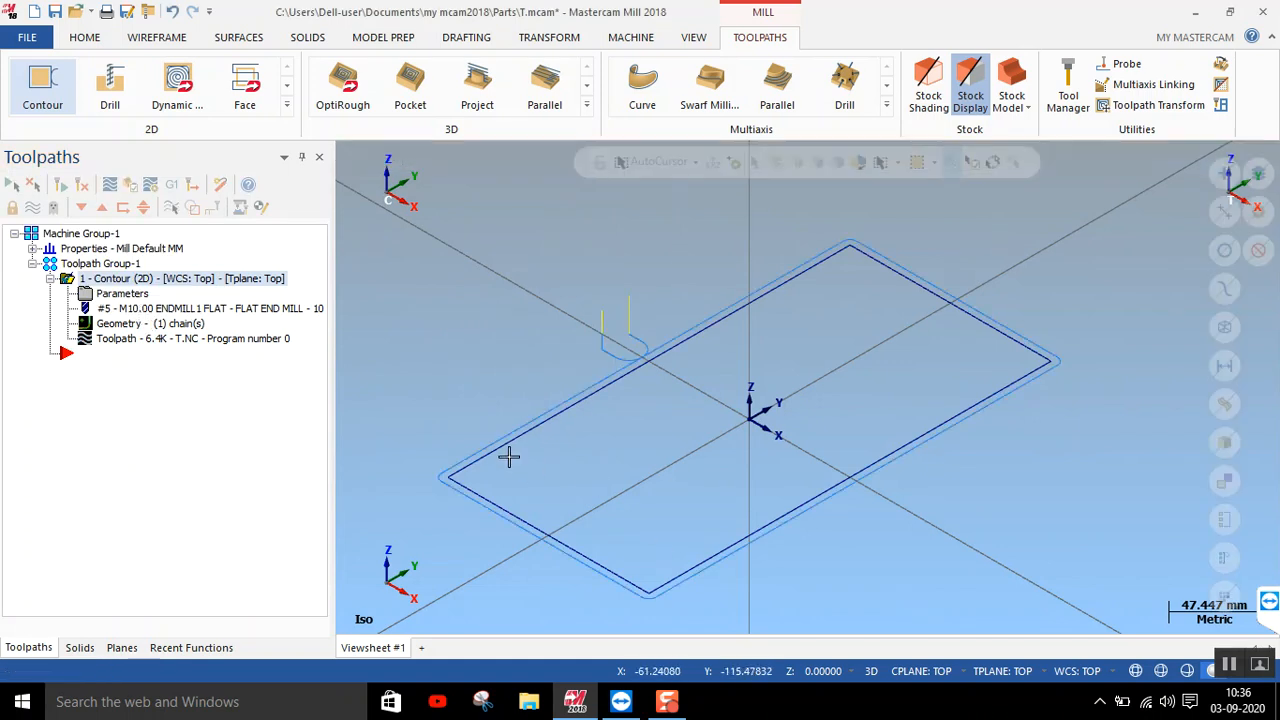
Set the contour operation's compensation type to Off and regenerate the toolpath
{"action": "scroll", "coordinate": [514, 449], "scroll_direction": "up", "scroll_amount": 3}
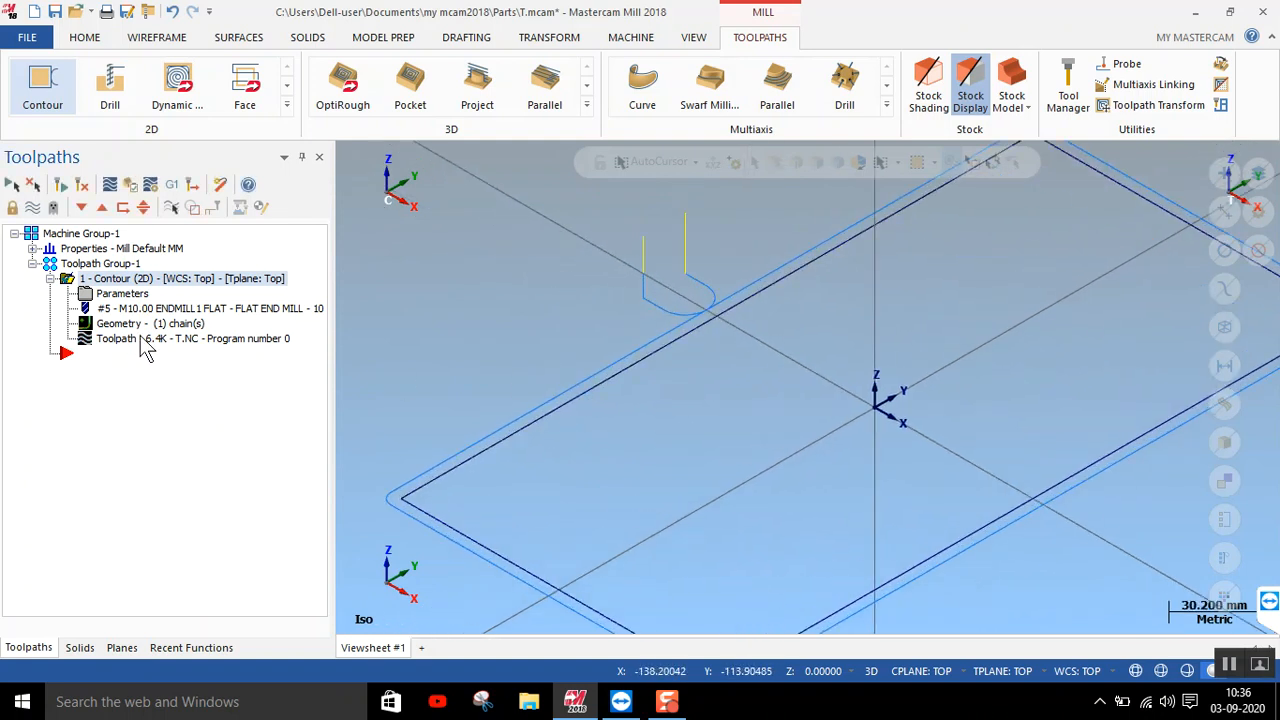
{"action": "left_click", "coordinate": [122, 294]}
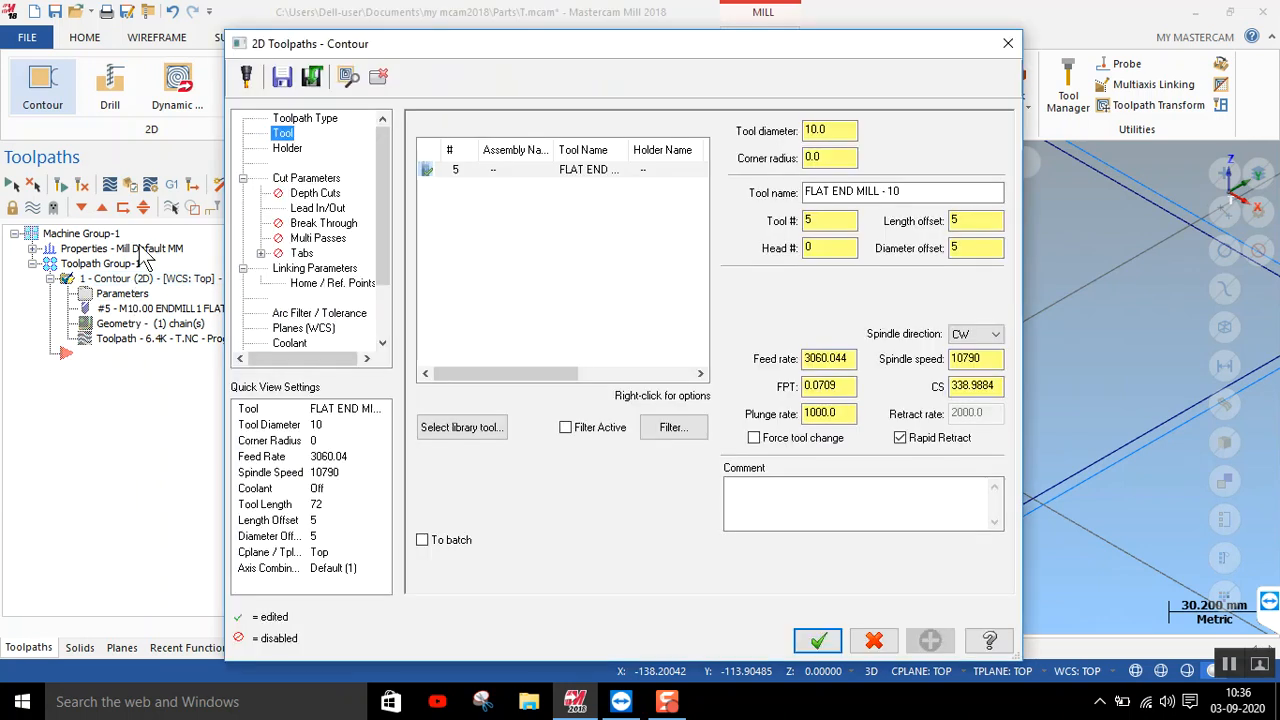
{"action": "left_click", "coordinate": [329, 179]}
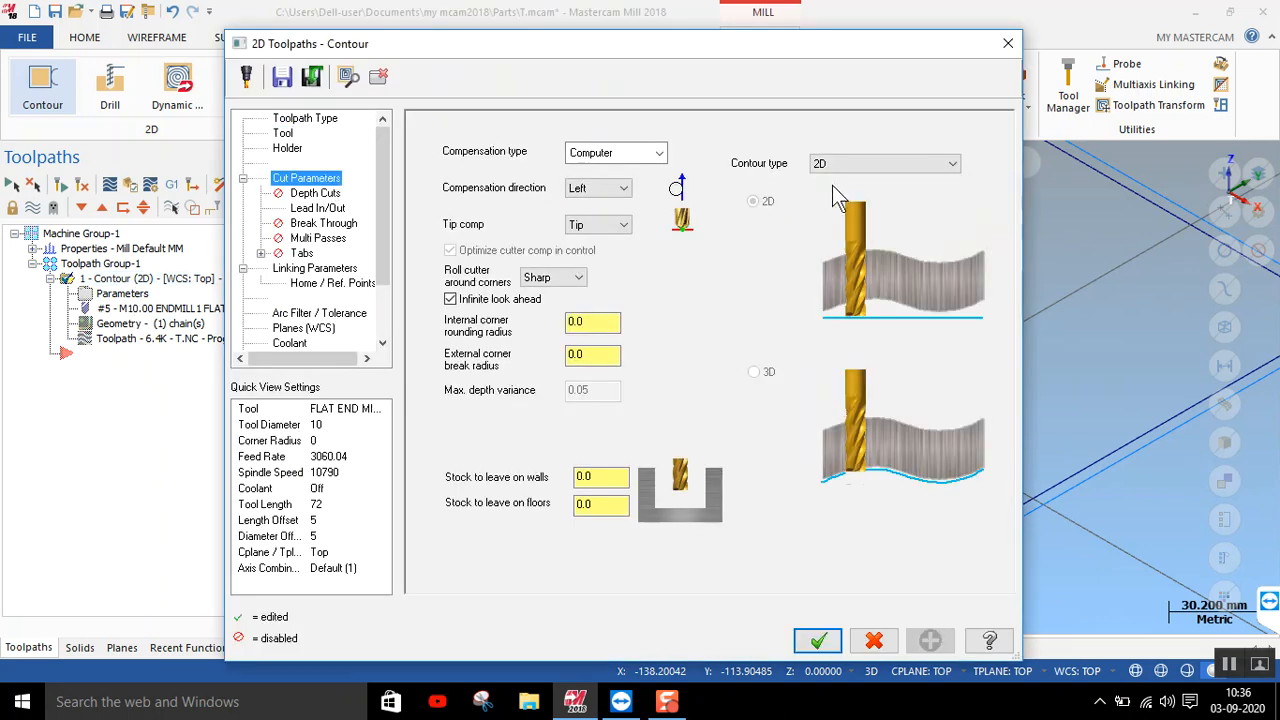
{"action": "left_click", "coordinate": [632, 160]}
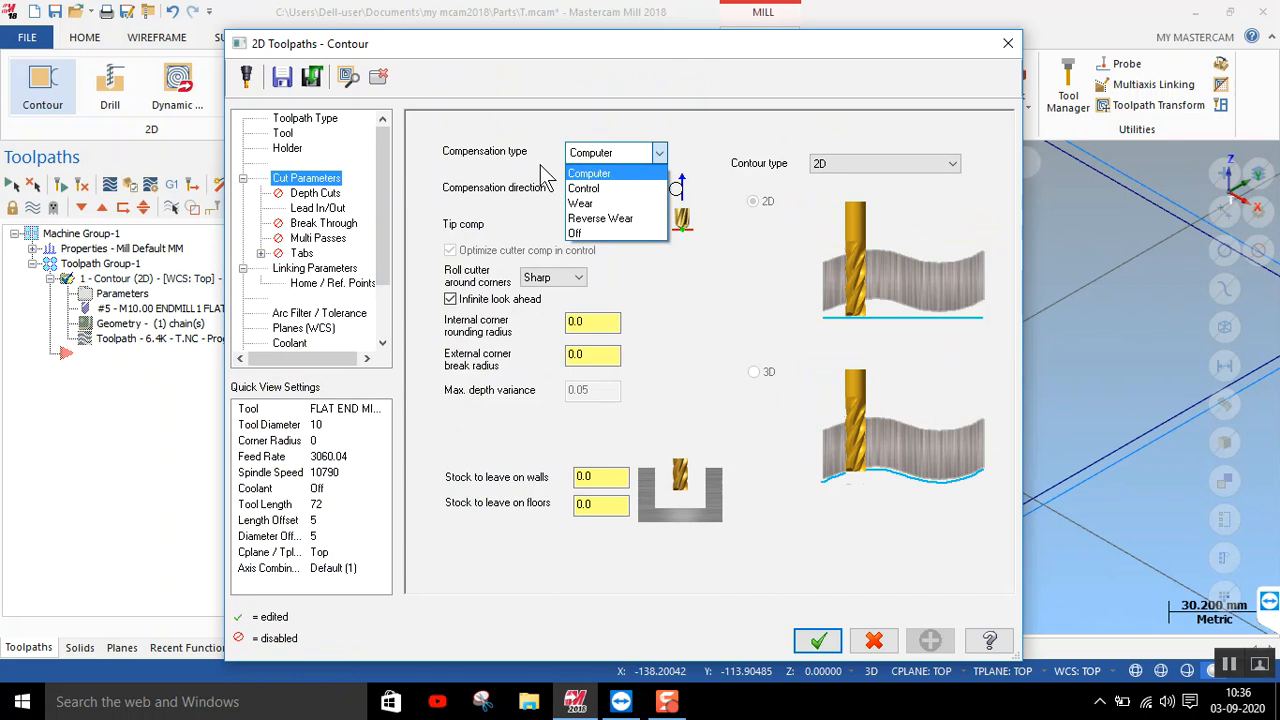
{"action": "left_click", "coordinate": [576, 233]}
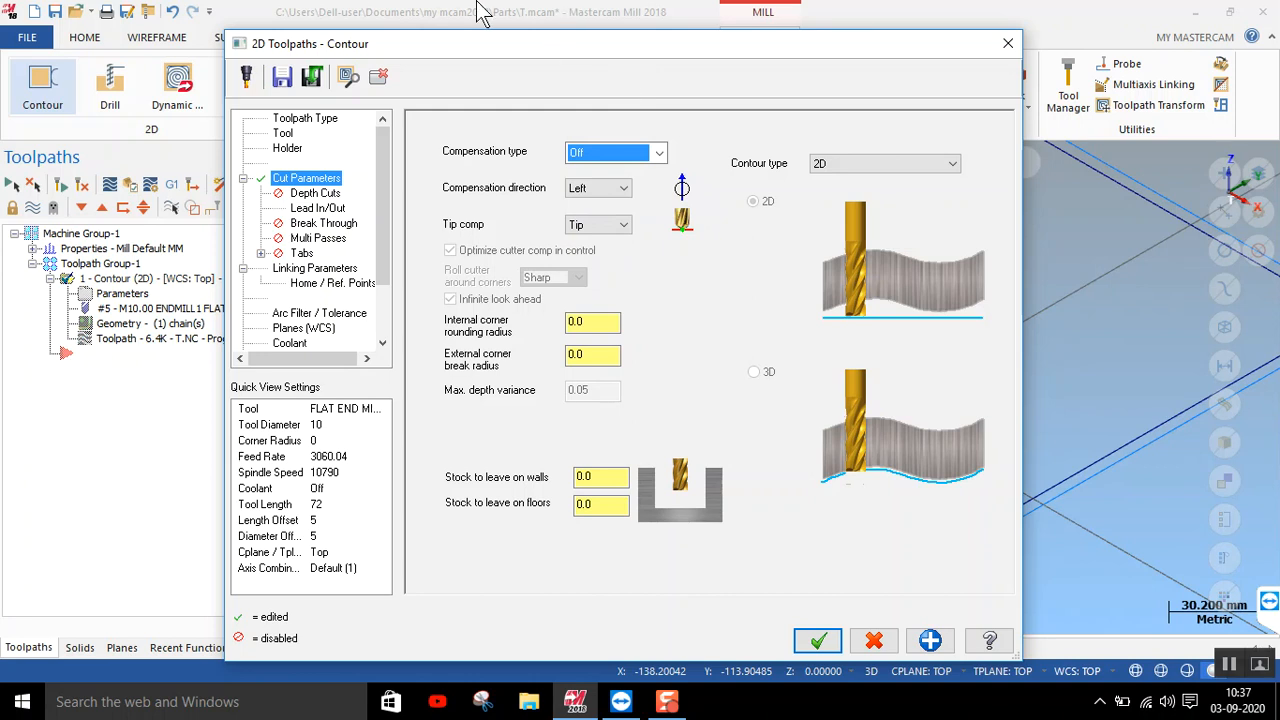
{"action": "left_click", "coordinate": [818, 641]}
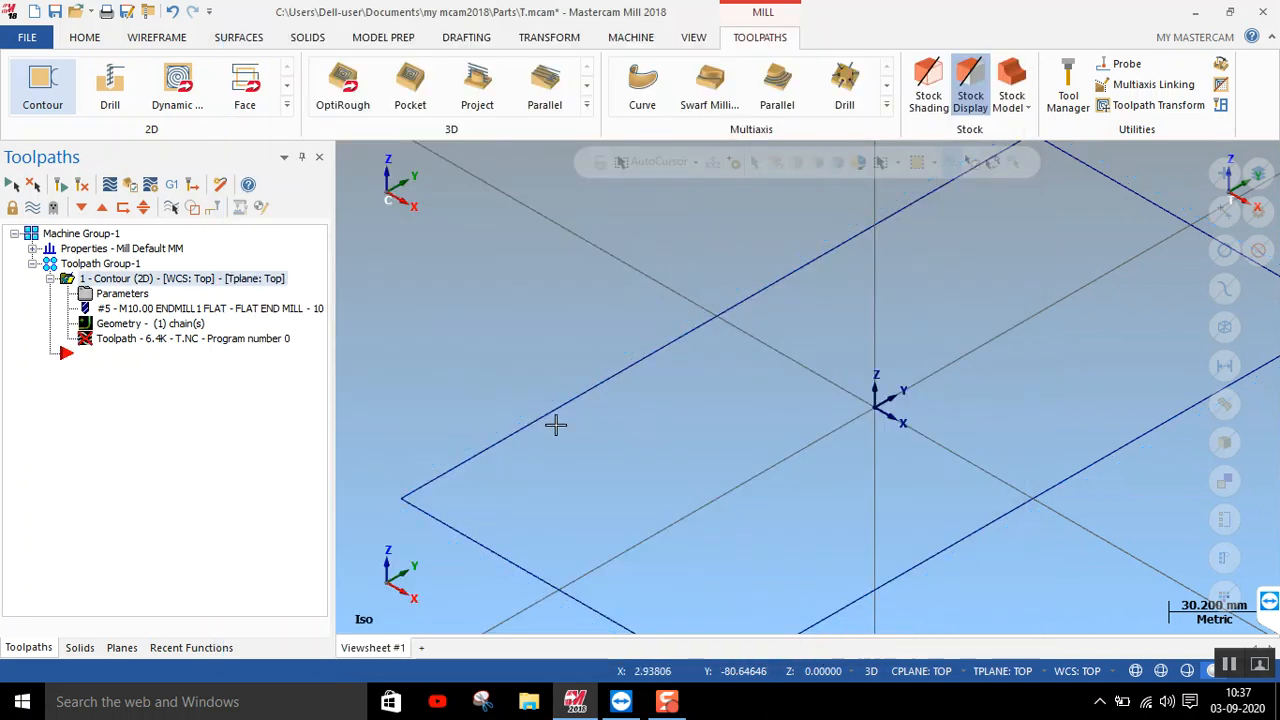
{"action": "left_click", "coordinate": [82, 186]}
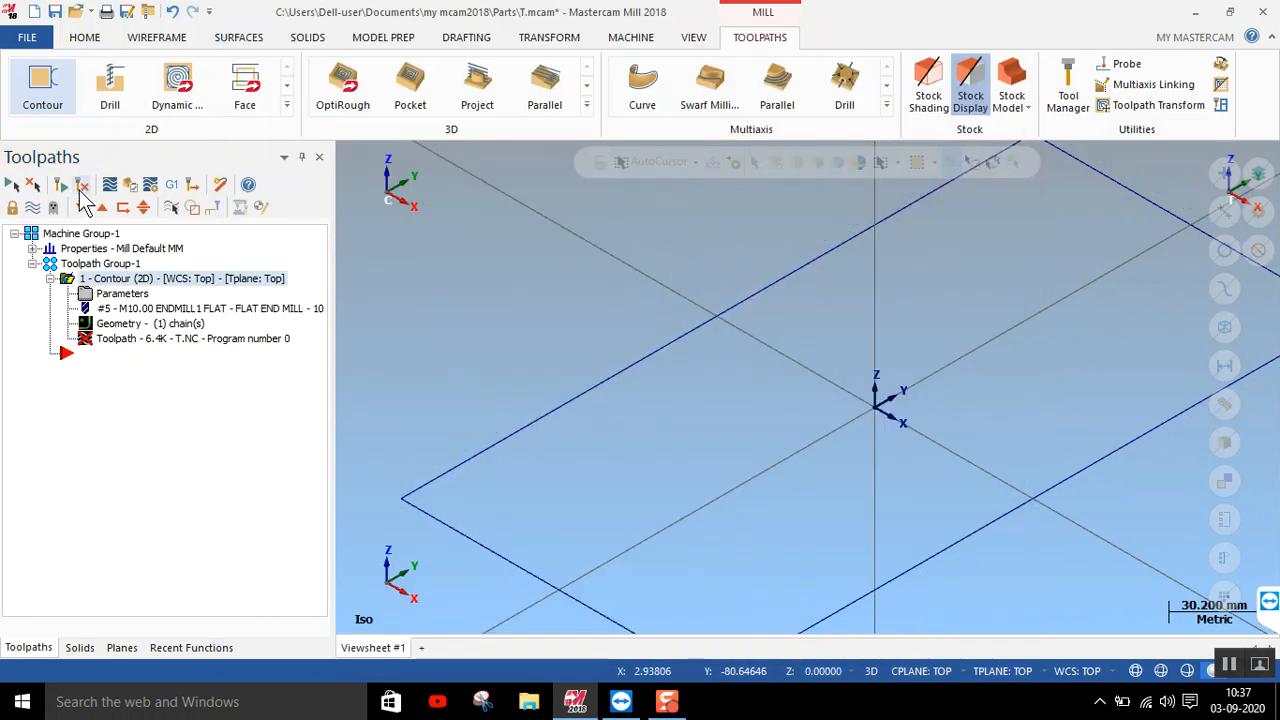
Backplot the uncompensated contour toolpath, show the tool's swept cut with Quick verify, and close the simulation
{"action": "scroll", "coordinate": [620, 363], "scroll_direction": "down", "scroll_amount": 4}
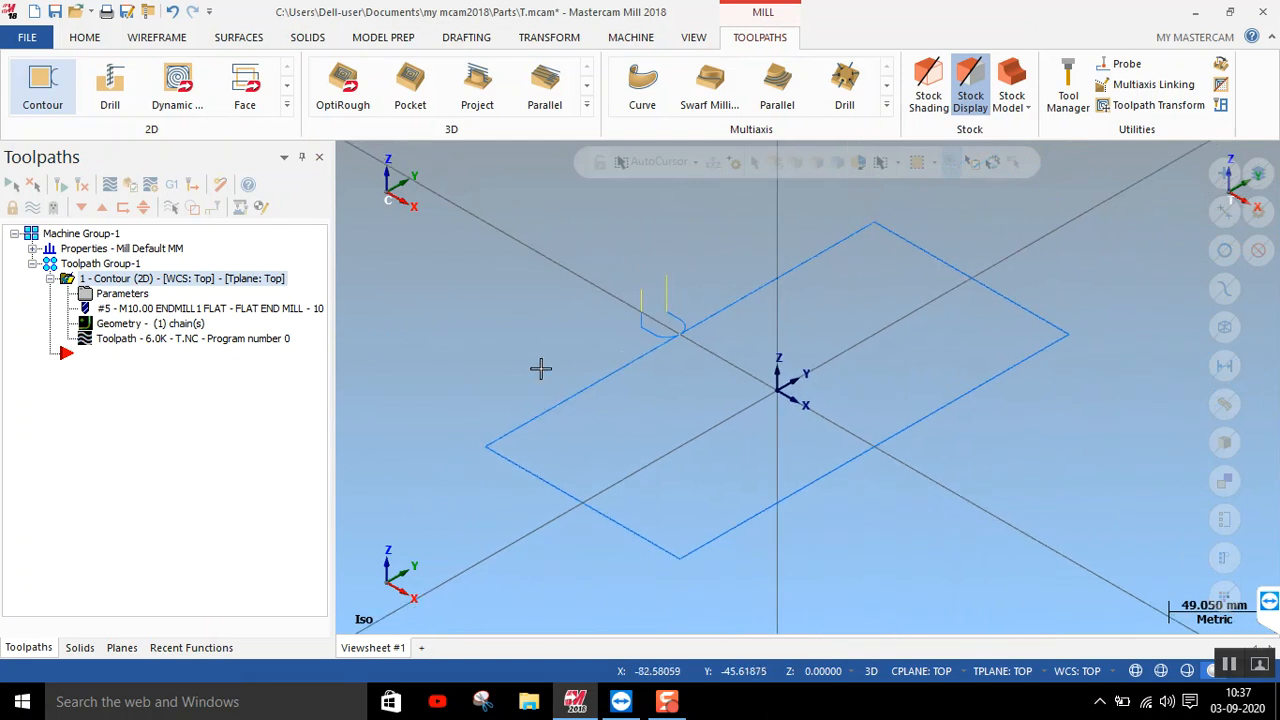
{"action": "key", "text": "alt+t"}
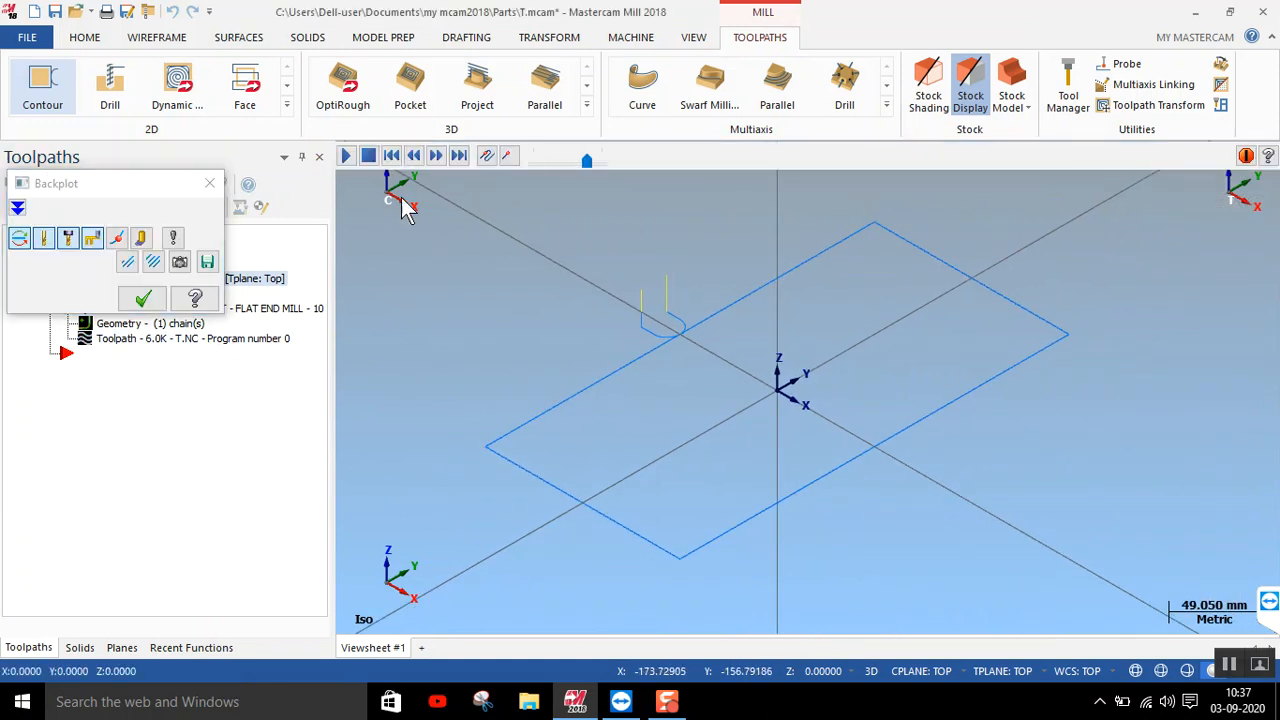
{"action": "left_click", "coordinate": [346, 157]}
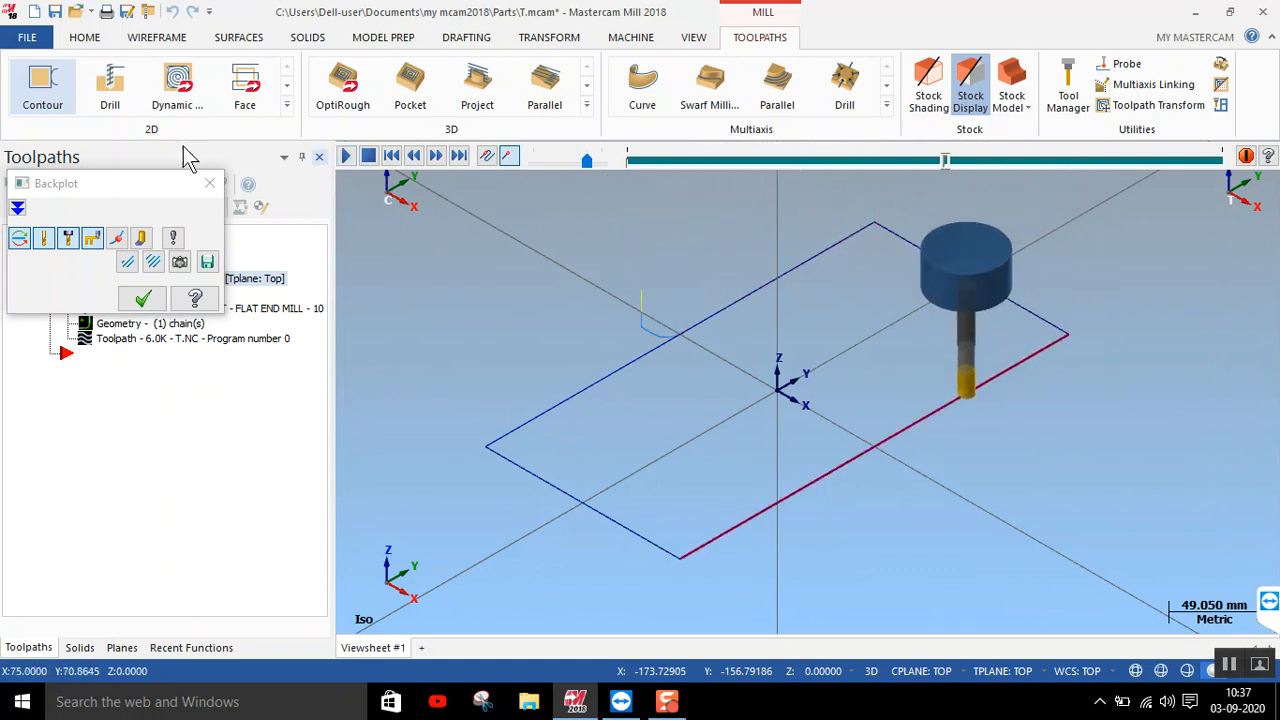
{"action": "left_click", "coordinate": [143, 240]}
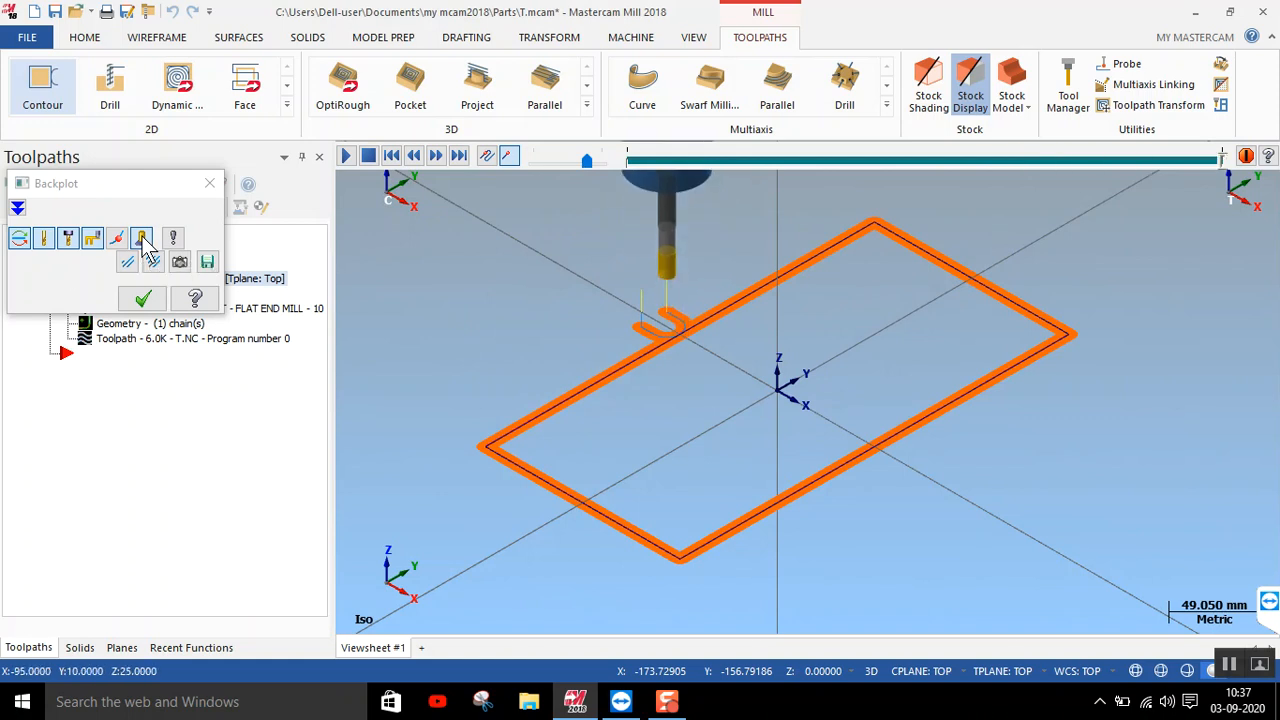
{"action": "left_click", "coordinate": [143, 299]}
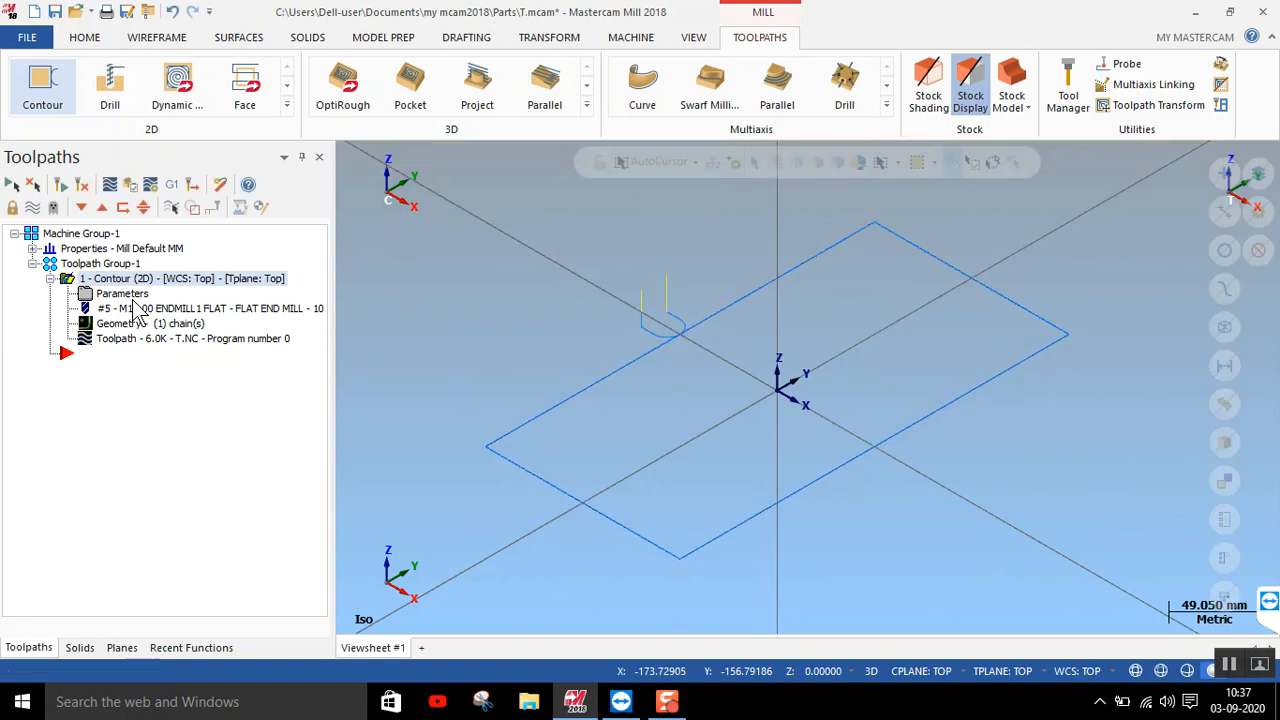
Set the contour operation's compensation type to Computer and regenerate the toolpath
{"action": "double_click", "coordinate": [124, 295]}
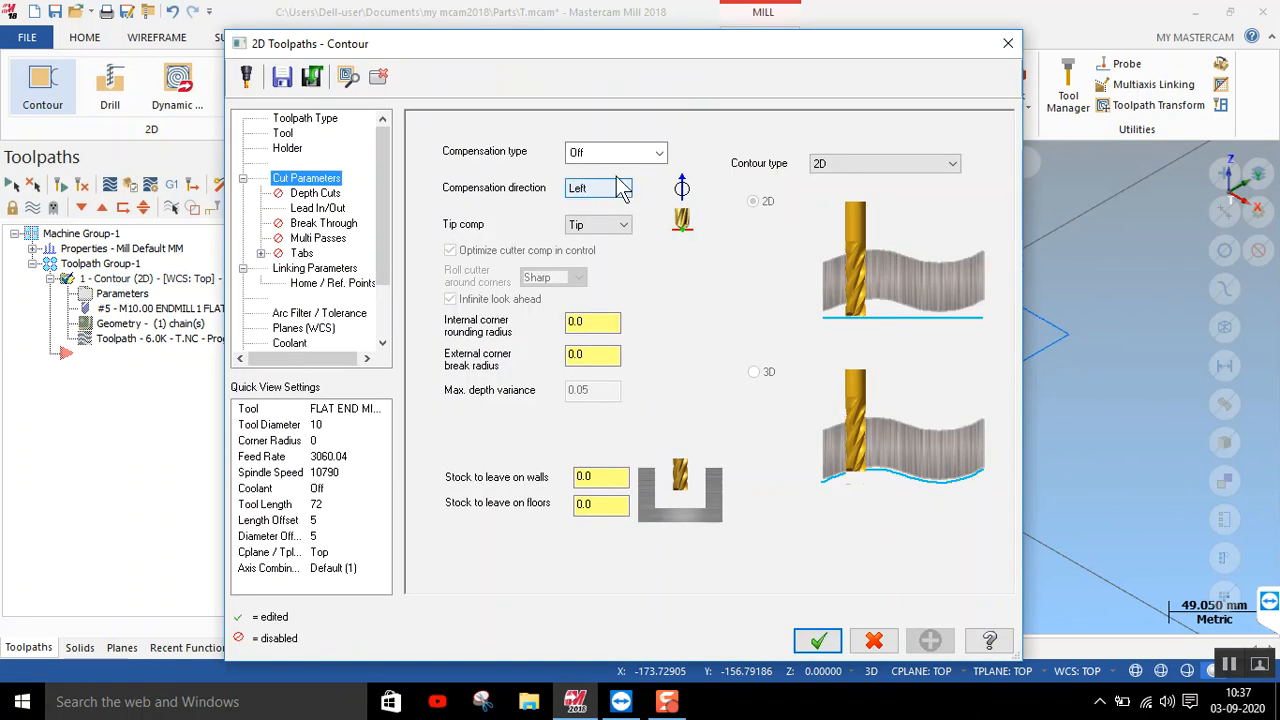
{"action": "left_click", "coordinate": [630, 155]}
{"action": "left_click", "coordinate": [617, 172]}
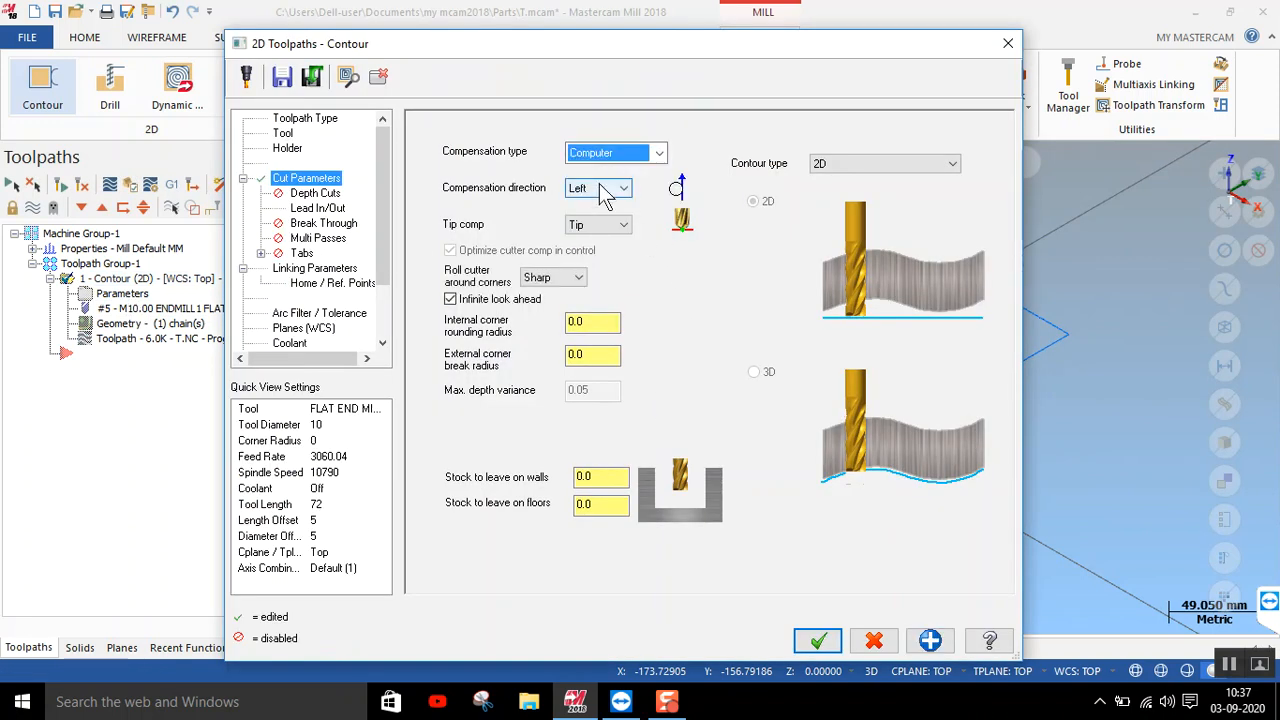
{"action": "left_click", "coordinate": [817, 645]}
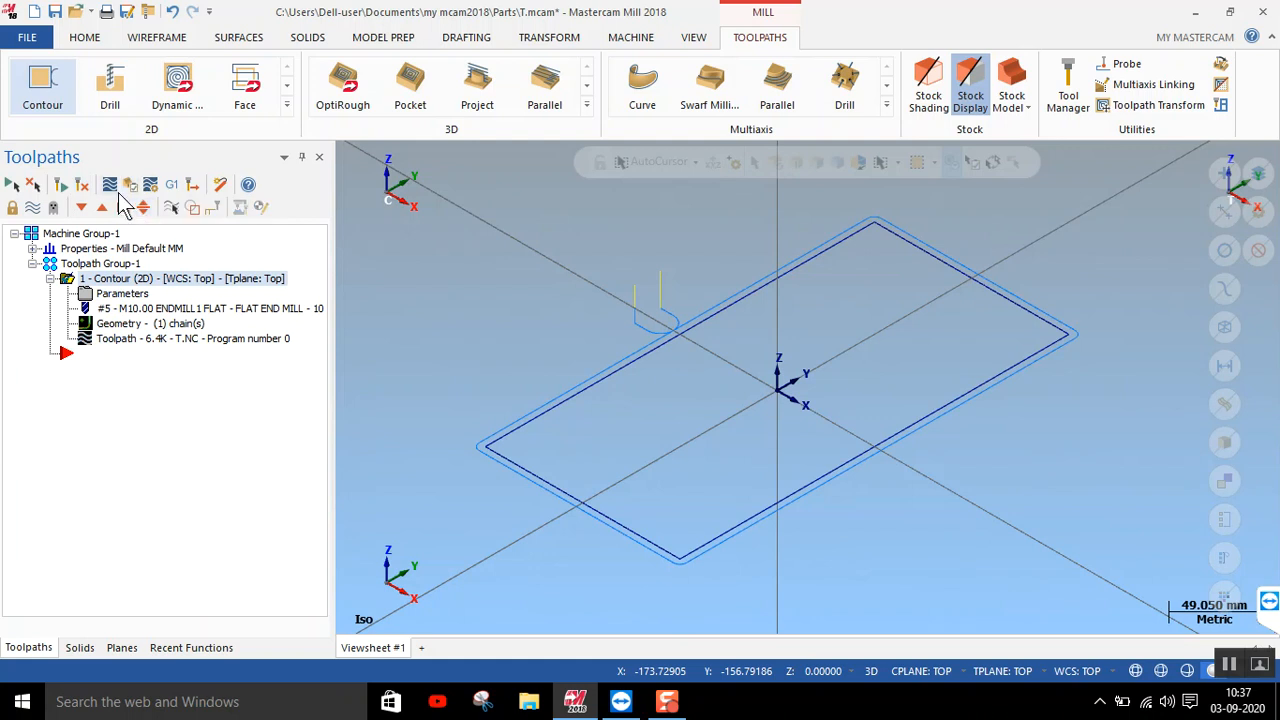
Backplot the left-compensated contour toolpath around the outside of the rectangle and close the simulation
{"action": "left_click", "coordinate": [110, 184]}
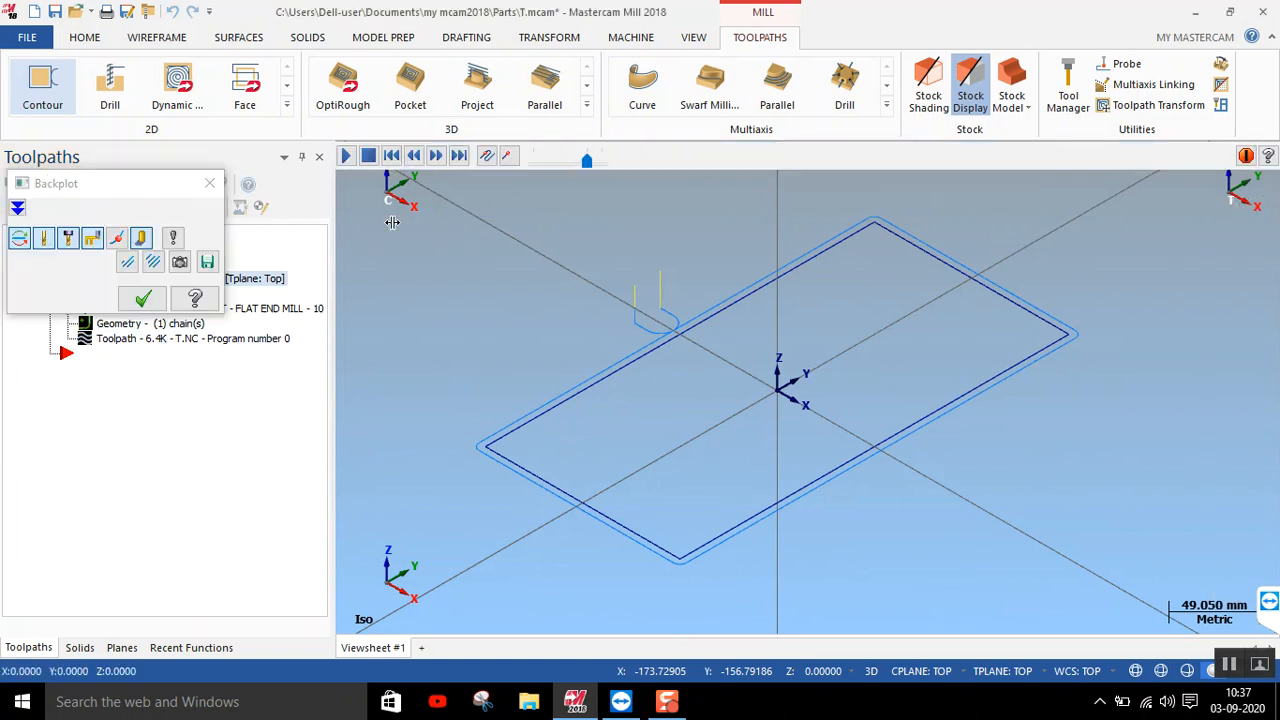
{"action": "left_click", "coordinate": [345, 160]}
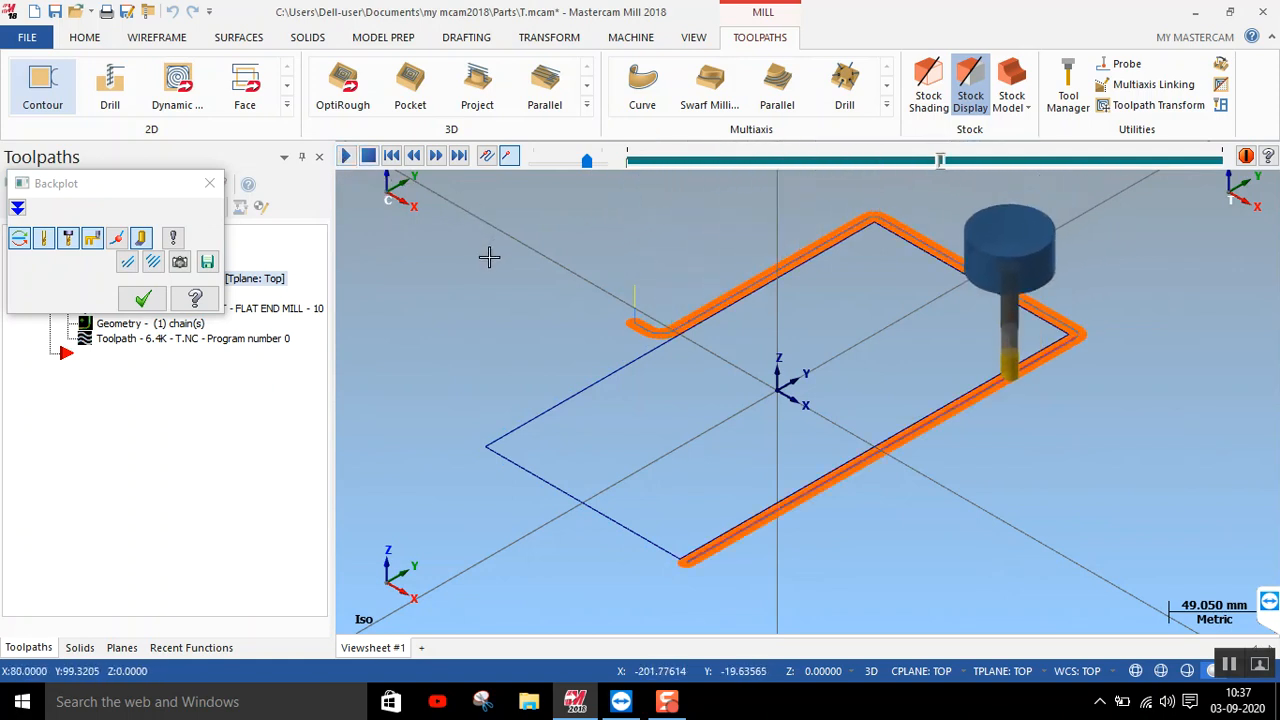
{"action": "left_click", "coordinate": [140, 300]}
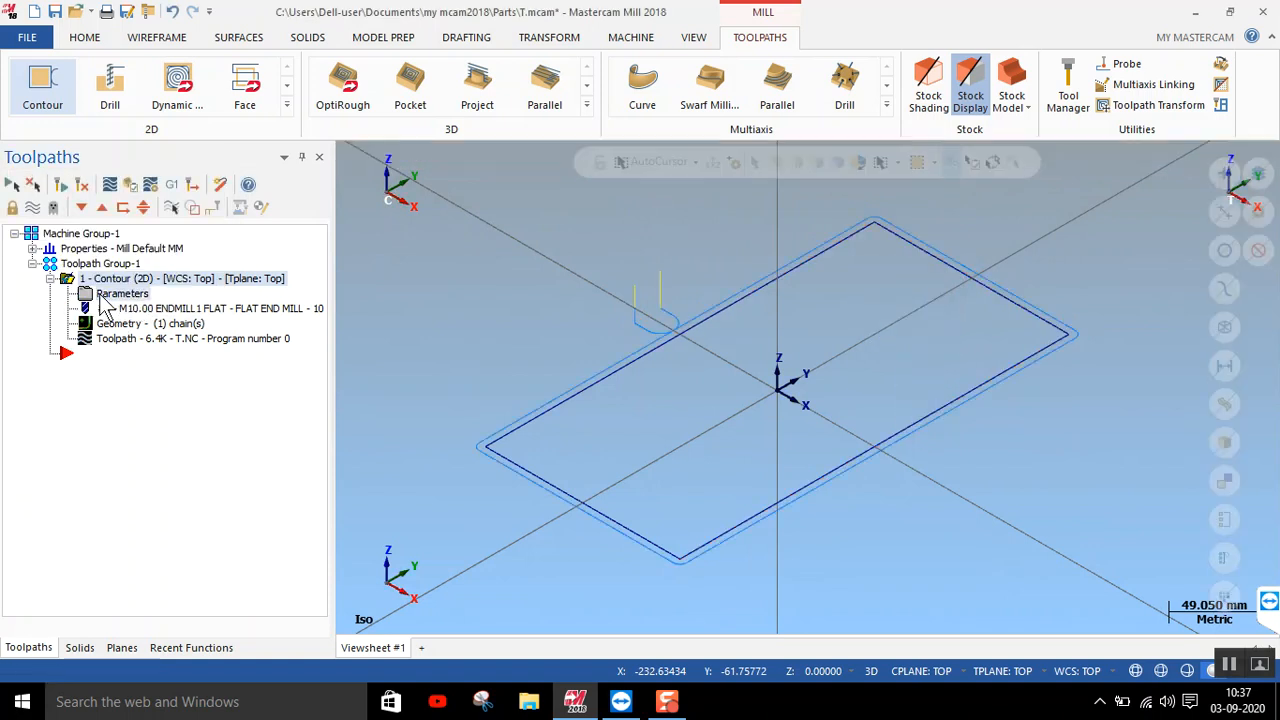
Set the contour operation's compensation direction to Right and regenerate the toolpath
{"action": "left_click", "coordinate": [110, 294]}
{"action": "left_click", "coordinate": [622, 188]}
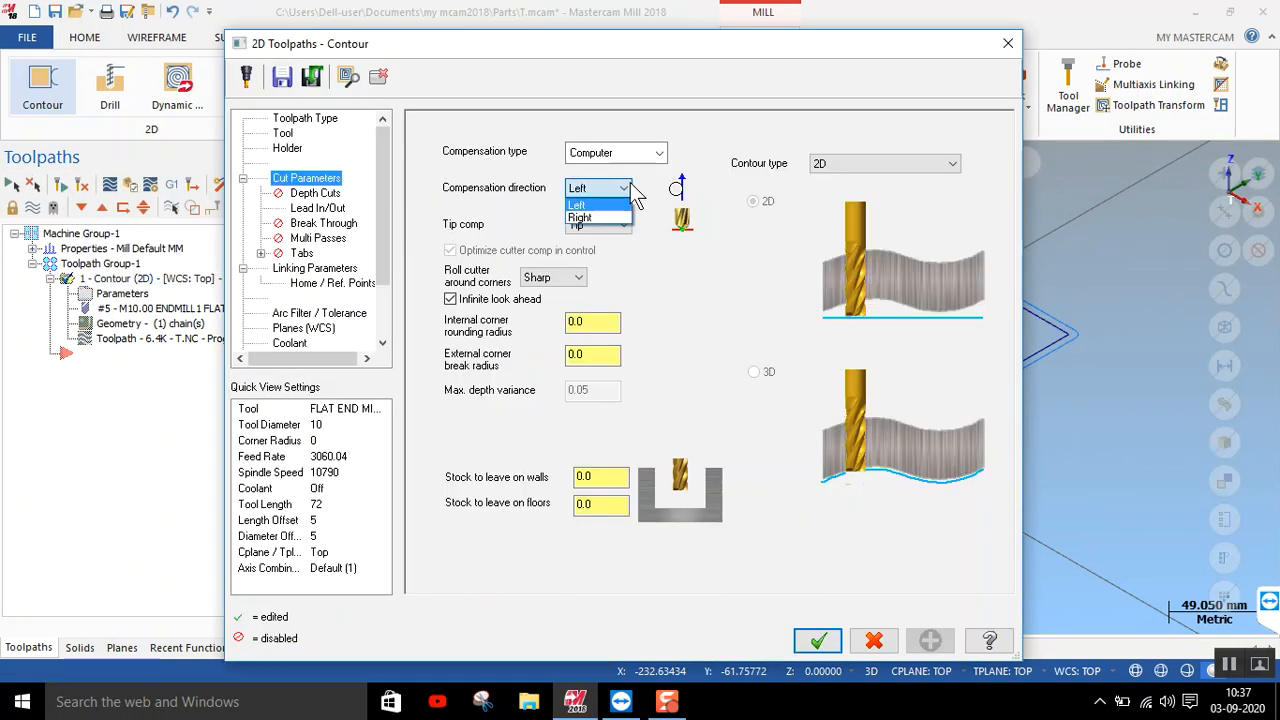
{"action": "left_click", "coordinate": [580, 216]}
{"action": "left_click", "coordinate": [818, 640]}
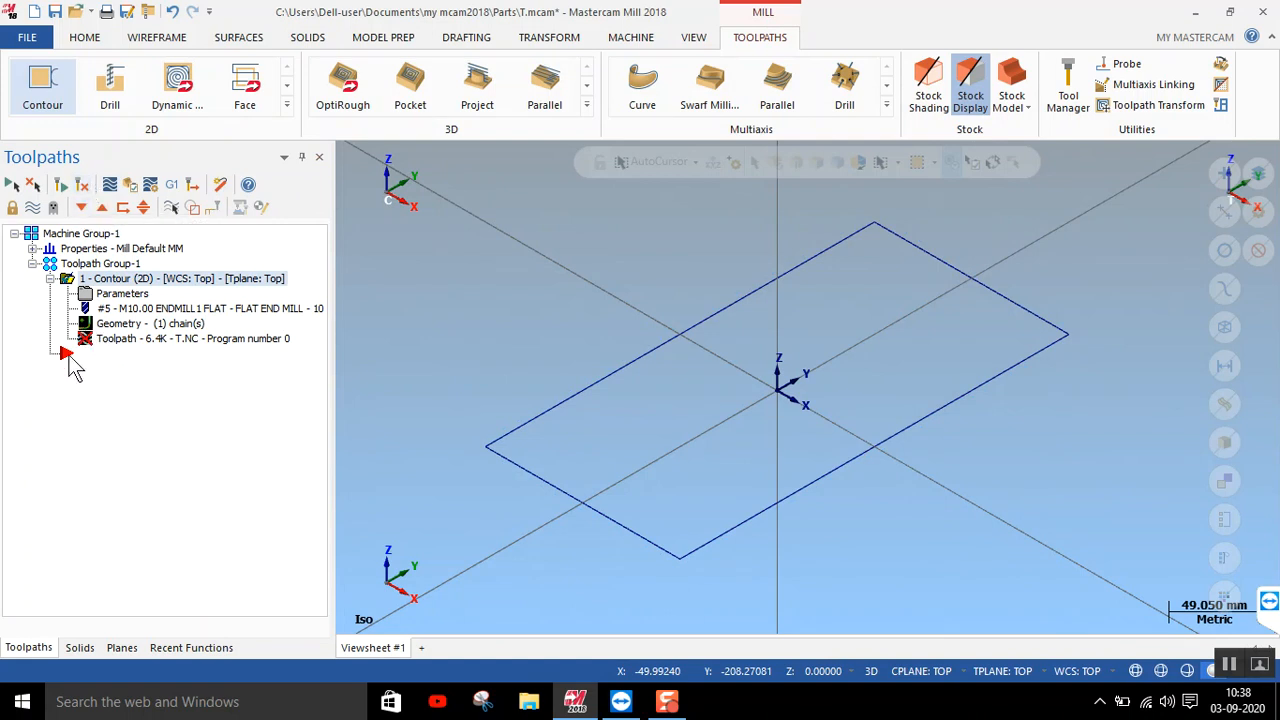
{"action": "left_click", "coordinate": [85, 189]}
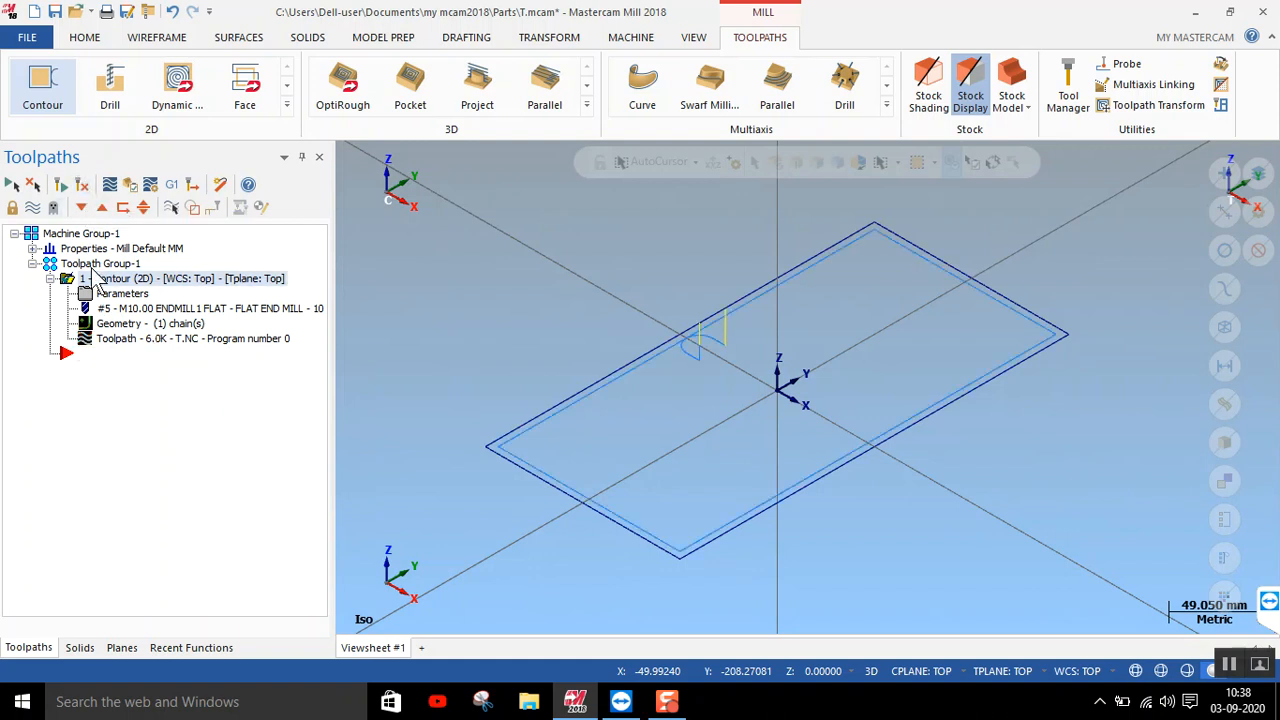
Backplot the right-compensated contour toolpath, close the simulation, and review the operation's cut parameters without changing them
{"action": "left_click", "coordinate": [150, 343]}
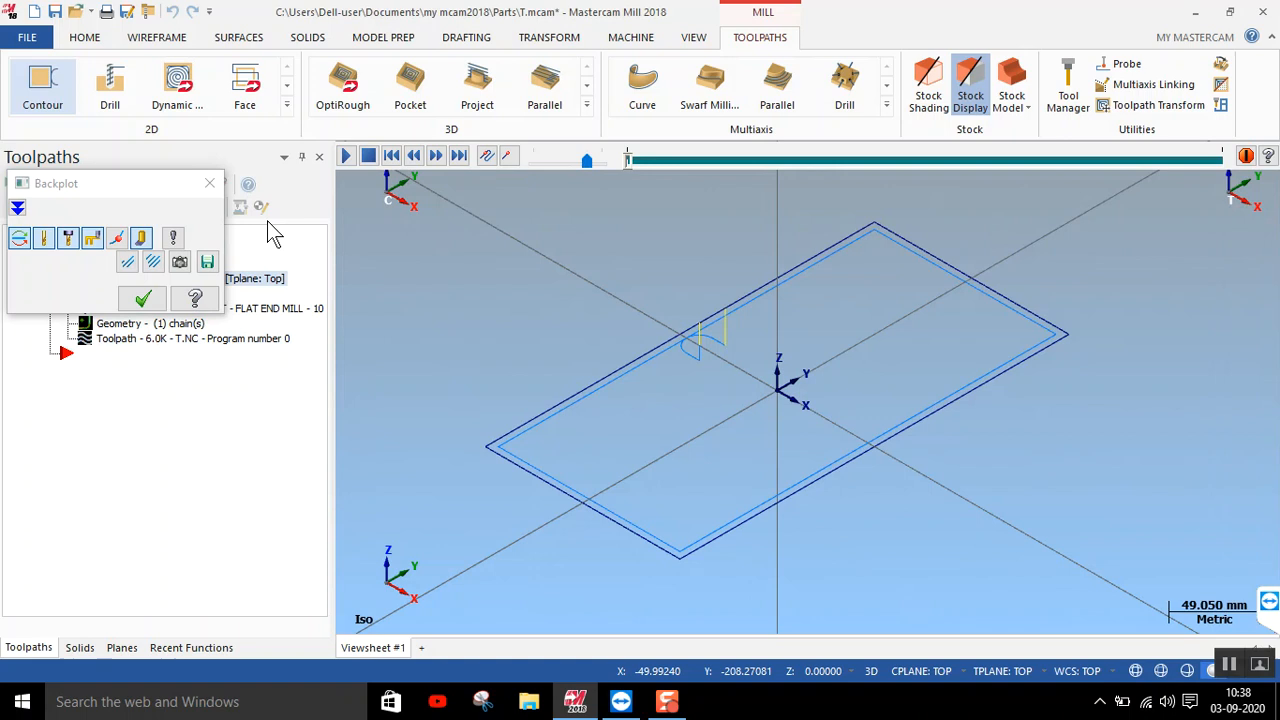
{"action": "left_click", "coordinate": [346, 156]}
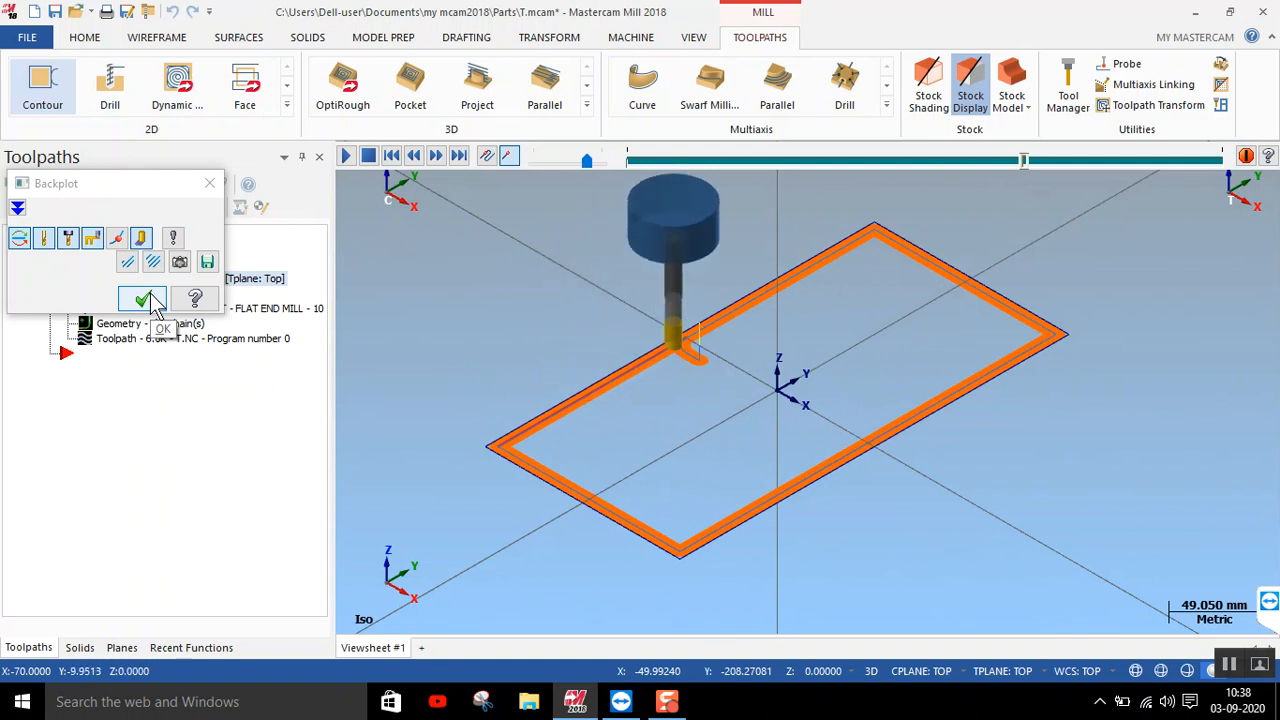
{"action": "left_click", "coordinate": [143, 300]}
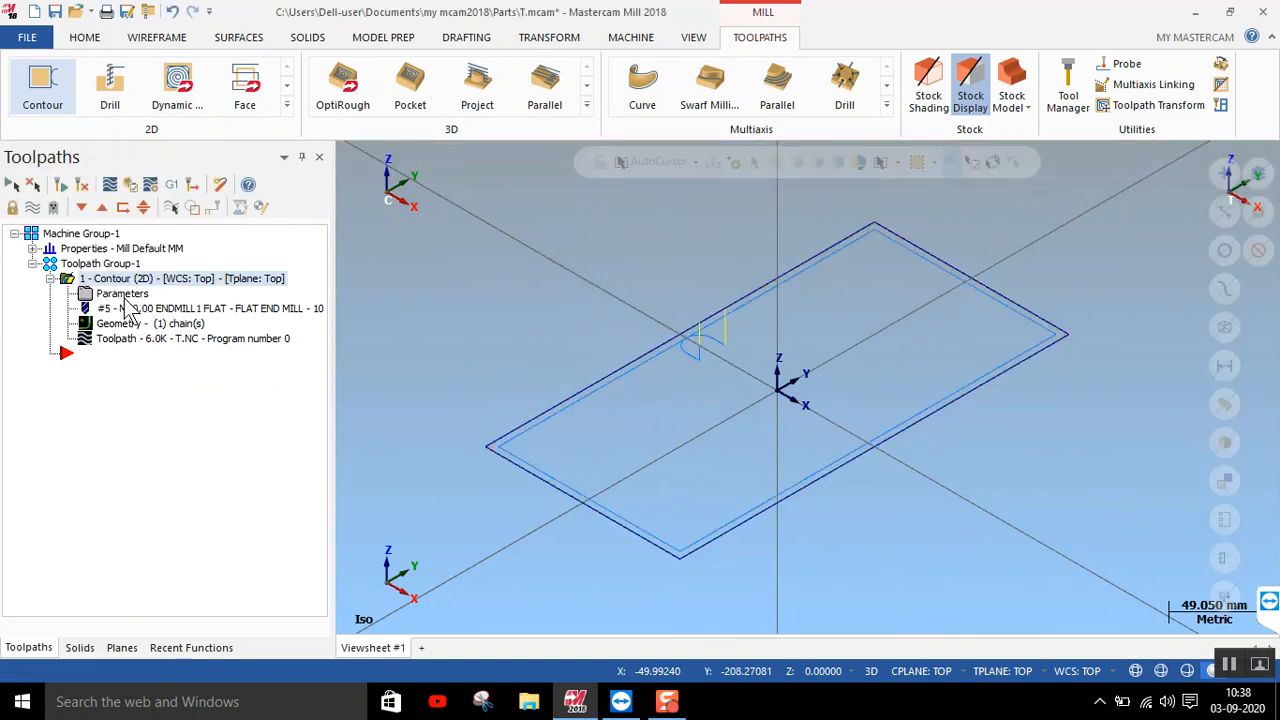
{"action": "left_click", "coordinate": [125, 300]}
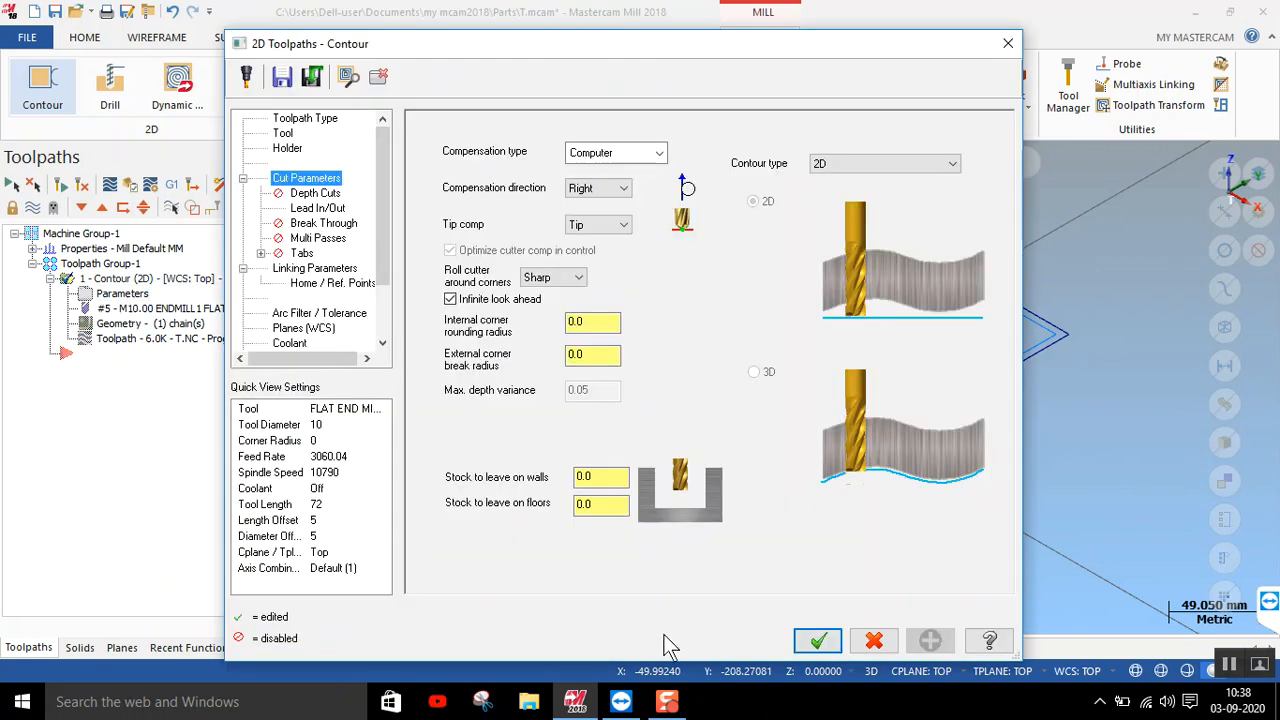
{"action": "left_click", "coordinate": [874, 640]}
Start a solid Extrude of the rectangle chain as a new body and reverse its direction to point downward
{"action": "scroll", "coordinate": [840, 392], "scroll_direction": "down", "scroll_amount": 1}
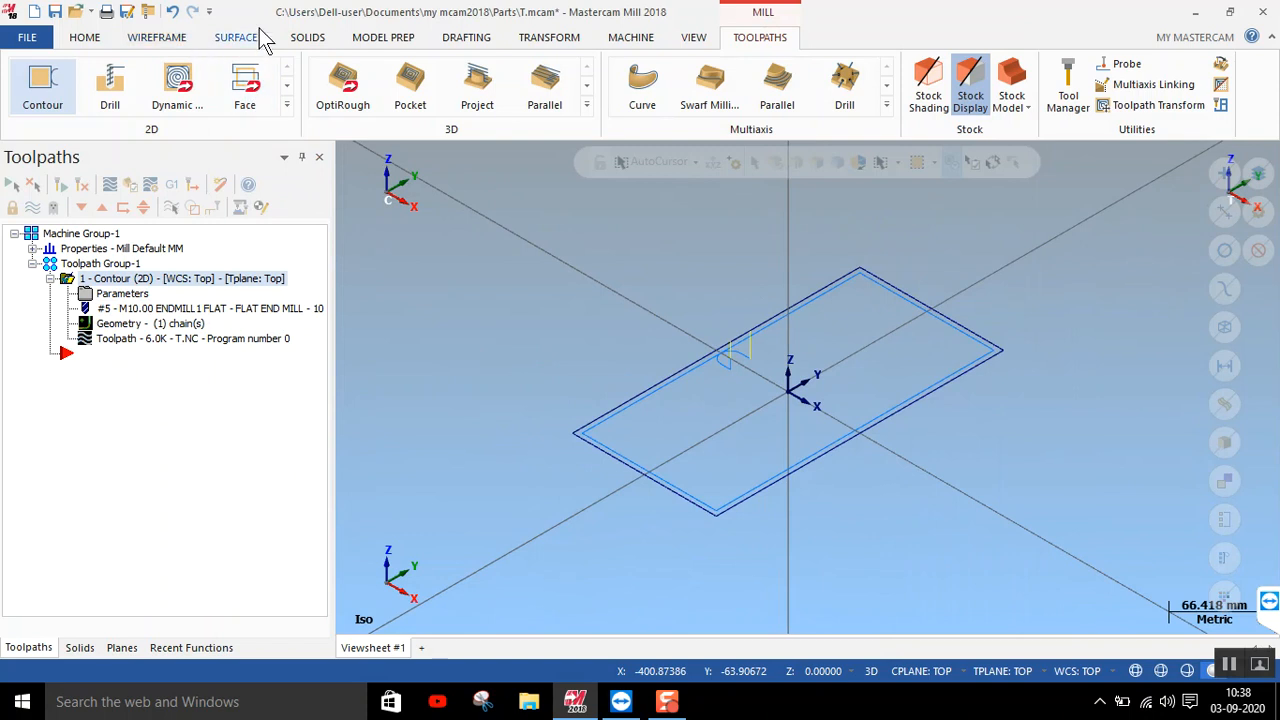
{"action": "left_click", "coordinate": [305, 37]}
{"action": "left_click", "coordinate": [177, 80]}
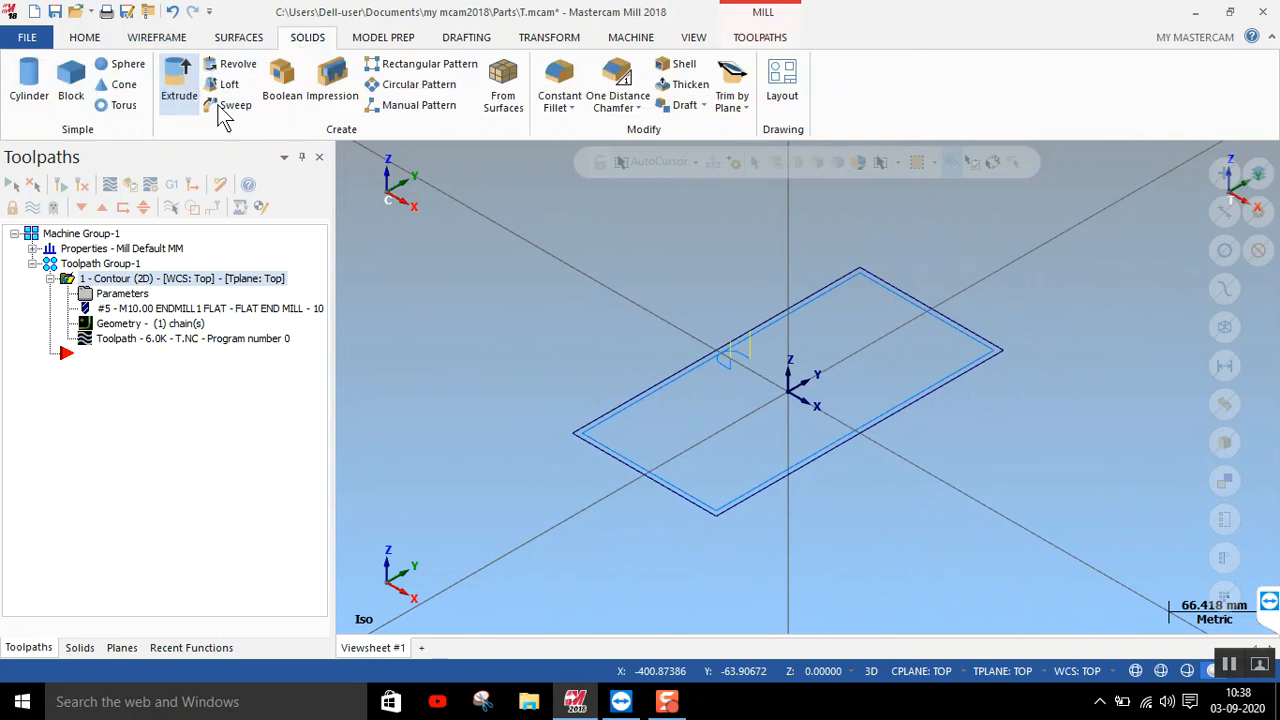
{"action": "left_click", "coordinate": [634, 396]}
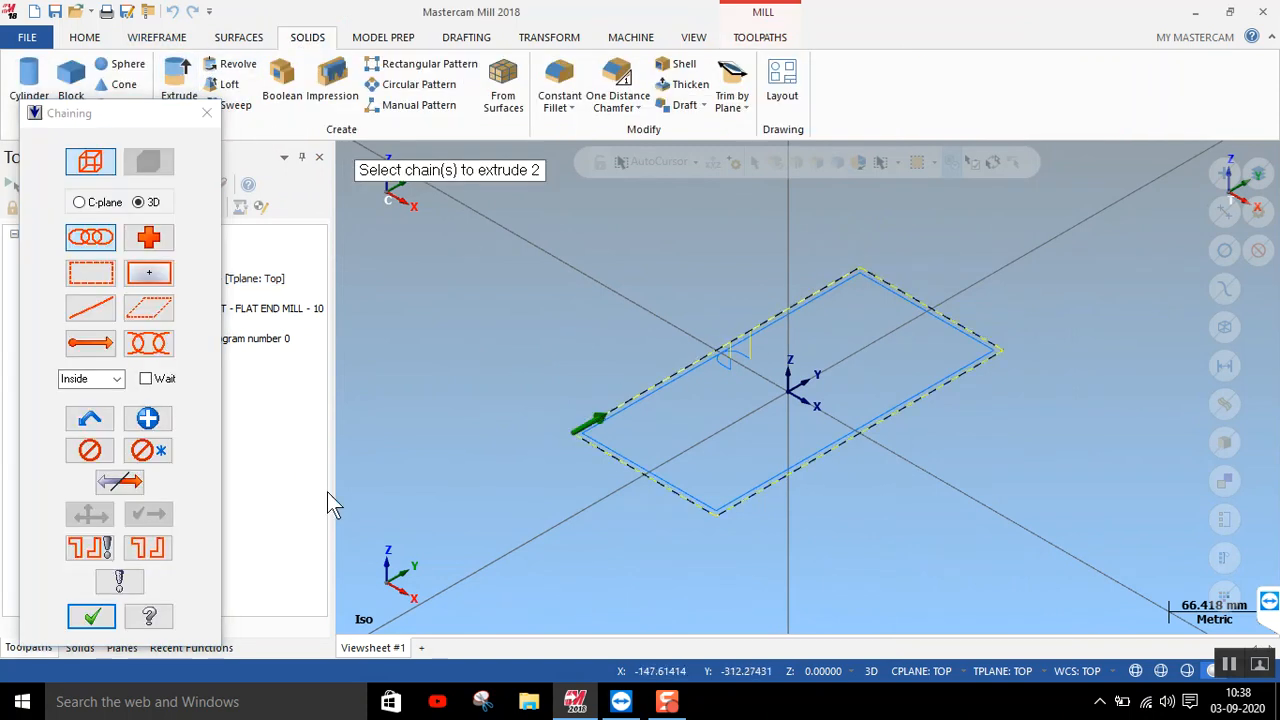
{"action": "left_click", "coordinate": [80, 612]}
{"action": "key", "text": "Escape"}
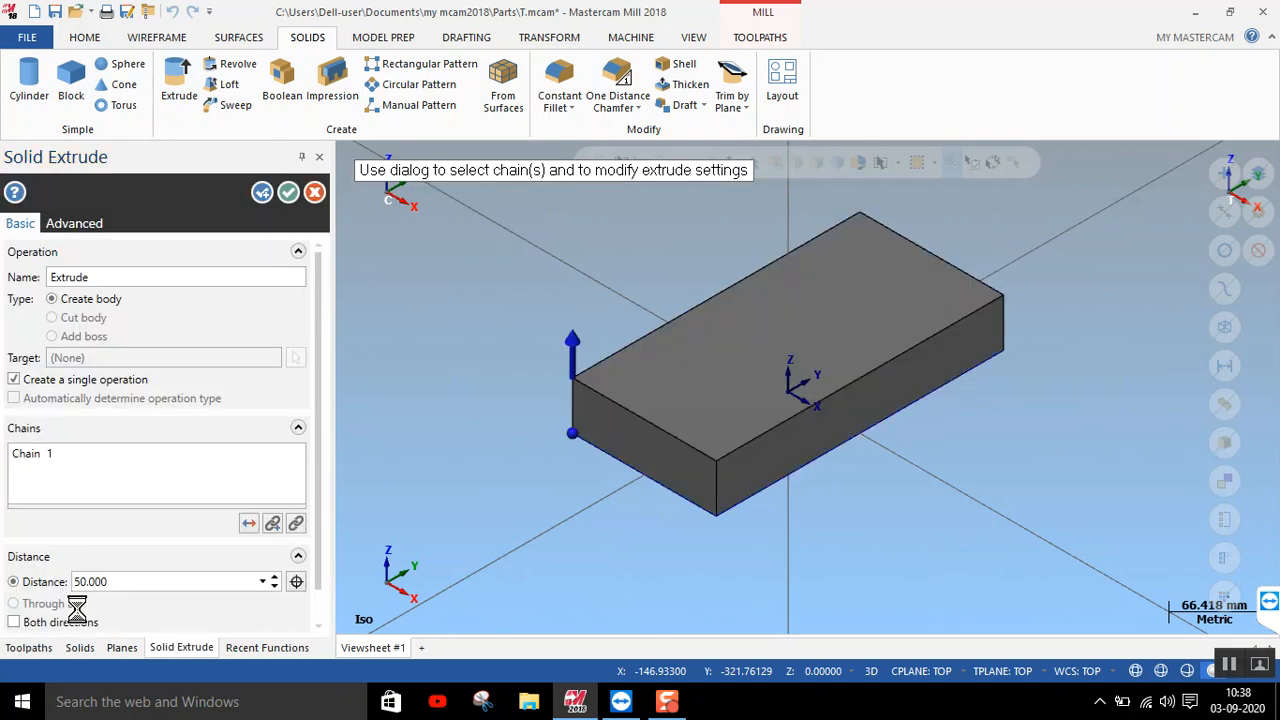
{"action": "left_click", "coordinate": [246, 524]}
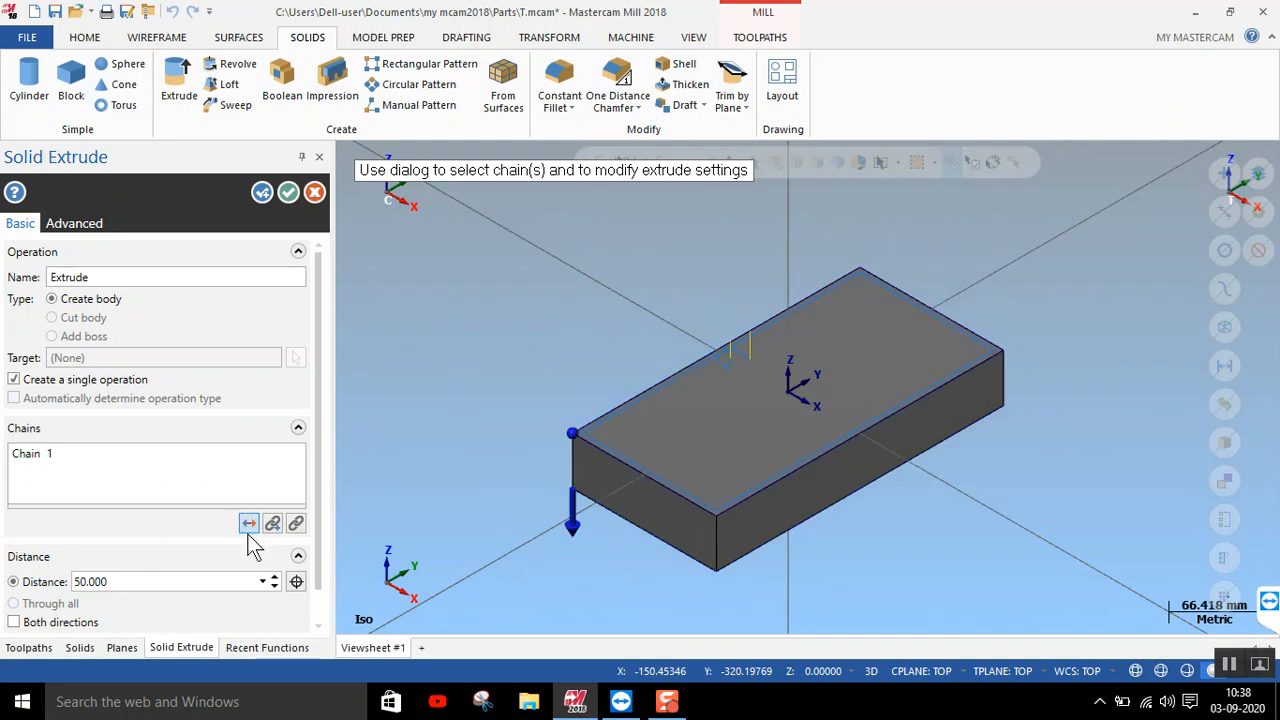
Set the extrusion distance to 60 mm and create the solid body
{"action": "left_click", "coordinate": [276, 577]}
{"action": "left_click", "coordinate": [276, 577]}
{"action": "left_click", "coordinate": [276, 577]}
{"action": "left_click", "coordinate": [276, 577]}
{"action": "left_click", "coordinate": [276, 577]}
{"action": "left_click", "coordinate": [276, 577]}
{"action": "left_click", "coordinate": [276, 577]}
{"action": "left_click", "coordinate": [276, 577]}
{"action": "left_click", "coordinate": [276, 577]}
{"action": "left_click", "coordinate": [276, 577]}
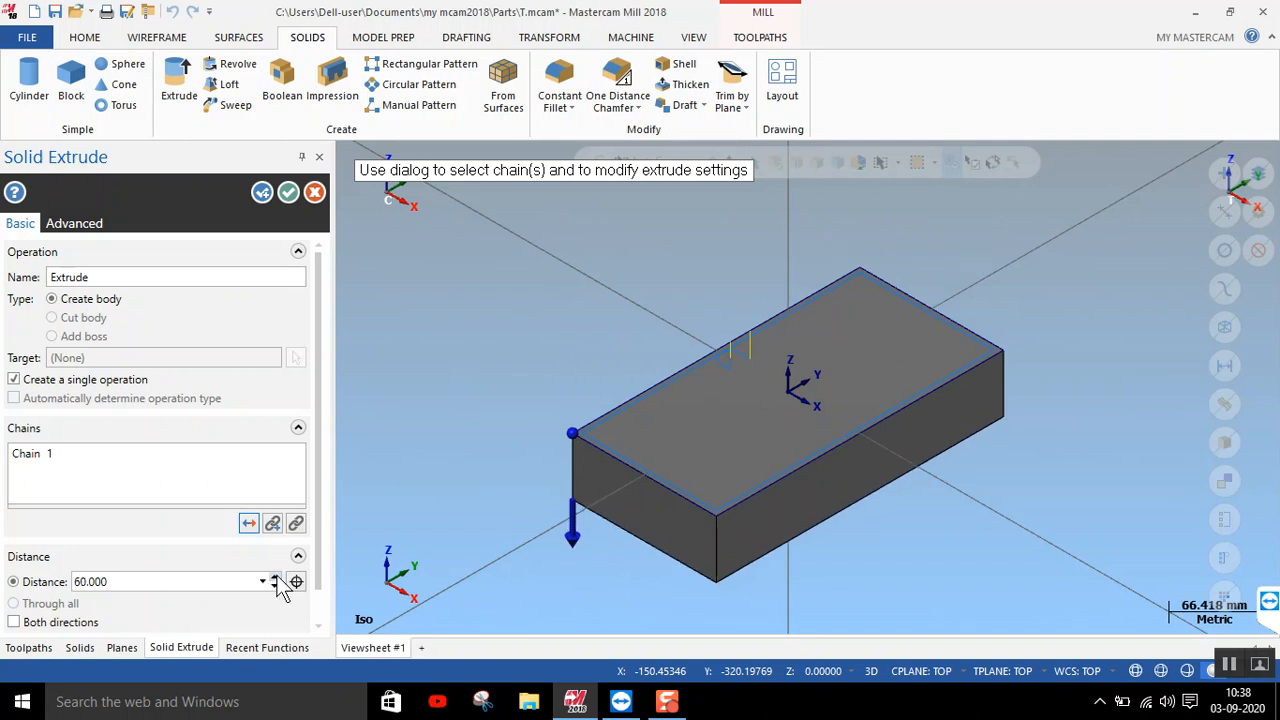
{"action": "left_click", "coordinate": [285, 193]}
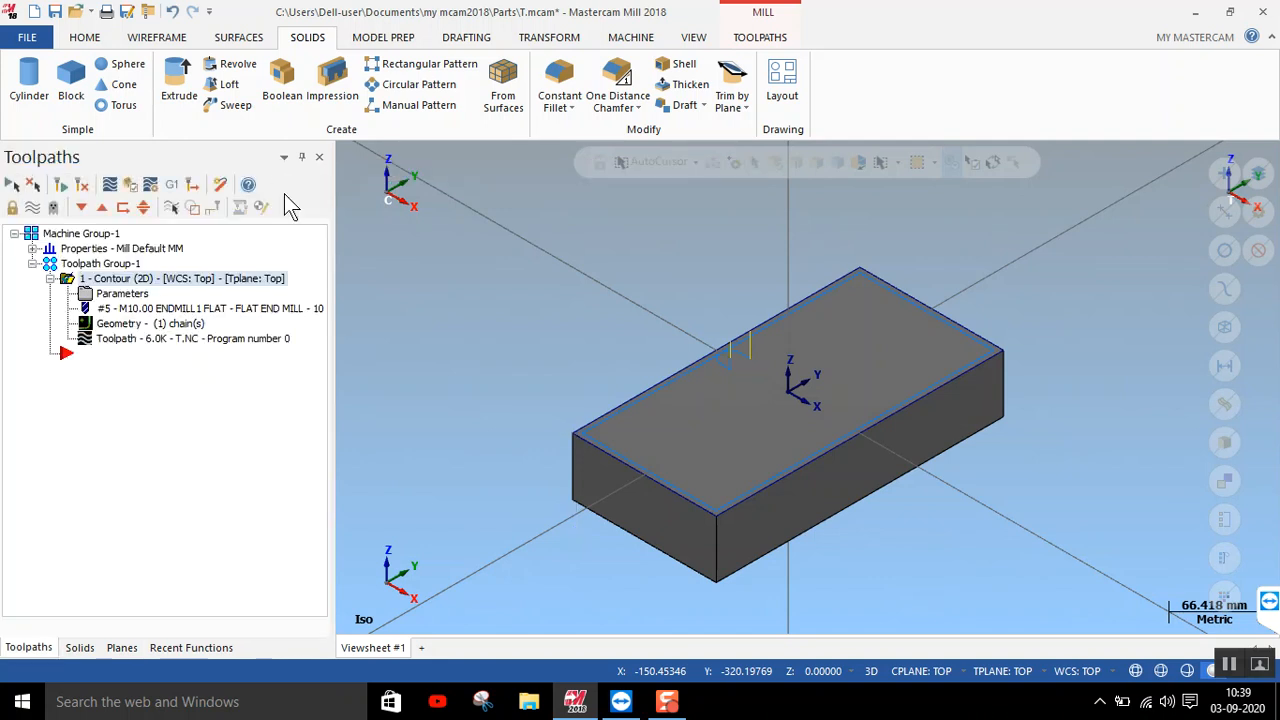
Define the machine group's stock shape as Solid, using the extruded block as the stock body
{"action": "left_click", "coordinate": [33, 264]}
{"action": "left_click", "coordinate": [33, 264]}
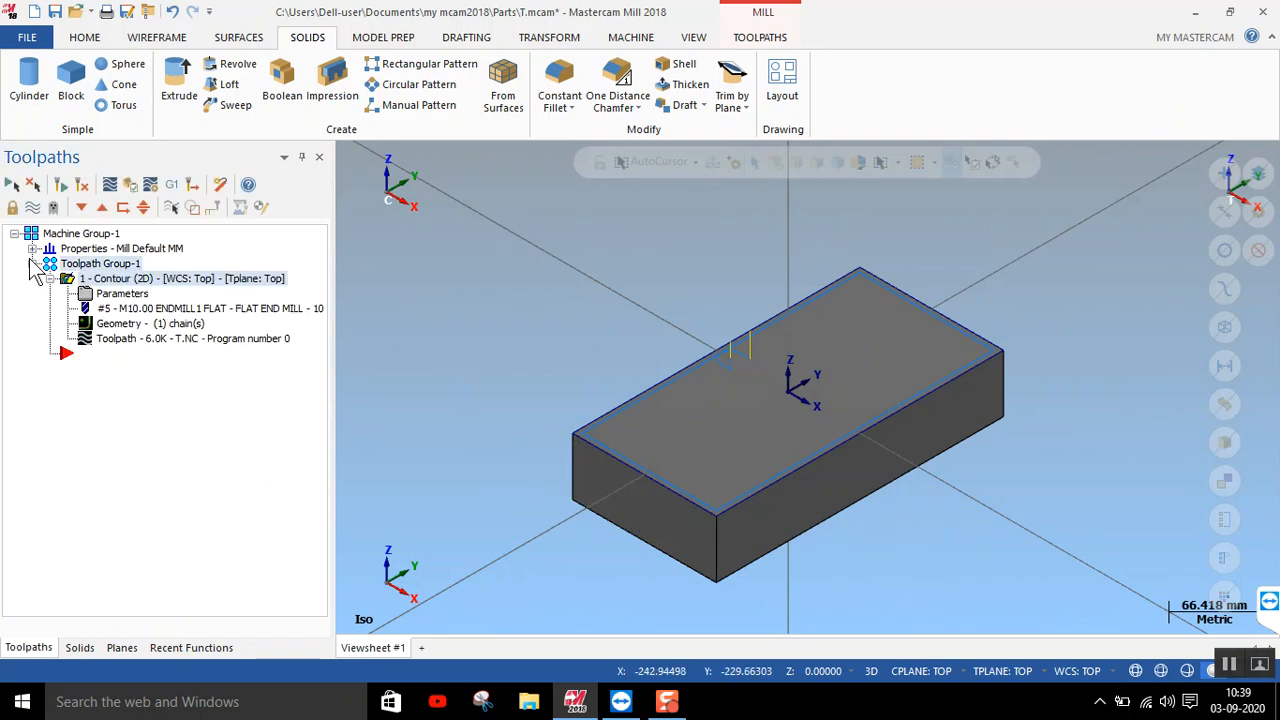
{"action": "left_click", "coordinate": [33, 249]}
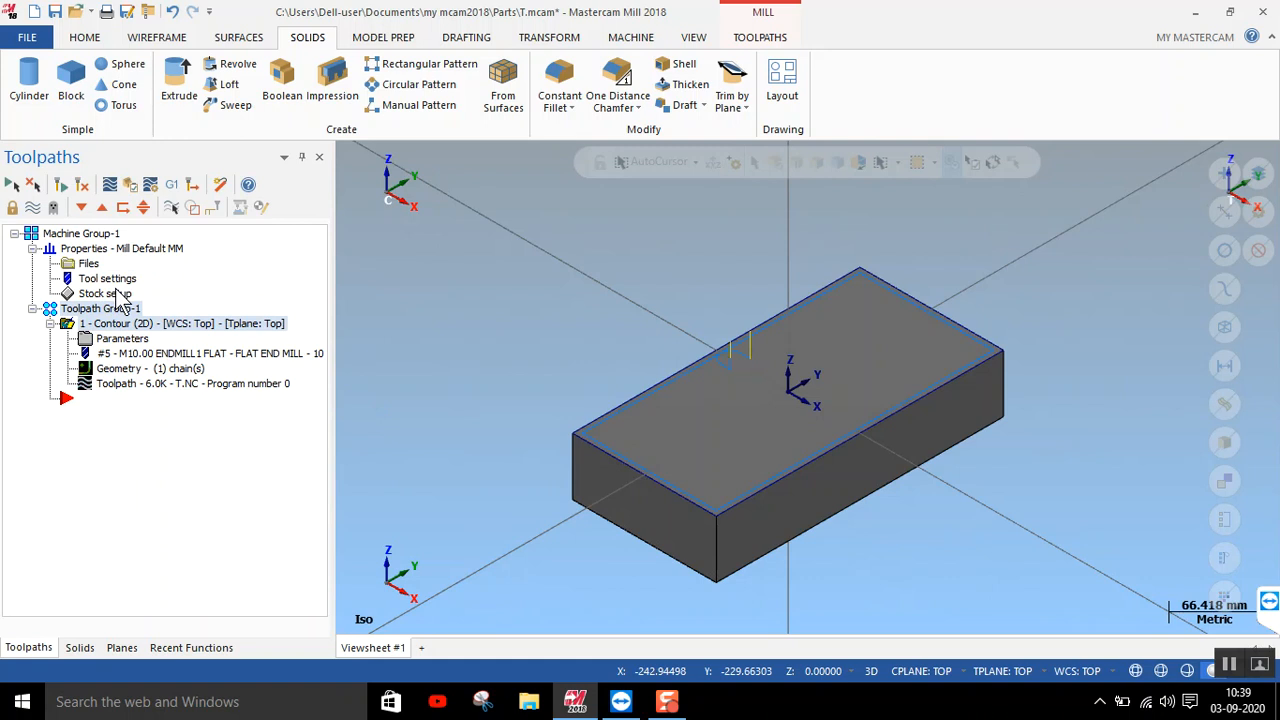
{"action": "left_click", "coordinate": [116, 291]}
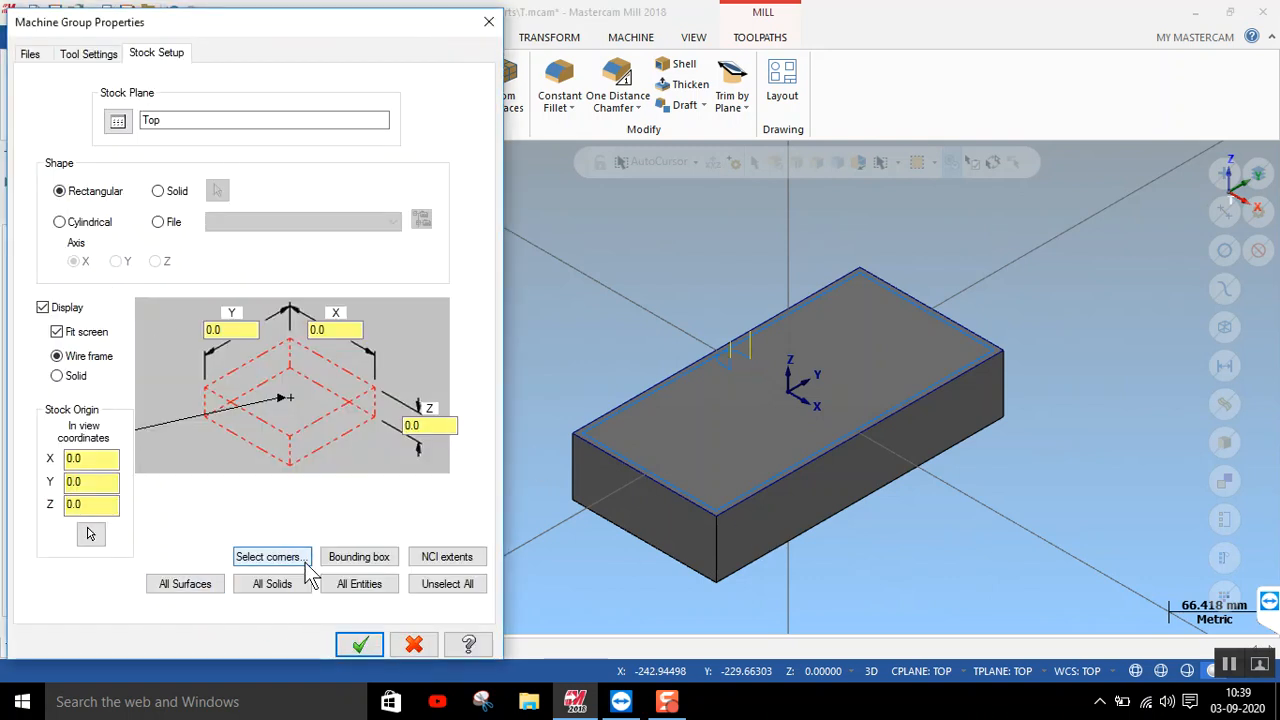
{"action": "left_click", "coordinate": [159, 192]}
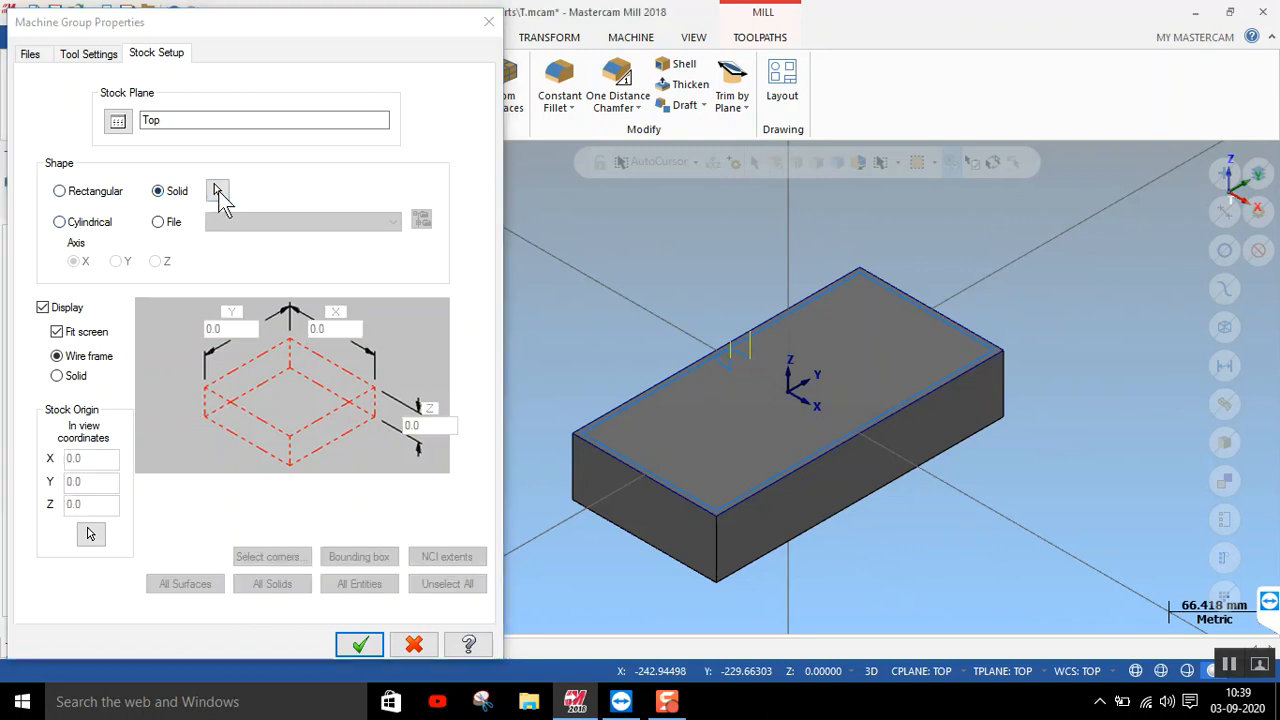
{"action": "left_click", "coordinate": [217, 191]}
{"action": "left_click", "coordinate": [786, 506]}
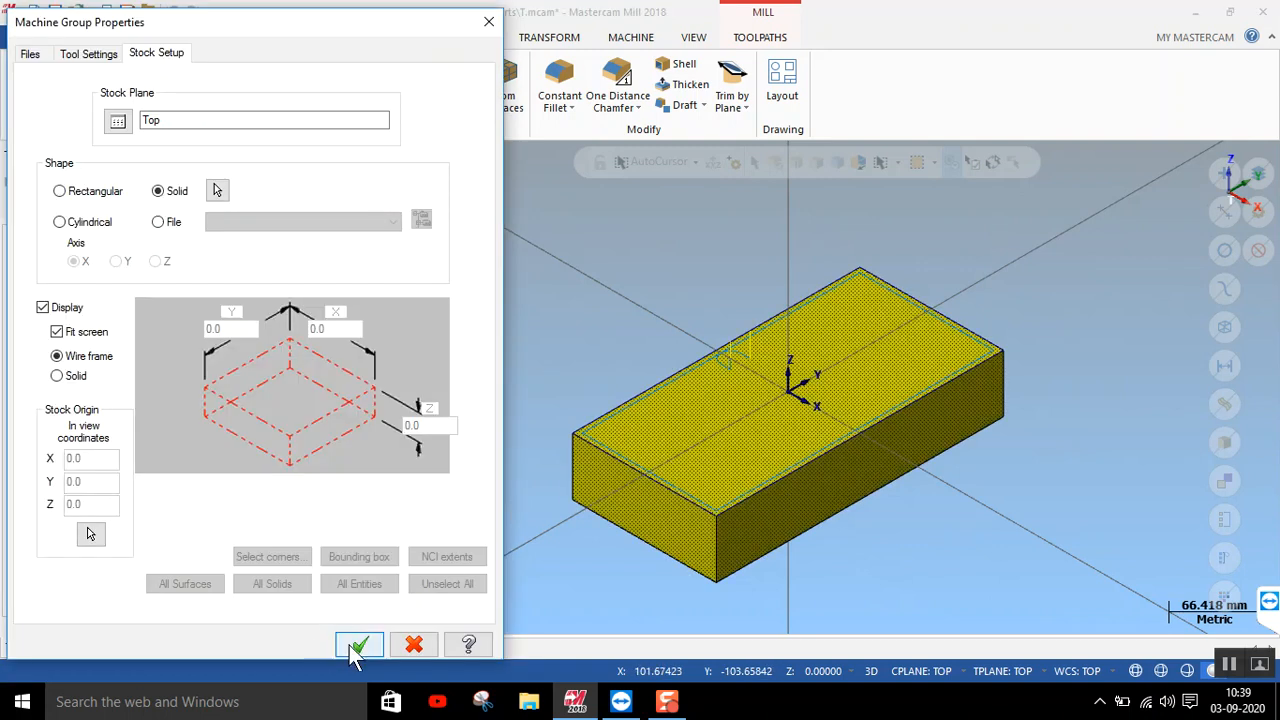
{"action": "left_click", "coordinate": [359, 645]}
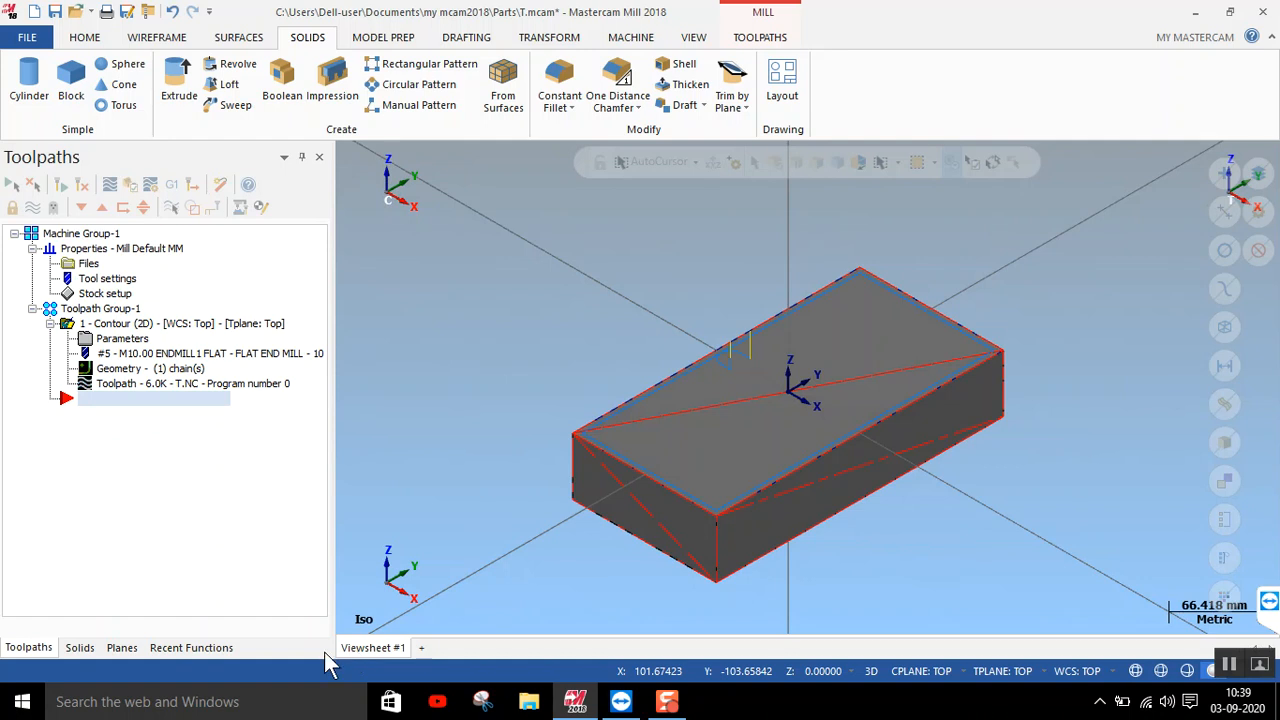
Blank the extruded solid block so that only the wireframe stock outline, rectangle and toolpath are displayed
{"action": "left_click", "coordinate": [88, 37]}
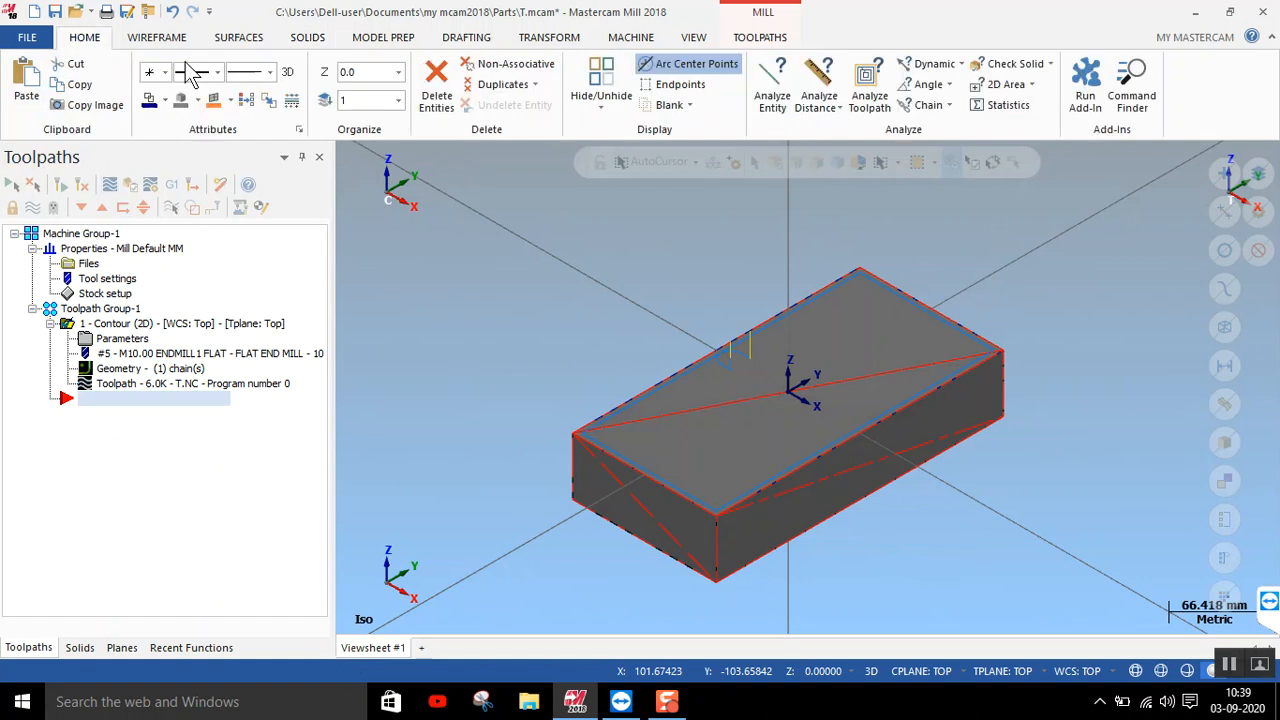
{"action": "left_click", "coordinate": [810, 495]}
{"action": "left_click", "coordinate": [668, 105]}
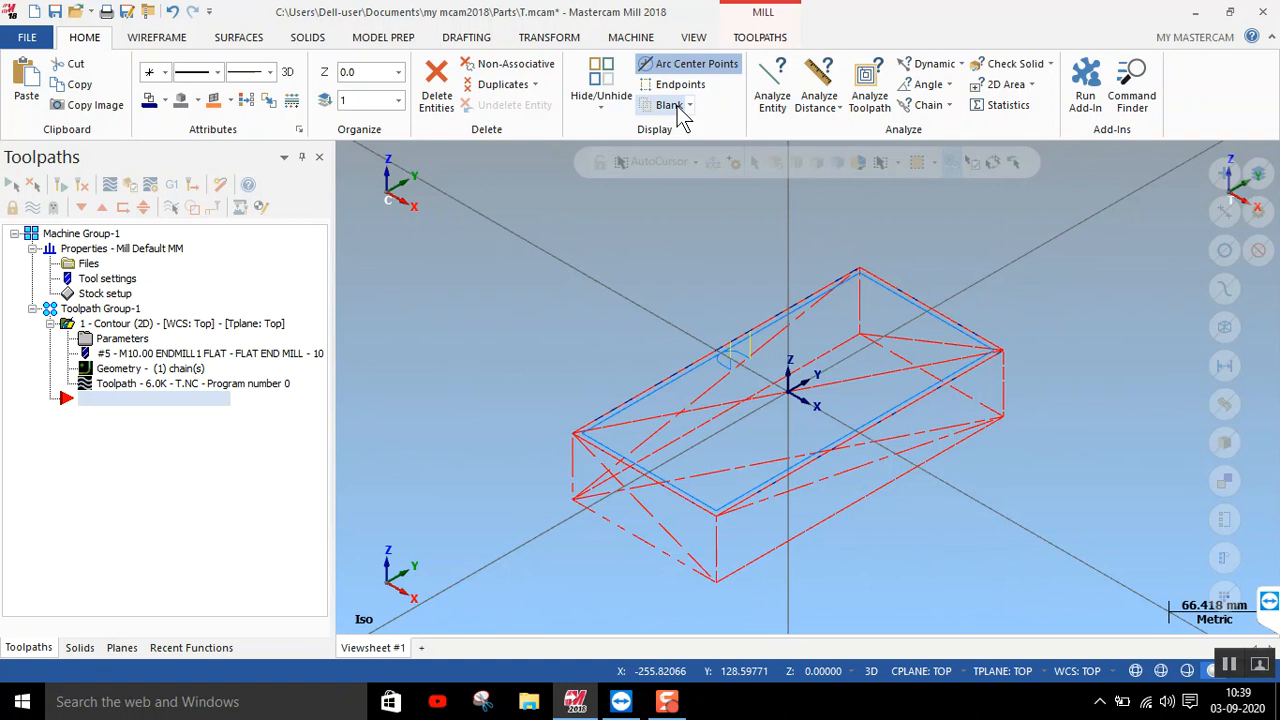
Turn off the stock display in the machine group's stock setup and turn it back on
{"action": "left_click", "coordinate": [104, 294]}
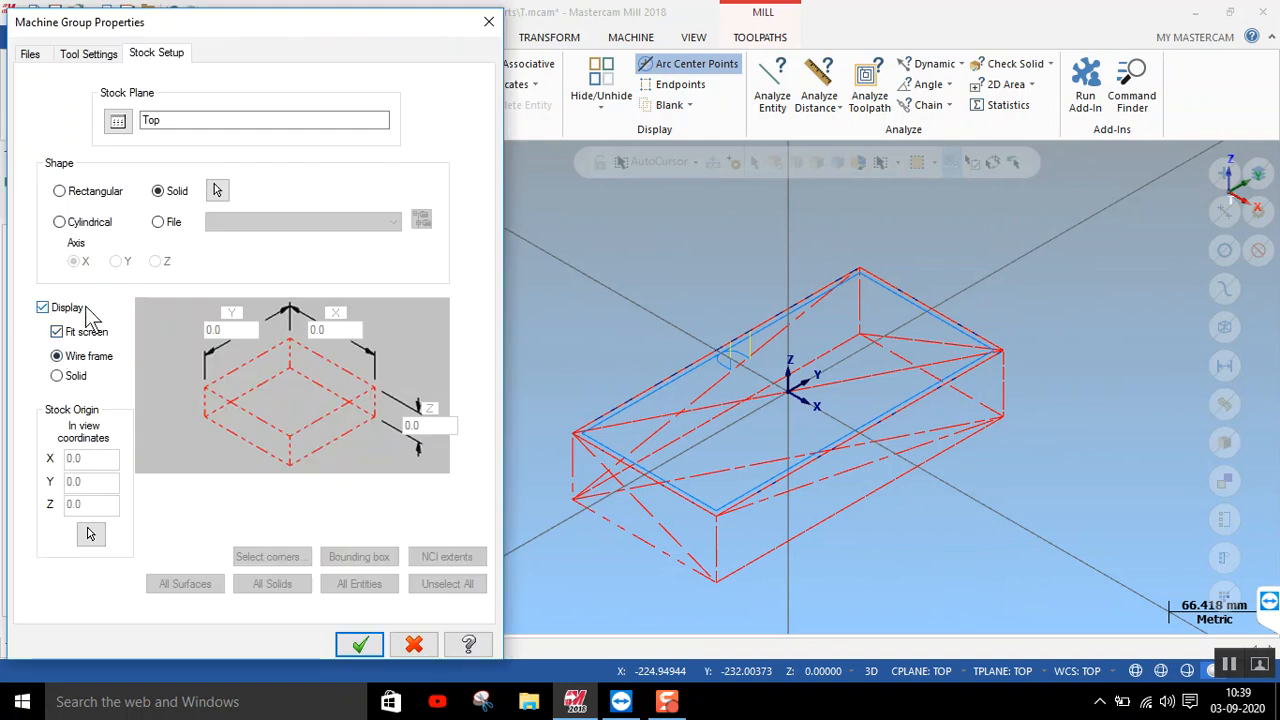
{"action": "left_click", "coordinate": [42, 308]}
{"action": "left_click", "coordinate": [61, 310]}
{"action": "left_click", "coordinate": [359, 644]}
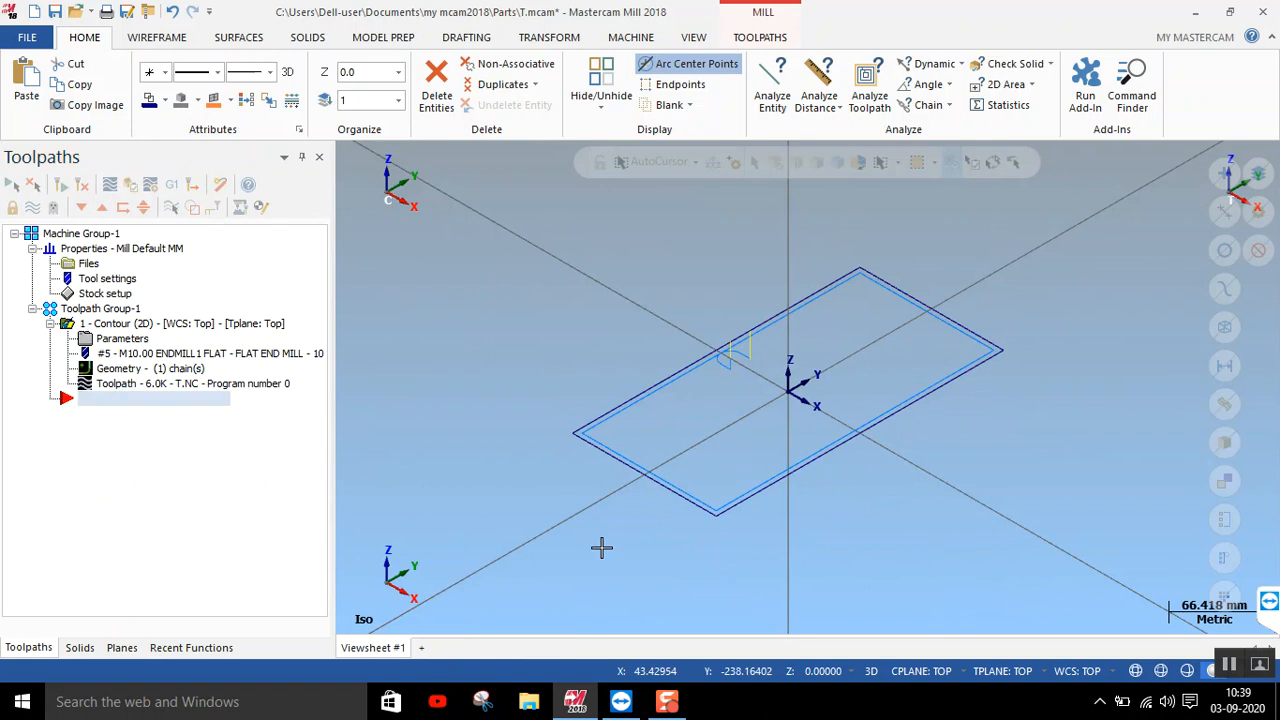
{"action": "left_click", "coordinate": [100, 293]}
{"action": "left_click", "coordinate": [42, 307]}
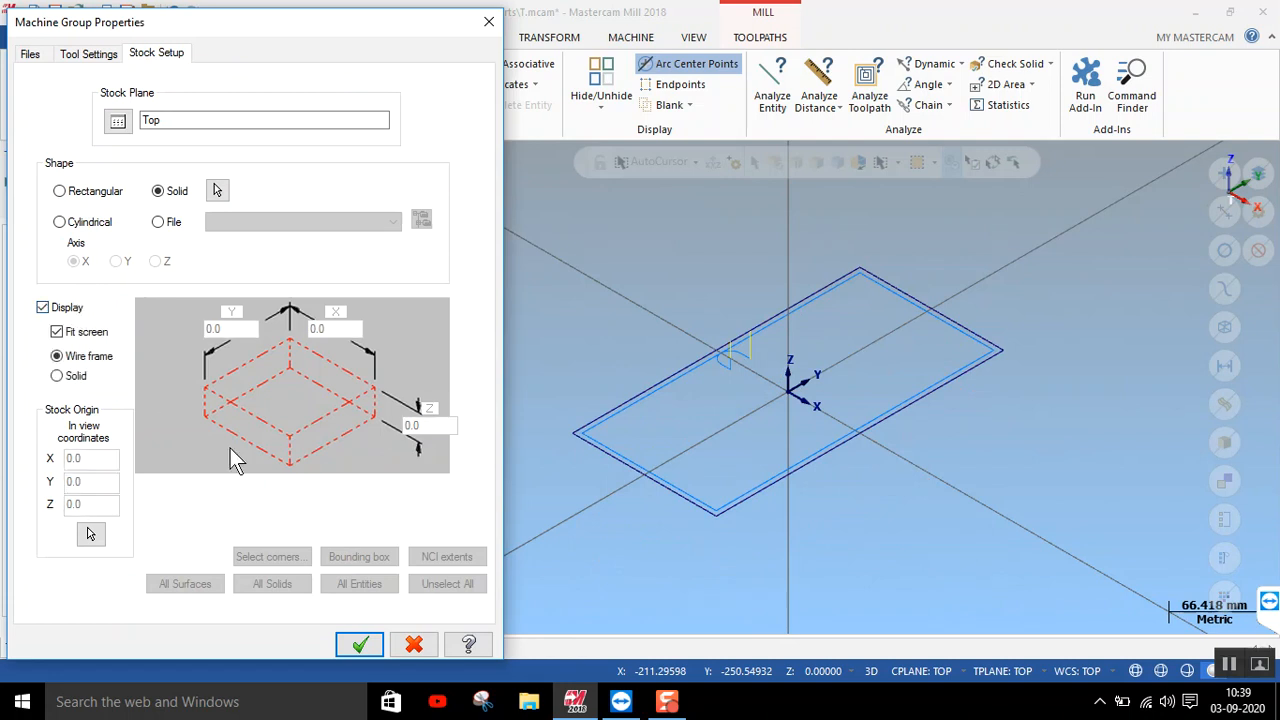
{"action": "left_click", "coordinate": [360, 644]}
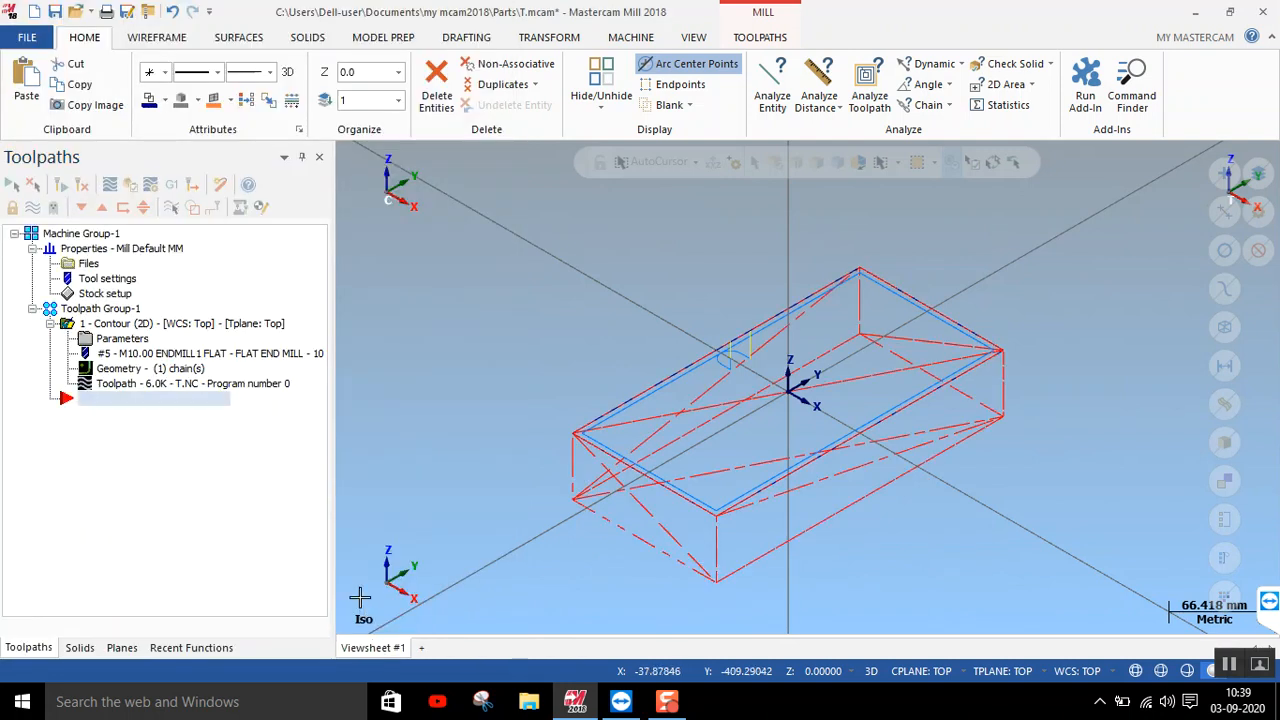
Set the contour operation's compensation direction to Left and its compensation type to Off, and regenerate the toolpath
{"action": "left_click", "coordinate": [122, 338]}
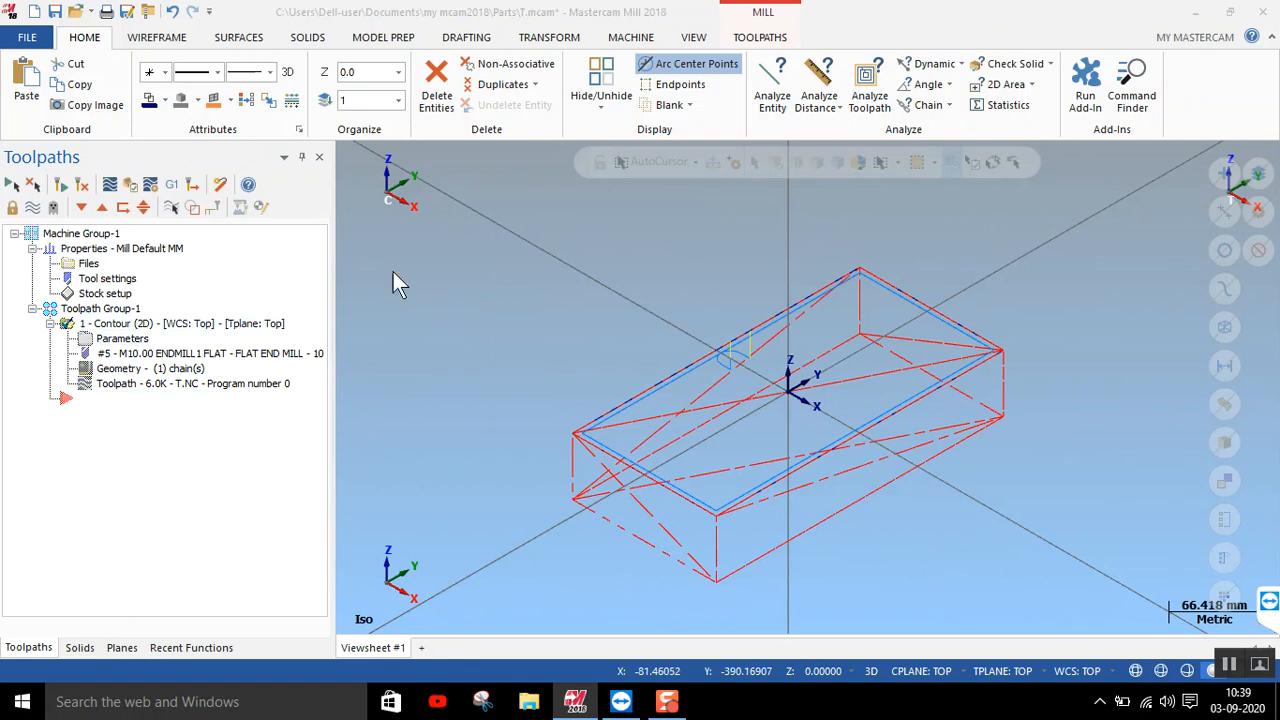
{"action": "left_click", "coordinate": [580, 205]}
{"action": "left_click", "coordinate": [627, 150]}
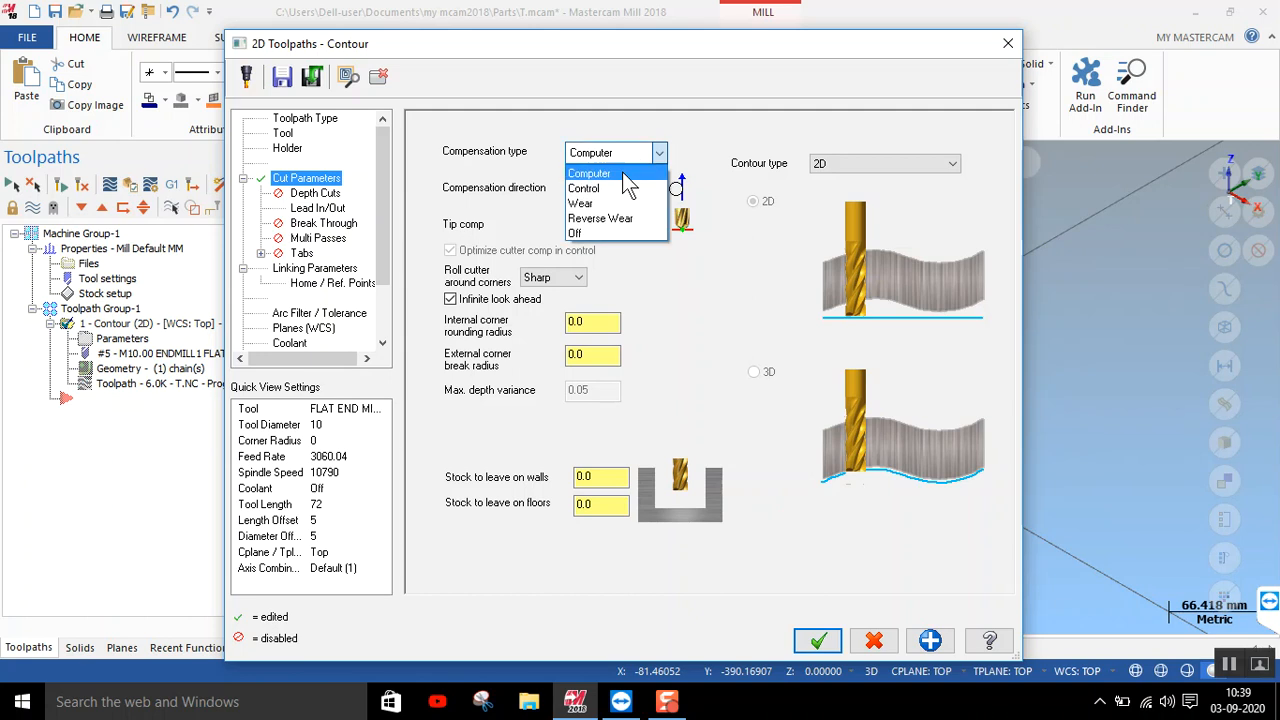
{"action": "left_click", "coordinate": [610, 233]}
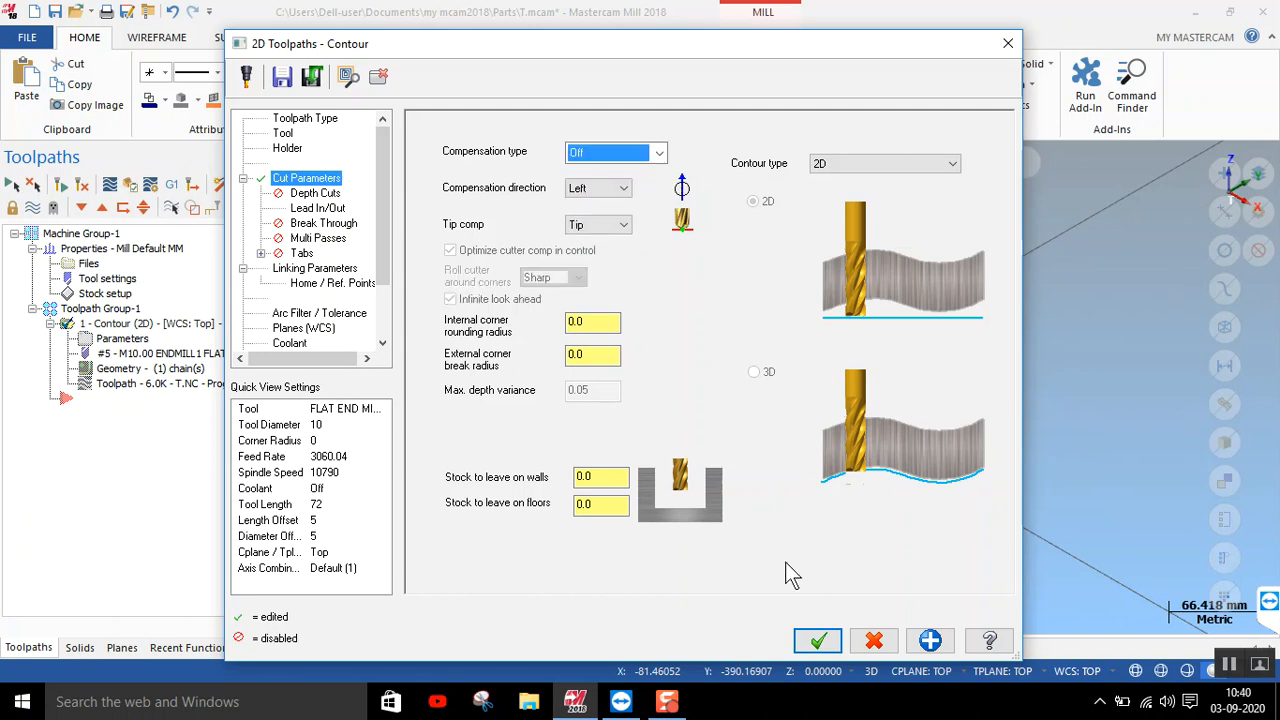
{"action": "left_click", "coordinate": [818, 640]}
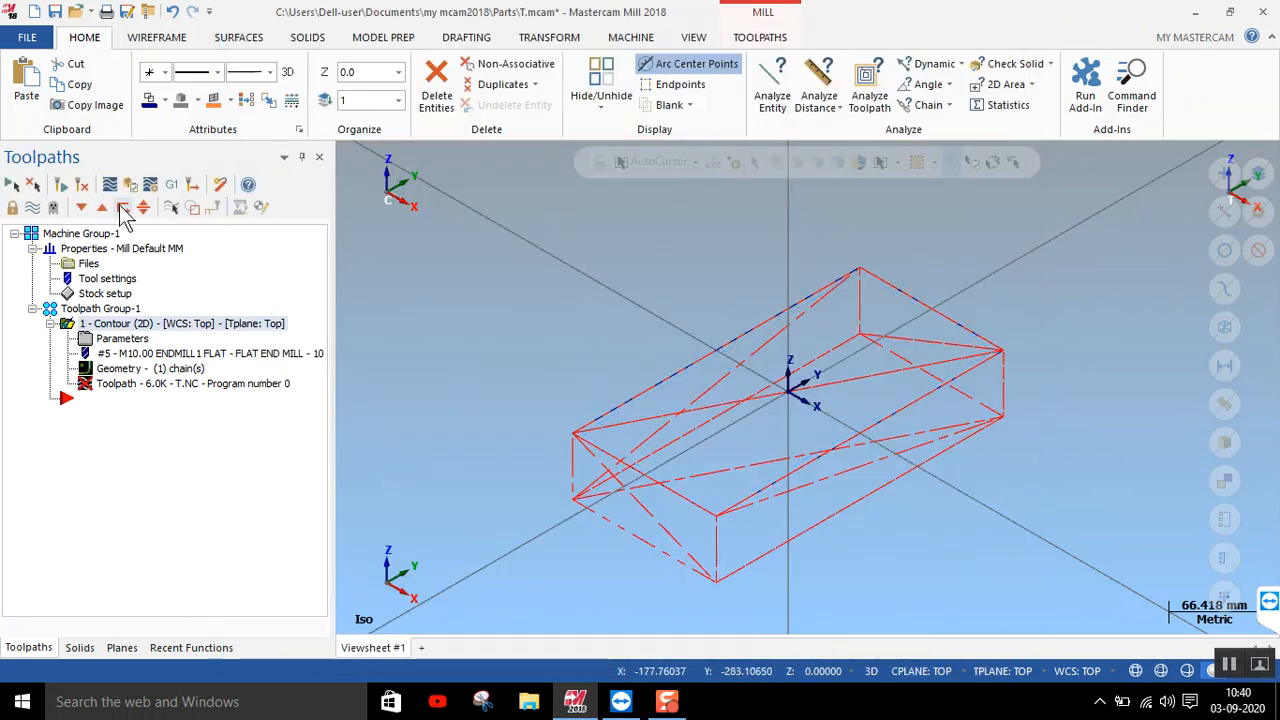
{"action": "left_click", "coordinate": [83, 187]}
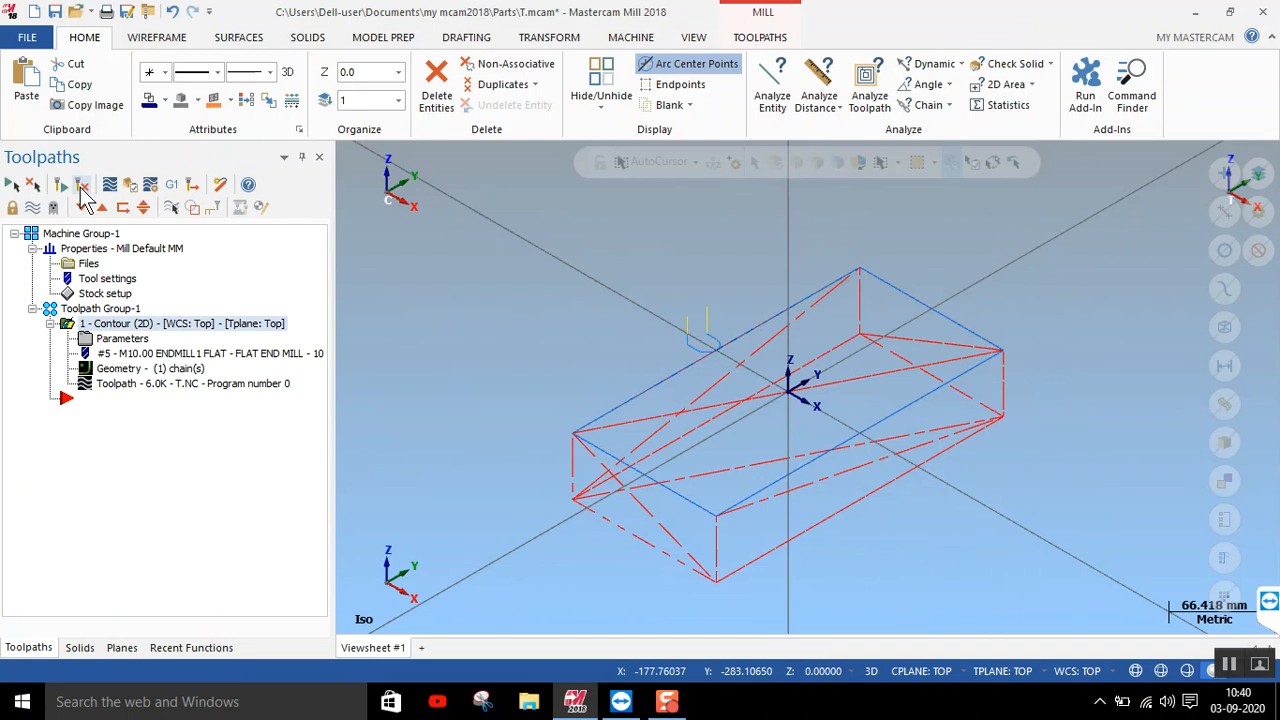
{"action": "left_click", "coordinate": [1230, 669]}
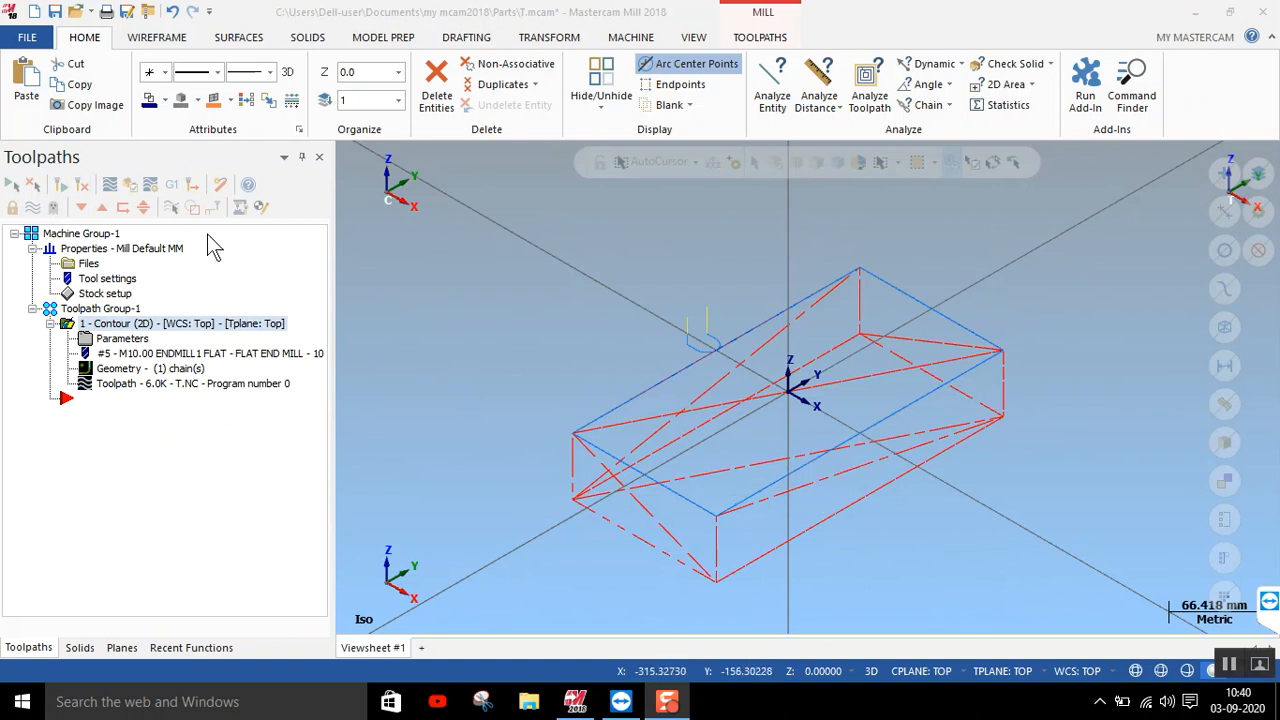
Verify the contour toolpath on the solid stock in the simulator, reduce the playback speed and replay the cut from the start
{"action": "left_click", "coordinate": [138, 192]}
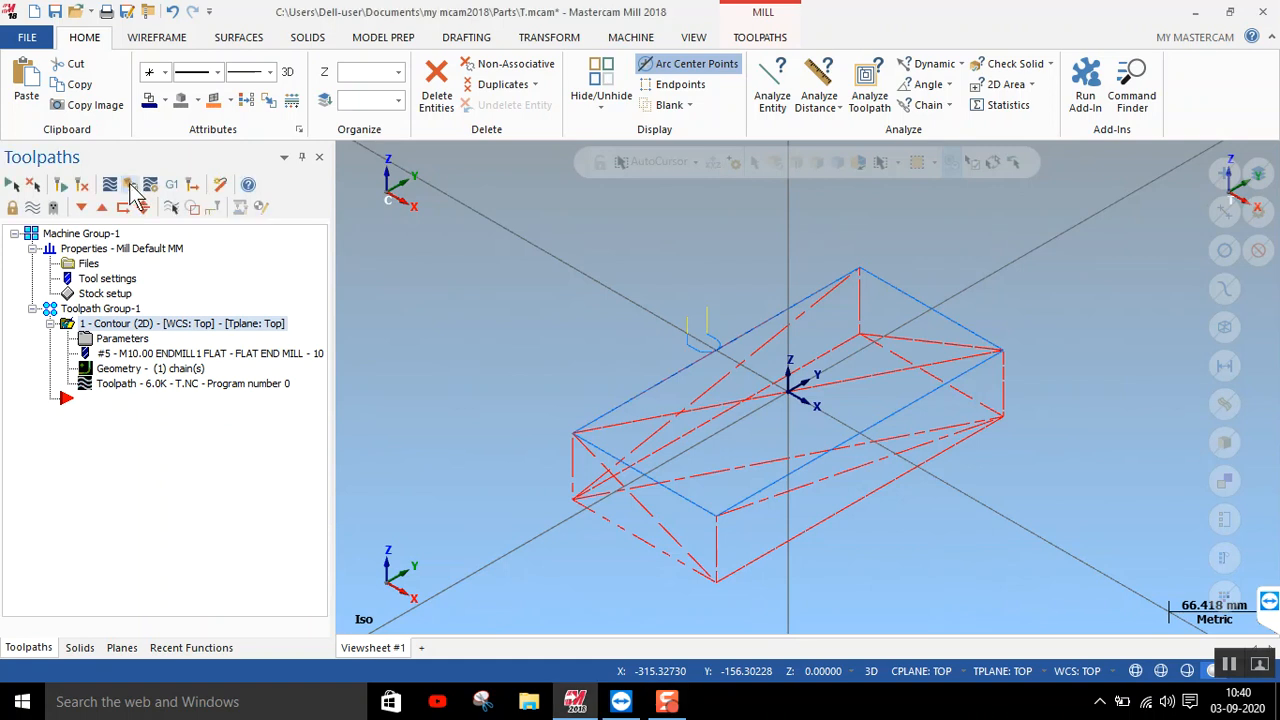
{"action": "left_click", "coordinate": [133, 189]}
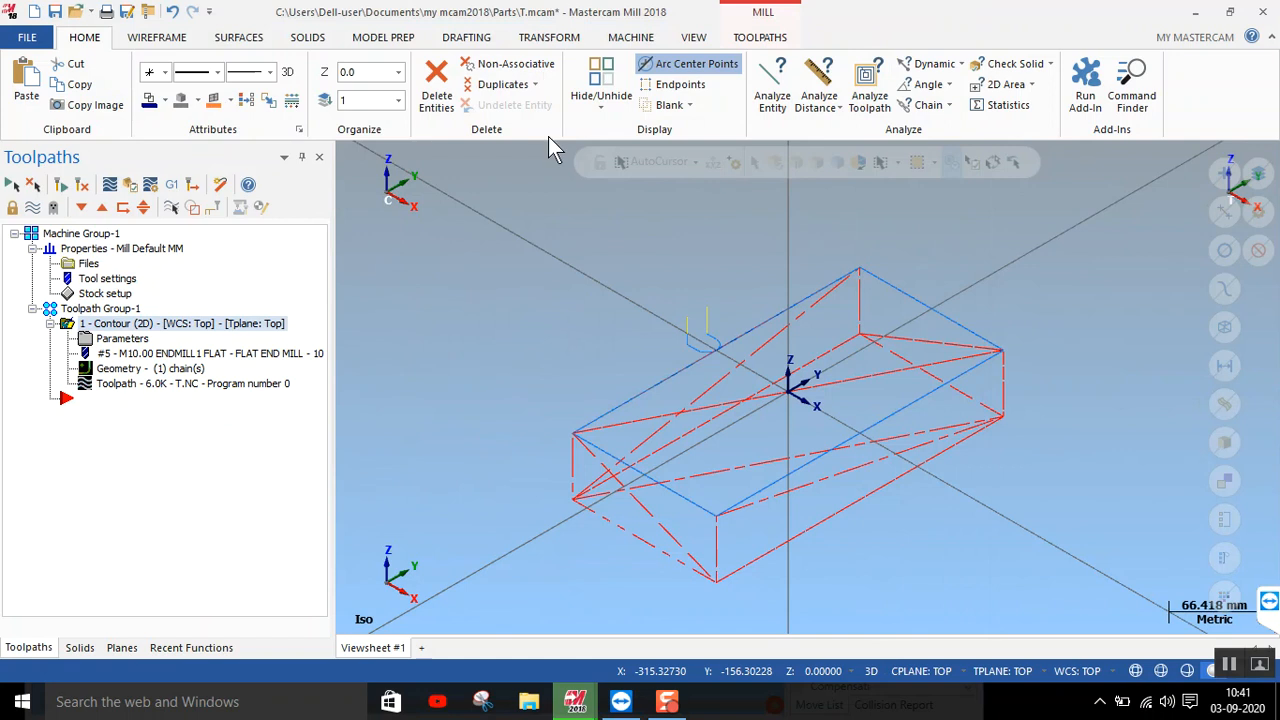
{"action": "mouse_move", "coordinate": [575, 701]}
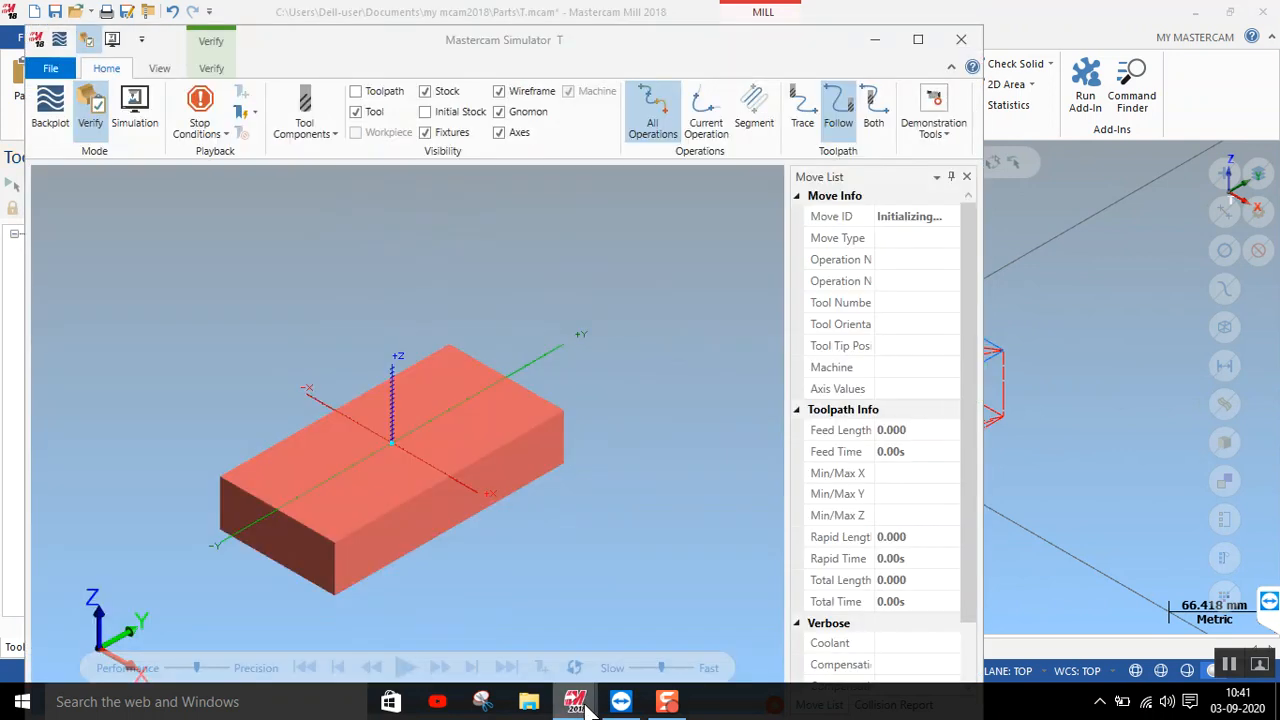
{"action": "left_click_drag", "start_coordinate": [588, 43], "coordinate": [630, 1]}
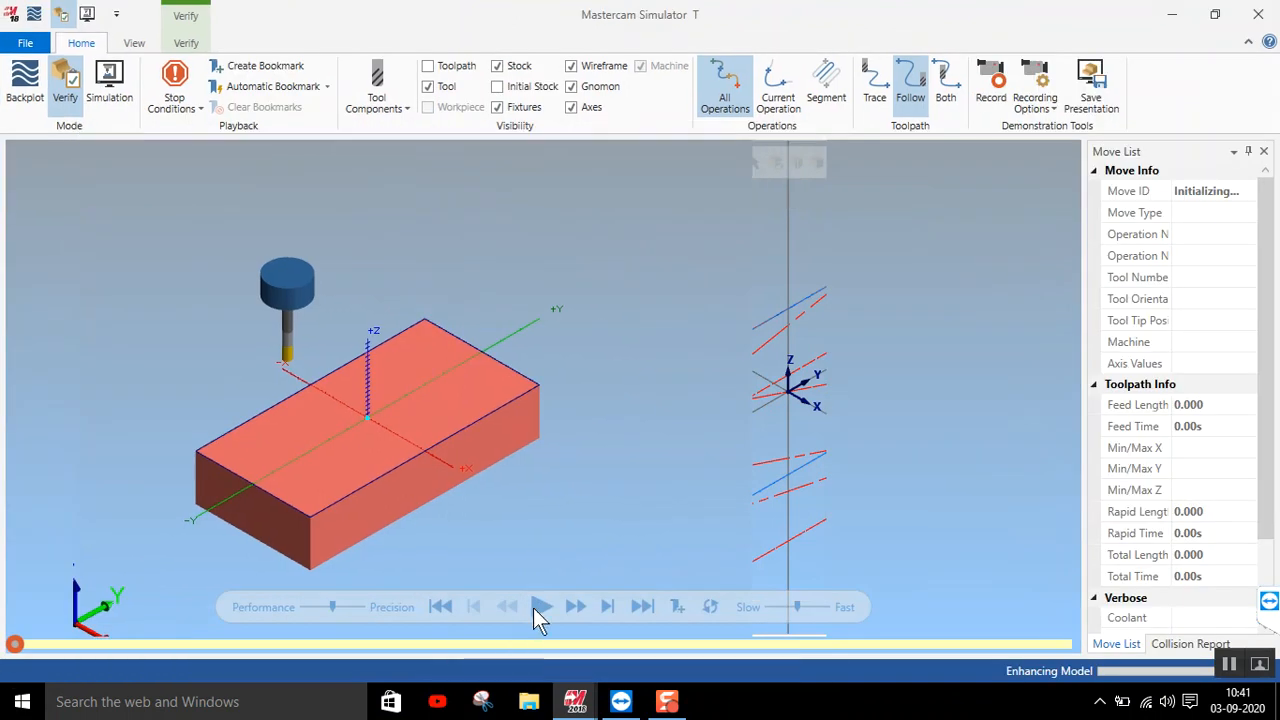
{"action": "left_click", "coordinate": [546, 605]}
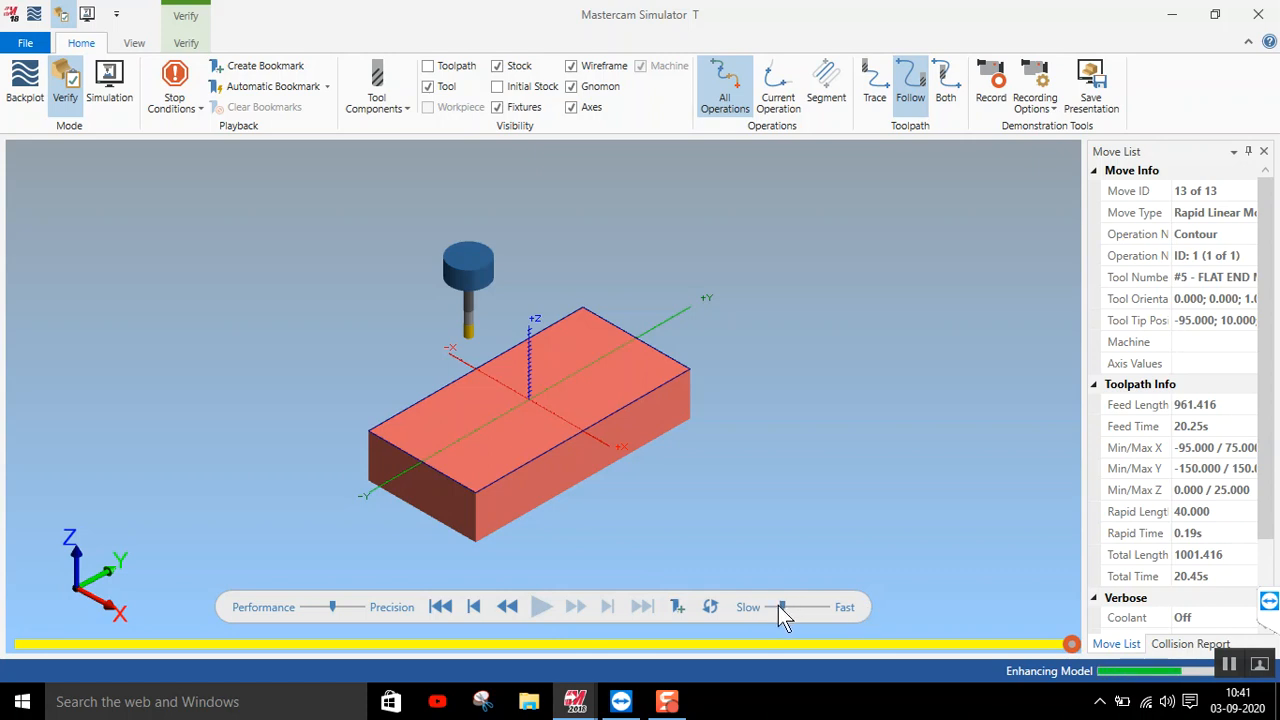
{"action": "left_click", "coordinate": [441, 607]}
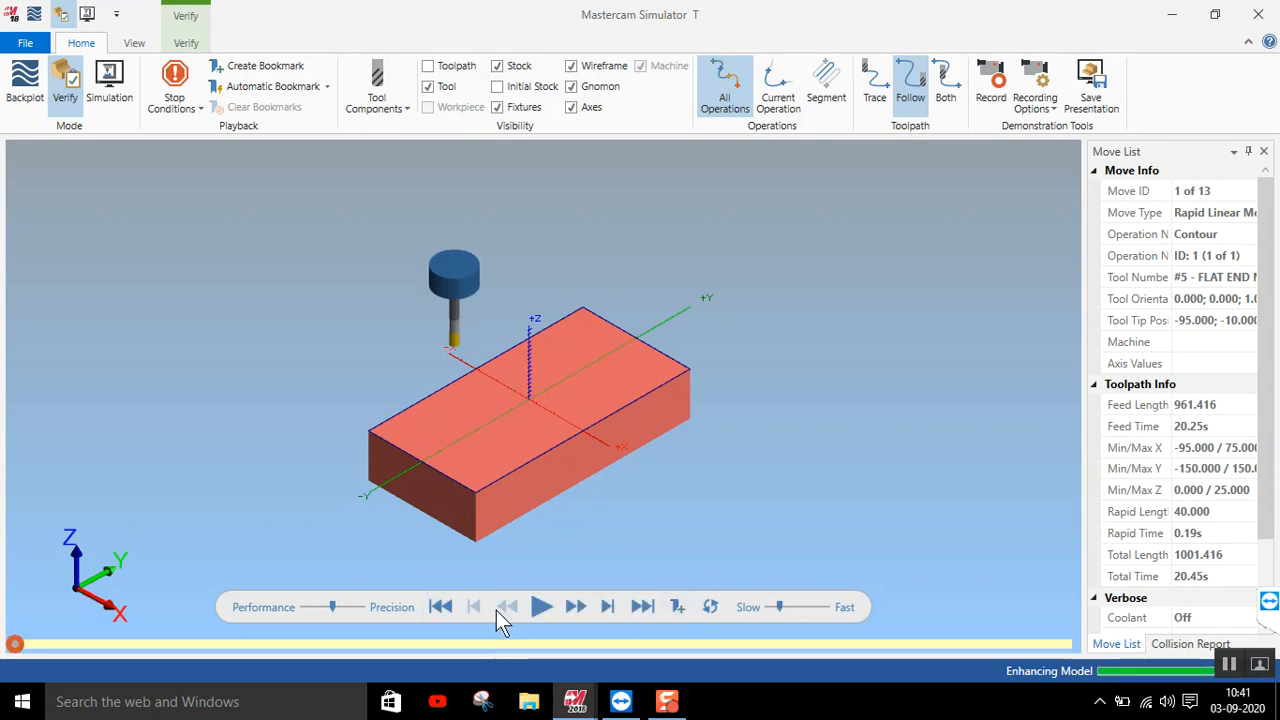
{"action": "left_click", "coordinate": [542, 608]}
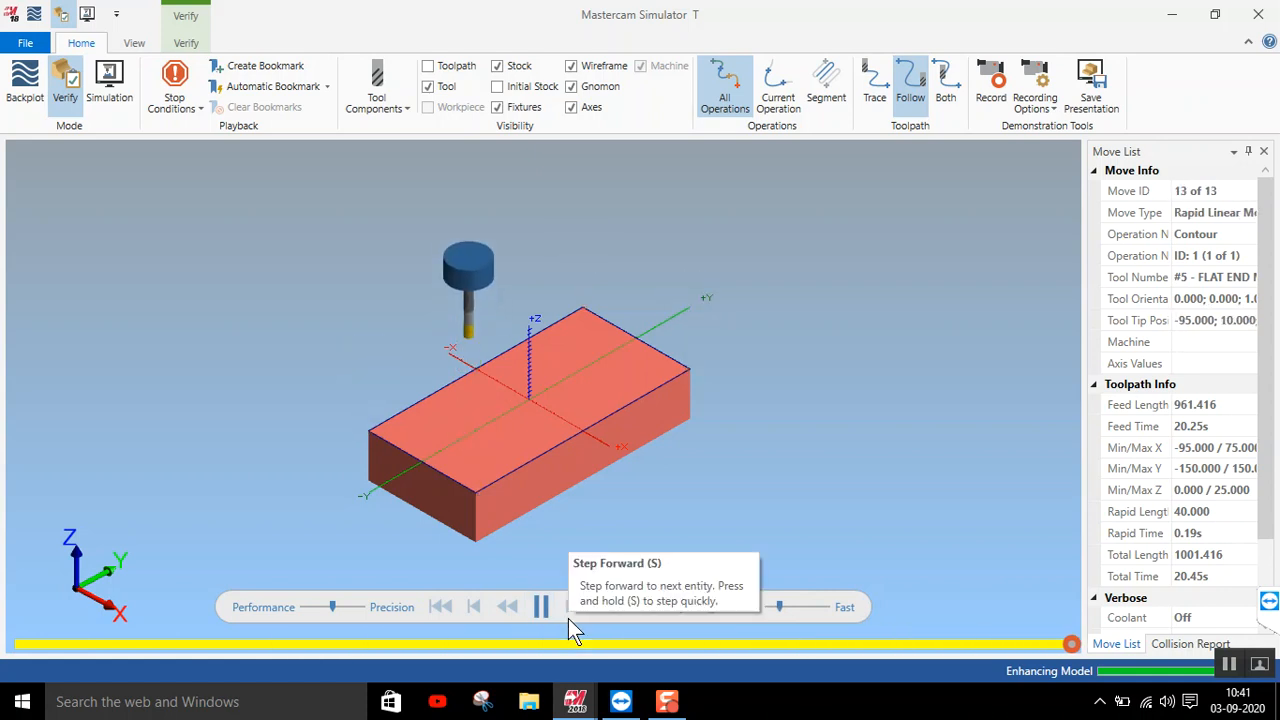
{"action": "left_click", "coordinate": [1259, 17]}
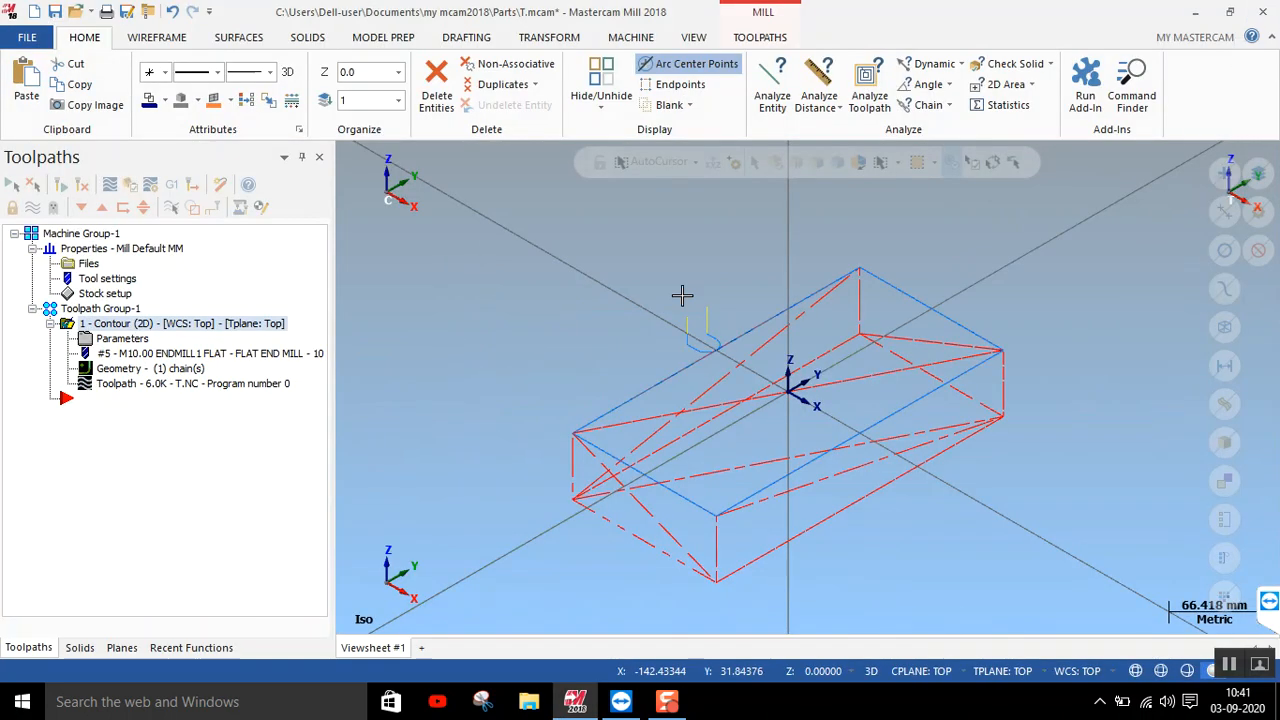
Set the contour operation's cutting depth to -10.0 absolute in the linking parameters and regenerate the toolpath
{"action": "left_click", "coordinate": [114, 341]}
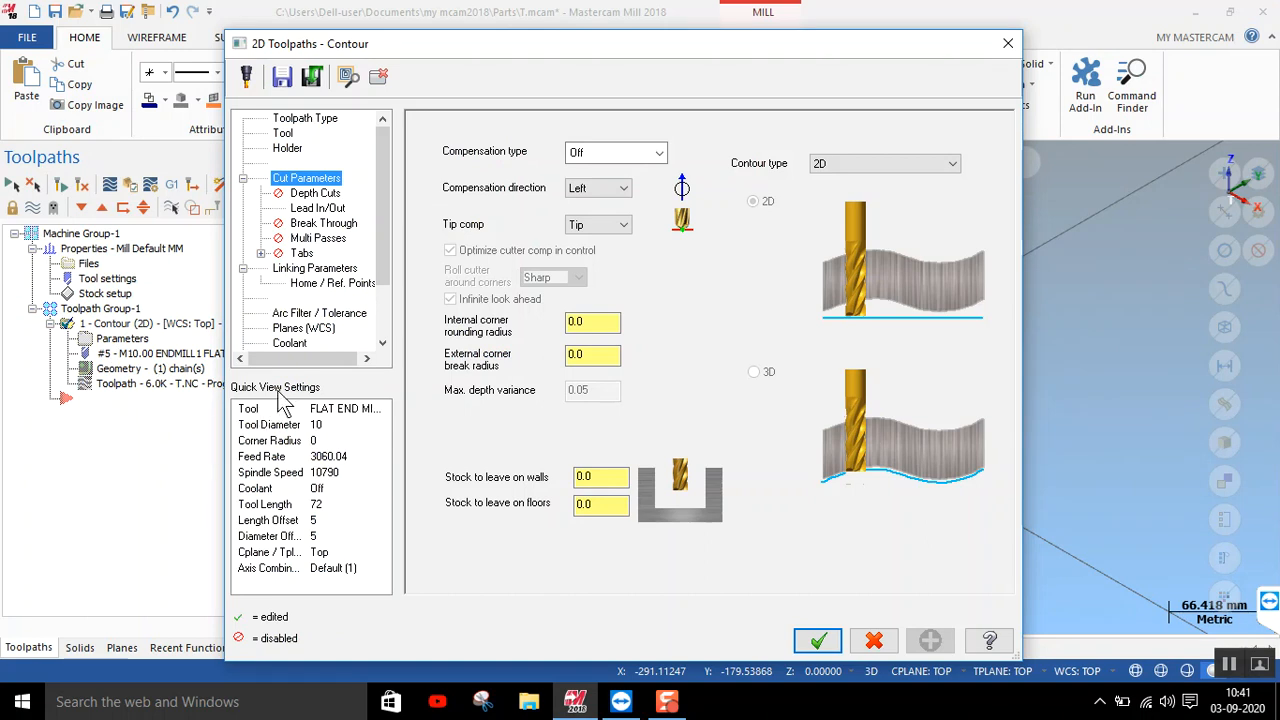
{"action": "left_click", "coordinate": [325, 270]}
{"action": "left_click", "coordinate": [779, 498]}
{"action": "left_click", "coordinate": [746, 500]}
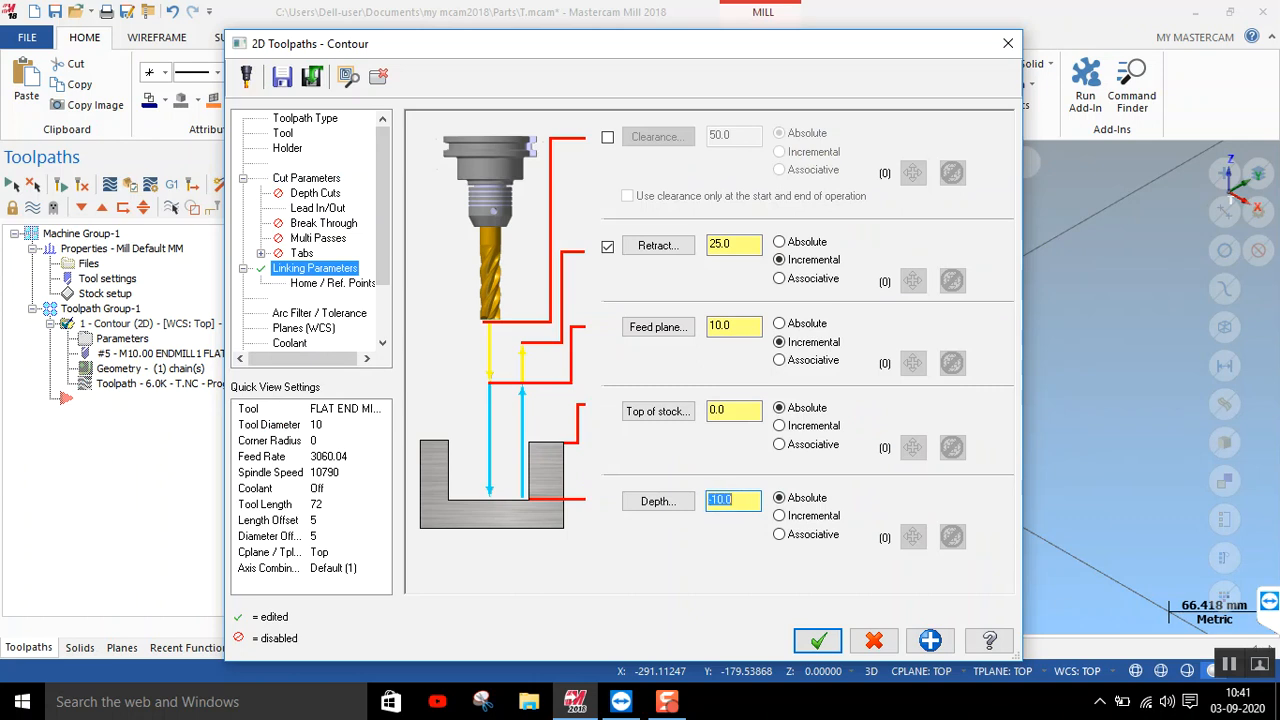
{"action": "left_click", "coordinate": [818, 641]}
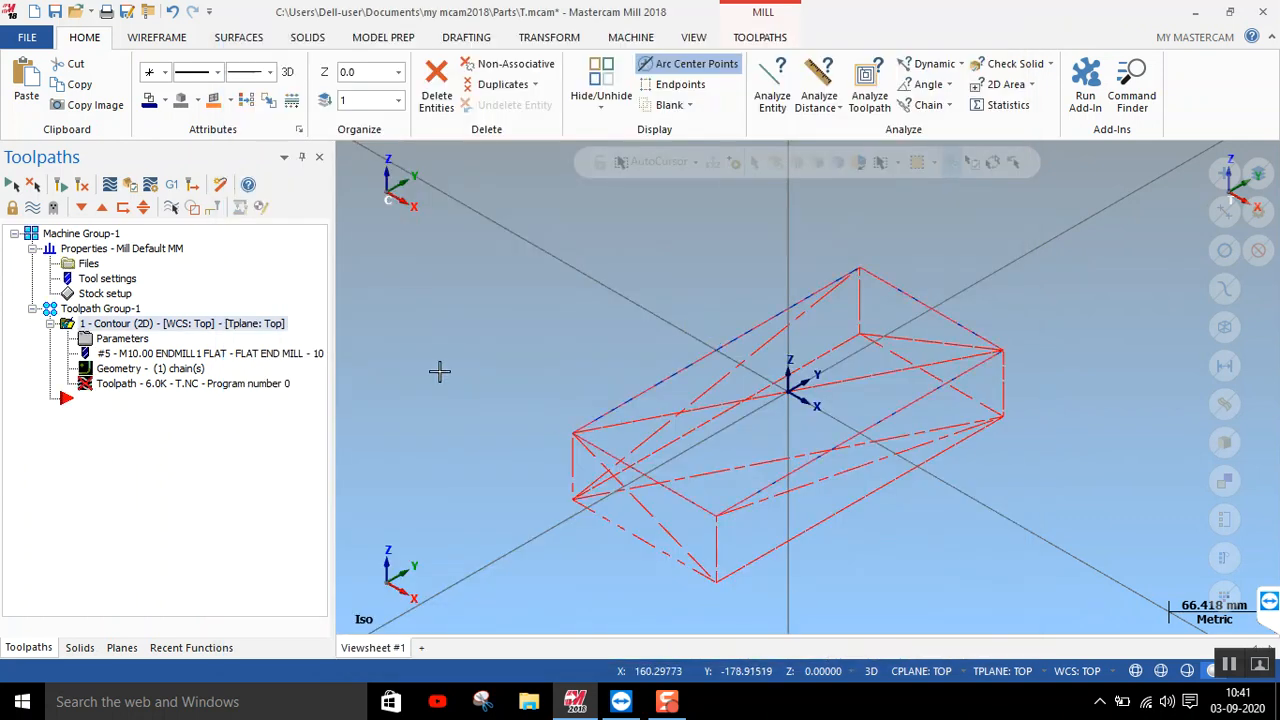
{"action": "left_click", "coordinate": [84, 186]}
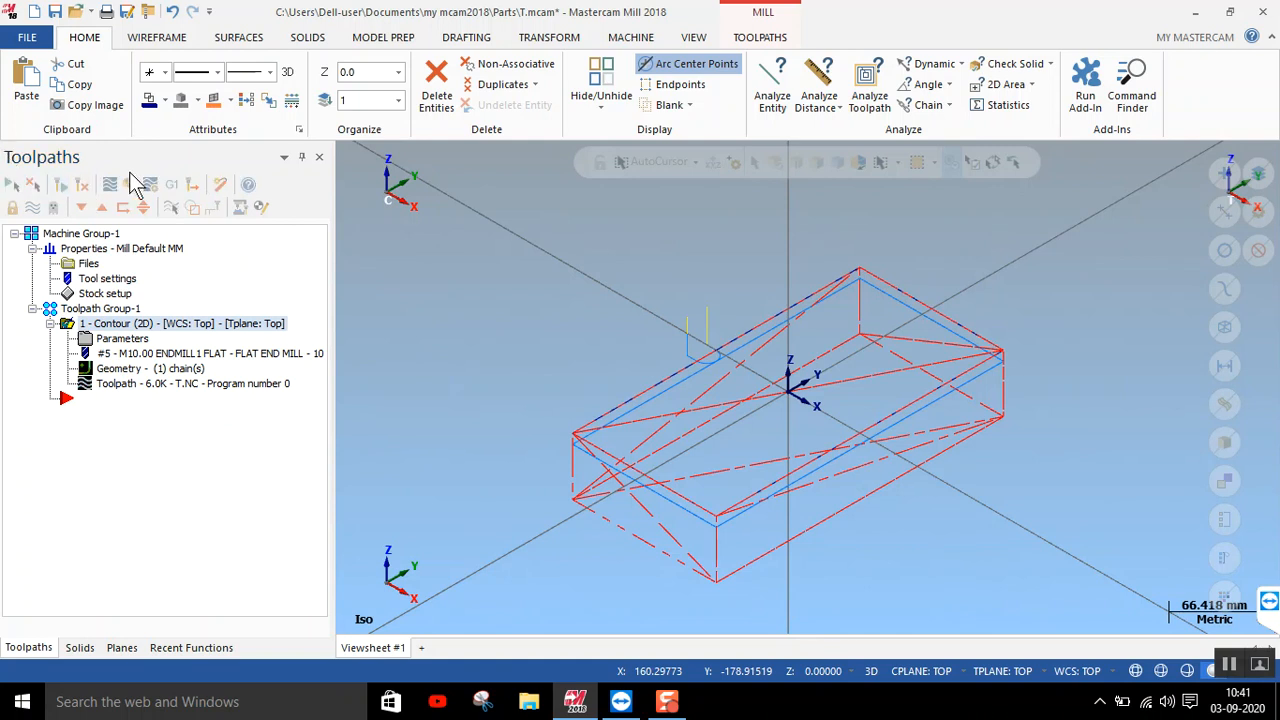
Run the Verify simulation of the single-pass contour cut at the -10 mm depth, and close the simulator
{"action": "left_click", "coordinate": [131, 184]}
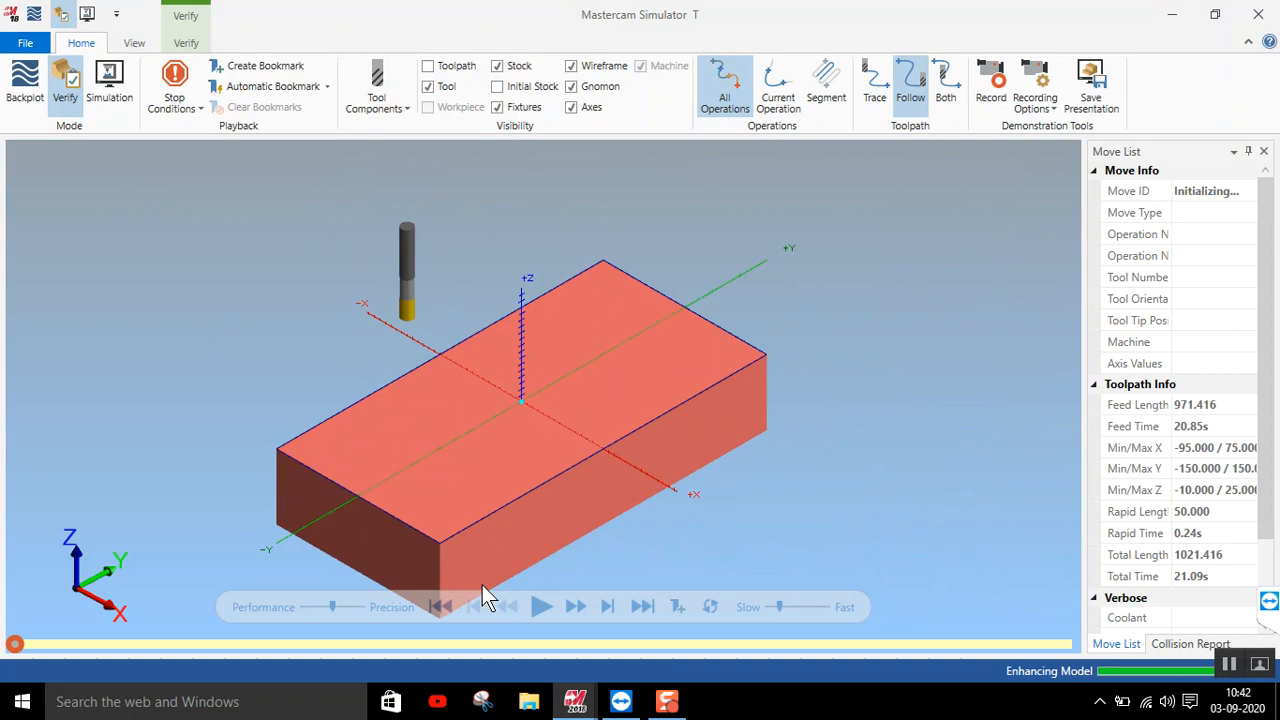
{"action": "left_click", "coordinate": [538, 609]}
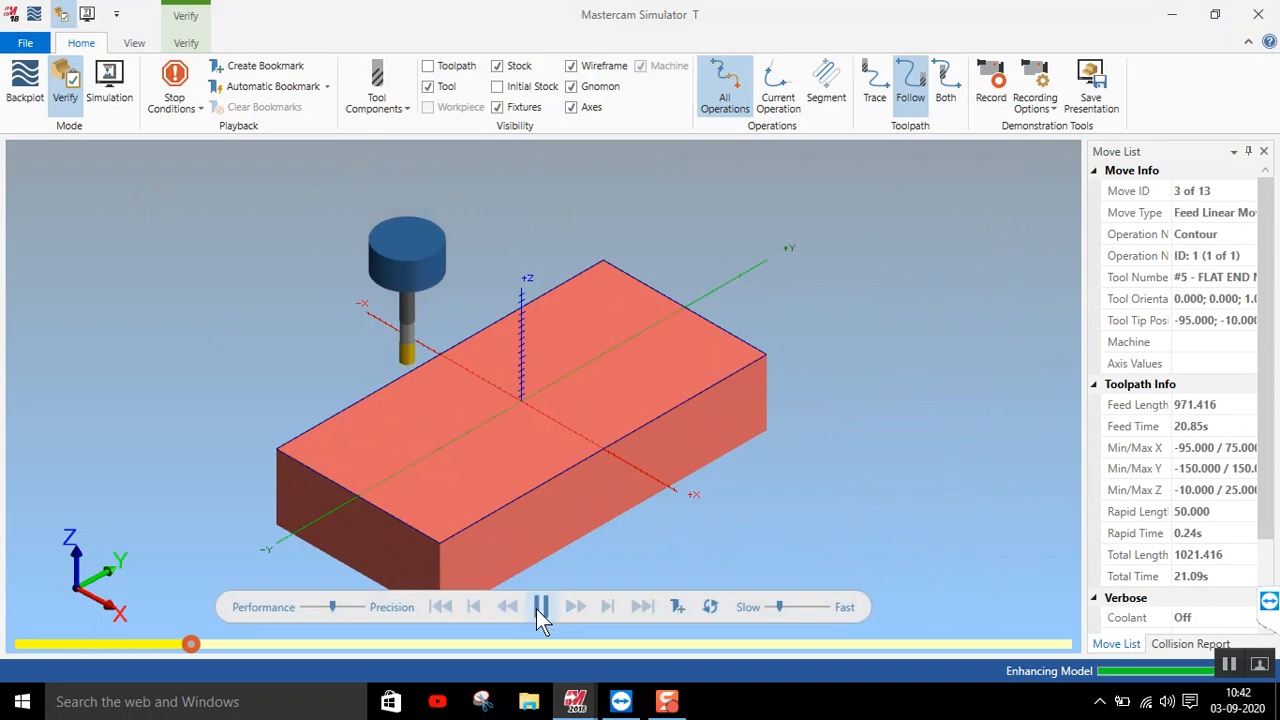
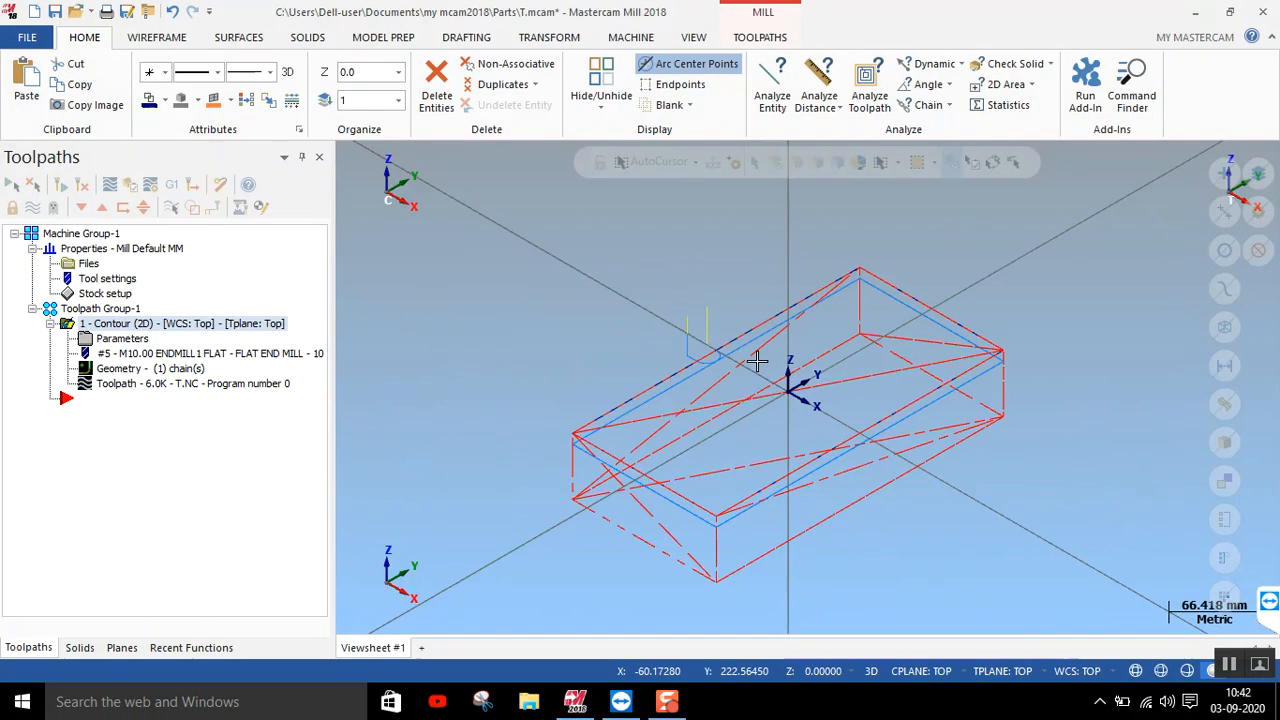
{"action": "left_click", "coordinate": [1258, 15]}
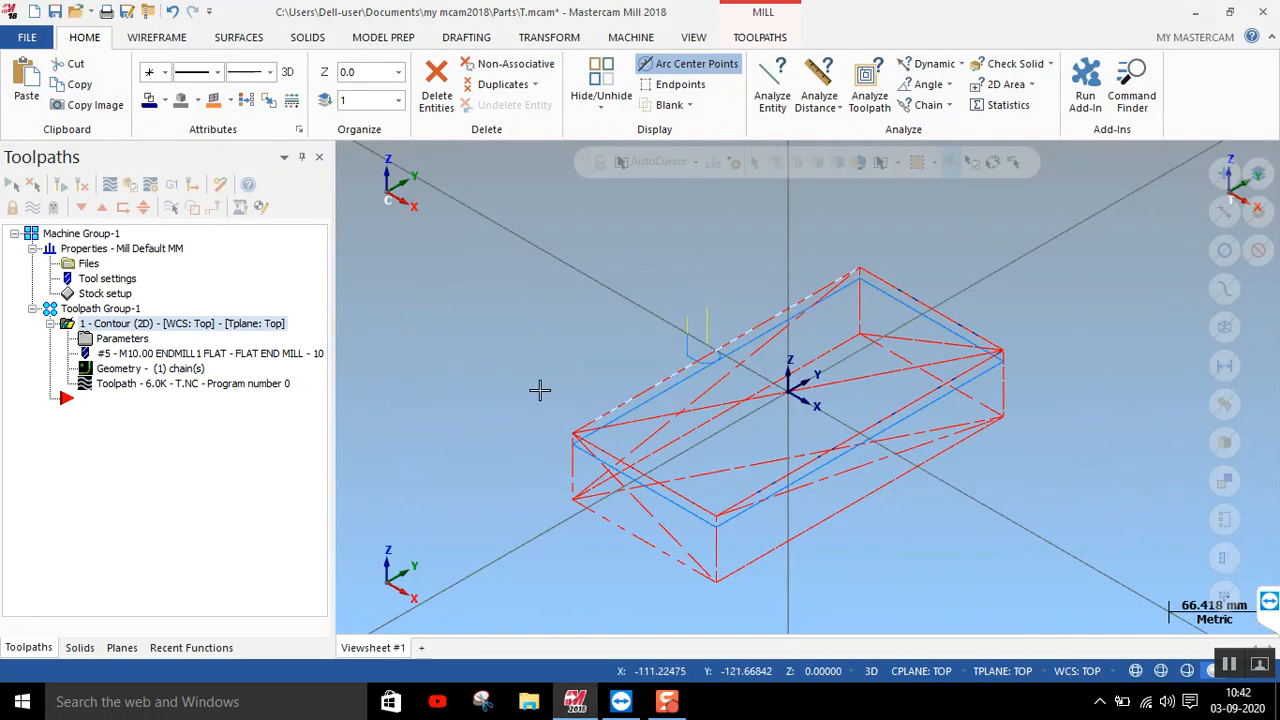
Enable depth cuts for the contour operation with a max rough step of 2.0, and regenerate the toolpath
{"action": "left_click", "coordinate": [121, 340]}
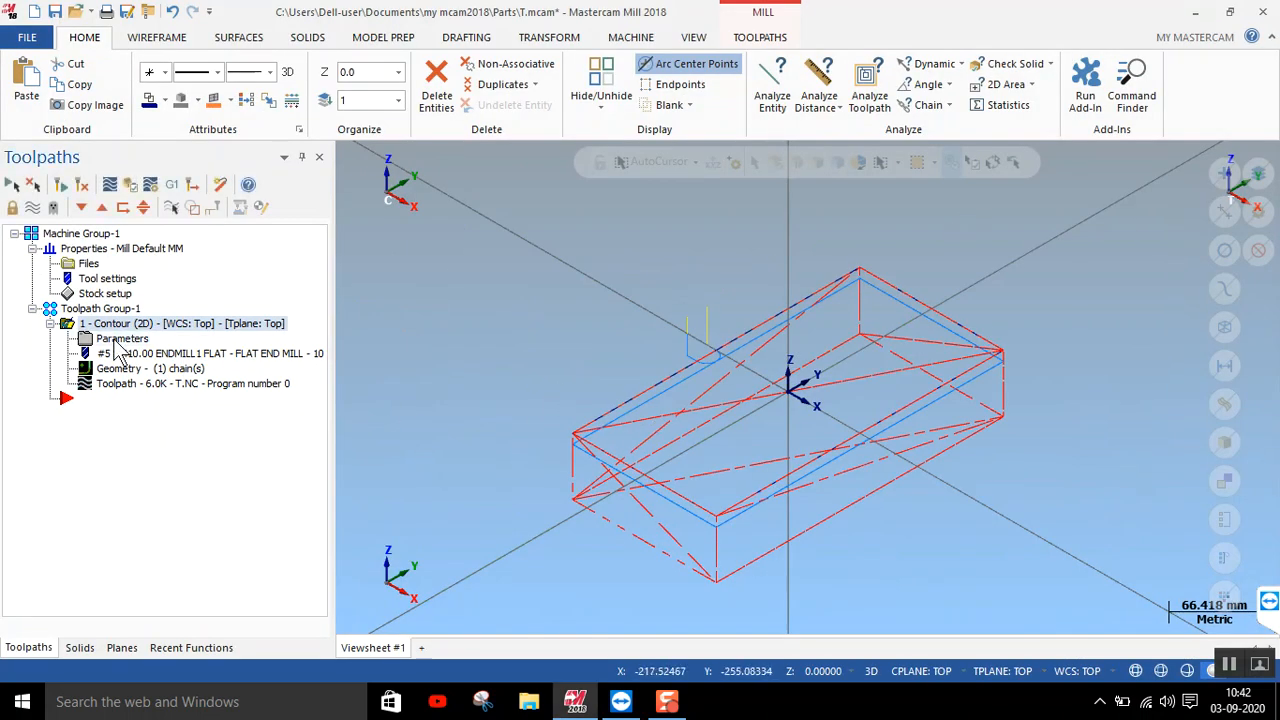
{"action": "left_click", "coordinate": [314, 194]}
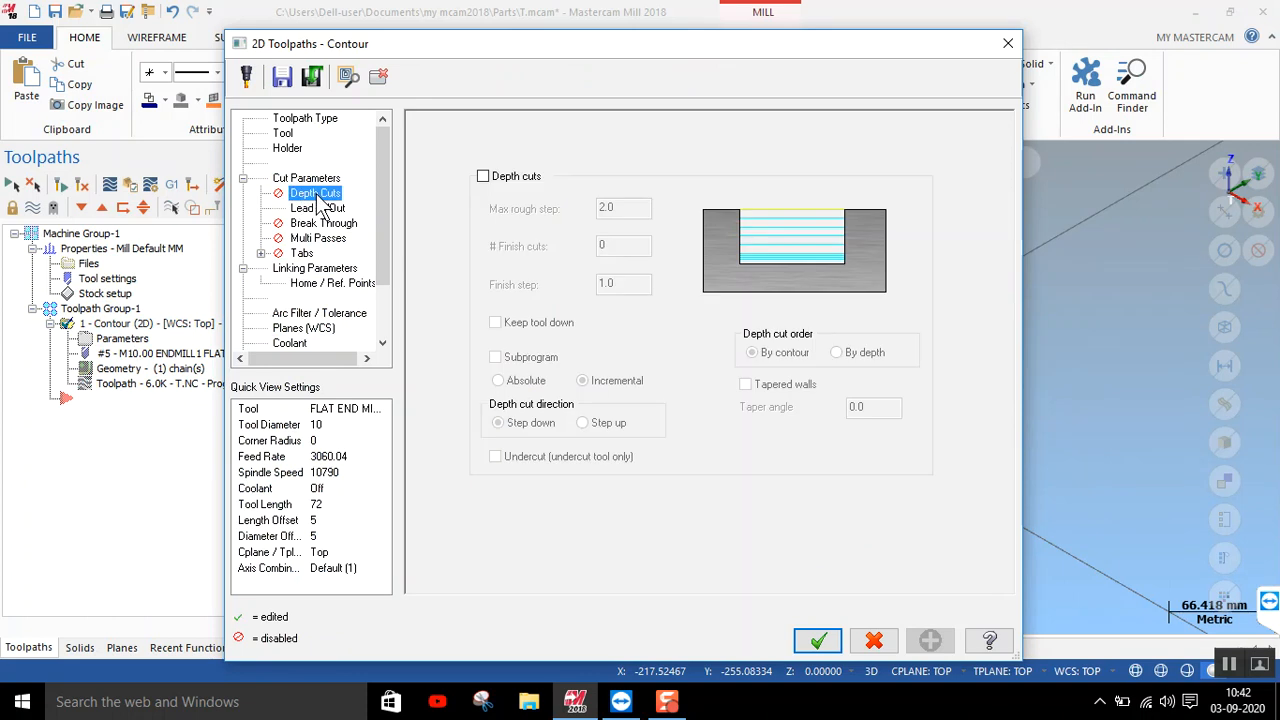
{"action": "left_click", "coordinate": [484, 177]}
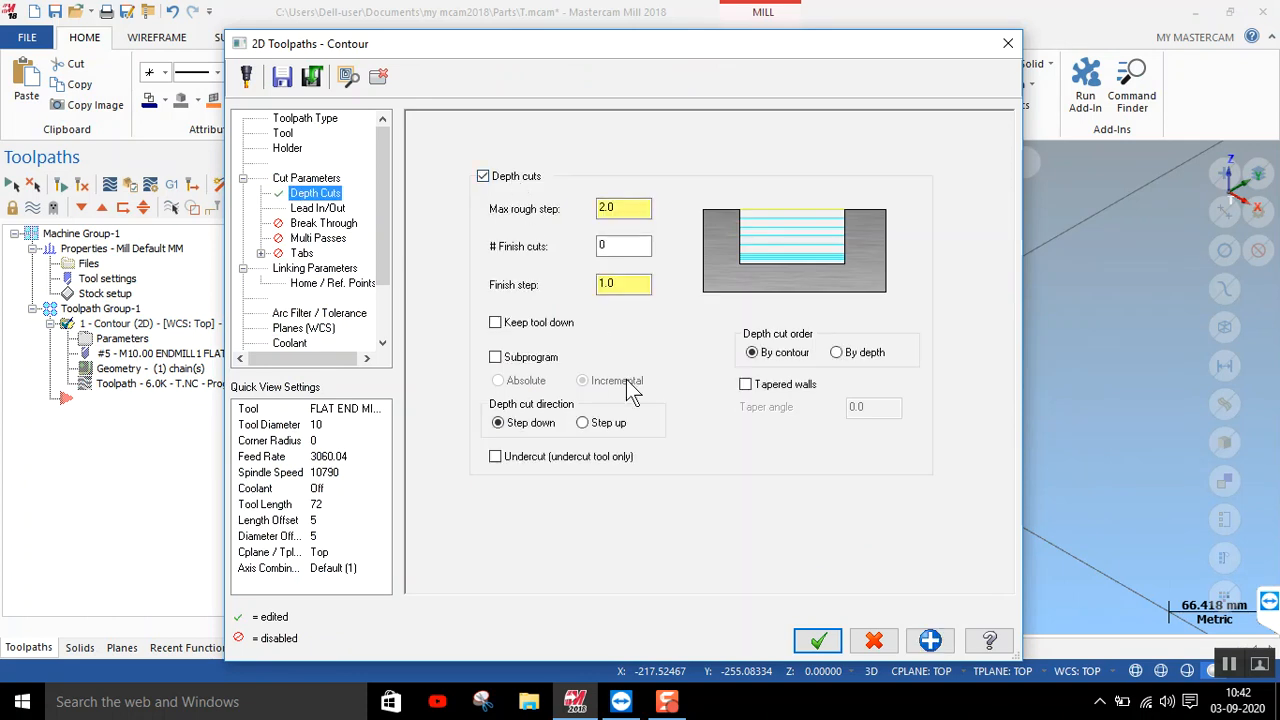
{"action": "double_click", "coordinate": [628, 209]}
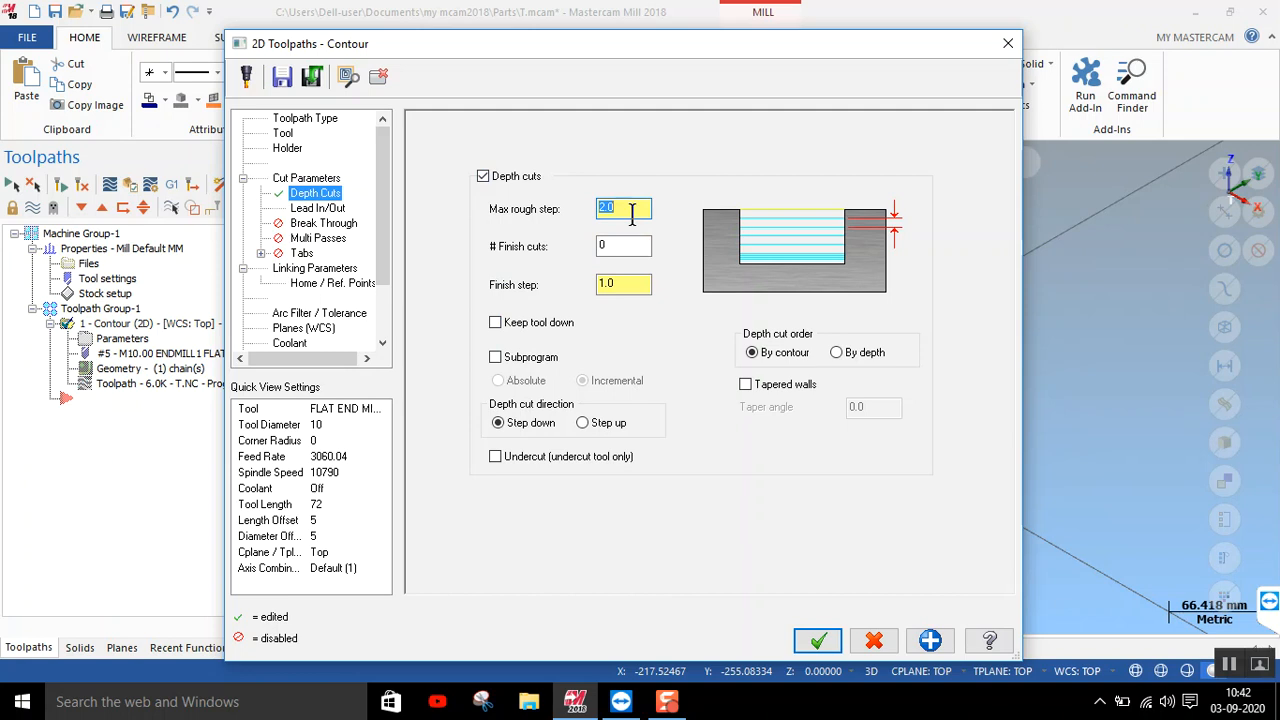
{"action": "left_click", "coordinate": [818, 640]}
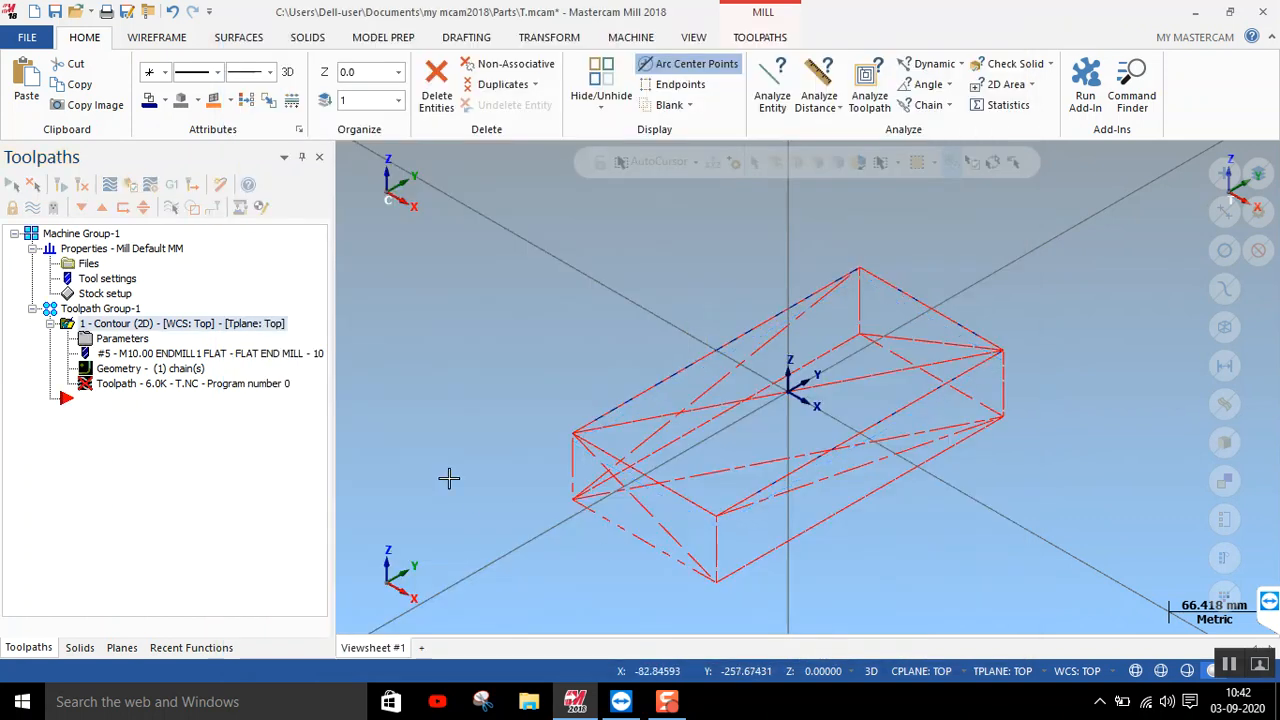
{"action": "left_click", "coordinate": [82, 186]}
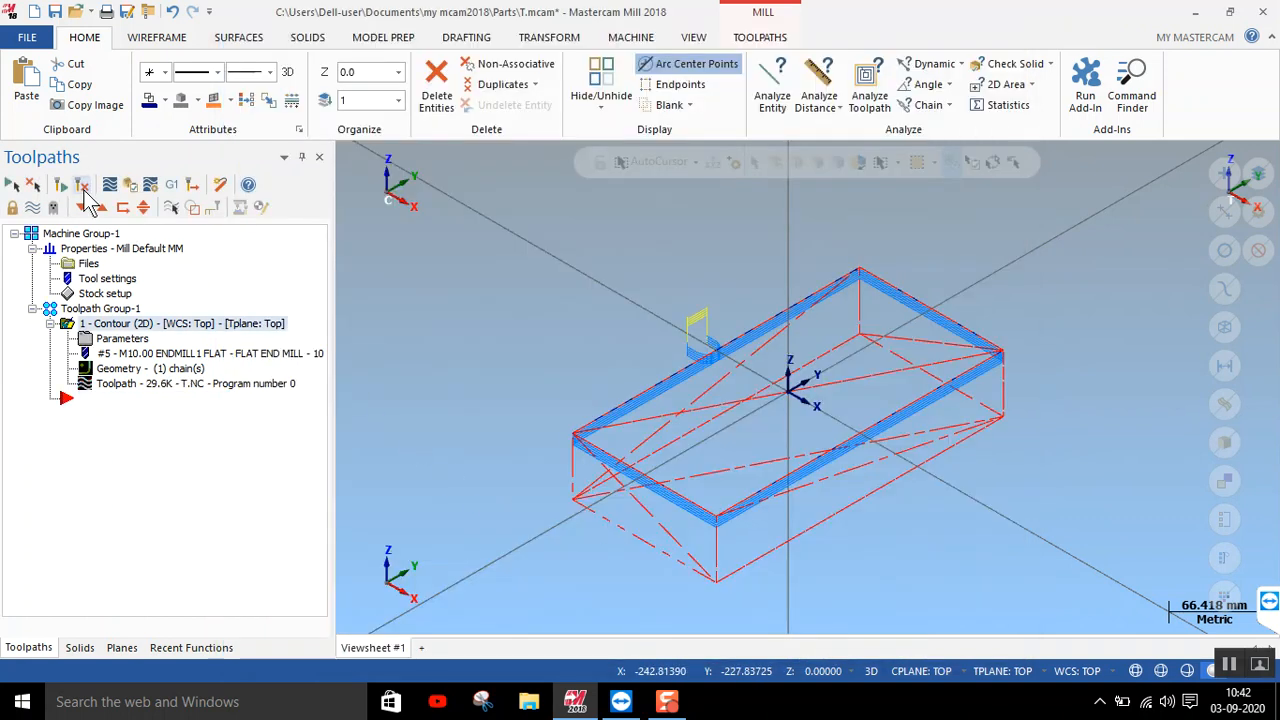
Inspect the stepped depth passes at the front corner and simulate the multi-depth contour cut with Verify
{"action": "scroll", "coordinate": [710, 530], "scroll_direction": "up", "scroll_amount": 5}
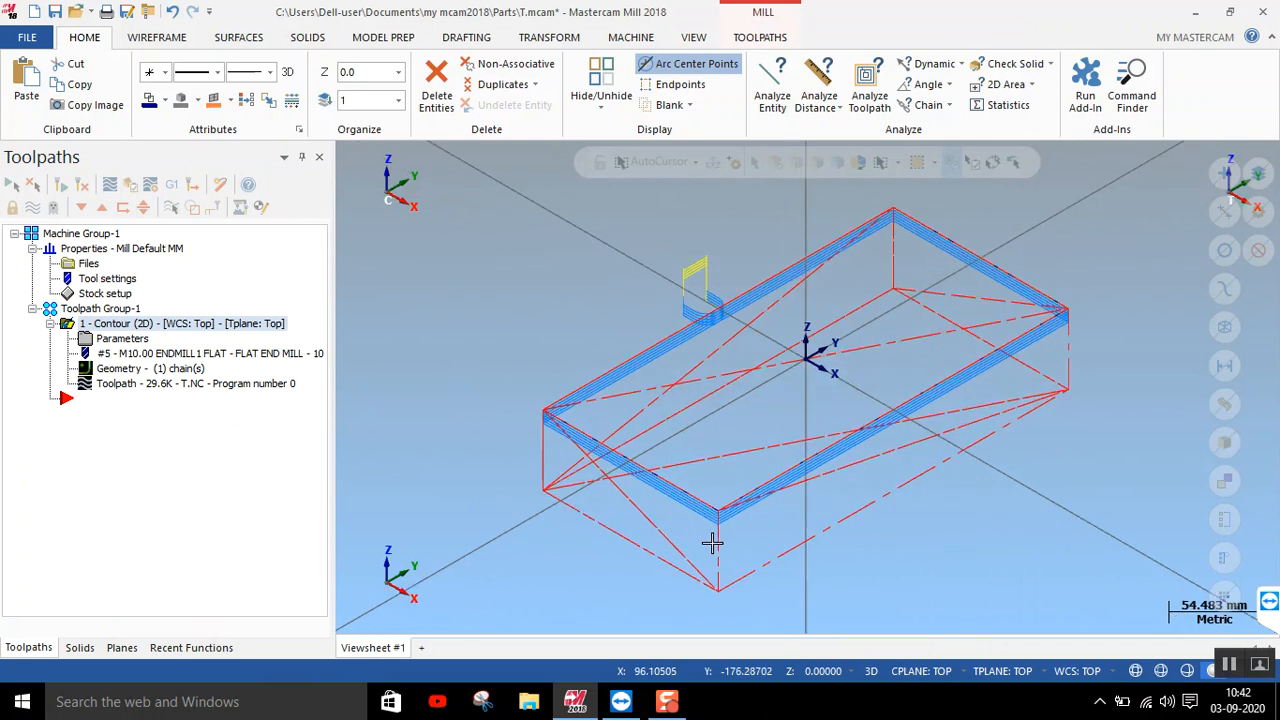
{"action": "scroll", "coordinate": [712, 524], "scroll_direction": "up", "scroll_amount": 3}
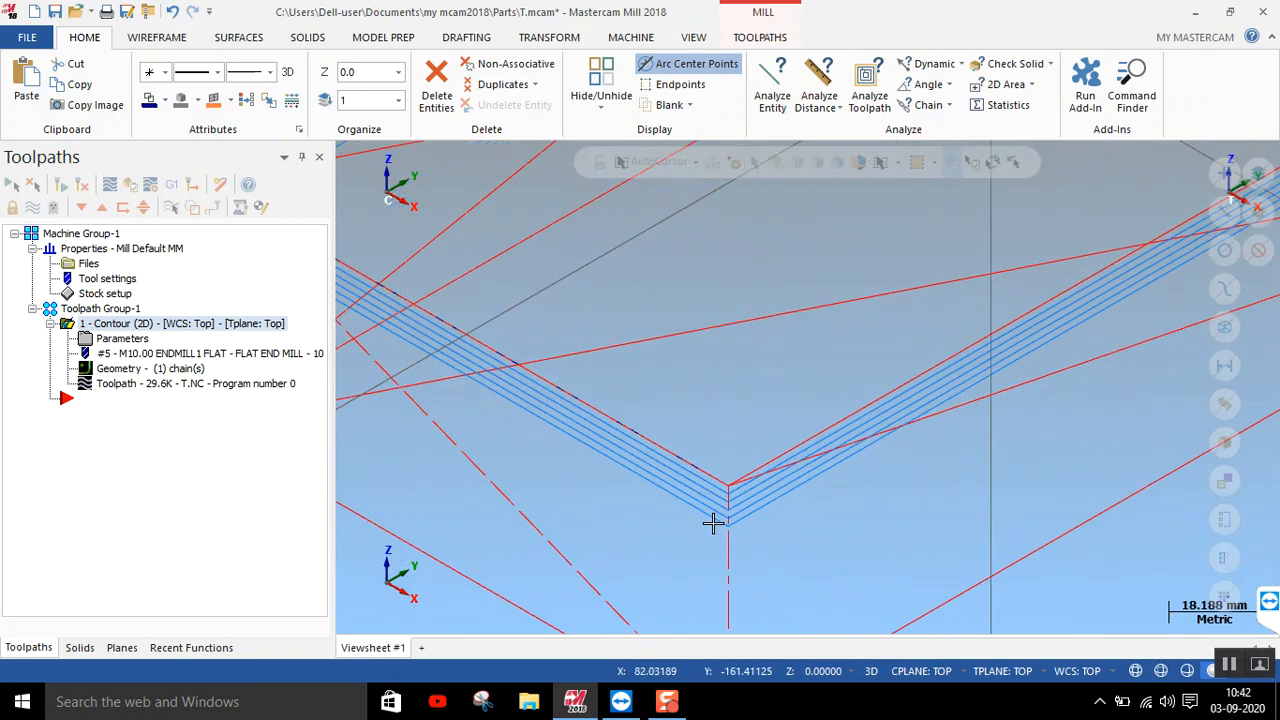
{"action": "scroll", "coordinate": [712, 524], "scroll_direction": "down", "scroll_amount": 5}
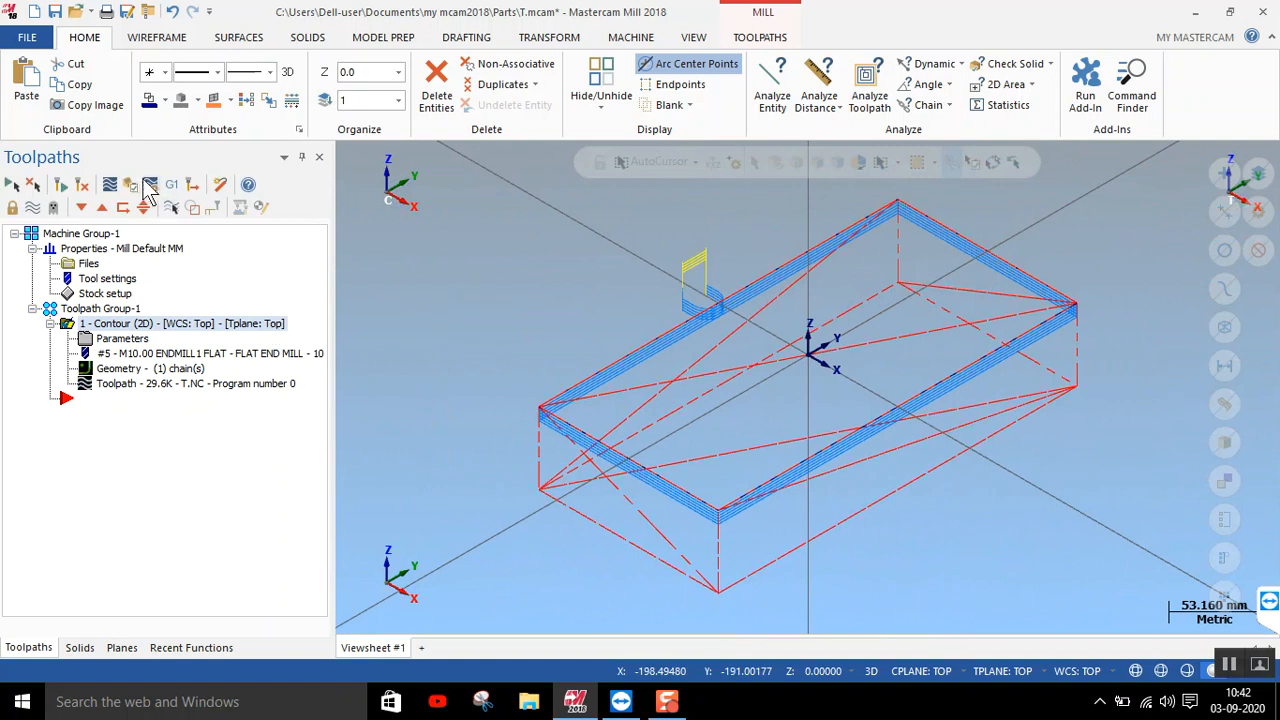
{"action": "left_click", "coordinate": [139, 188]}
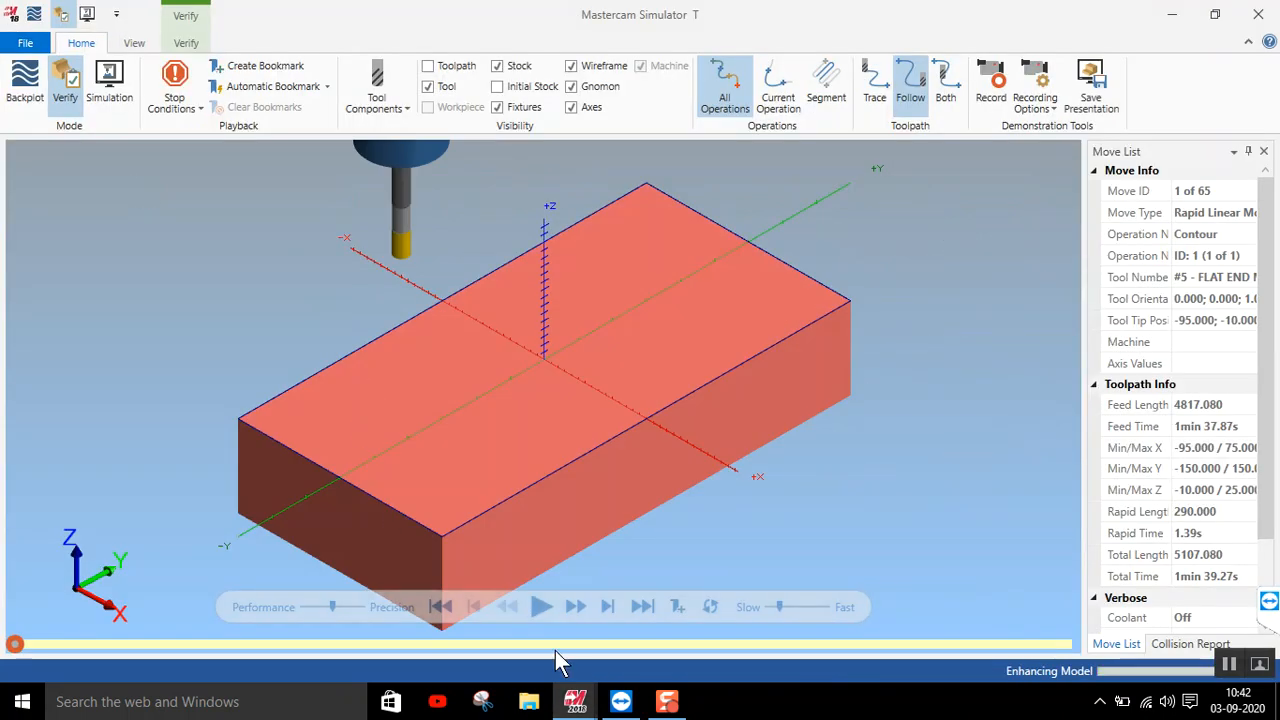
{"action": "left_click", "coordinate": [543, 607]}
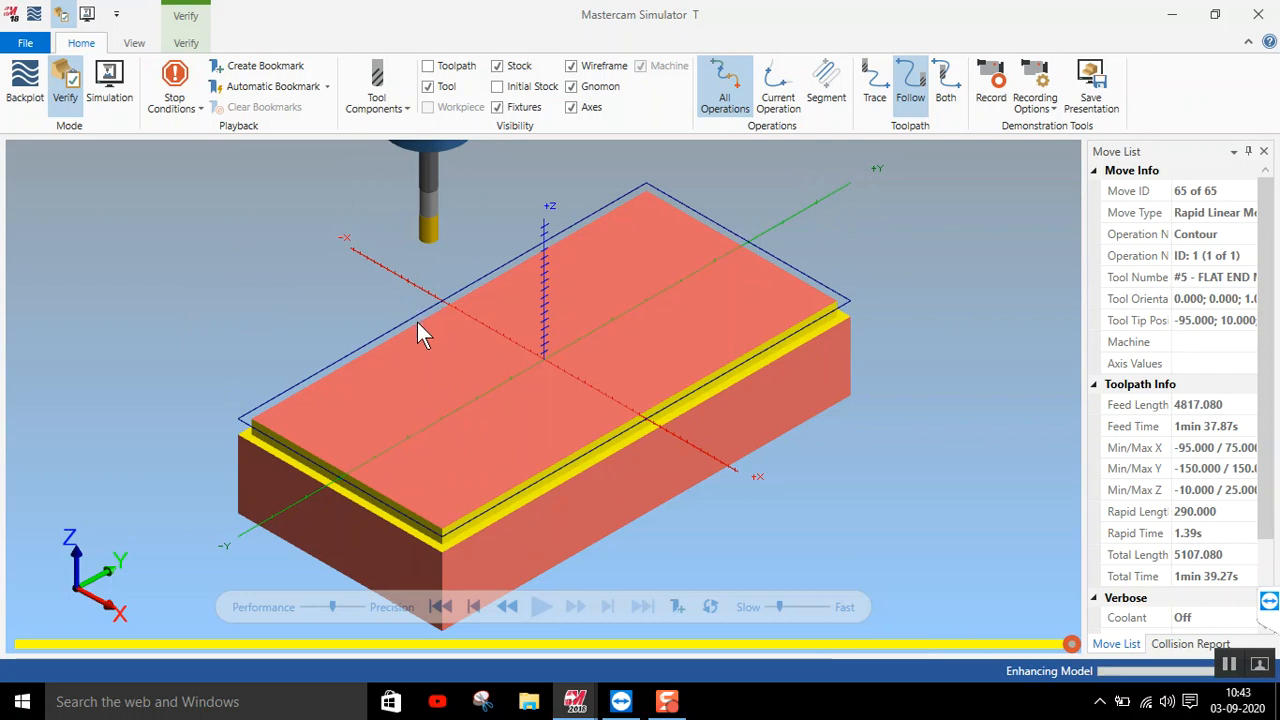
{"action": "left_click", "coordinate": [1258, 14]}
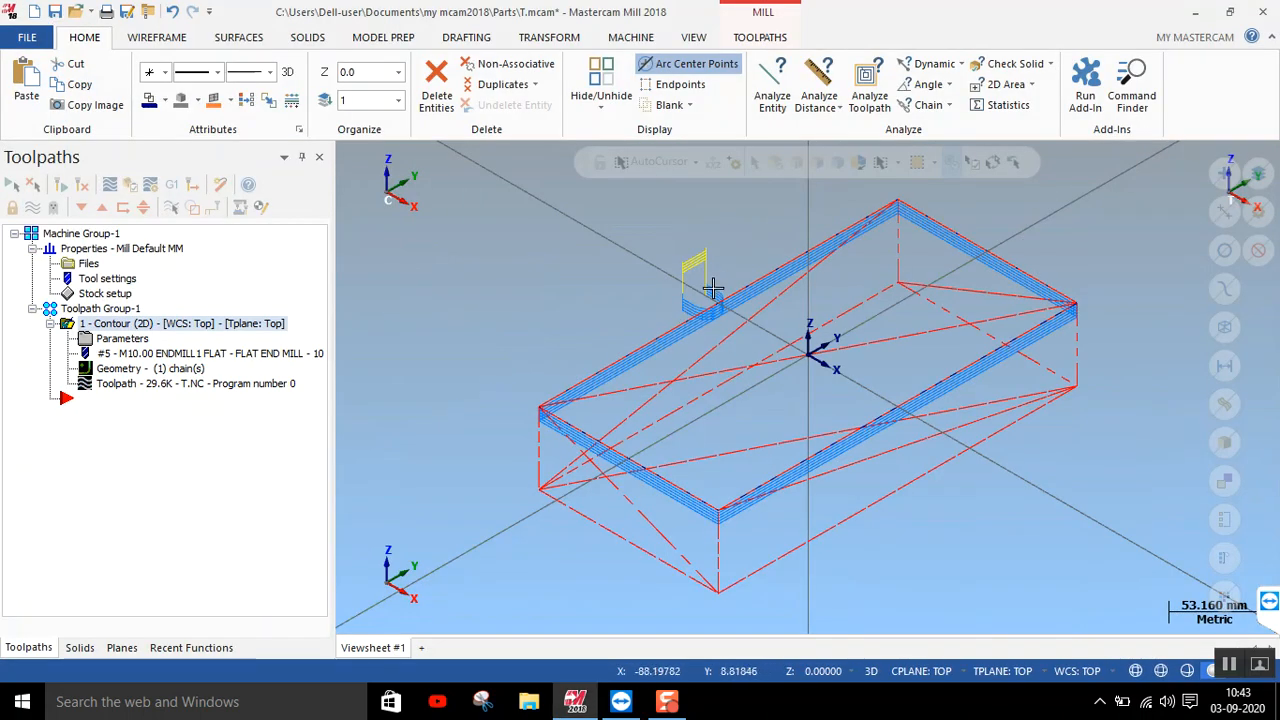
Disable Lead In/Out for the contour operation and regenerate the toolpath
{"action": "left_click", "coordinate": [125, 339]}
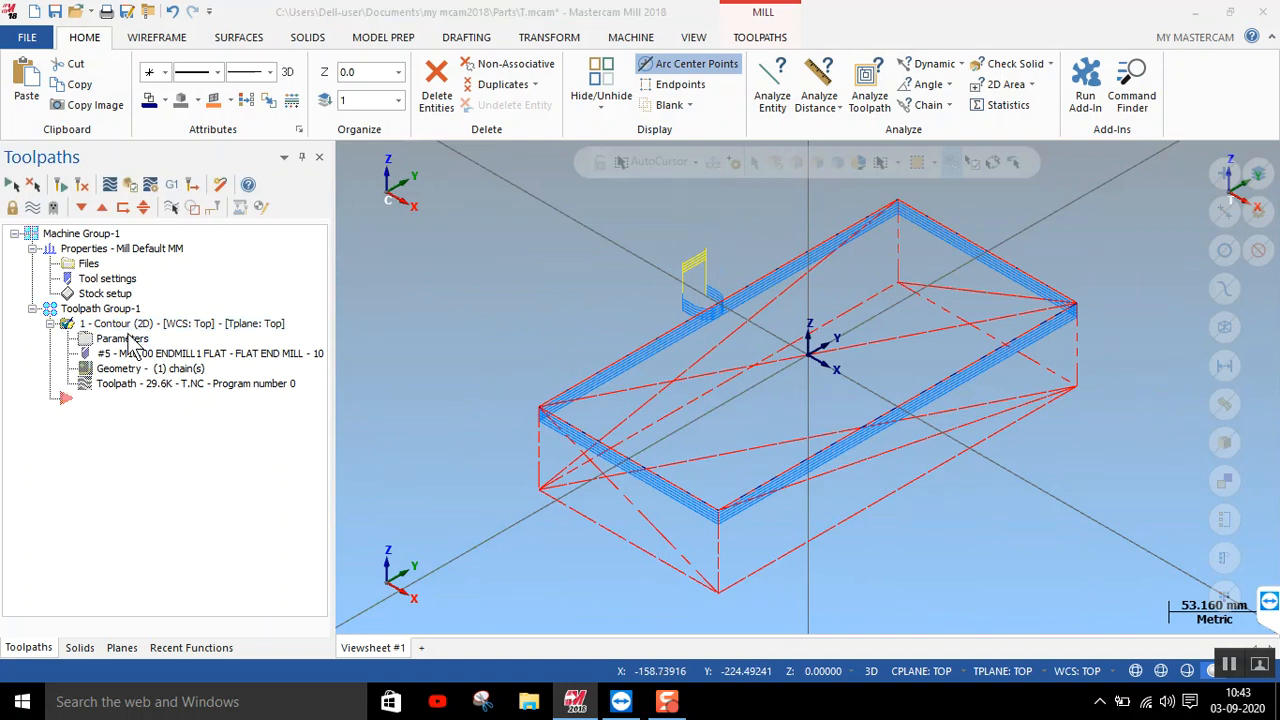
{"action": "left_click", "coordinate": [305, 208]}
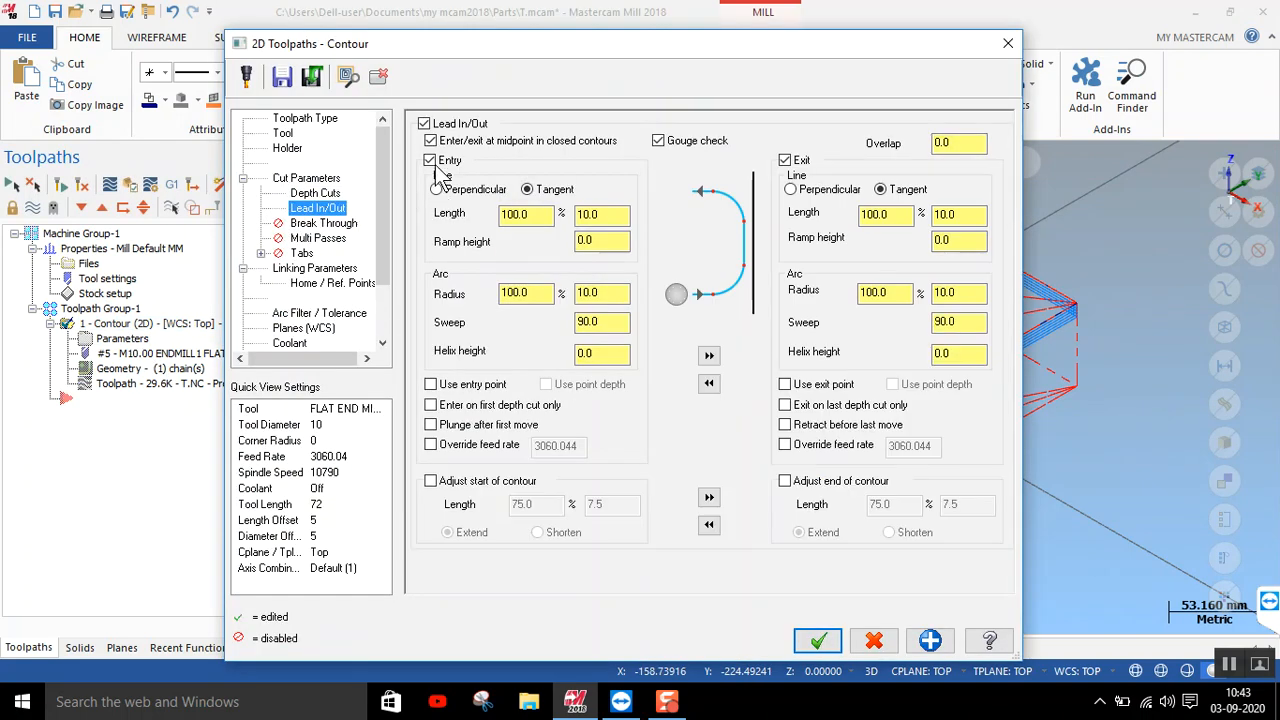
{"action": "left_click", "coordinate": [424, 124]}
{"action": "left_click", "coordinate": [816, 642]}
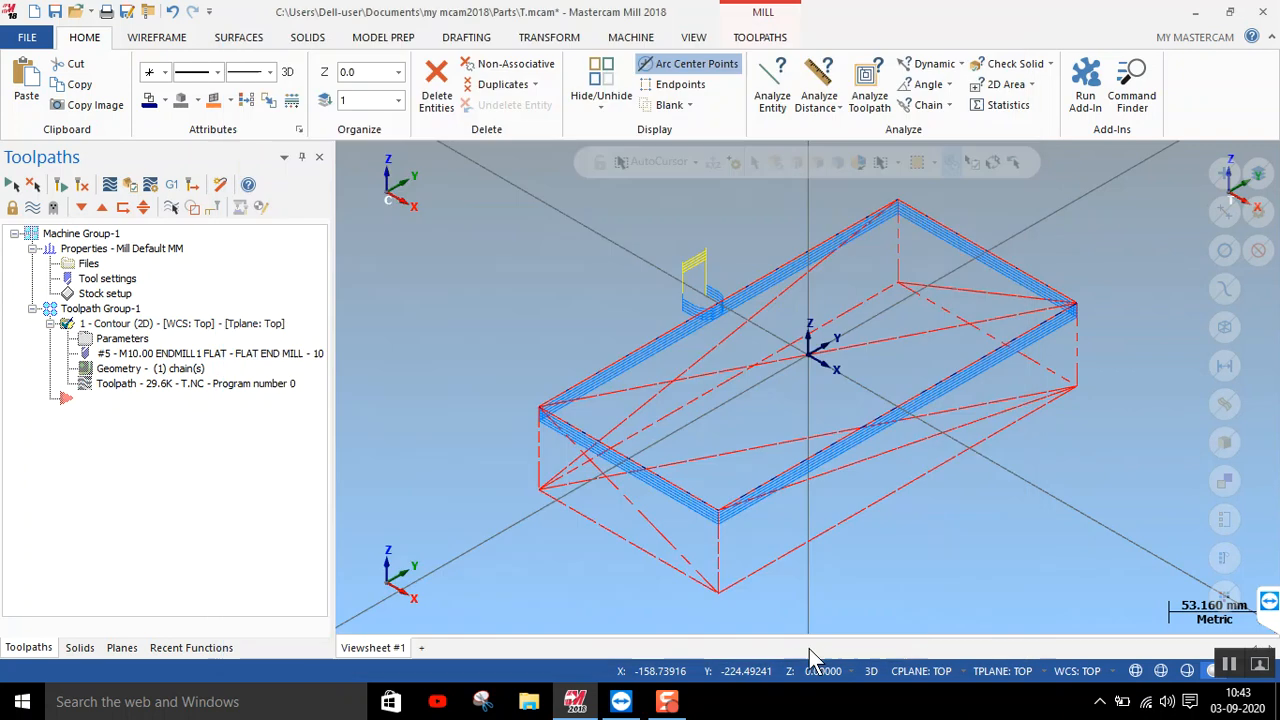
{"action": "left_click", "coordinate": [82, 184]}
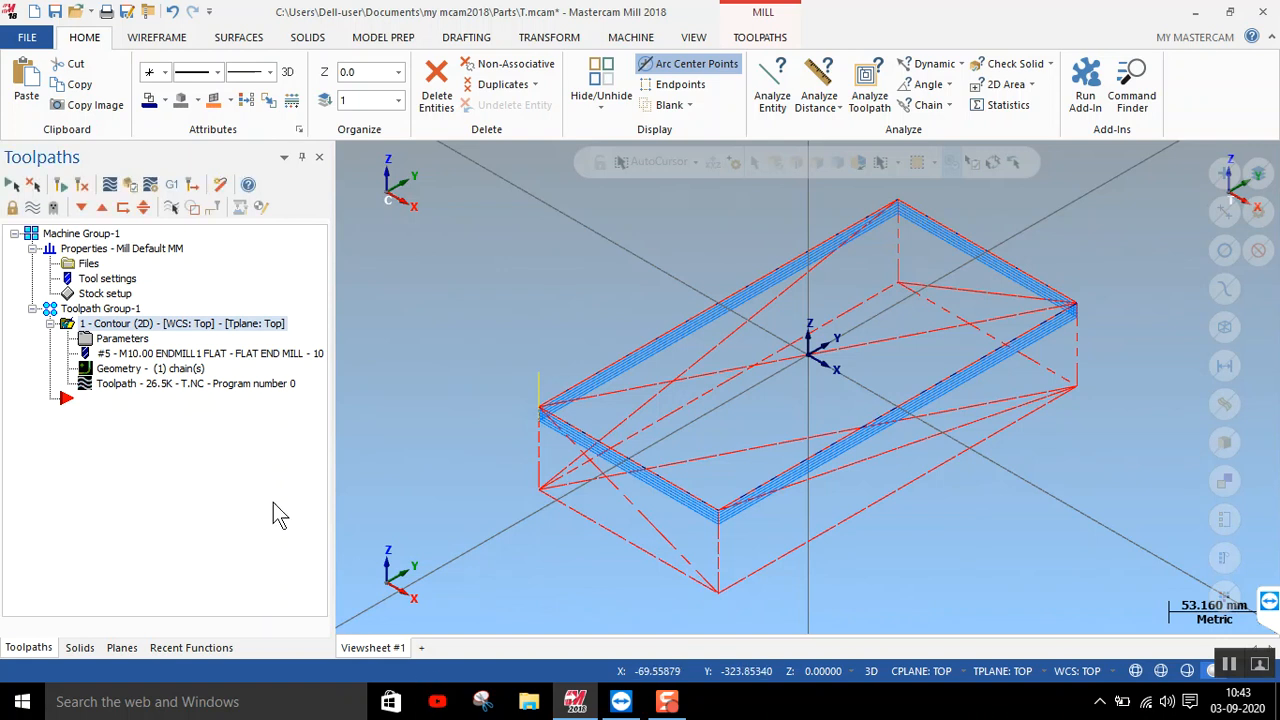
Play the backplot of the contour toolpath without lead-in/out moves, and simulate the cut on the solid stock with Verify
{"action": "left_click", "coordinate": [193, 387]}
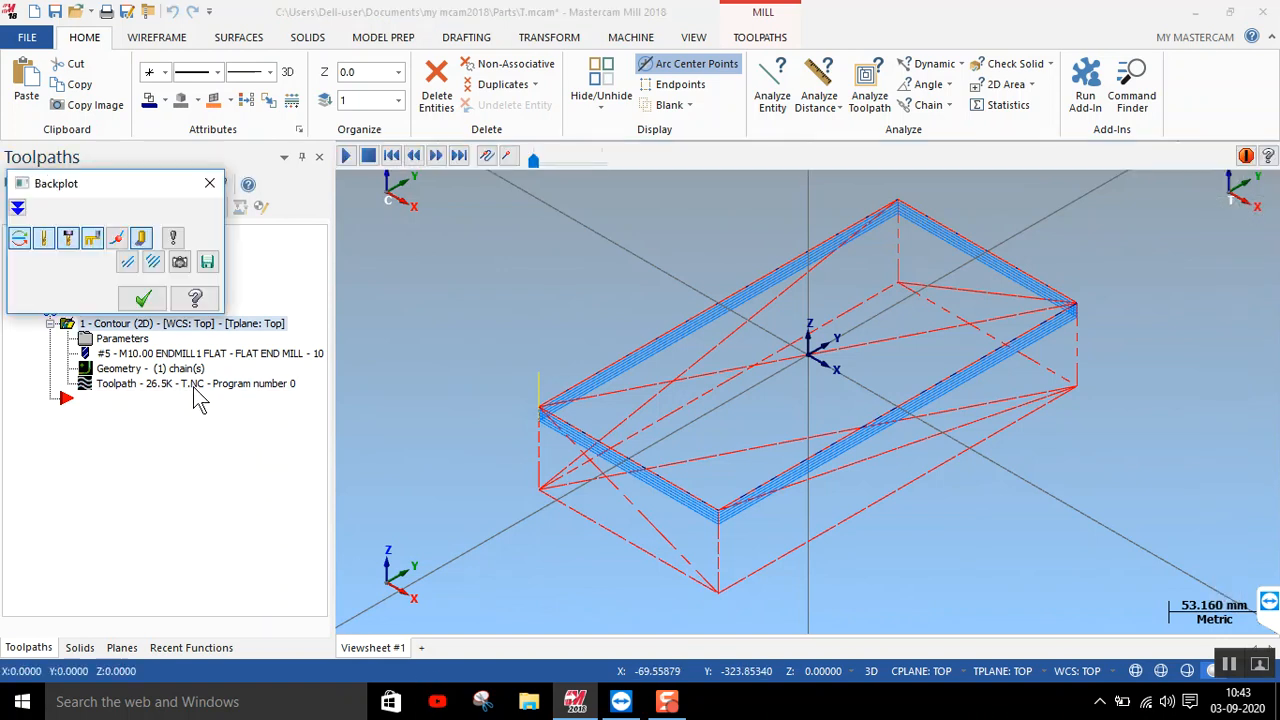
{"action": "left_click", "coordinate": [345, 157]}
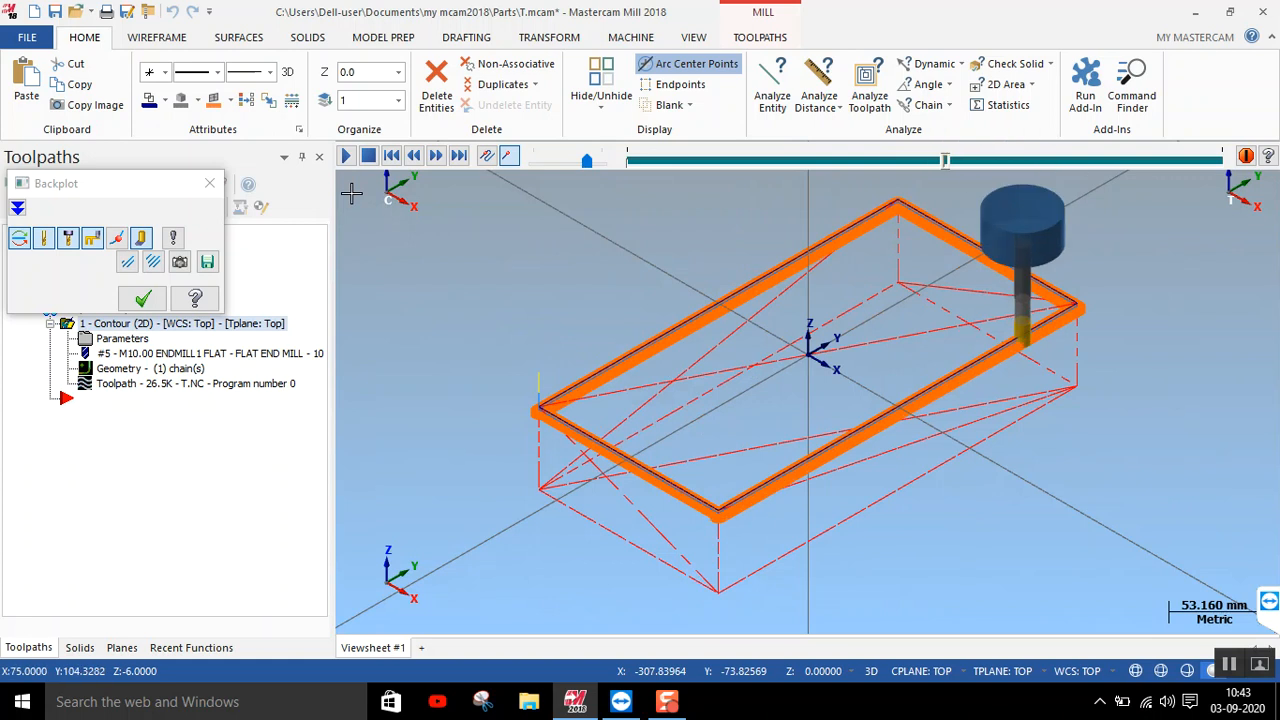
{"action": "left_click", "coordinate": [143, 298]}
{"action": "left_click", "coordinate": [130, 184]}
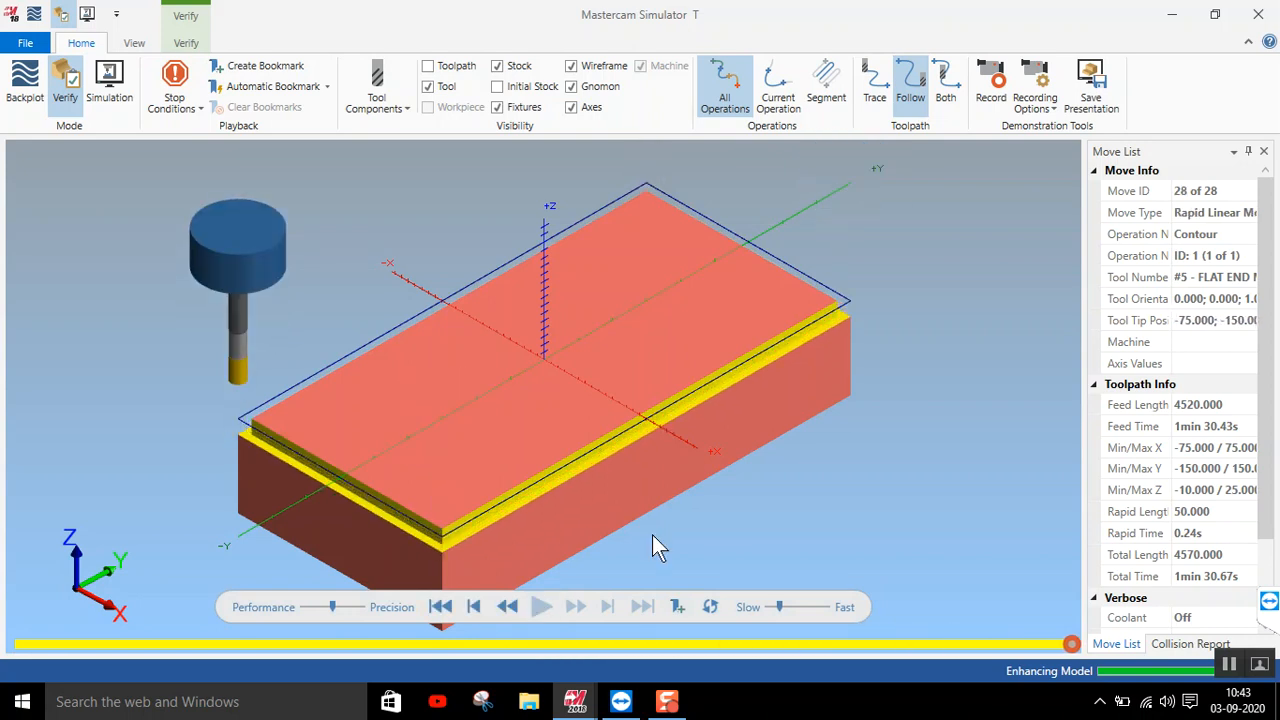
Enable Keep tool down in the contour operation's depth cuts, and regenerate the toolpath
{"action": "left_click", "coordinate": [1258, 14]}
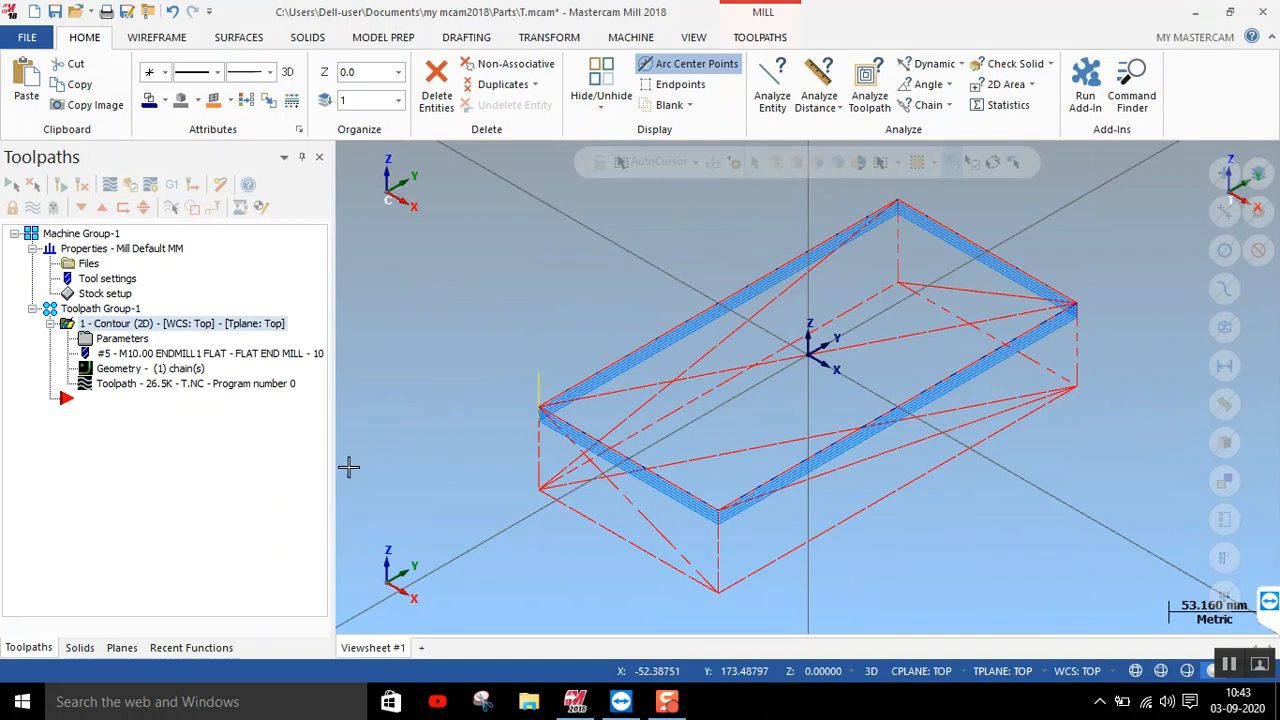
{"action": "left_click", "coordinate": [114, 340]}
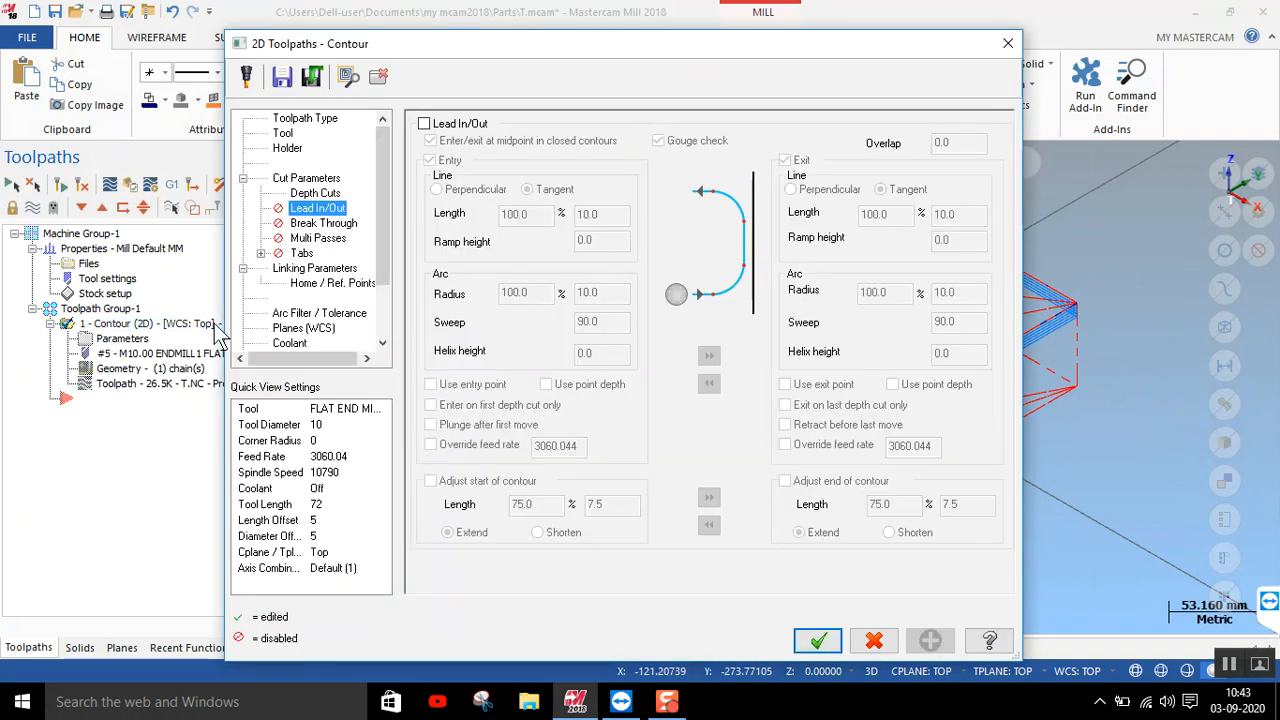
{"action": "left_click", "coordinate": [315, 193]}
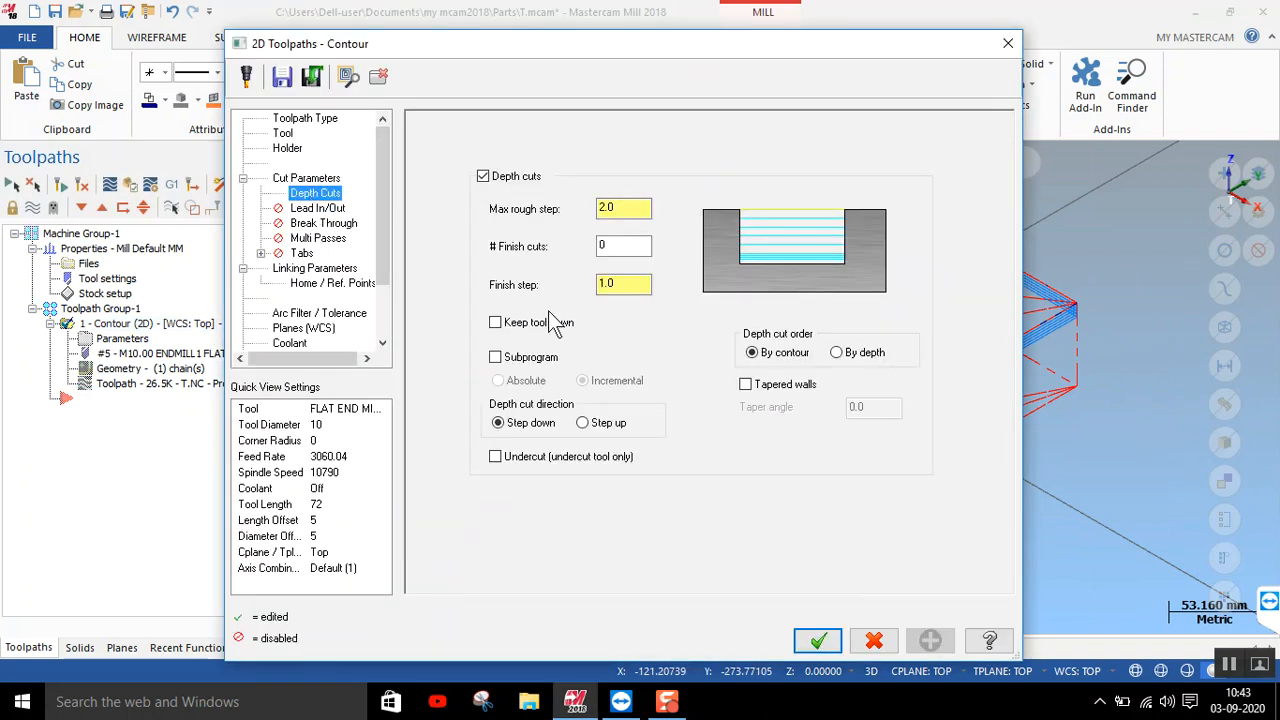
{"action": "left_click", "coordinate": [521, 337]}
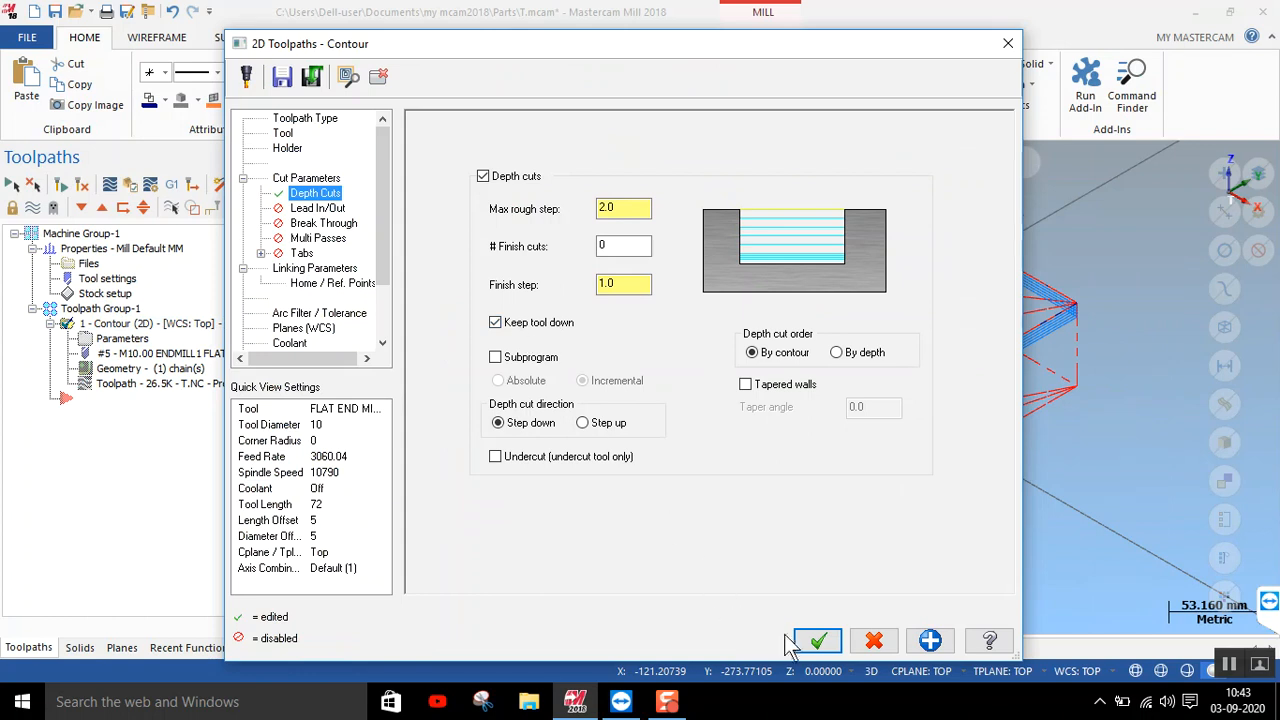
{"action": "left_click", "coordinate": [805, 640]}
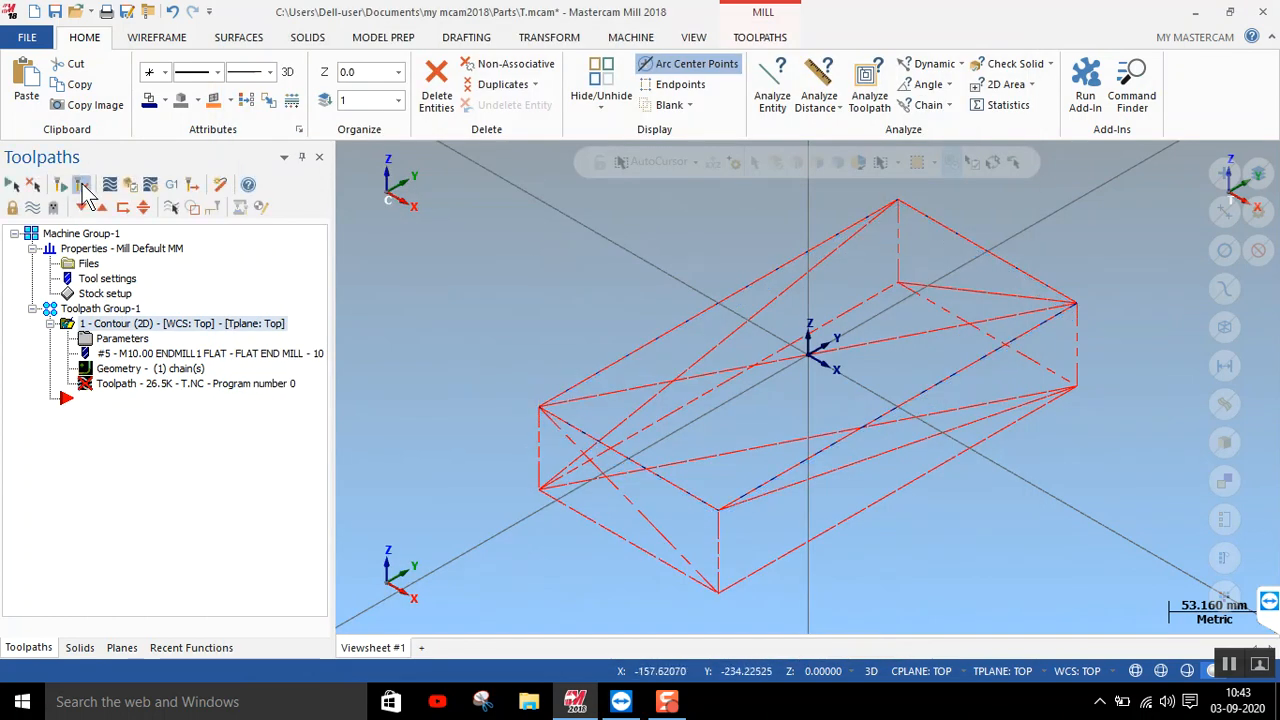
{"action": "left_click", "coordinate": [83, 187]}
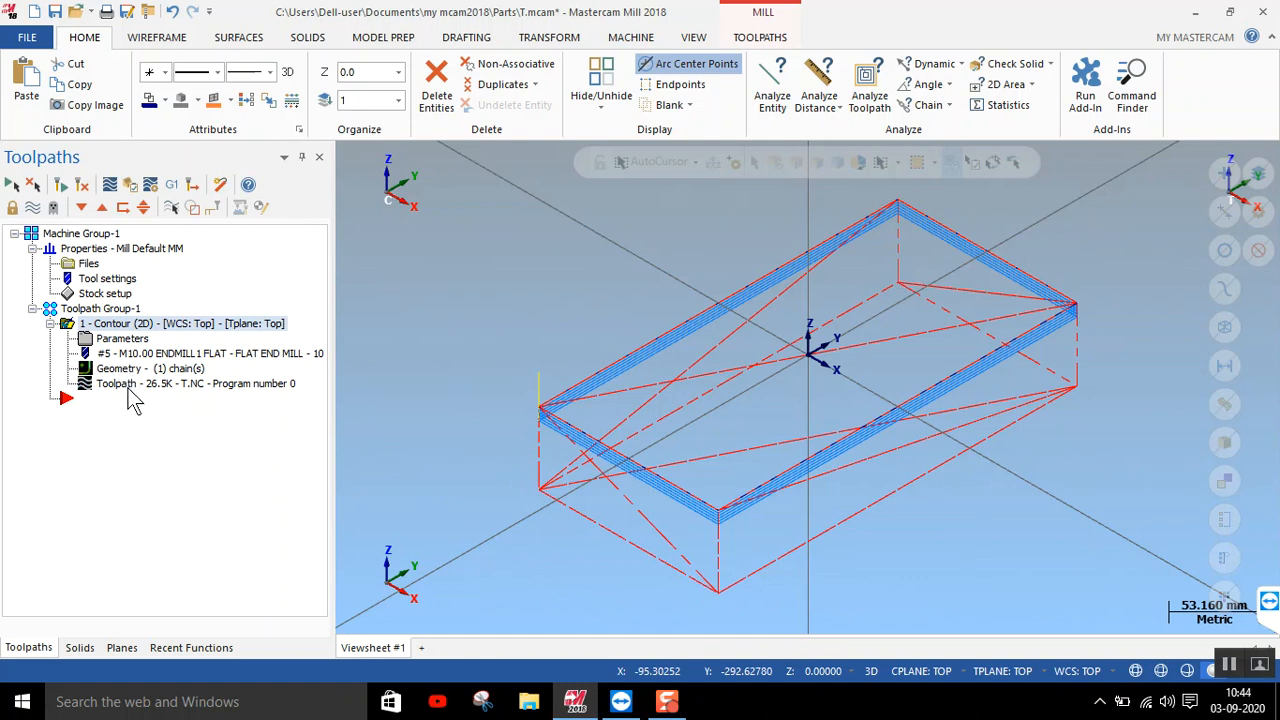
Turn off the stock boundary display in the machine group's stock setup
{"action": "middle_click_drag", "start_coordinate": [529, 466], "coordinate": [680, 480]}
{"action": "right_click", "coordinate": [966, 252]}
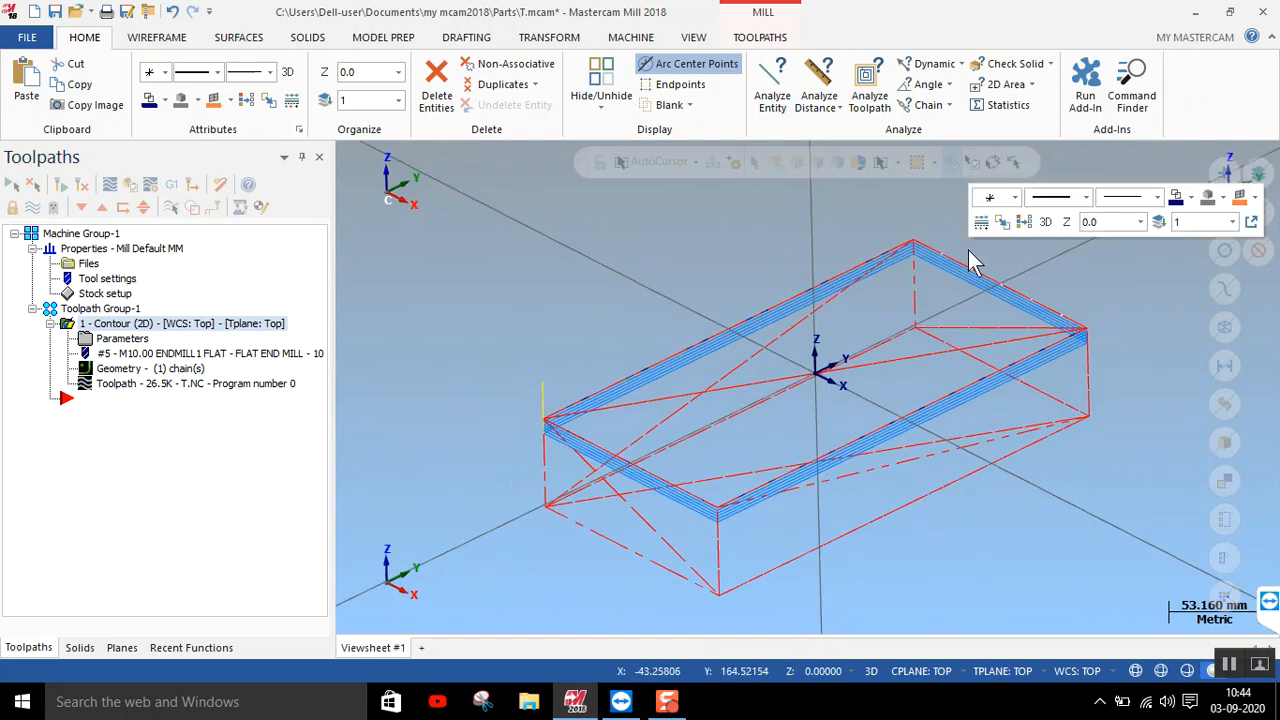
{"action": "left_click", "coordinate": [1017, 358]}
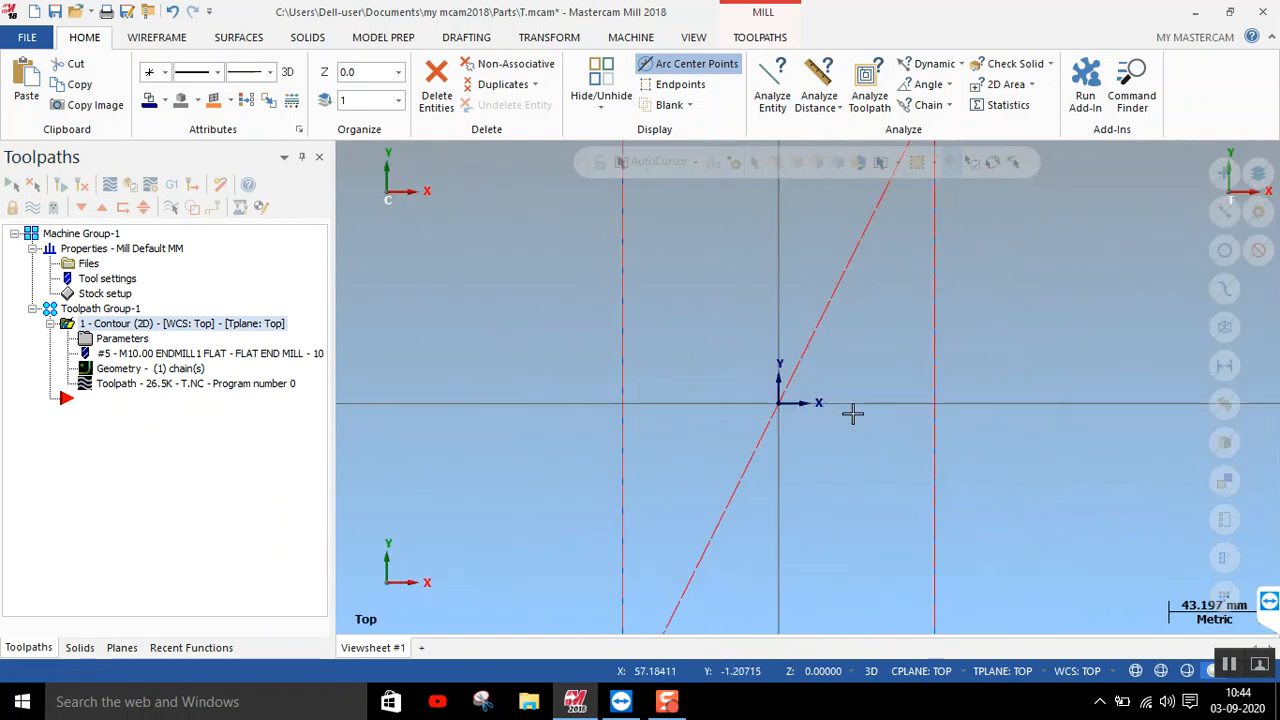
{"action": "left_click", "coordinate": [105, 293]}
{"action": "left_click", "coordinate": [68, 309]}
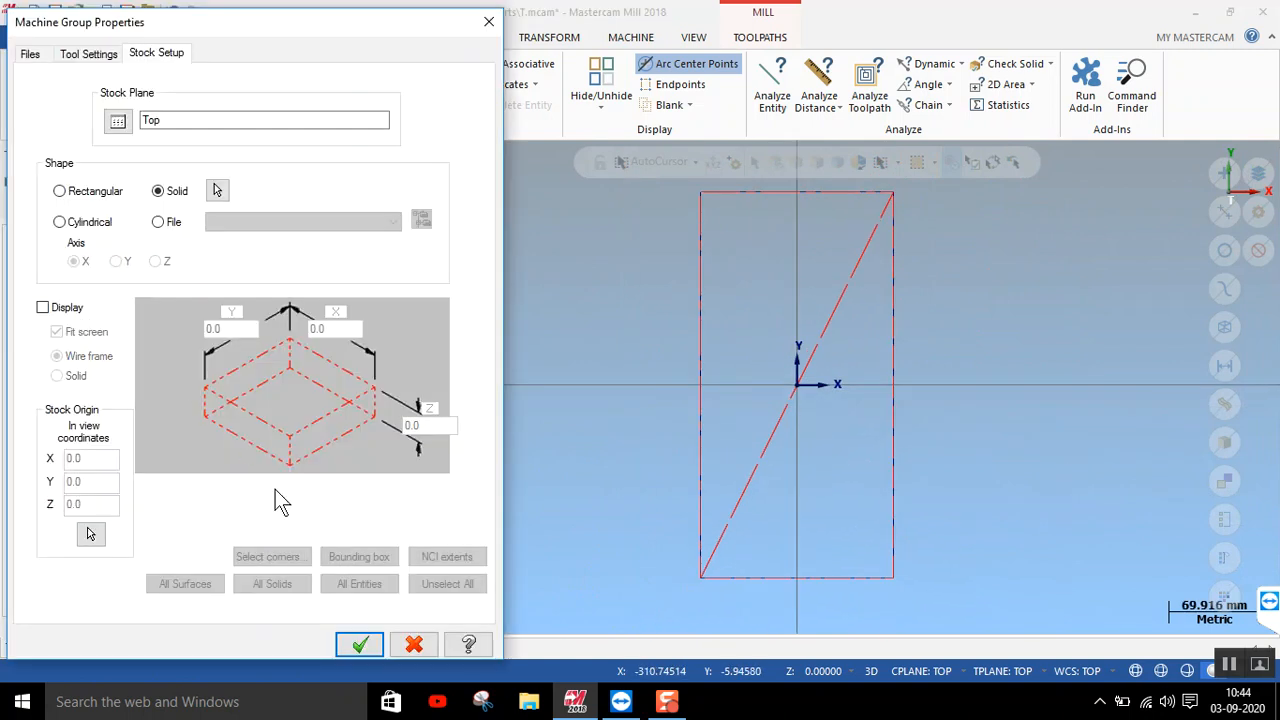
{"action": "left_click", "coordinate": [359, 644]}
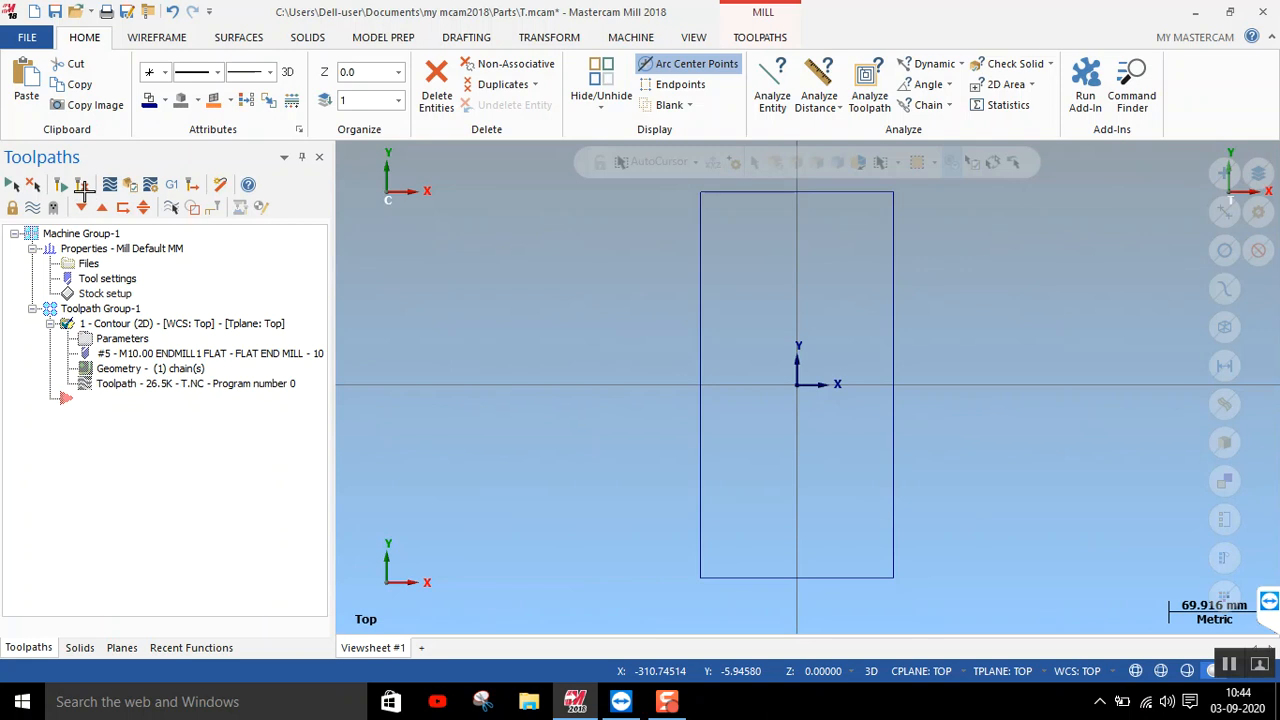
{"action": "left_click", "coordinate": [84, 186]}
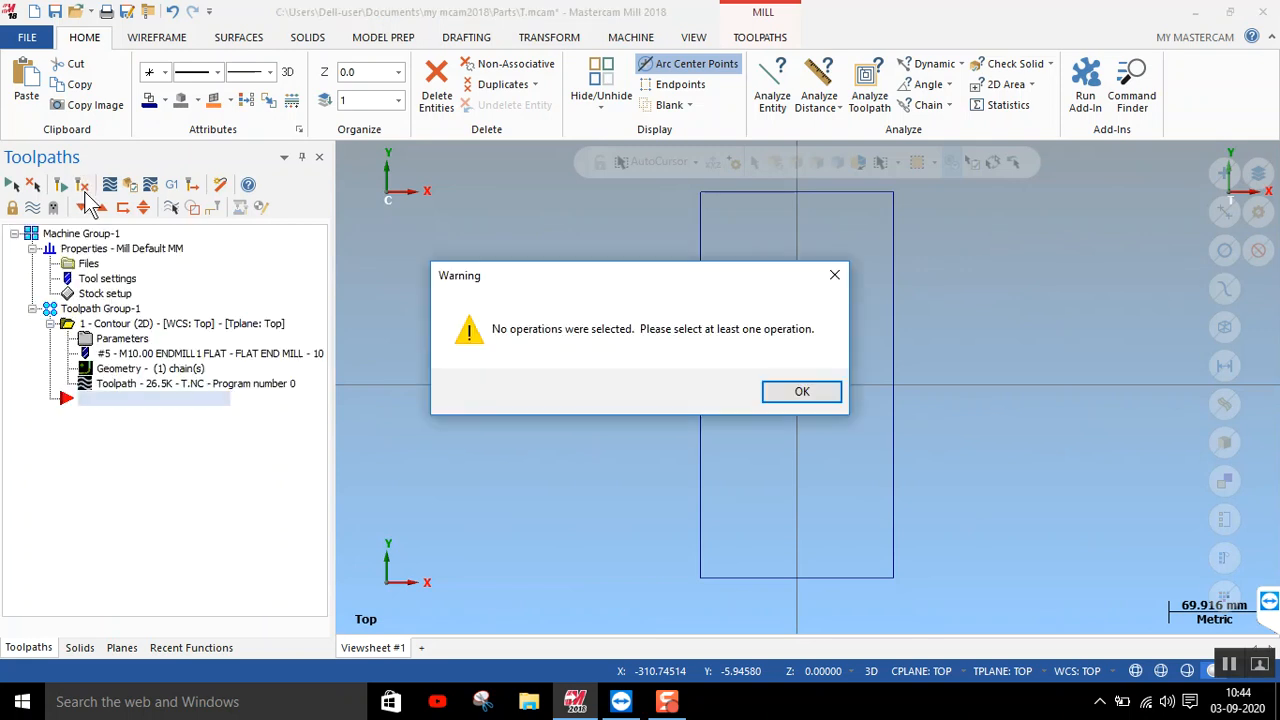
{"action": "left_click", "coordinate": [802, 391]}
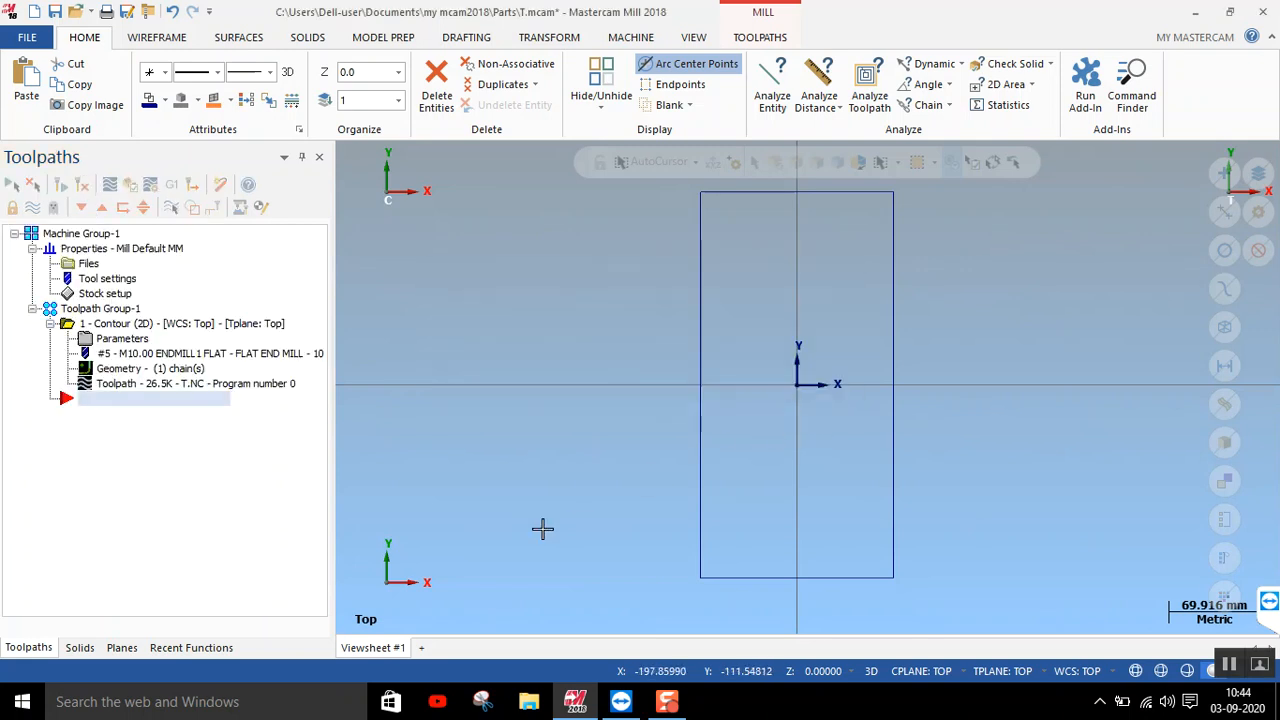
Draw a circle with a radius of about 60 mm, centred on the midpoint of the rectangle's long edge on the +X side
{"action": "key", "text": "alt+7"}
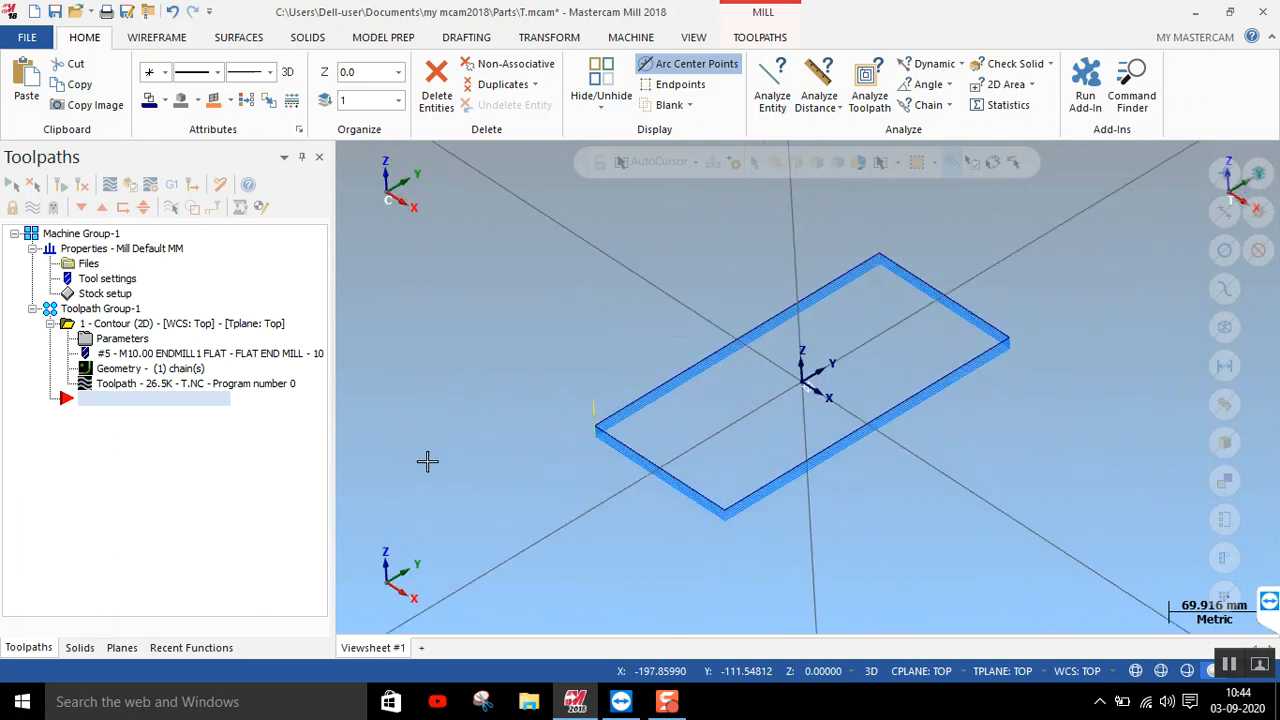
{"action": "scroll", "coordinate": [960, 368], "scroll_direction": "up", "scroll_amount": 4}
{"action": "middle_click_drag", "start_coordinate": [1000, 366], "coordinate": [891, 451]}
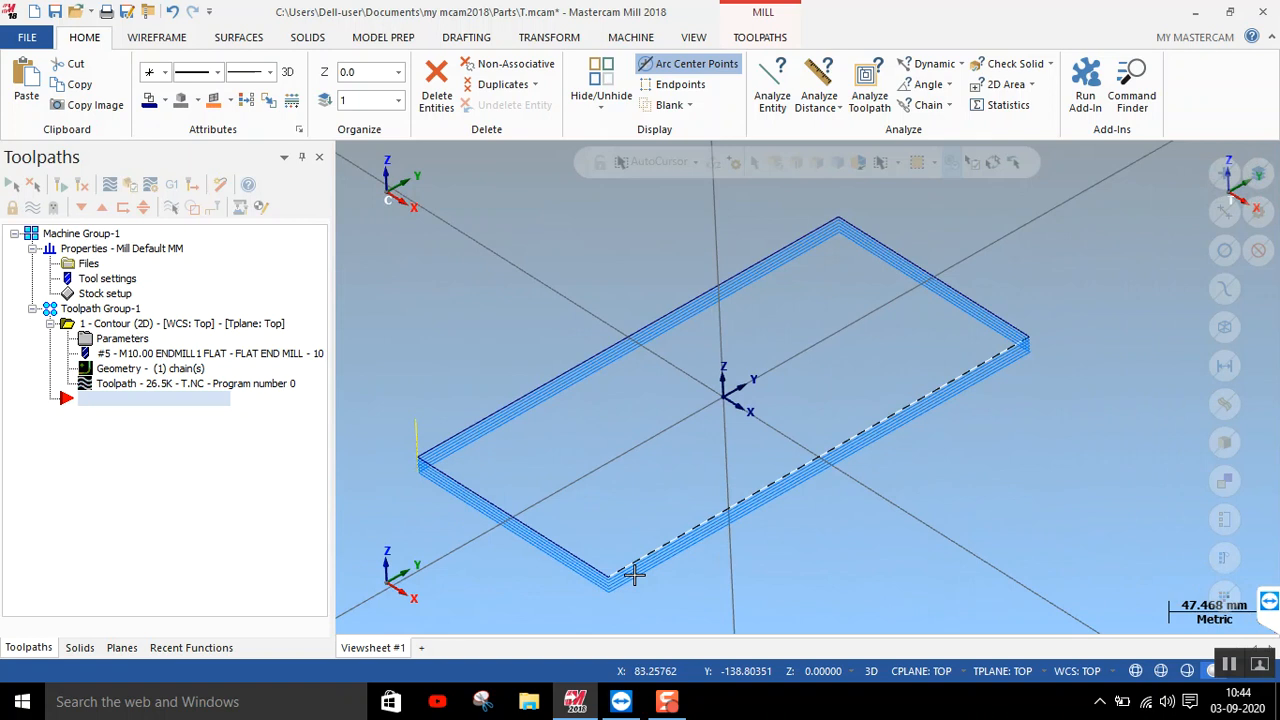
{"action": "scroll", "coordinate": [762, 356], "scroll_direction": "down", "scroll_amount": 3}
{"action": "scroll", "coordinate": [737, 513], "scroll_direction": "up", "scroll_amount": 3}
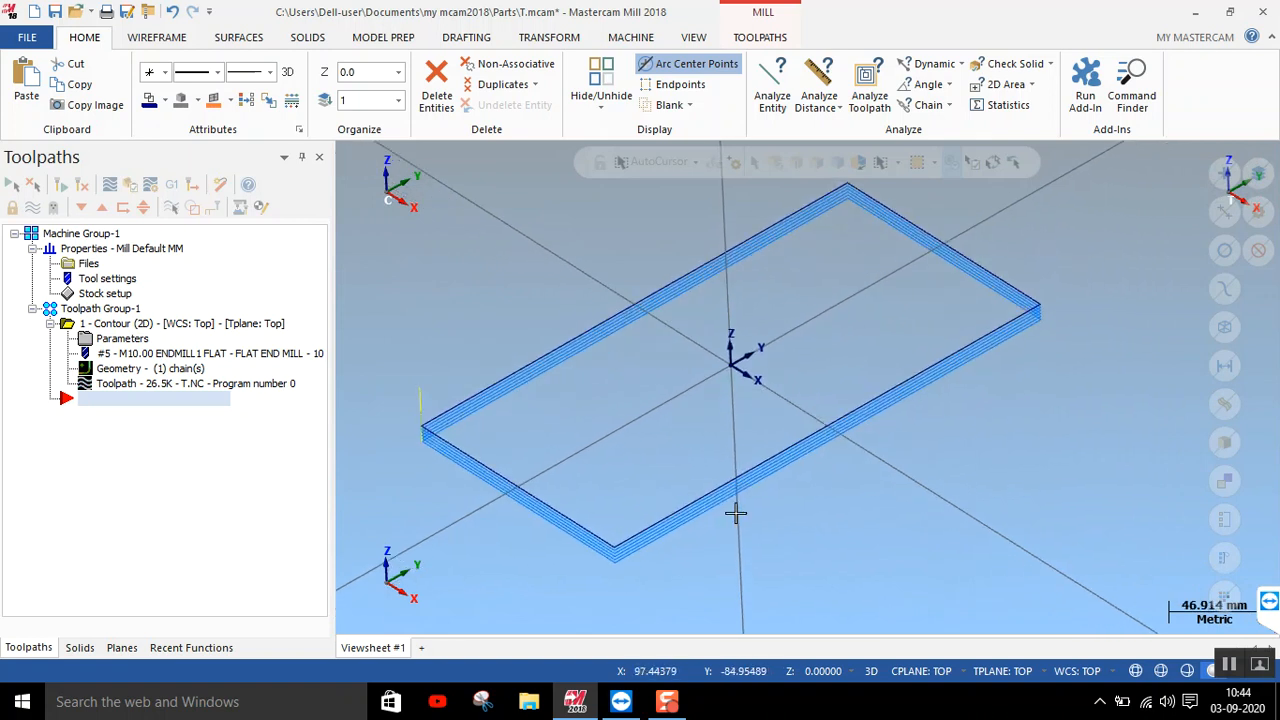
{"action": "left_click", "coordinate": [164, 38]}
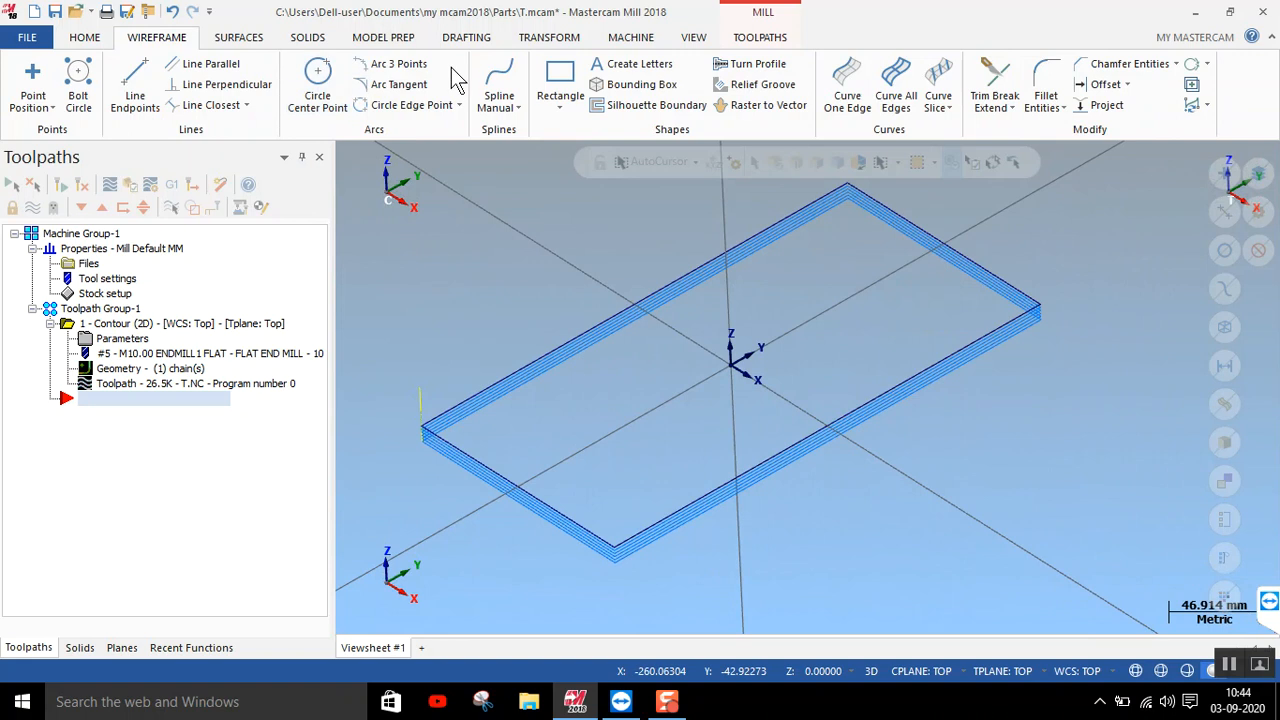
{"action": "left_click", "coordinate": [317, 88]}
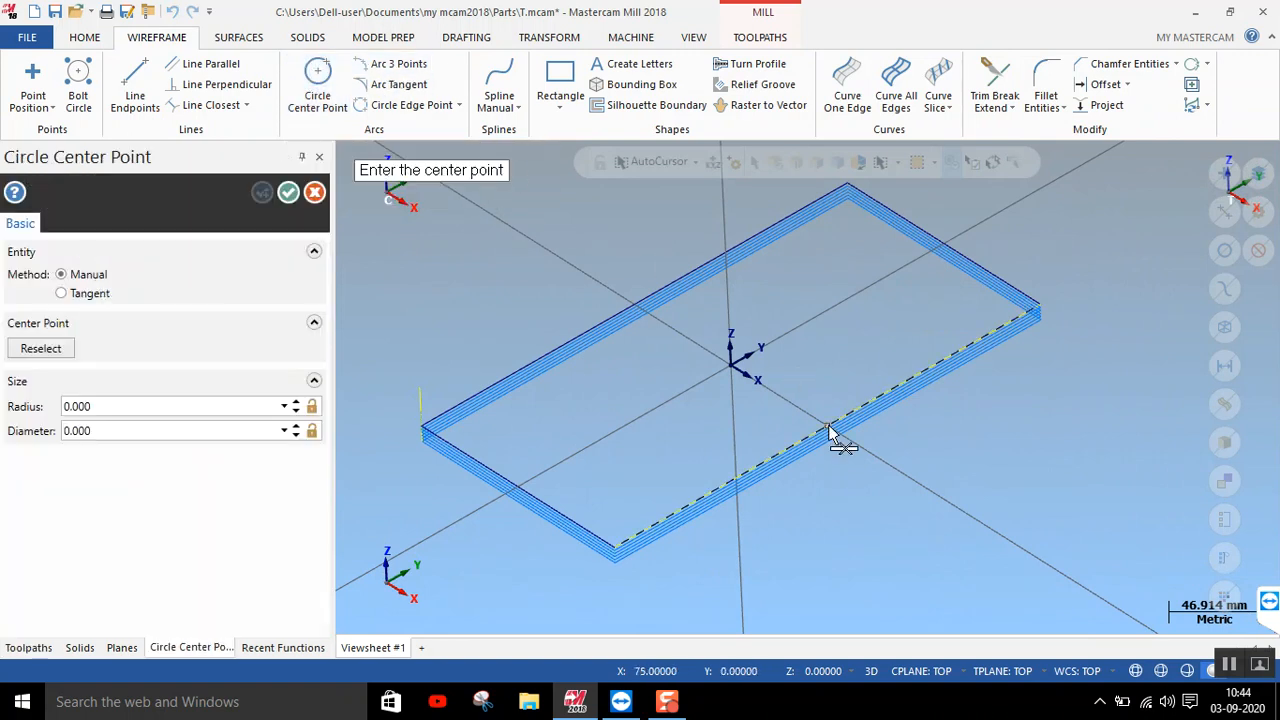
{"action": "left_click", "coordinate": [828, 425]}
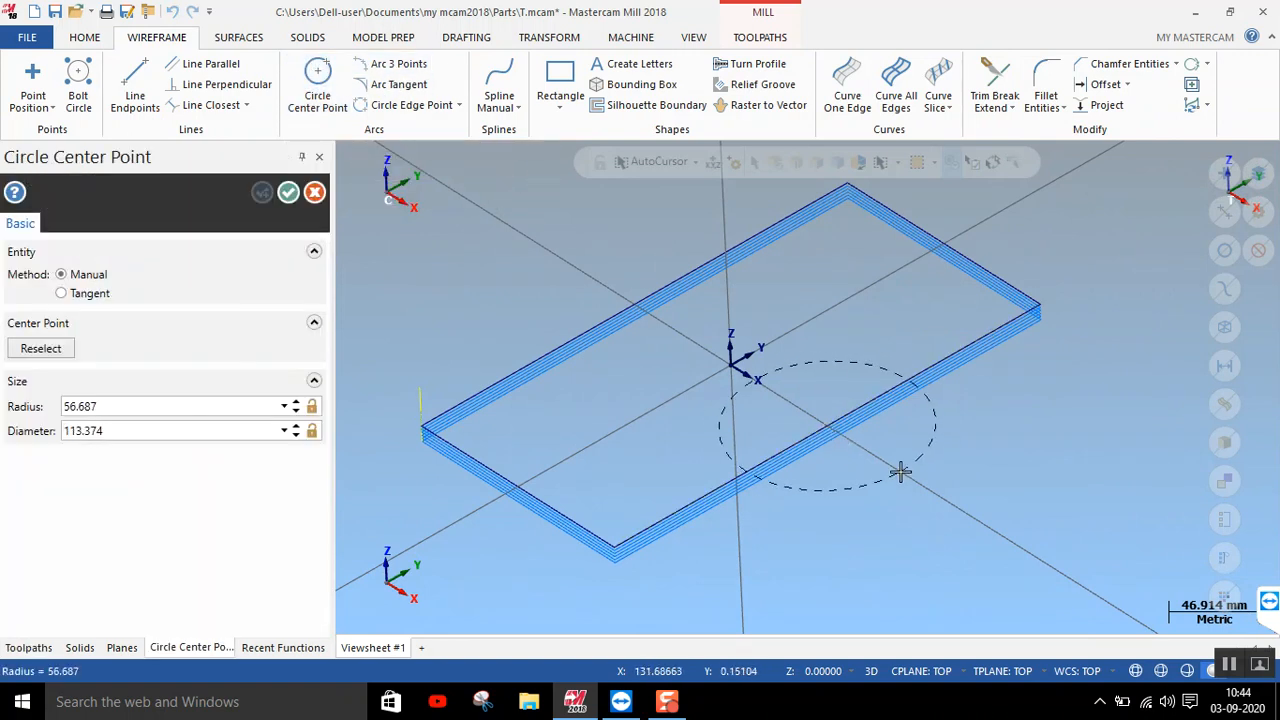
{"action": "left_click", "coordinate": [908, 473]}
{"action": "left_click", "coordinate": [288, 192]}
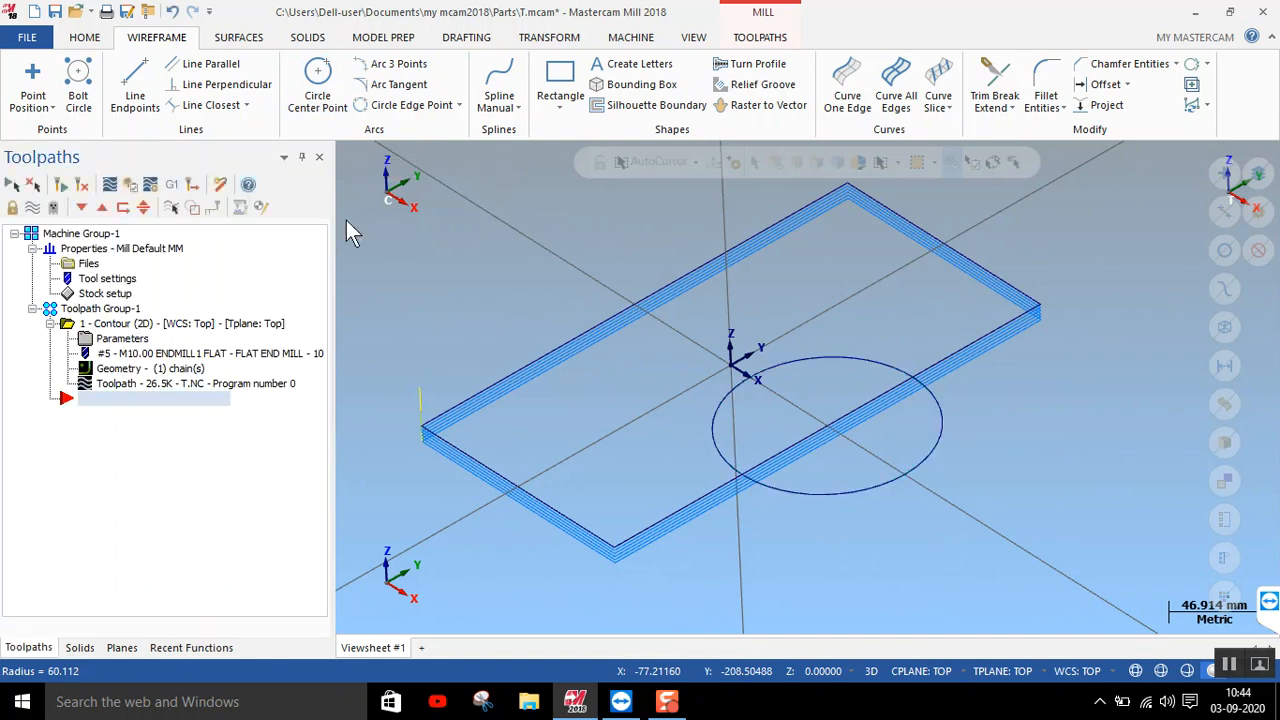
Trim away the circle's outer arc and the rectangle edge inside it using Divide/delete, and regenerate the contour toolpath
{"action": "left_click", "coordinate": [995, 85]}
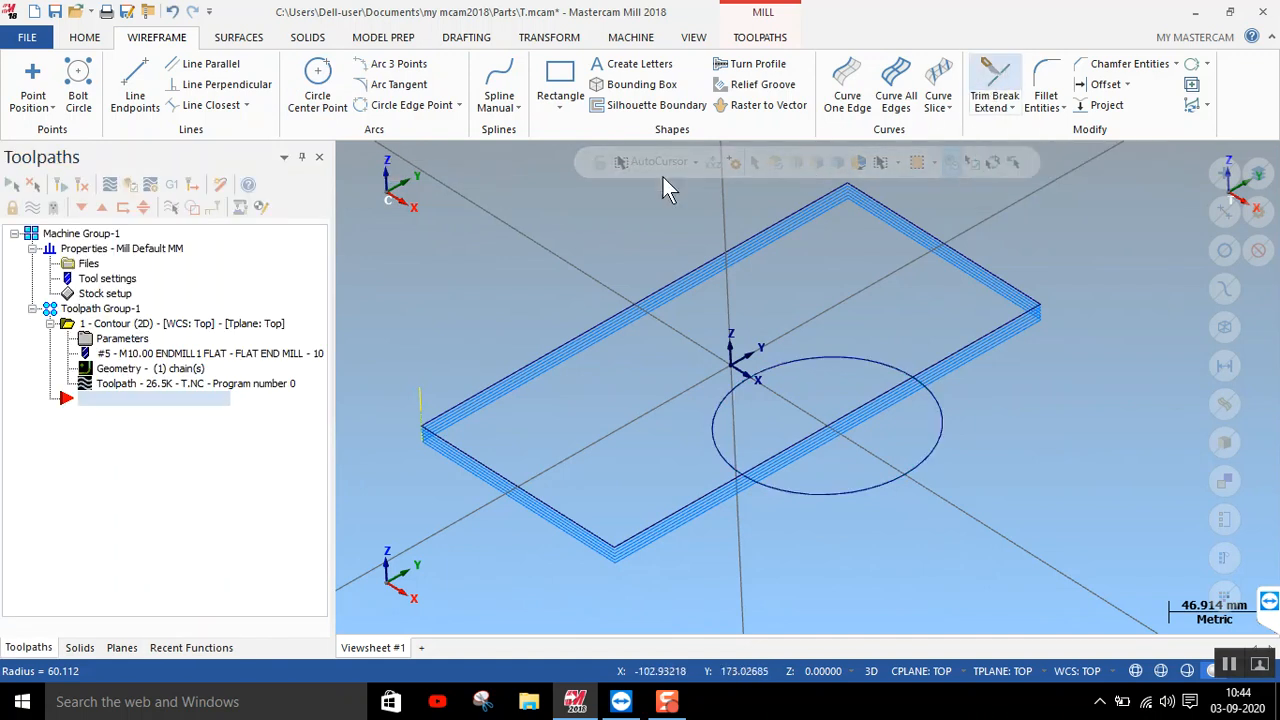
{"action": "left_click", "coordinate": [104, 387]}
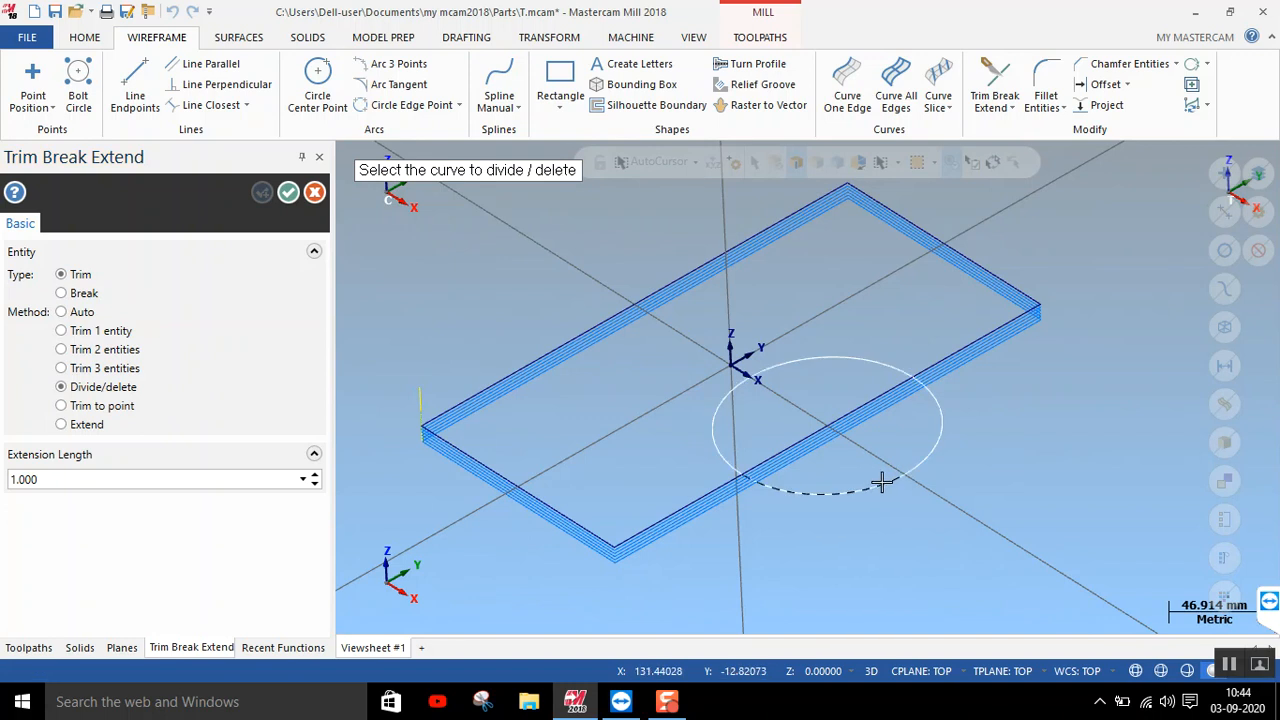
{"action": "left_click", "coordinate": [918, 461]}
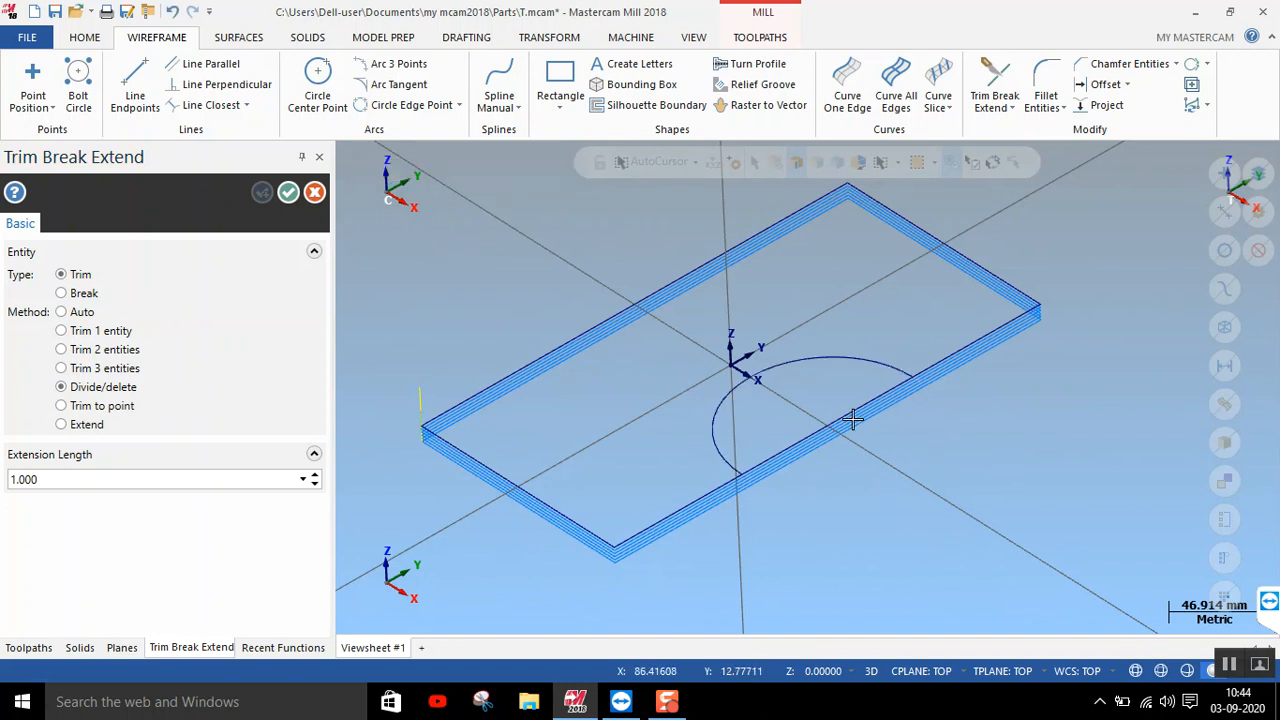
{"action": "left_click", "coordinate": [848, 416]}
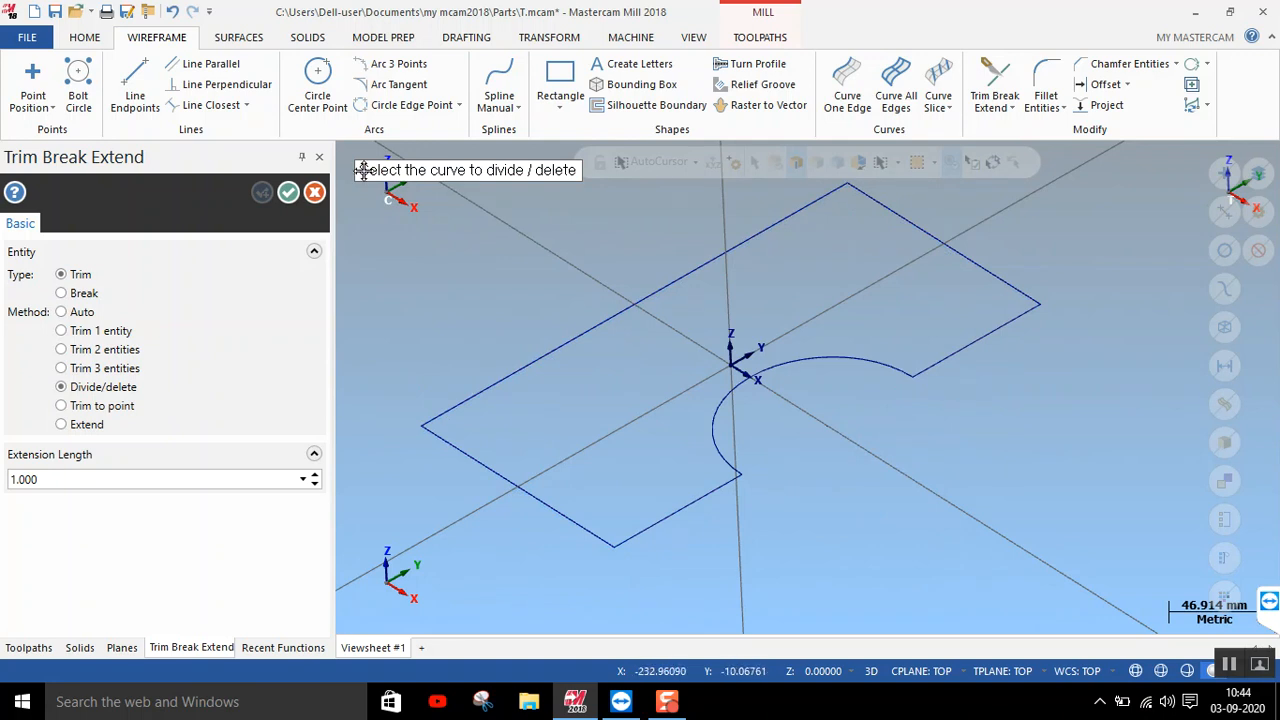
{"action": "left_click", "coordinate": [288, 193]}
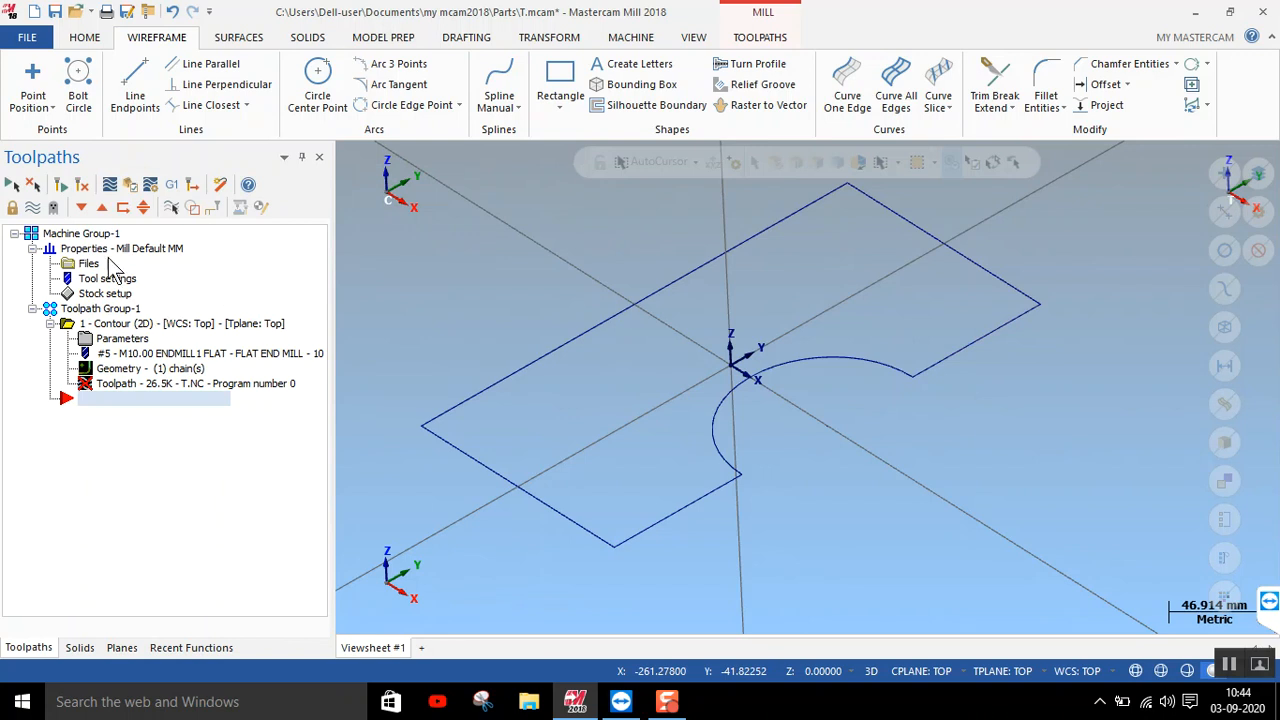
{"action": "left_click", "coordinate": [82, 184]}
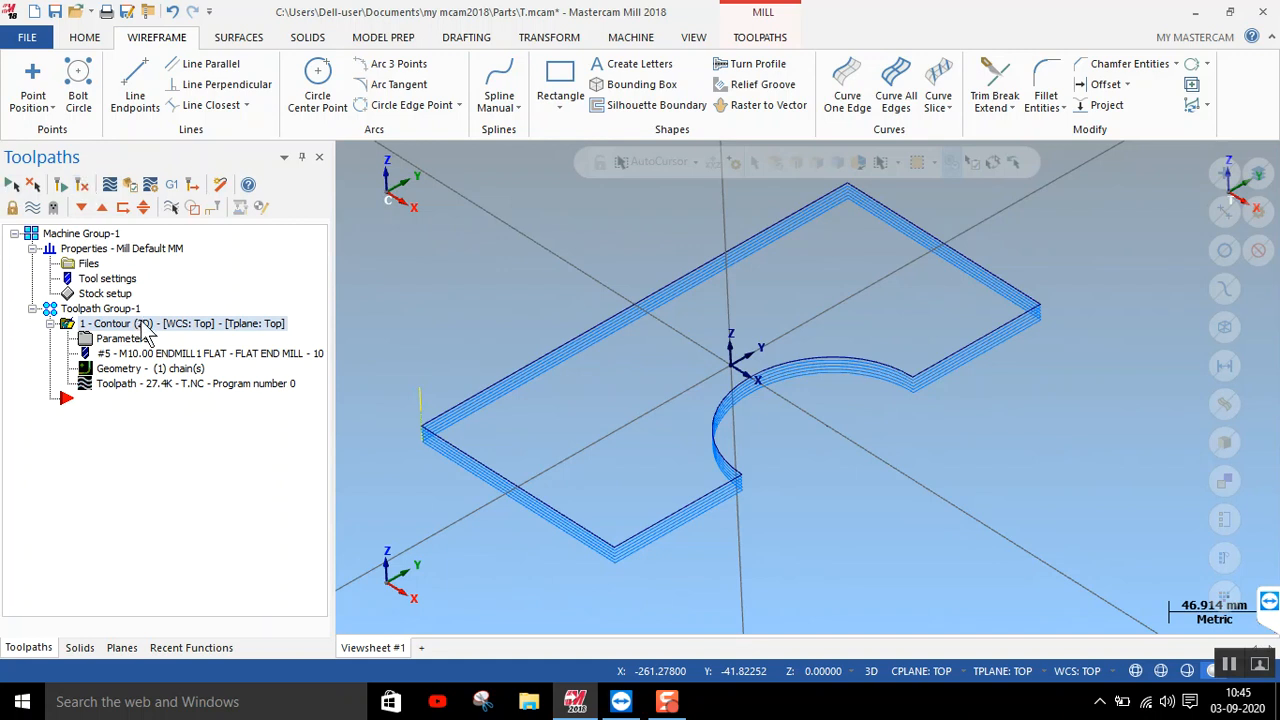
Set the contour operation's internal corner rounding radius to 10.0, and regenerate the toolpath
{"action": "left_click", "coordinate": [123, 340]}
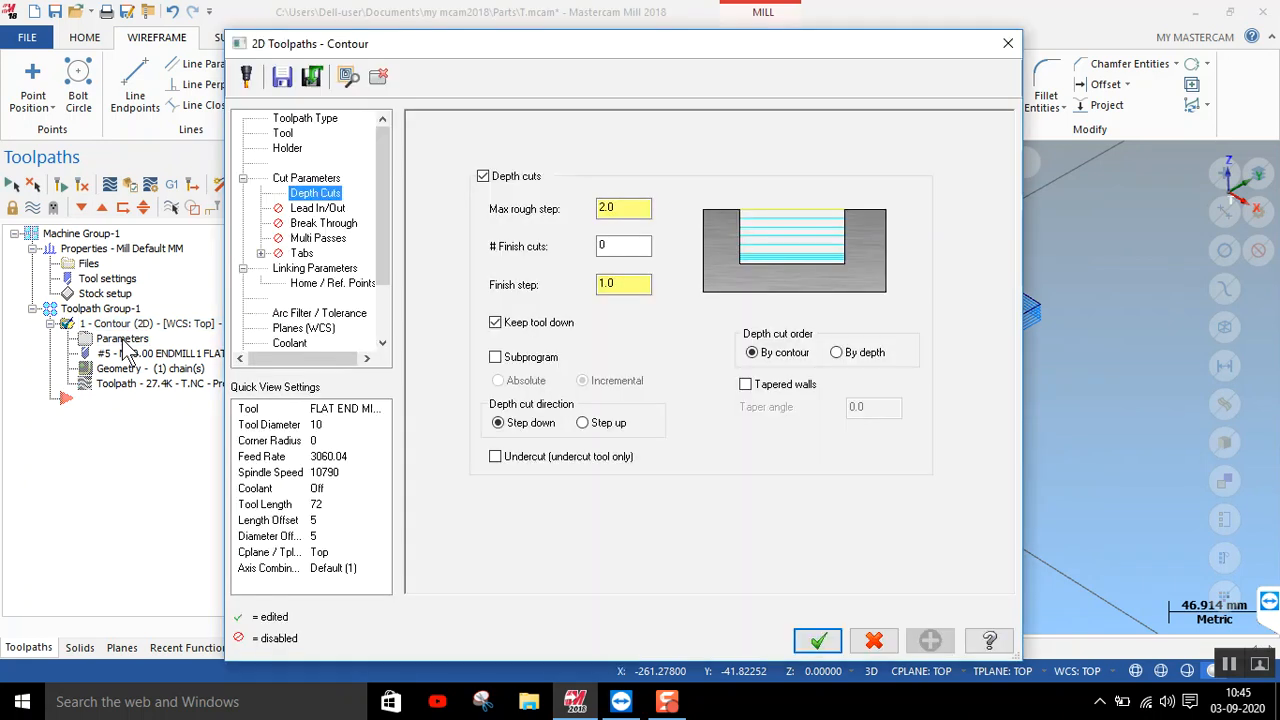
{"action": "left_click", "coordinate": [310, 178]}
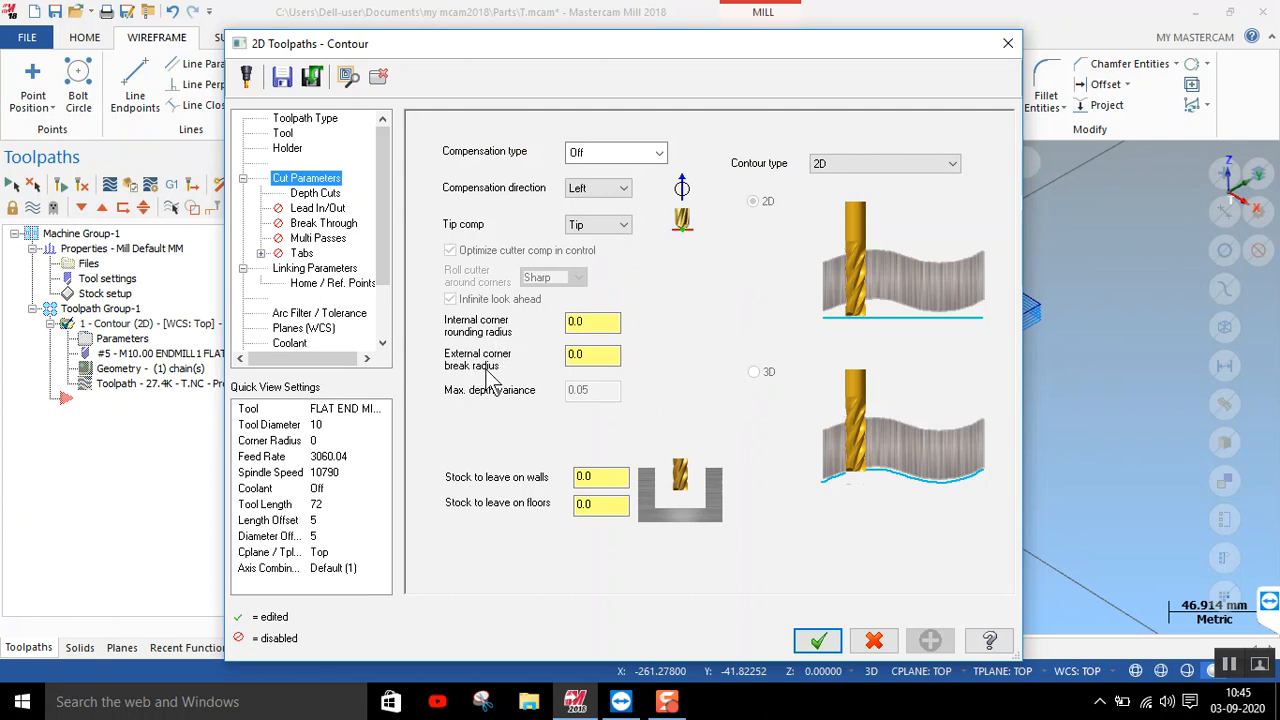
{"action": "left_click", "coordinate": [592, 321]}
{"action": "type", "text": "5"}
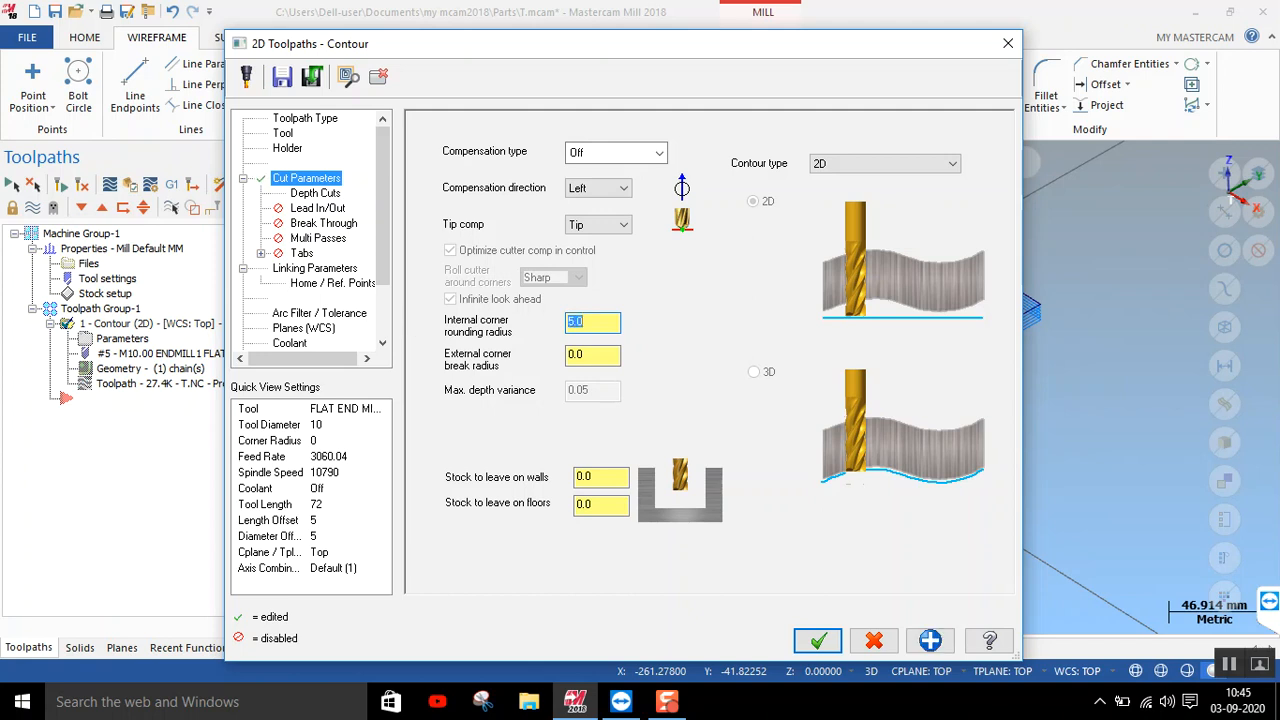
{"action": "type", "text": "10"}
{"action": "left_click", "coordinate": [818, 641]}
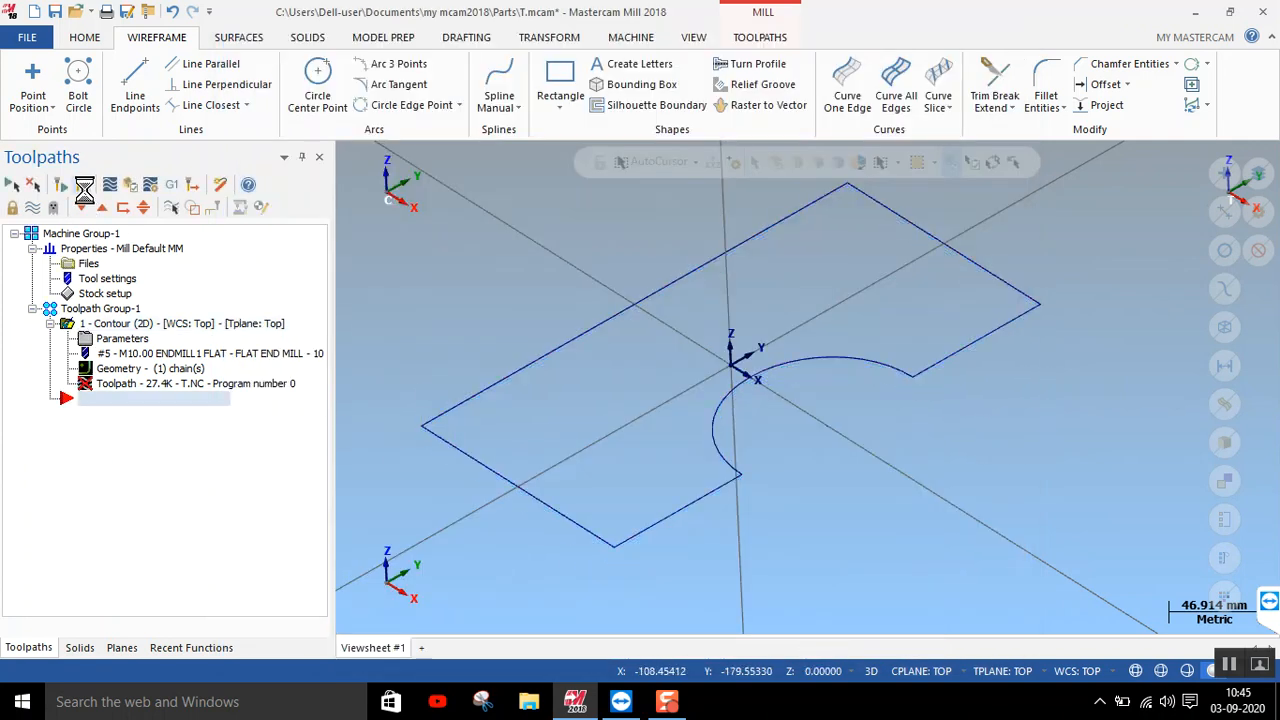
{"action": "mouse_move", "coordinate": [1000, 349]}
{"action": "middle_mouse_down"}
{"action": "mouse_move", "coordinate": [980, 411]}
{"action": "mouse_move", "coordinate": [1017, 460]}
{"action": "mouse_move", "coordinate": [891, 383]}
{"action": "mouse_move", "coordinate": [1012, 345]}
{"action": "mouse_move", "coordinate": [974, 354]}
{"action": "middle_mouse_up"}
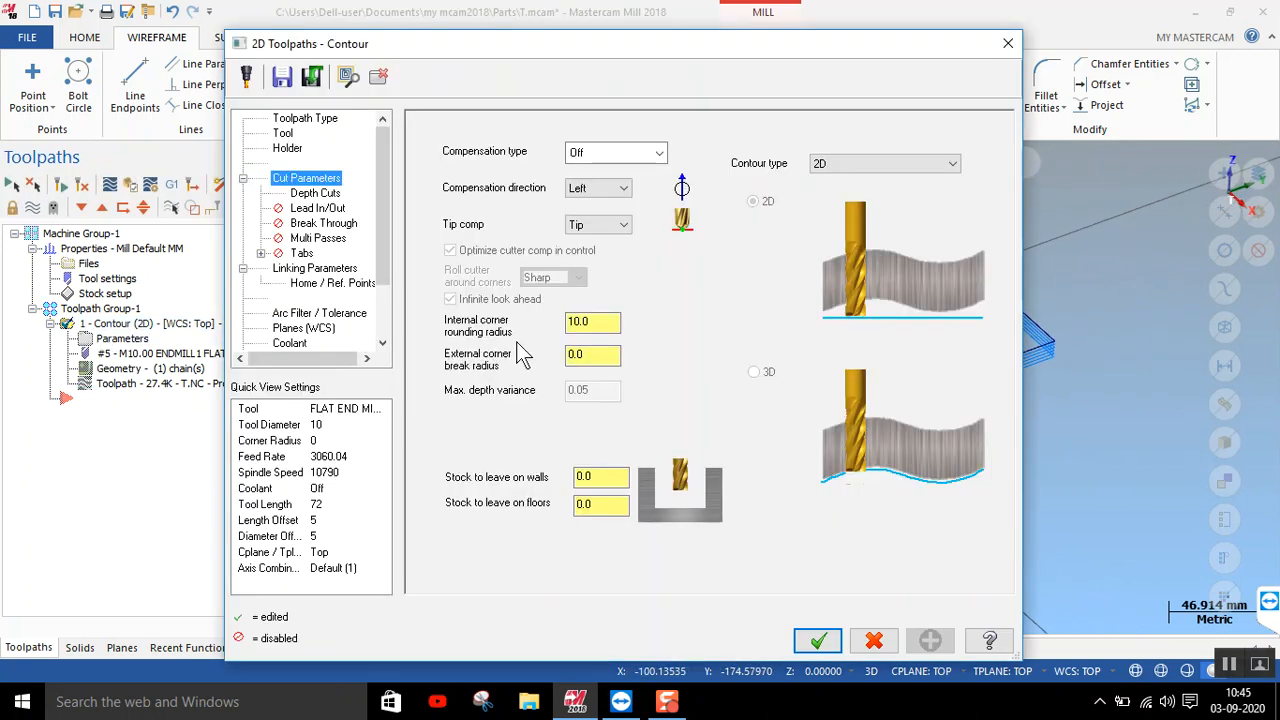
Set the contour operation's external corner break radius to 10.0, and regenerate the toolpath
{"action": "left_click", "coordinate": [576, 358]}
{"action": "type", "text": "10"}
{"action": "key", "text": "Return"}
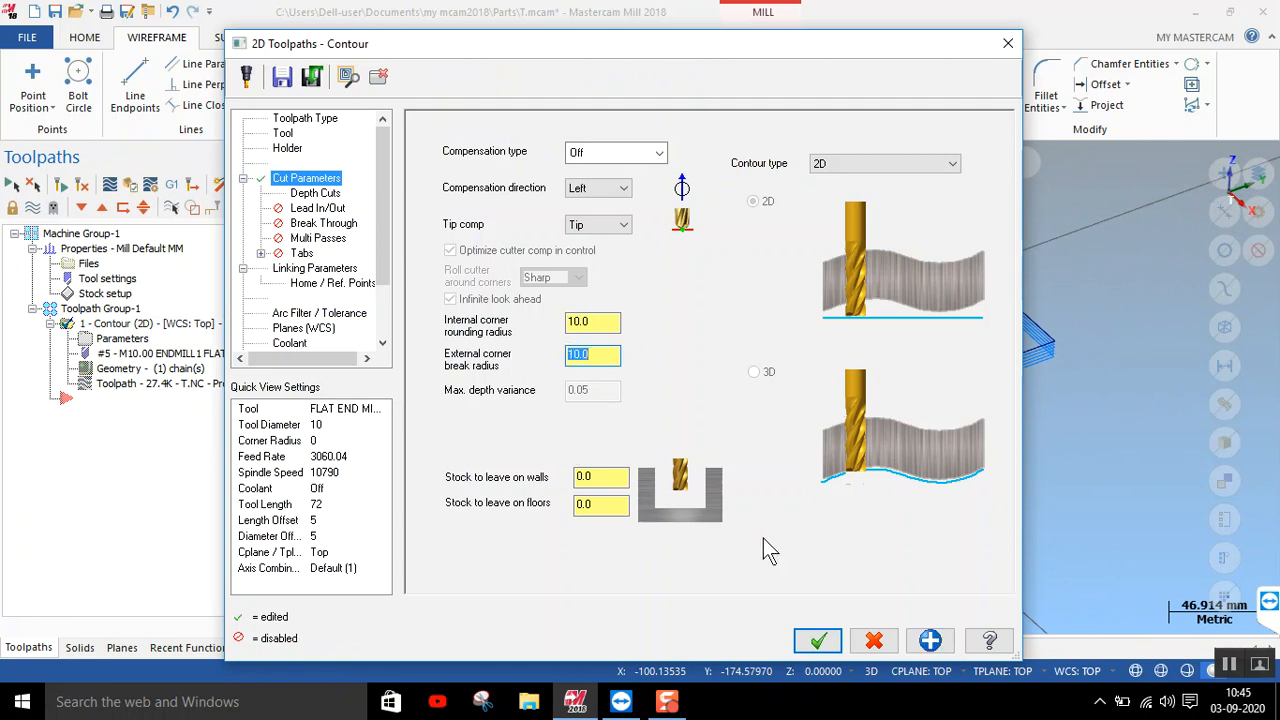
{"action": "left_click", "coordinate": [818, 641]}
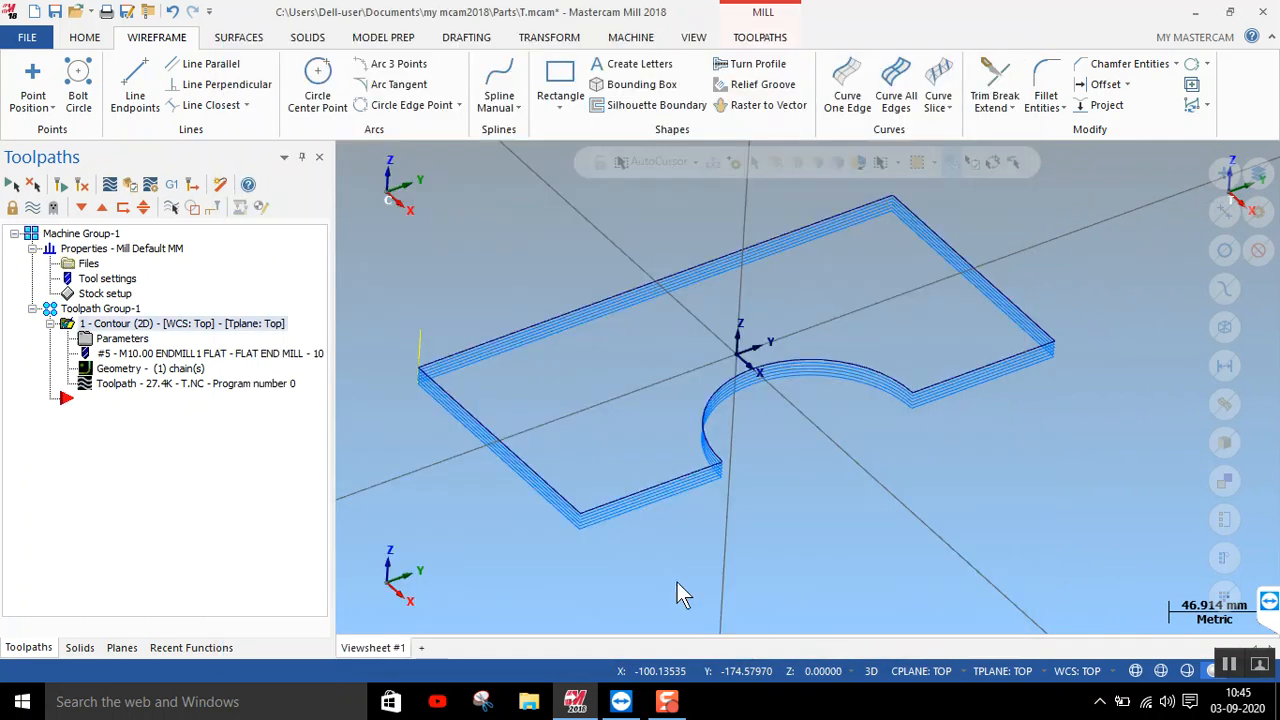
{"action": "left_click", "coordinate": [82, 184]}
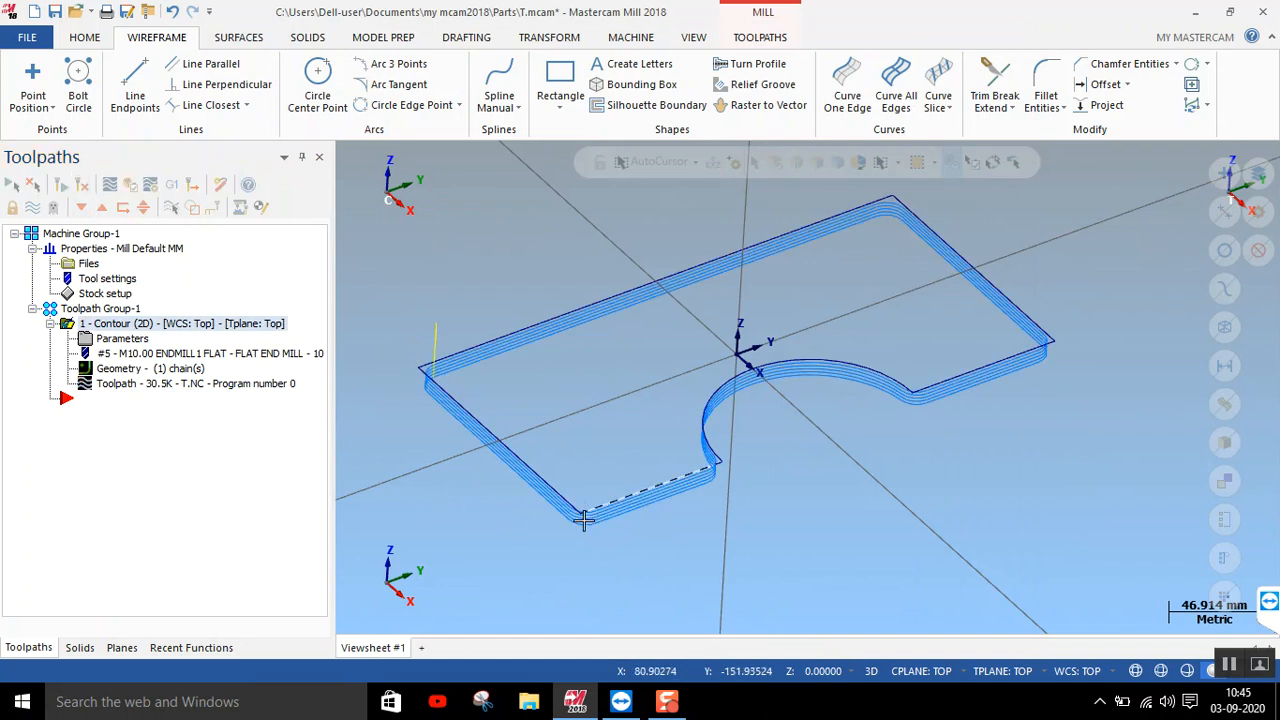
{"action": "right_click", "coordinate": [934, 472]}
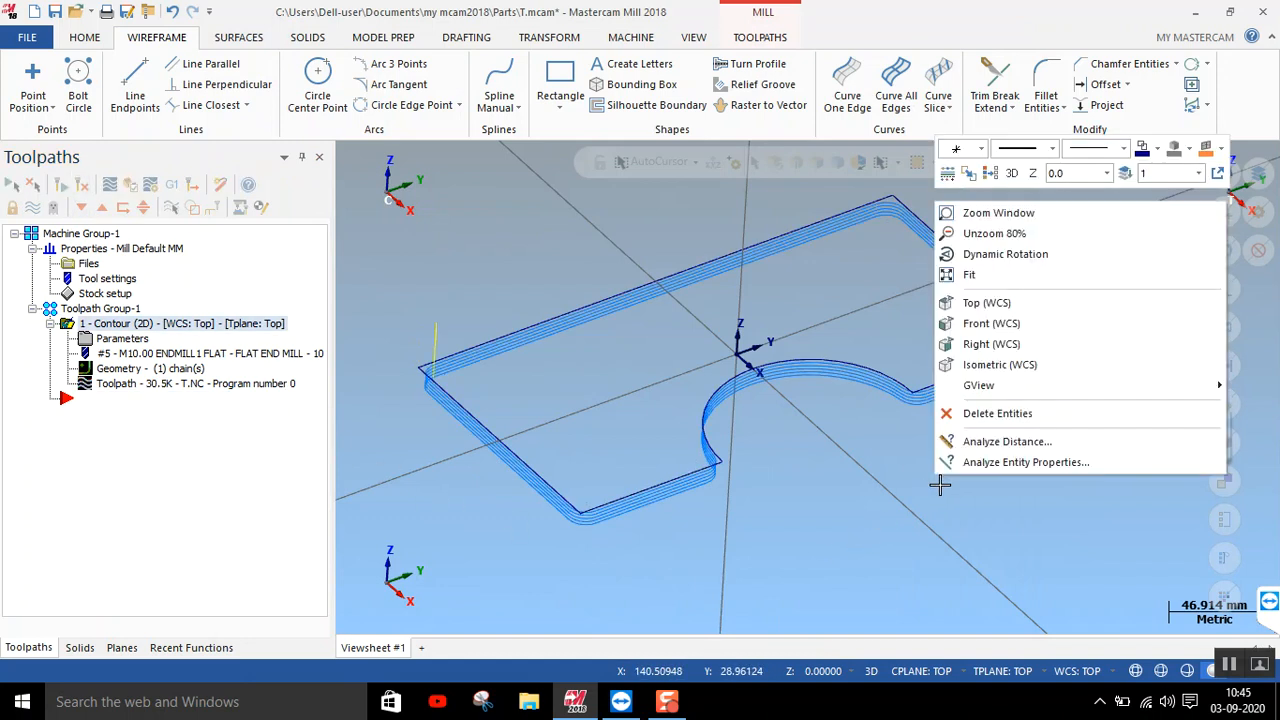
{"action": "left_click", "coordinate": [990, 306]}
{"action": "middle_click_drag", "start_coordinate": [940, 530], "coordinate": [733, 483]}
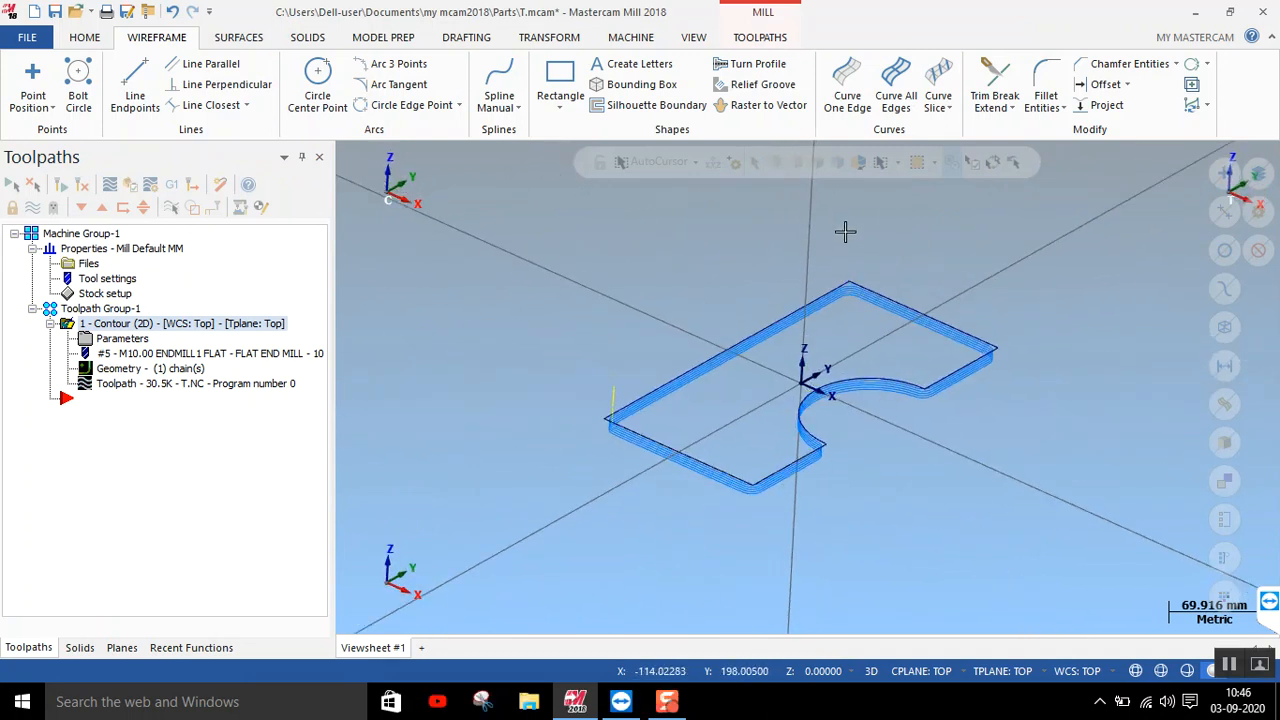
Blank all of the contour's wireframe geometry so only the toolpath is displayed, and show it in the top view
{"action": "left_click", "coordinate": [562, 80]}
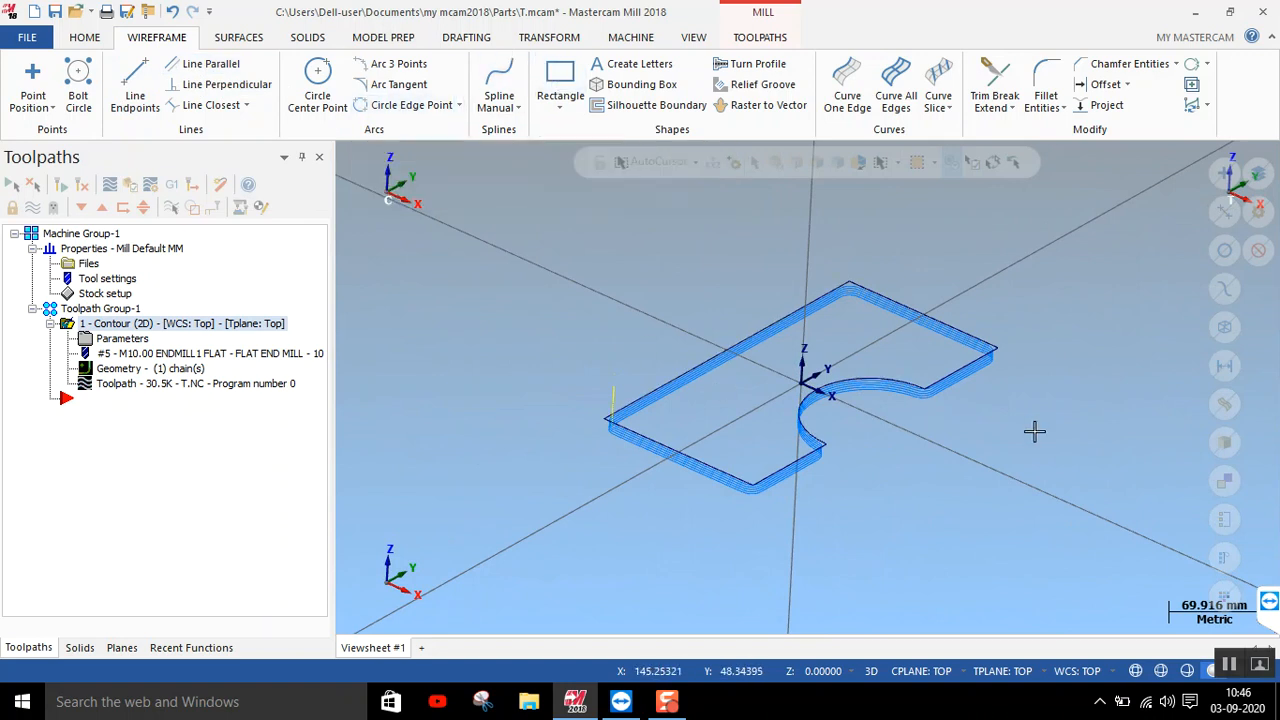
{"action": "left_click", "coordinate": [1225, 329]}
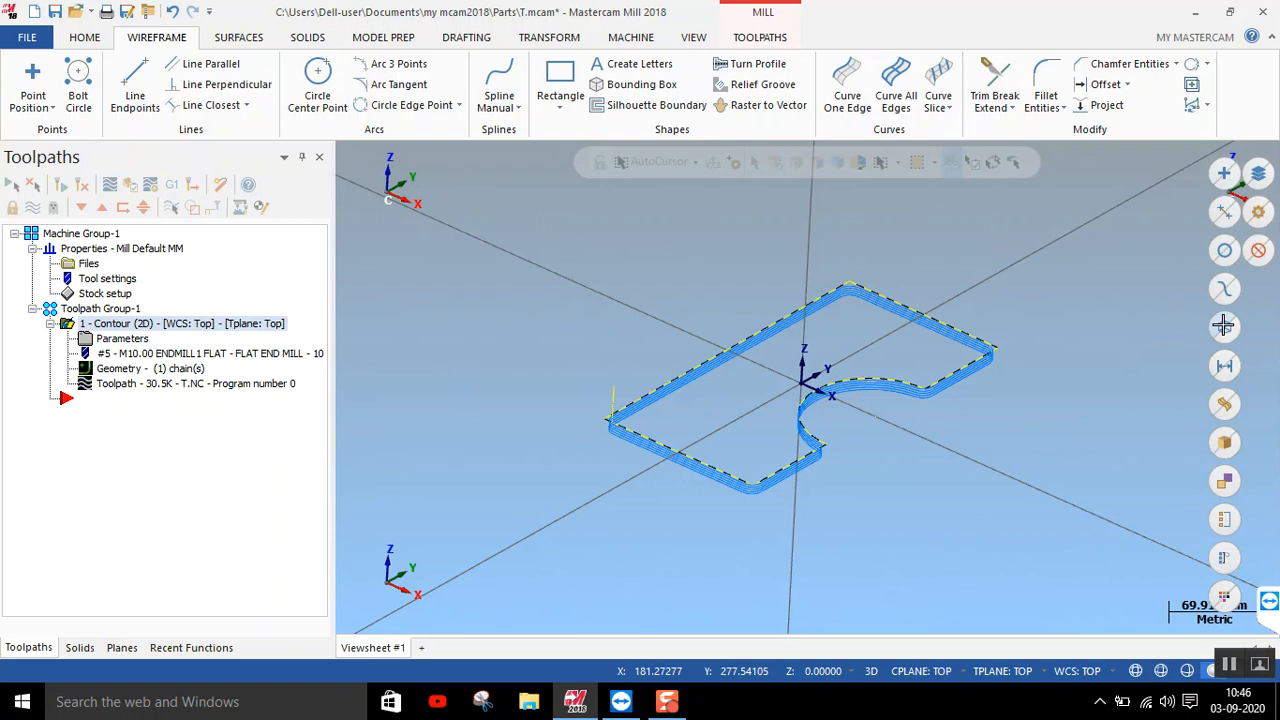
{"action": "left_click", "coordinate": [84, 37]}
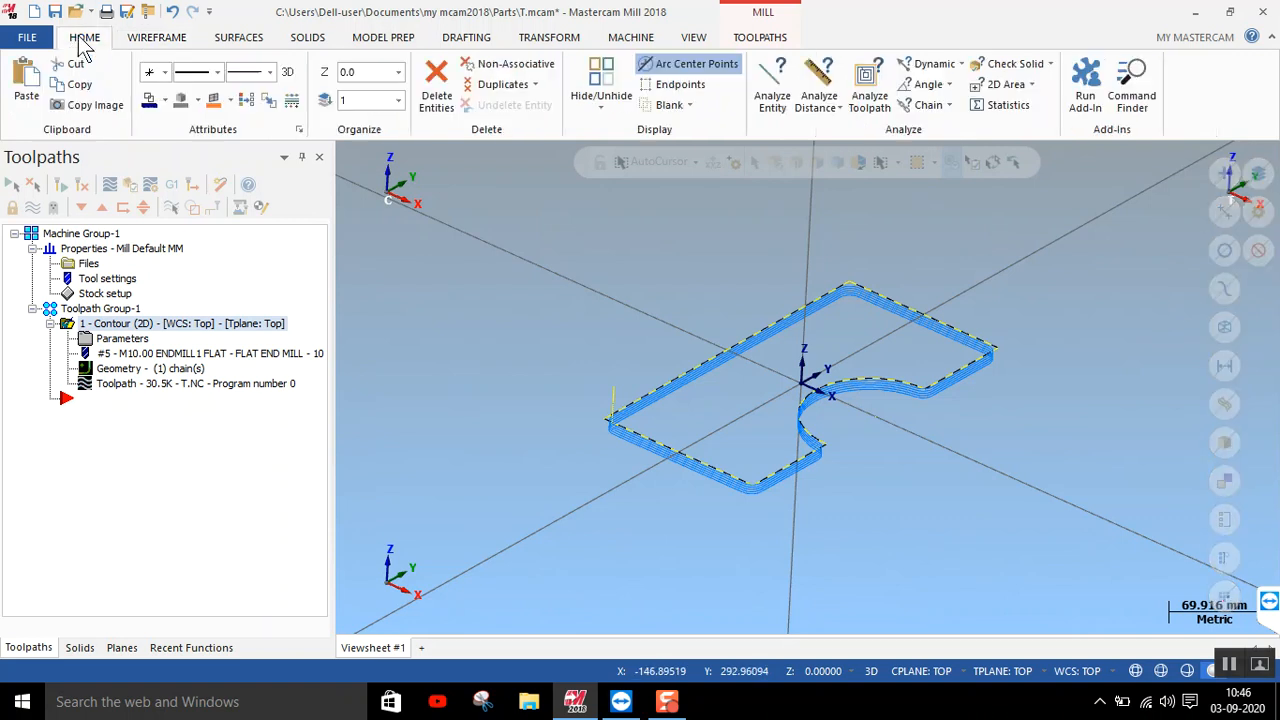
{"action": "left_click", "coordinate": [665, 106]}
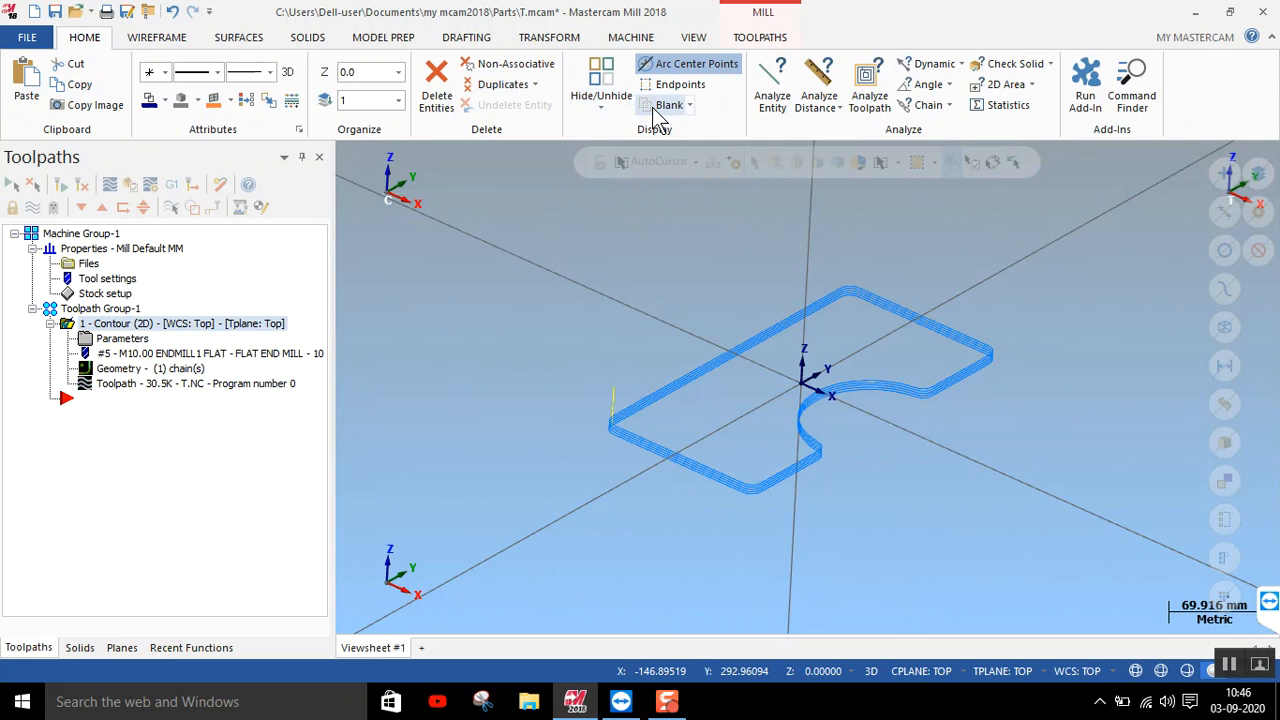
{"action": "right_click", "coordinate": [818, 352]}
{"action": "left_click", "coordinate": [875, 453]}
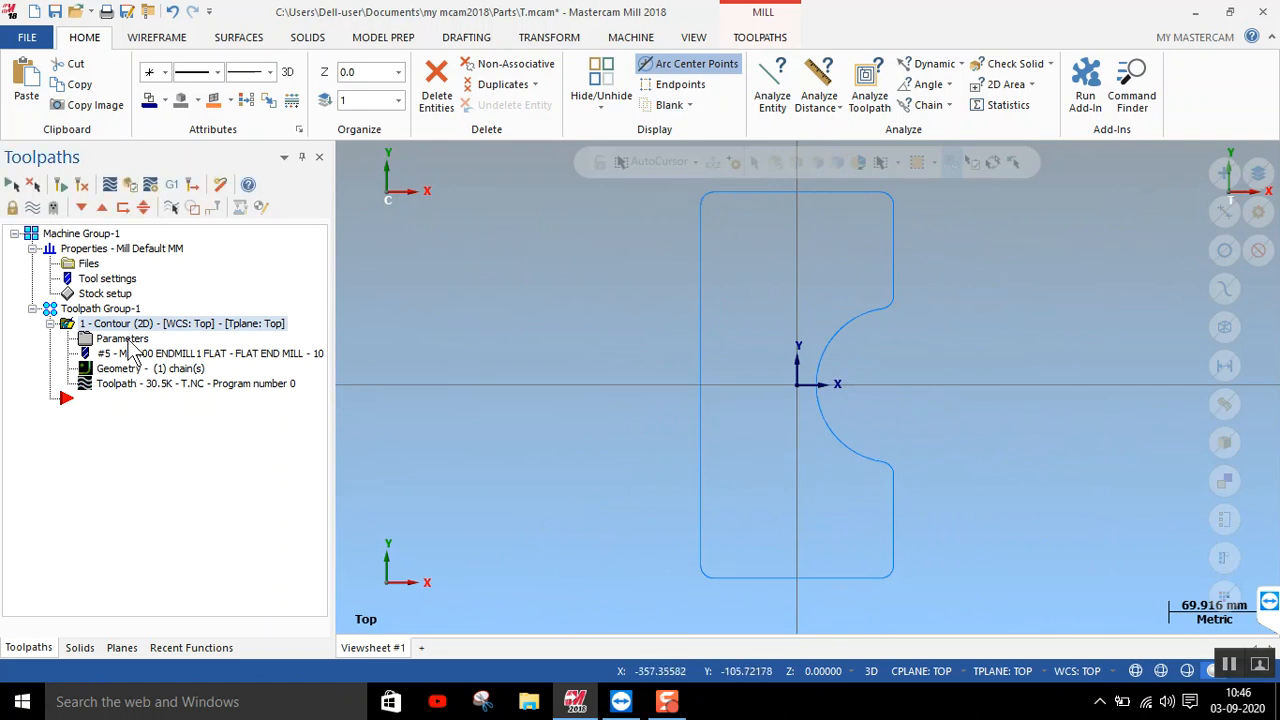
Set the contour operation's internal corner rounding radius and external corner break radius to 0, and regenerate the toolpath
{"action": "left_click", "coordinate": [128, 340]}
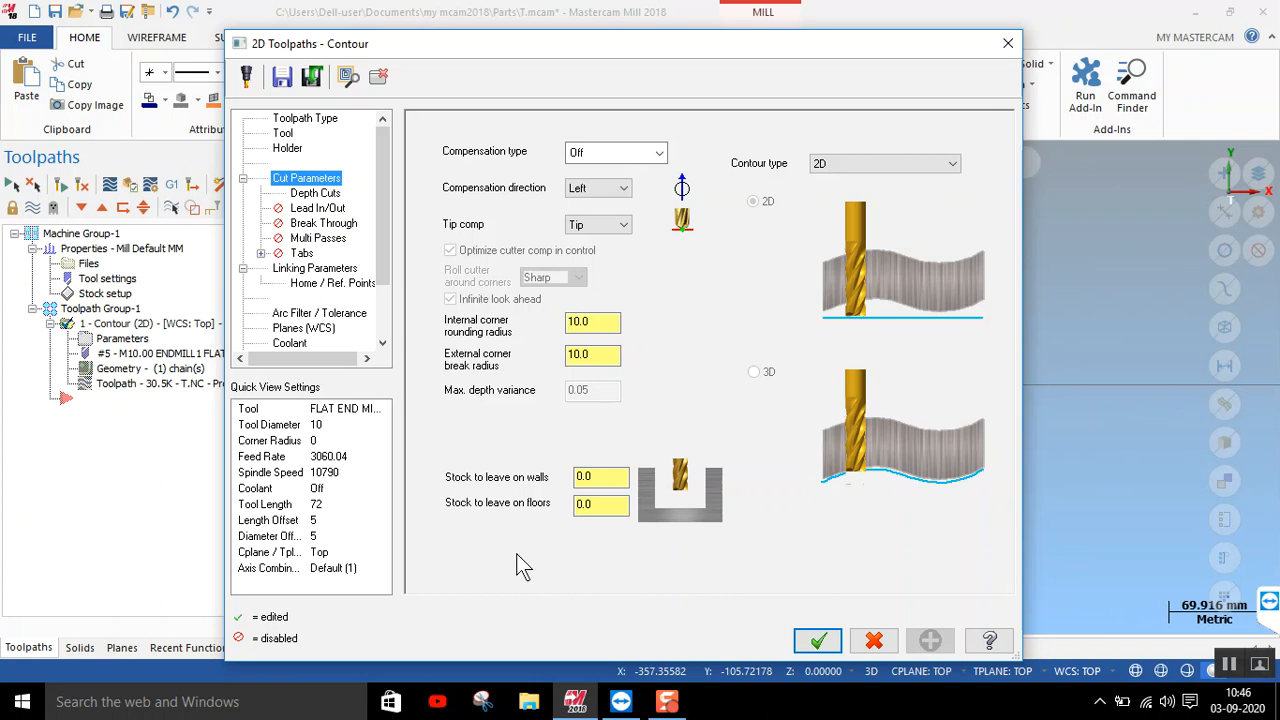
{"action": "left_click", "coordinate": [588, 321]}
{"action": "type", "text": "0"}
{"action": "left_click", "coordinate": [572, 362]}
{"action": "double_click", "coordinate": [572, 362]}
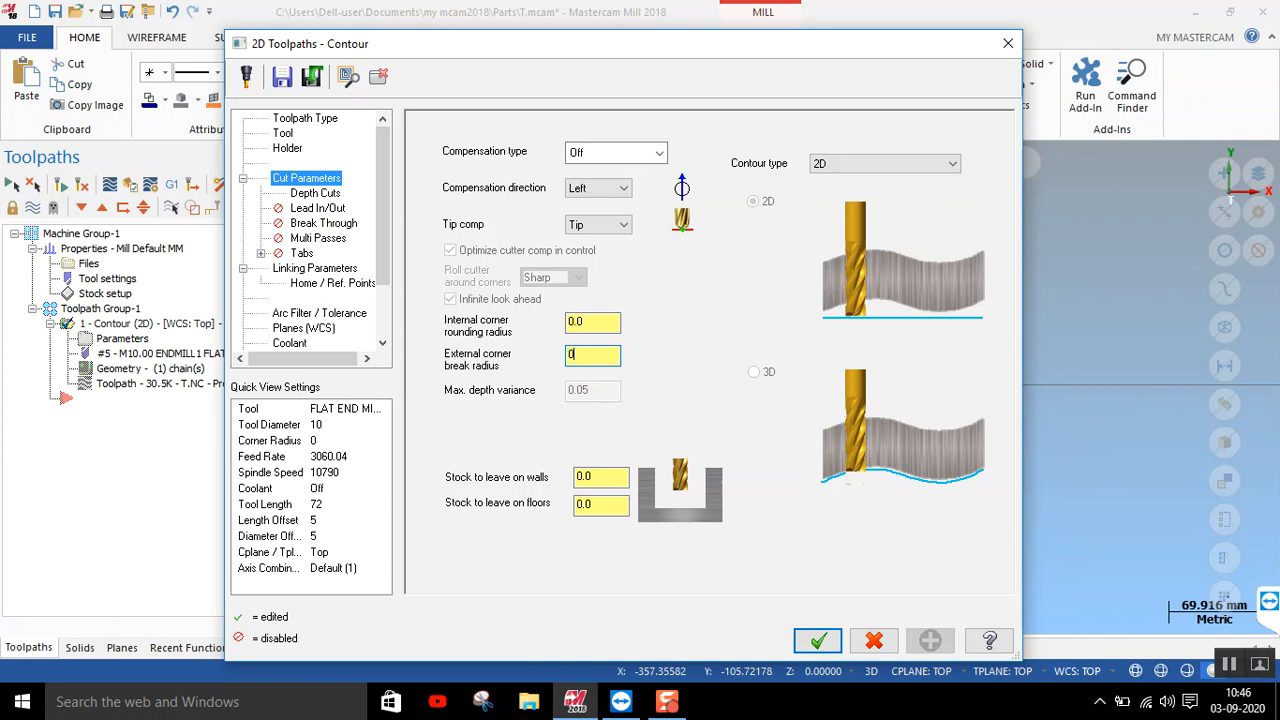
{"action": "left_click", "coordinate": [818, 641]}
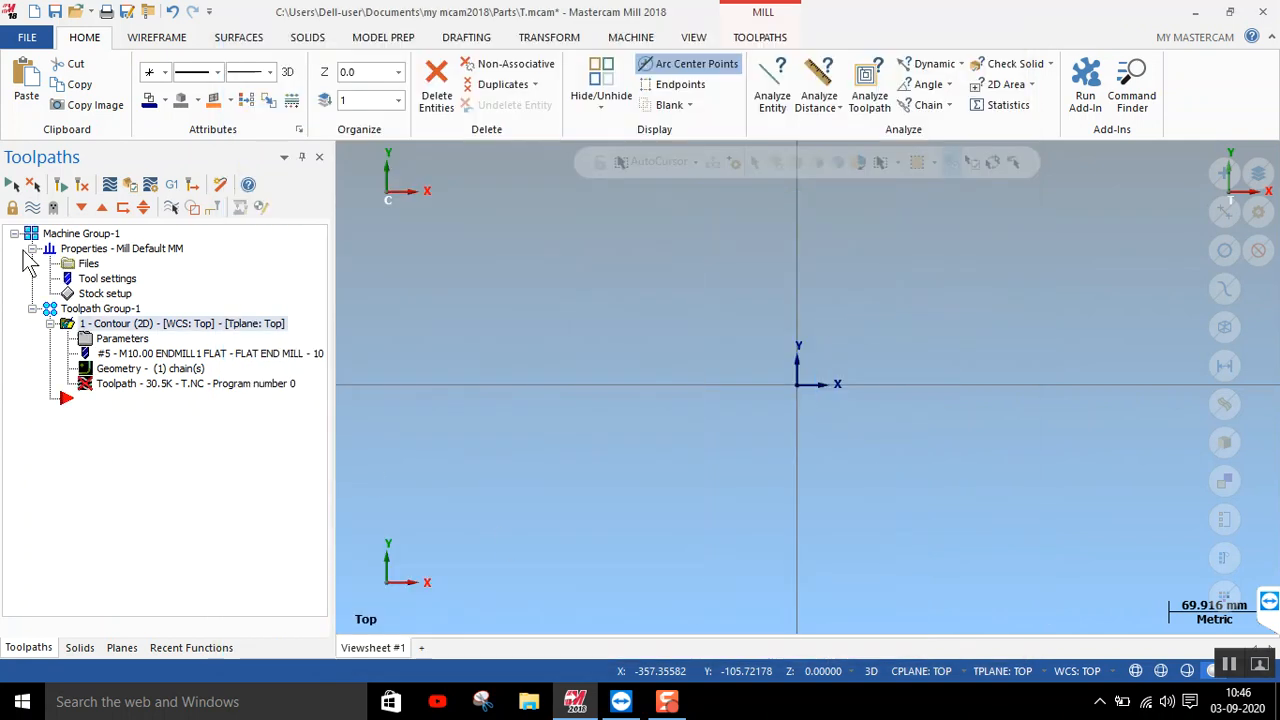
{"action": "left_click", "coordinate": [84, 190]}
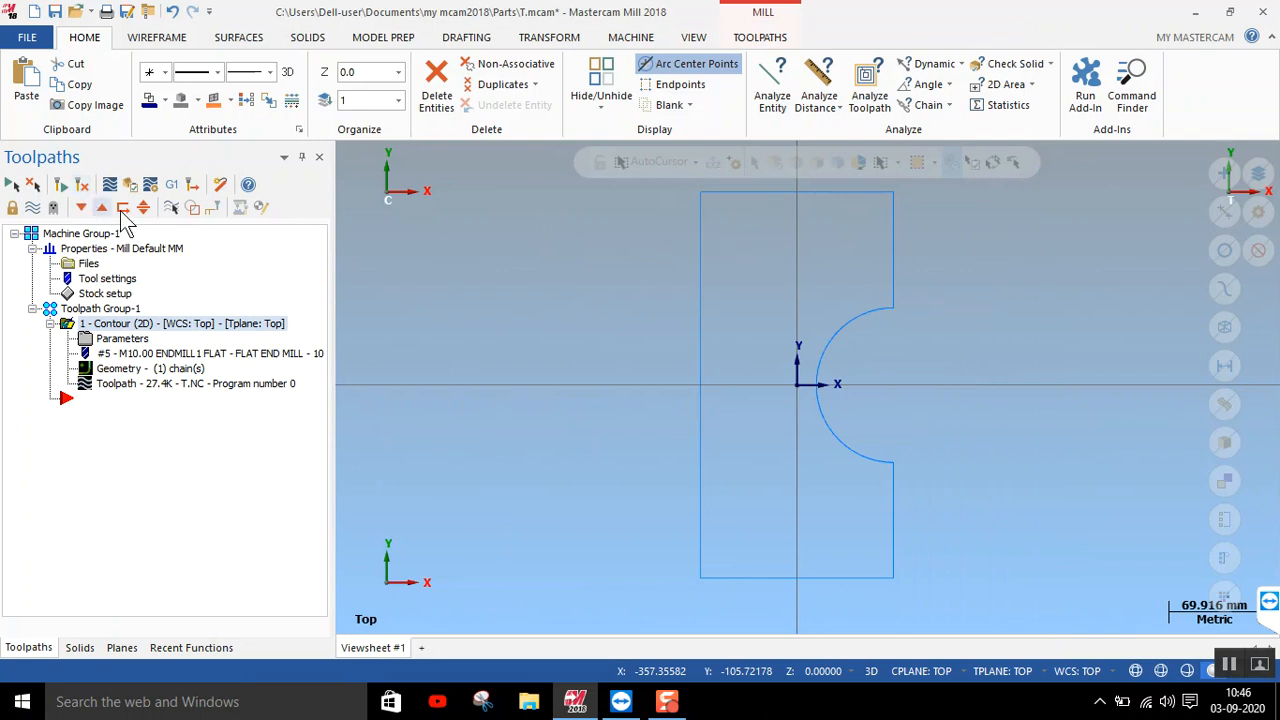
Switch to the isometric view and unblank all of the contour's hidden wireframe entities
{"action": "right_click", "coordinate": [509, 360]}
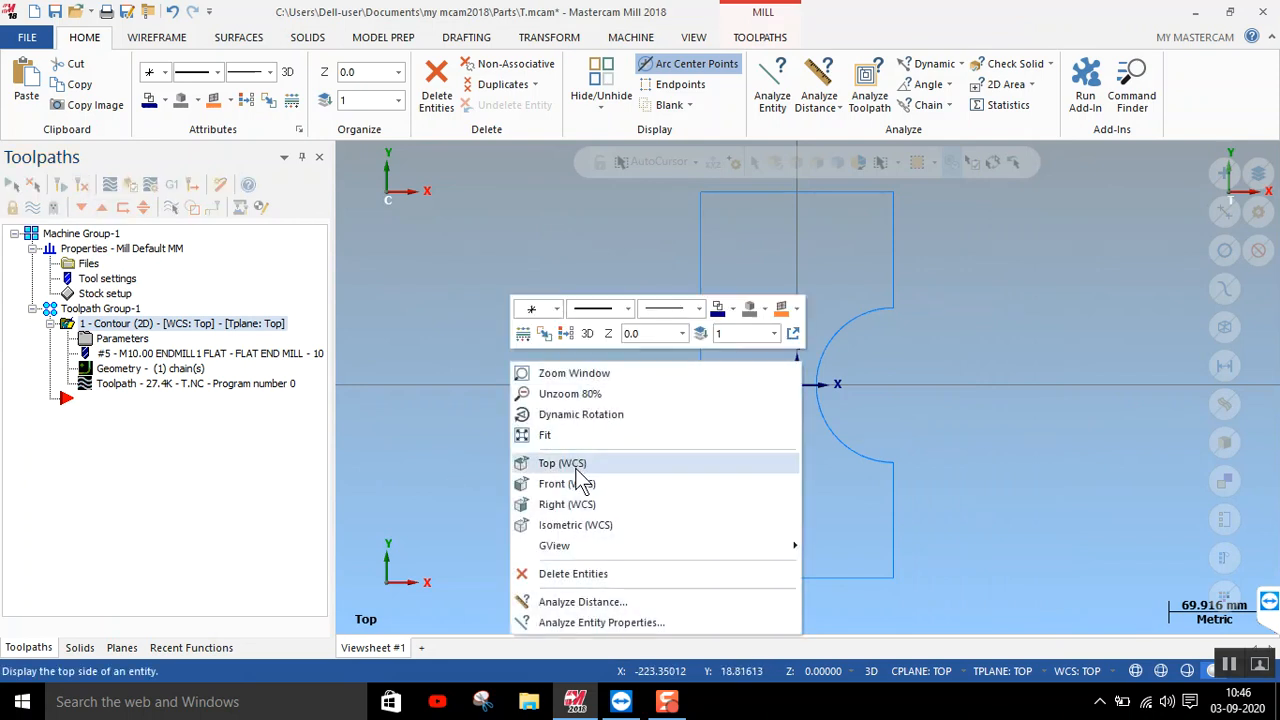
{"action": "left_click", "coordinate": [583, 524]}
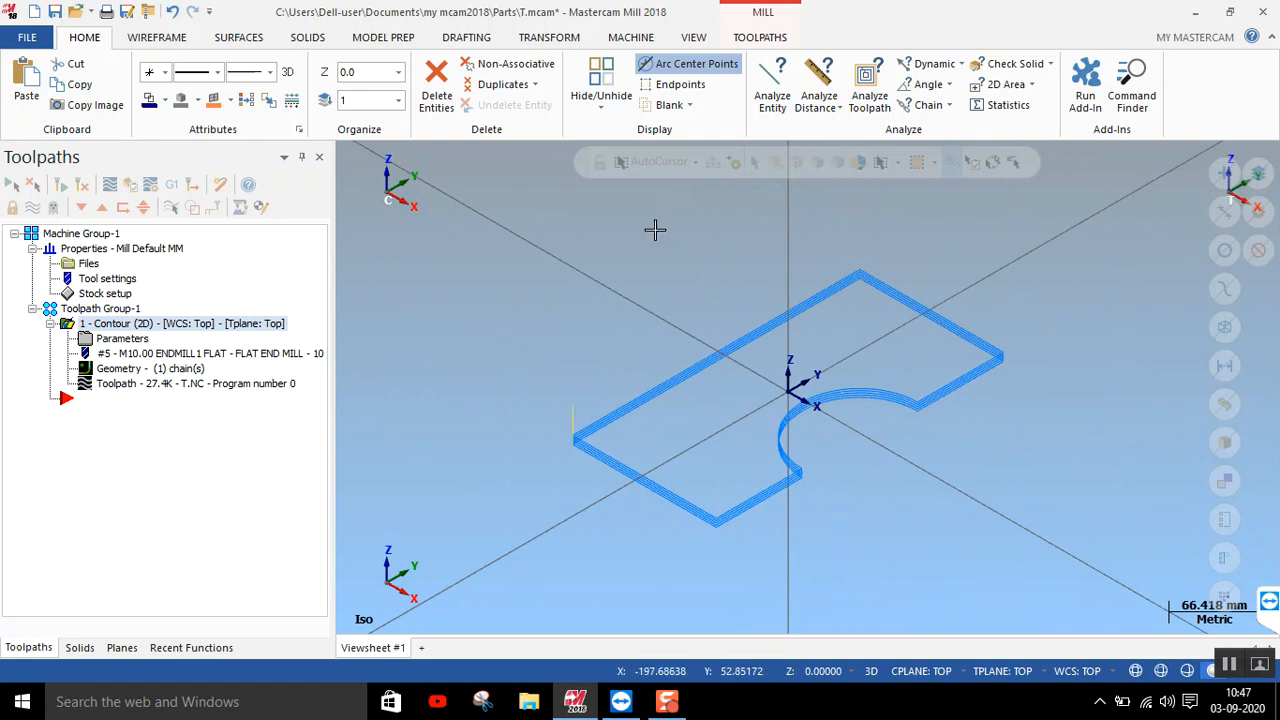
{"action": "left_click", "coordinate": [688, 103]}
{"action": "left_click", "coordinate": [684, 149]}
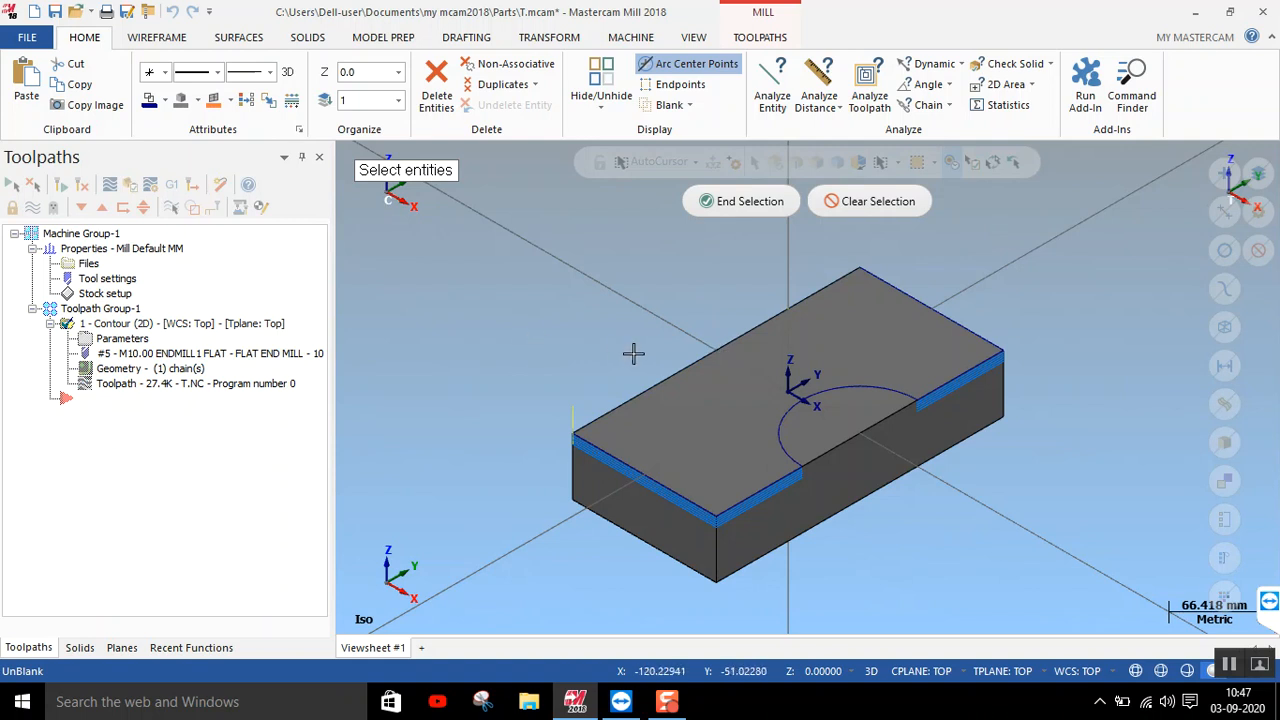
{"action": "left_click_drag", "start_coordinate": [473, 250], "coordinate": [1014, 514]}
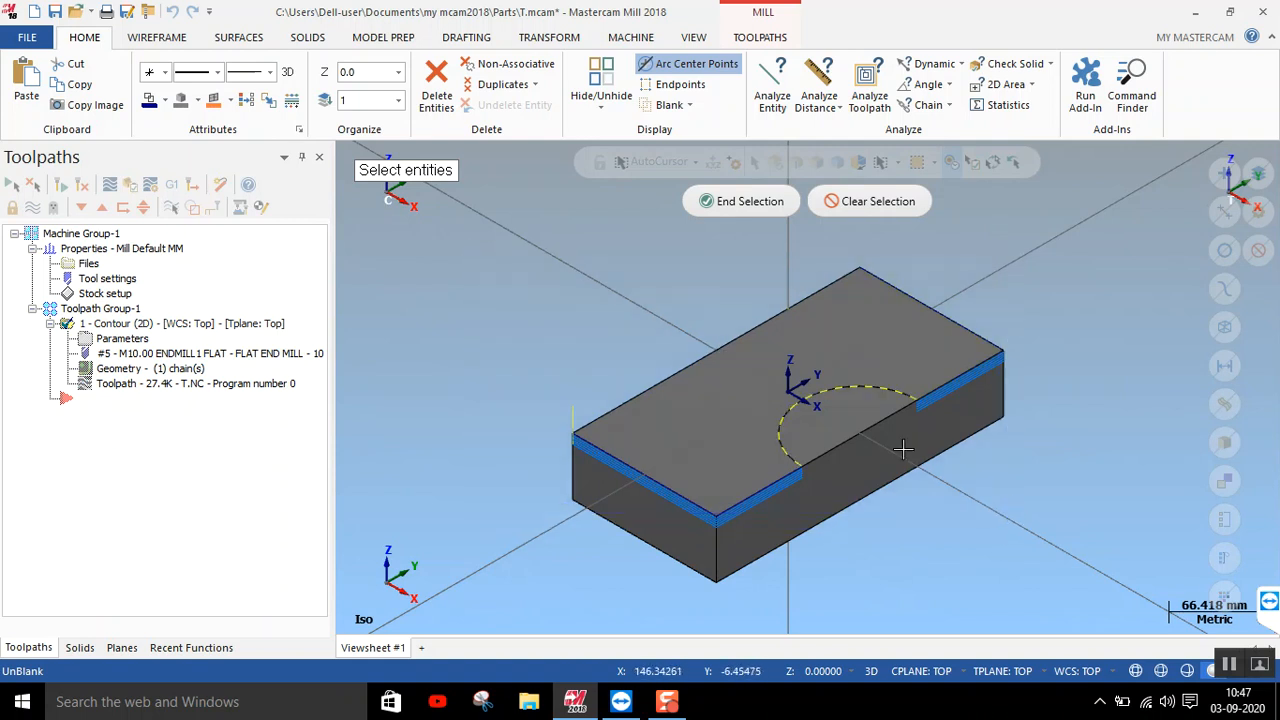
{"action": "left_click", "coordinate": [755, 206]}
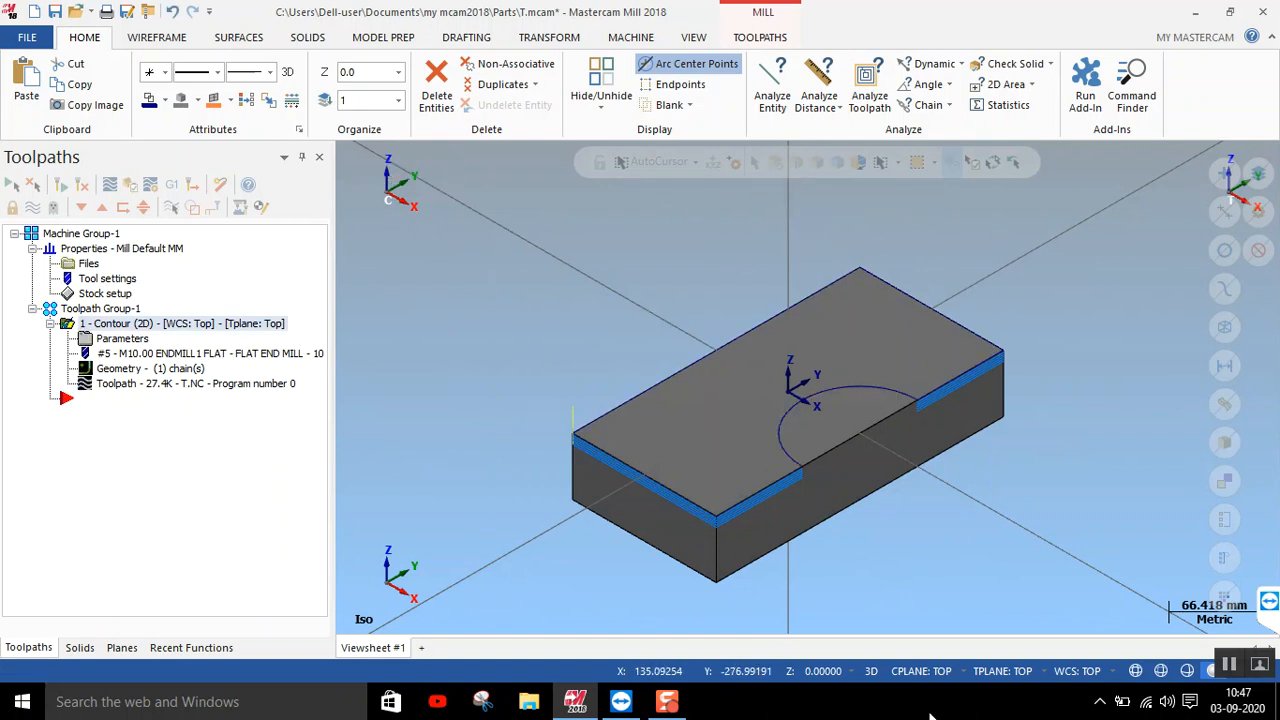
{"action": "left_click", "coordinate": [690, 106]}
{"action": "left_click", "coordinate": [690, 127]}
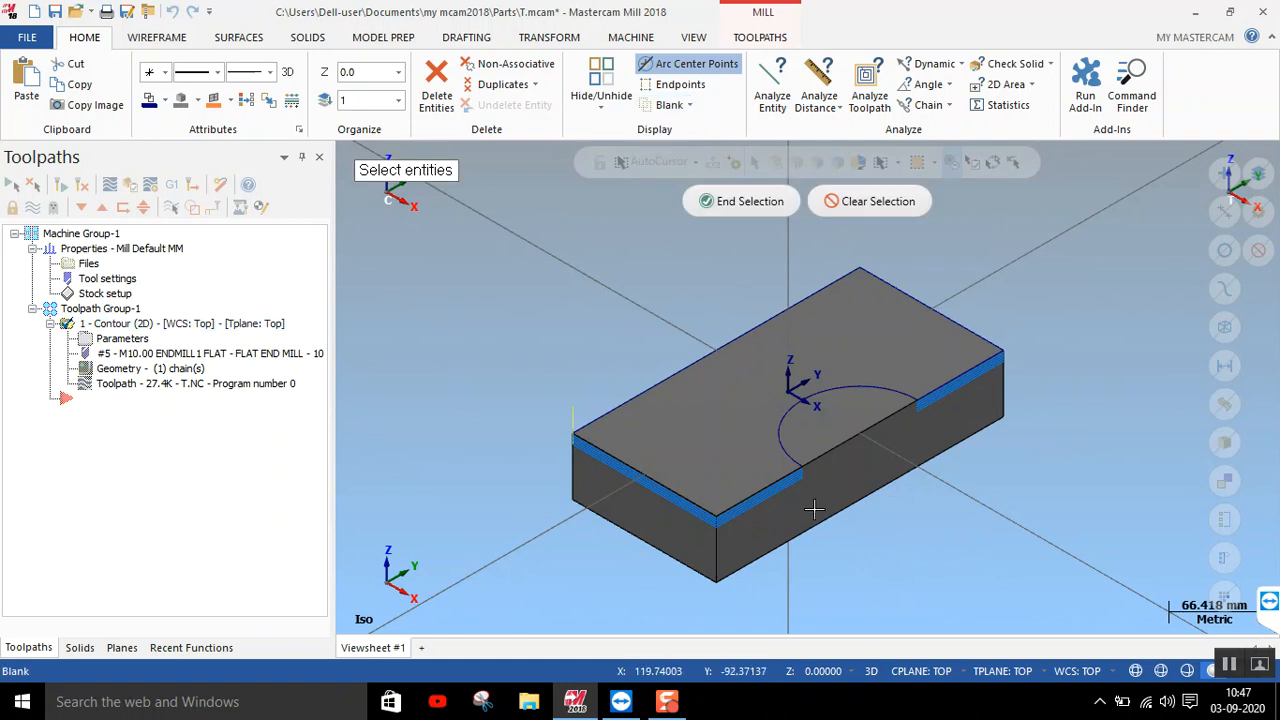
{"action": "left_click", "coordinate": [742, 201]}
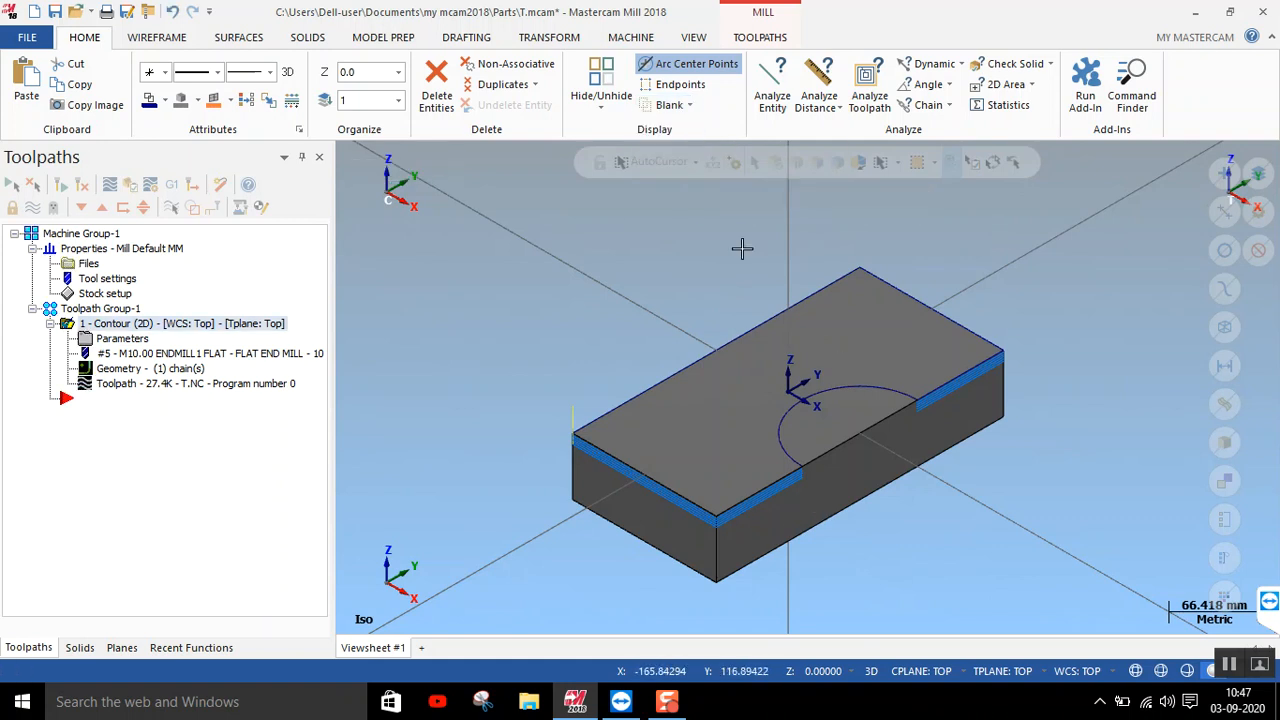
Verify the contour toolpath on the stock, hide the wireframe in the simulation, inspect the cut part, and close the simulator
{"action": "right_click", "coordinate": [747, 547]}
{"action": "left_click", "coordinate": [728, 594]}
{"action": "key", "text": "alt+5"}
{"action": "key", "text": "alt+7"}
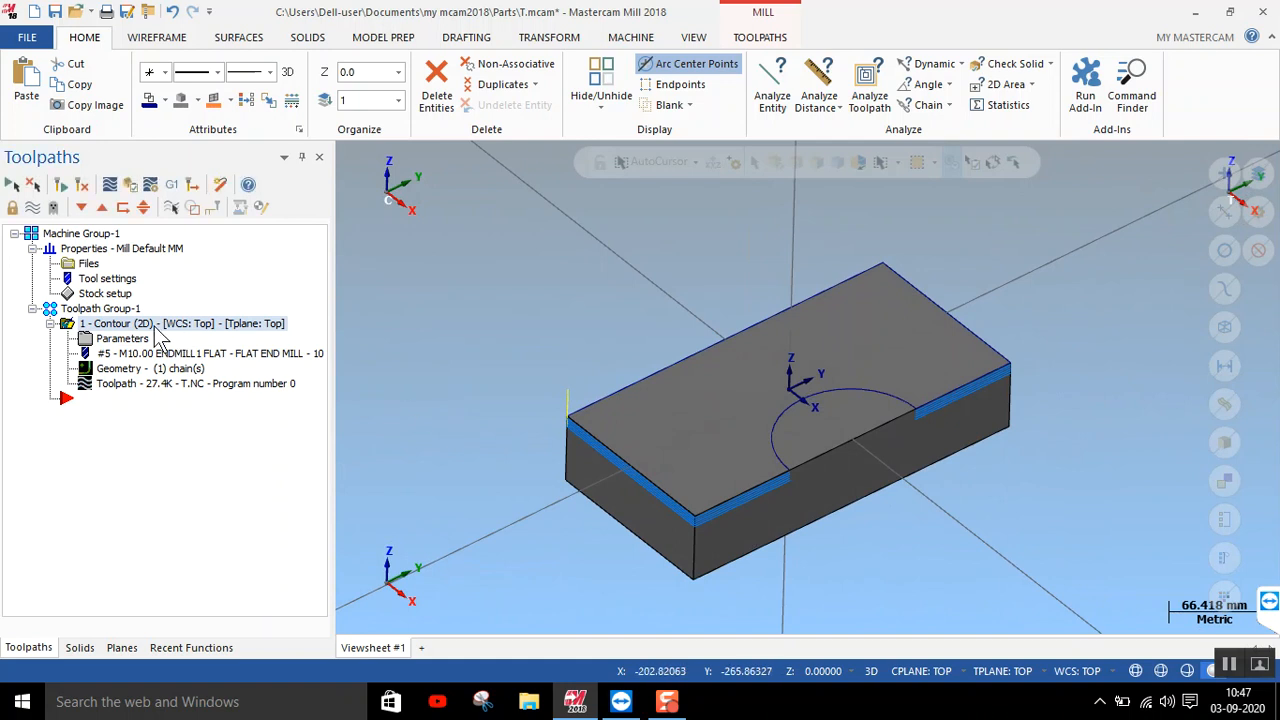
{"action": "left_click", "coordinate": [130, 186]}
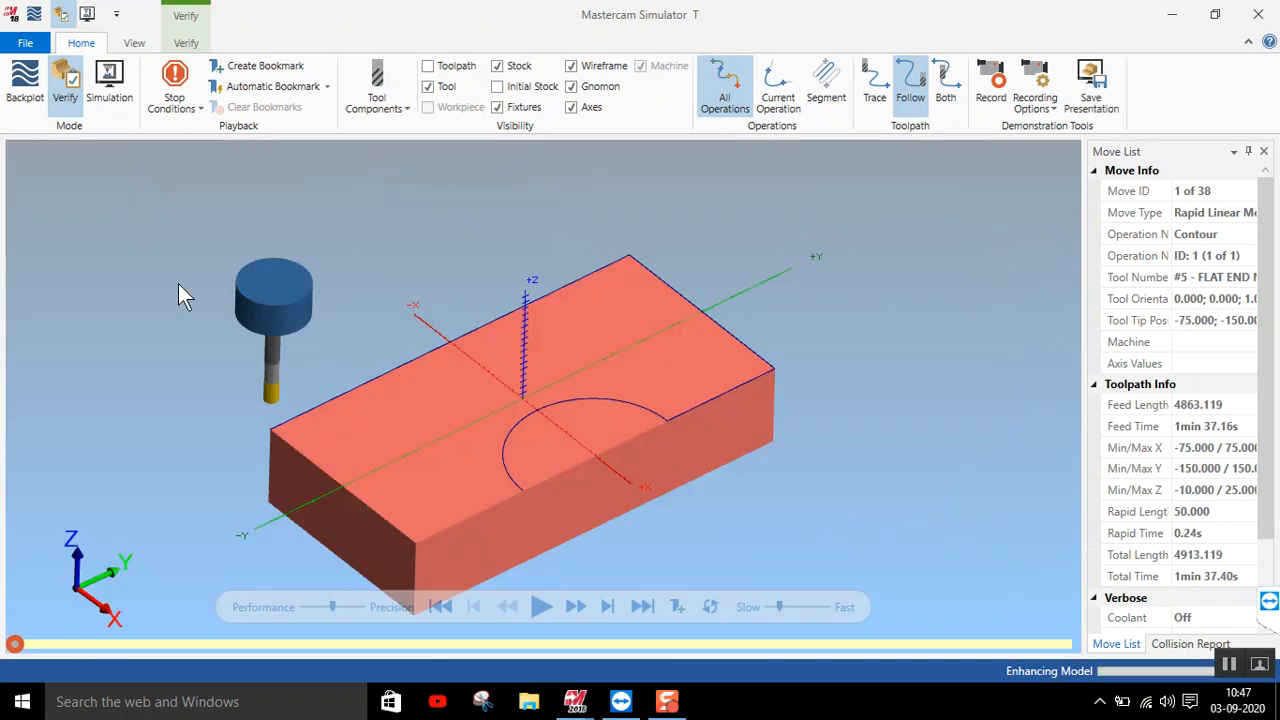
{"action": "left_click", "coordinate": [538, 606]}
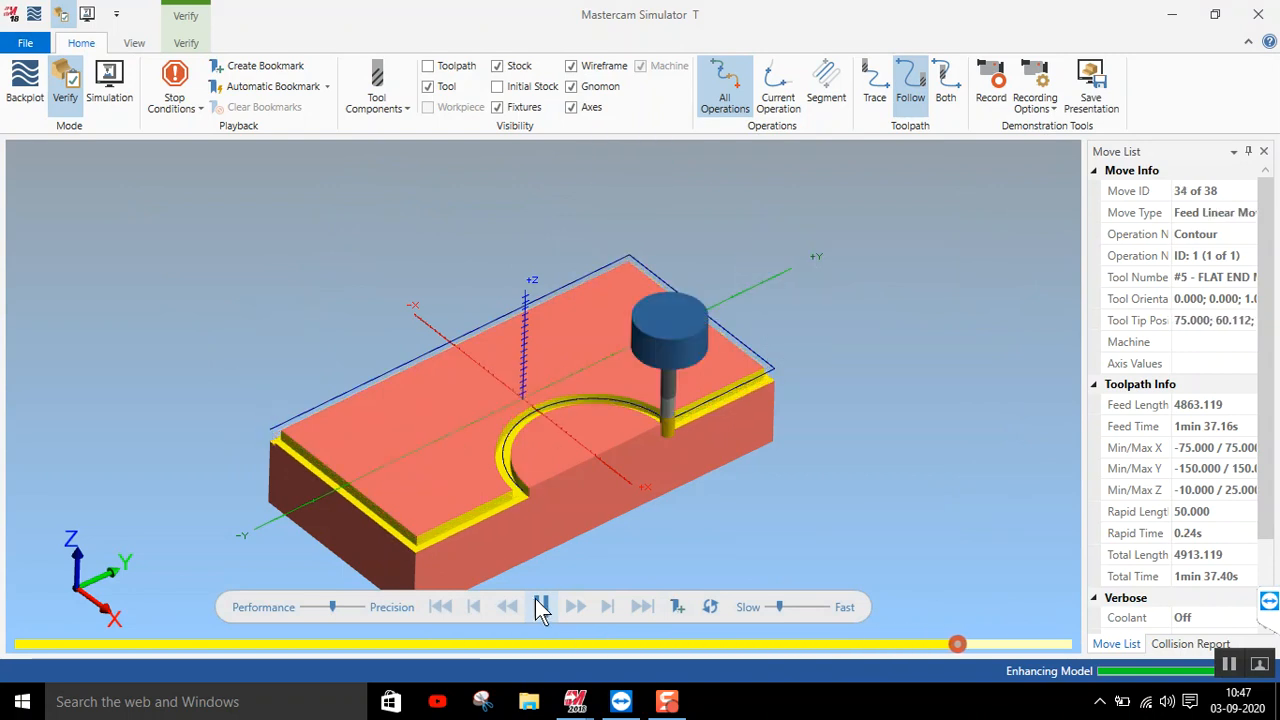
{"action": "left_click", "coordinate": [571, 65]}
{"action": "mouse_move", "coordinate": [780, 489]}
{"action": "middle_mouse_down"}
{"action": "mouse_move", "coordinate": [823, 506]}
{"action": "mouse_move", "coordinate": [798, 460]}
{"action": "mouse_move", "coordinate": [791, 494]}
{"action": "middle_mouse_up"}
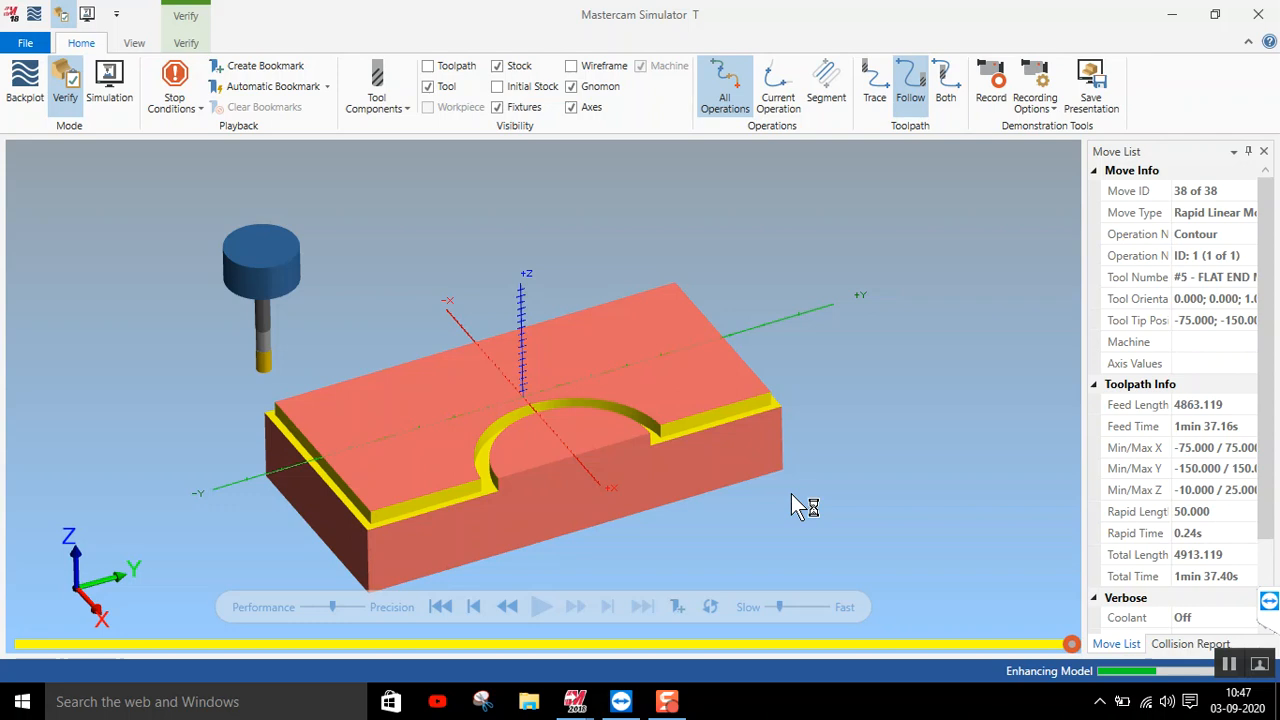
{"action": "left_click", "coordinate": [1258, 14]}
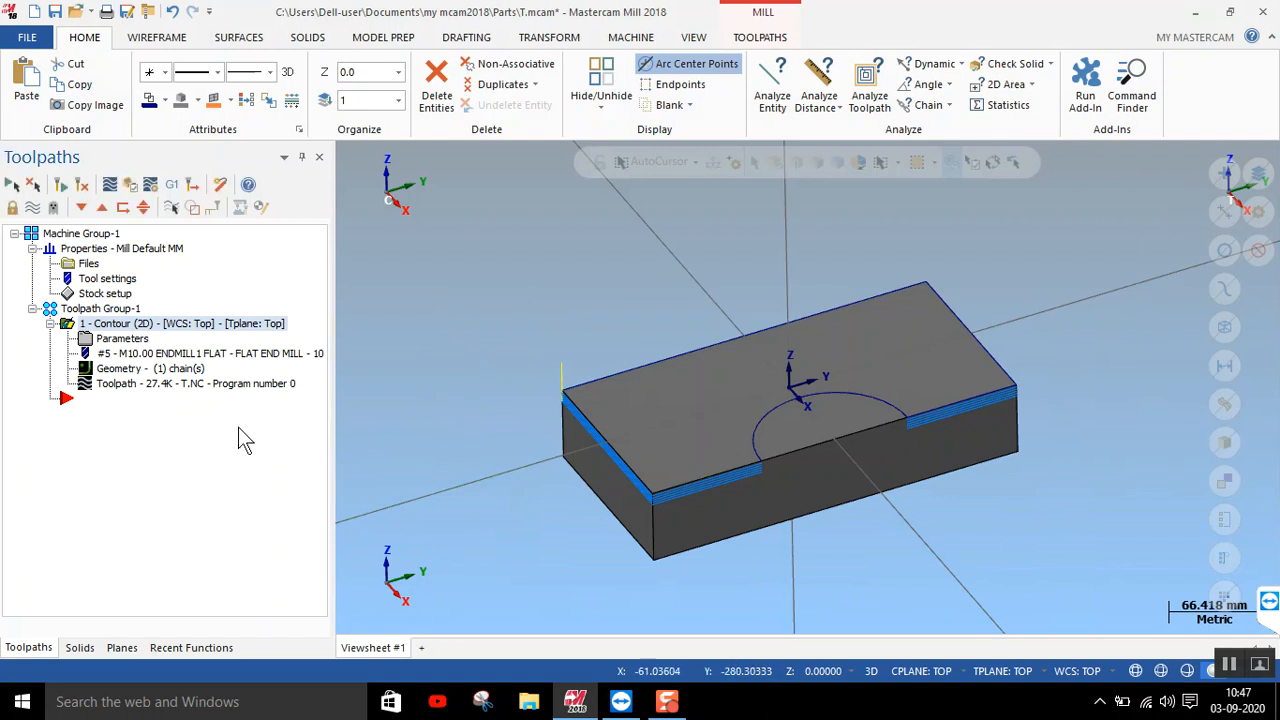
{"action": "left_click", "coordinate": [112, 339]}
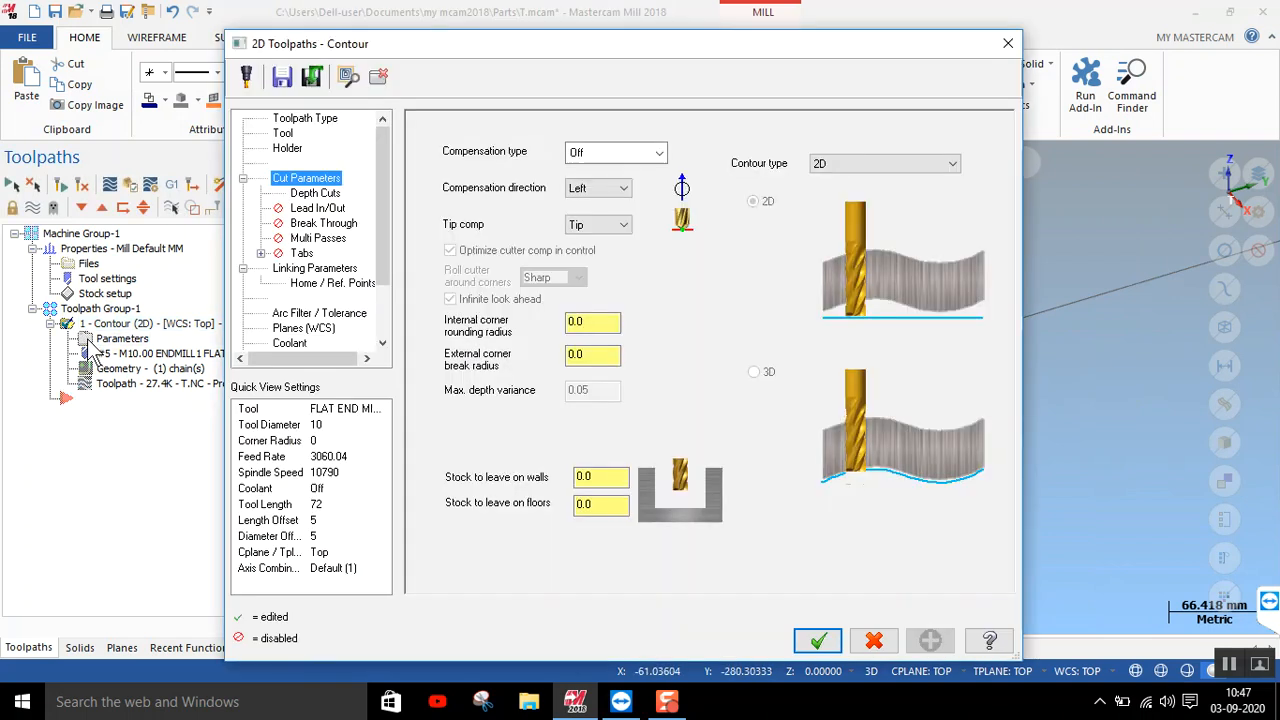
{"action": "left_click", "coordinate": [874, 641]}
{"action": "left_click", "coordinate": [110, 184]}
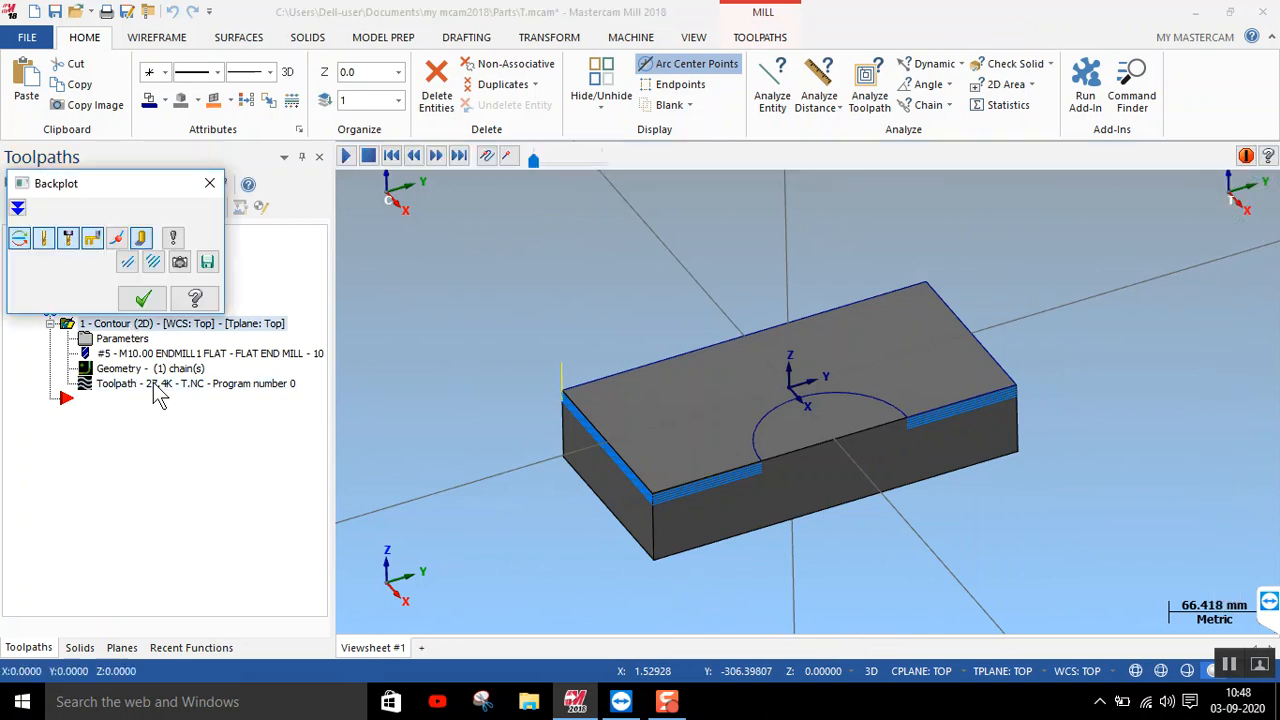
{"action": "left_click", "coordinate": [141, 300]}
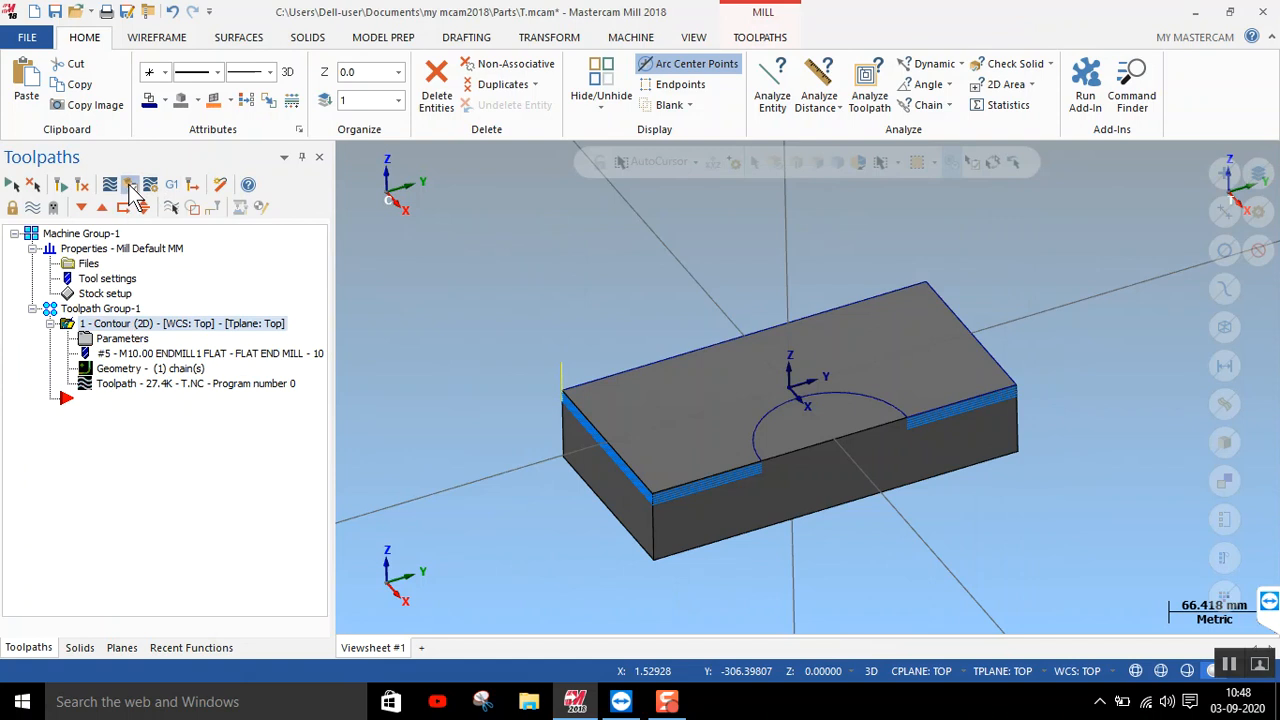
Run the Verify simulation of the contour operation again and inspect the machined part up close
{"action": "left_click", "coordinate": [129, 186]}
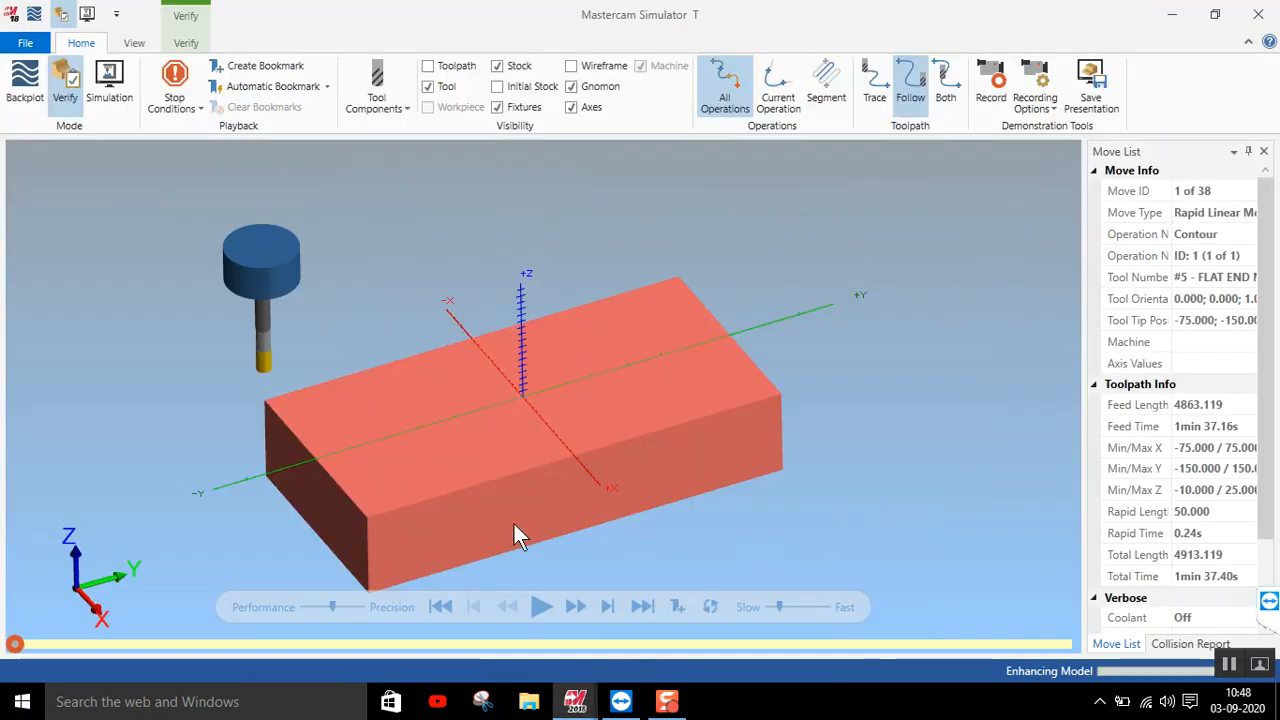
{"action": "left_click", "coordinate": [544, 602]}
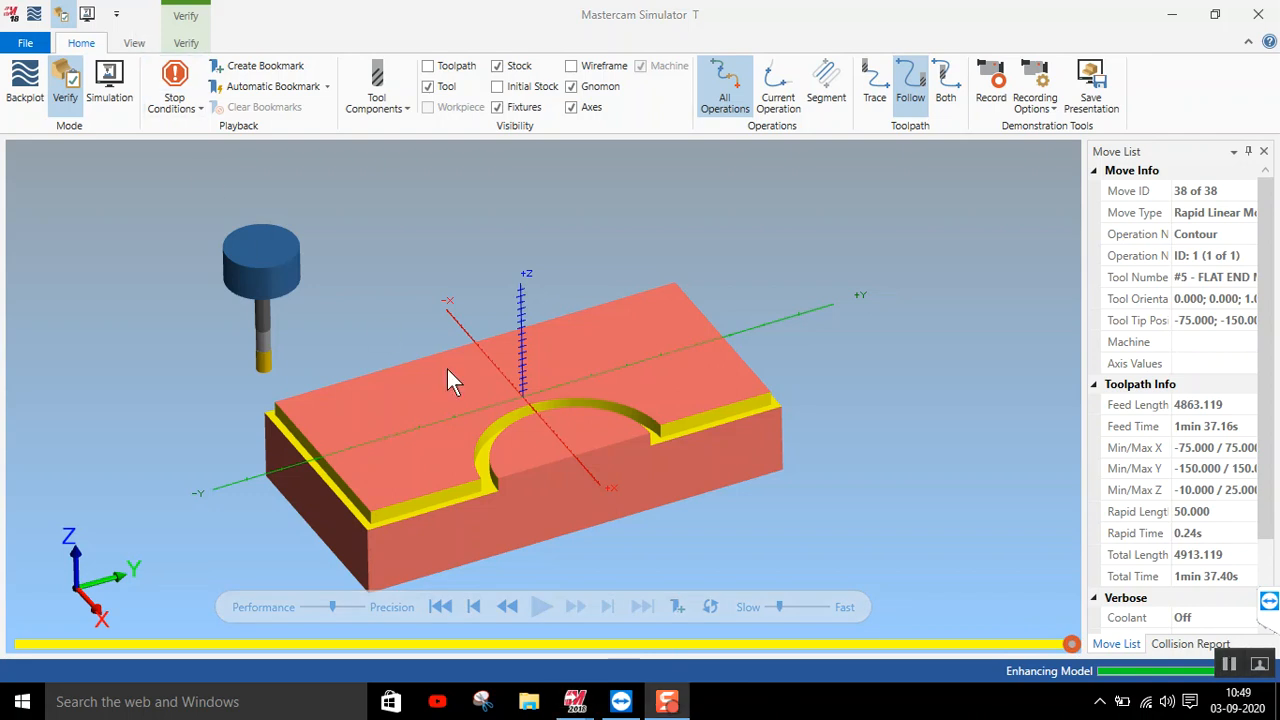
{"action": "scroll", "coordinate": [568, 557], "scroll_direction": "up", "scroll_amount": 3}
{"action": "scroll", "coordinate": [619, 522], "scroll_direction": "down", "scroll_amount": 1}
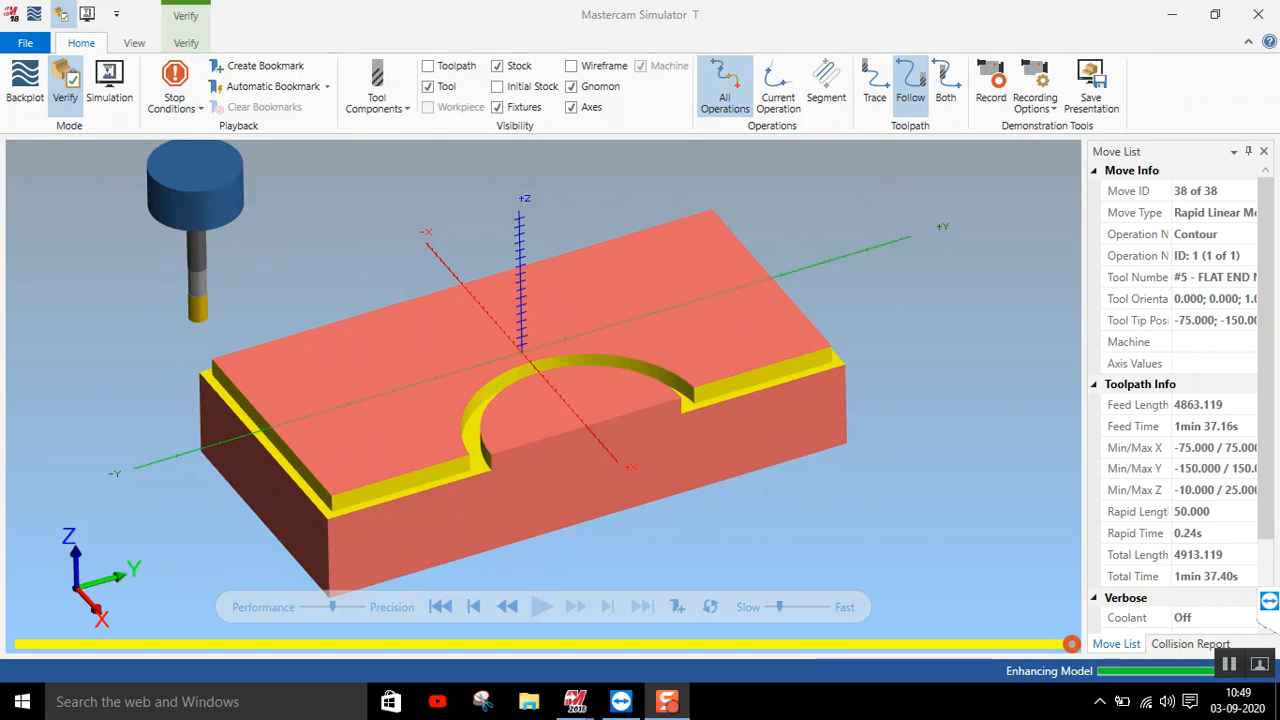
Examine the toolpath's total time, total length, feed length and feed time in the simulator, and close it
{"action": "left_click", "coordinate": [1177, 580]}
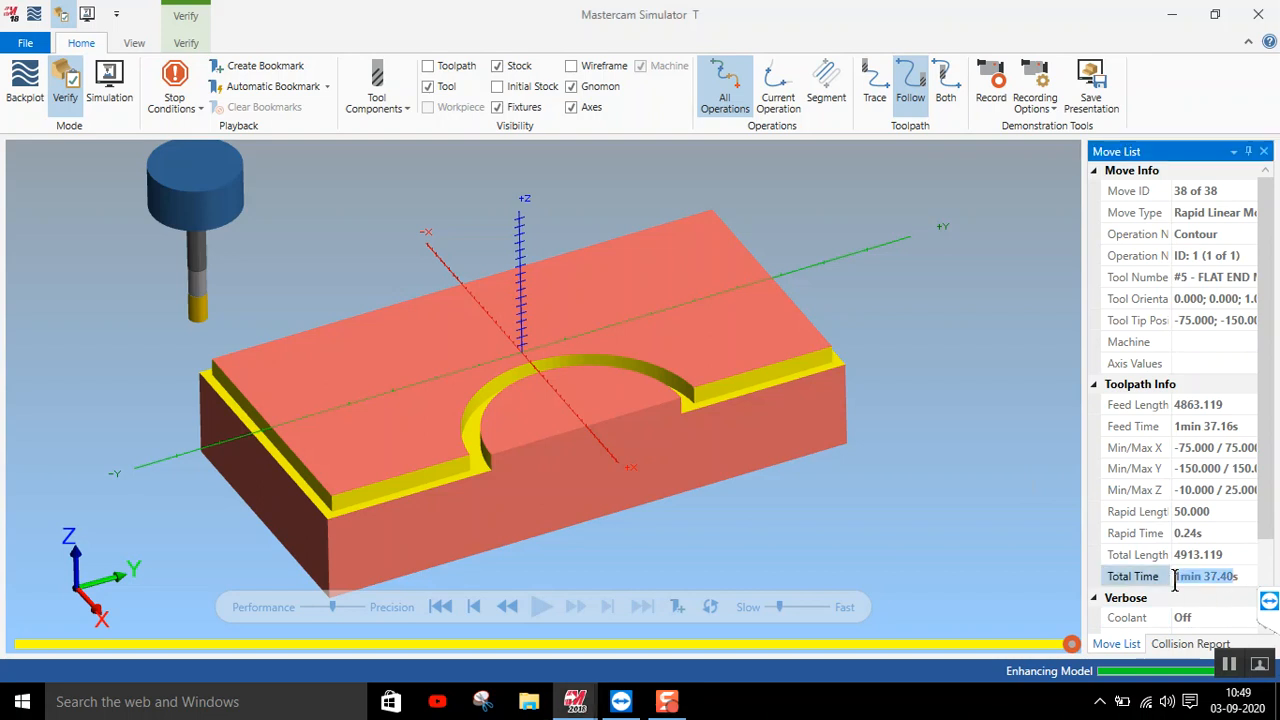
{"action": "left_click", "coordinate": [1218, 571]}
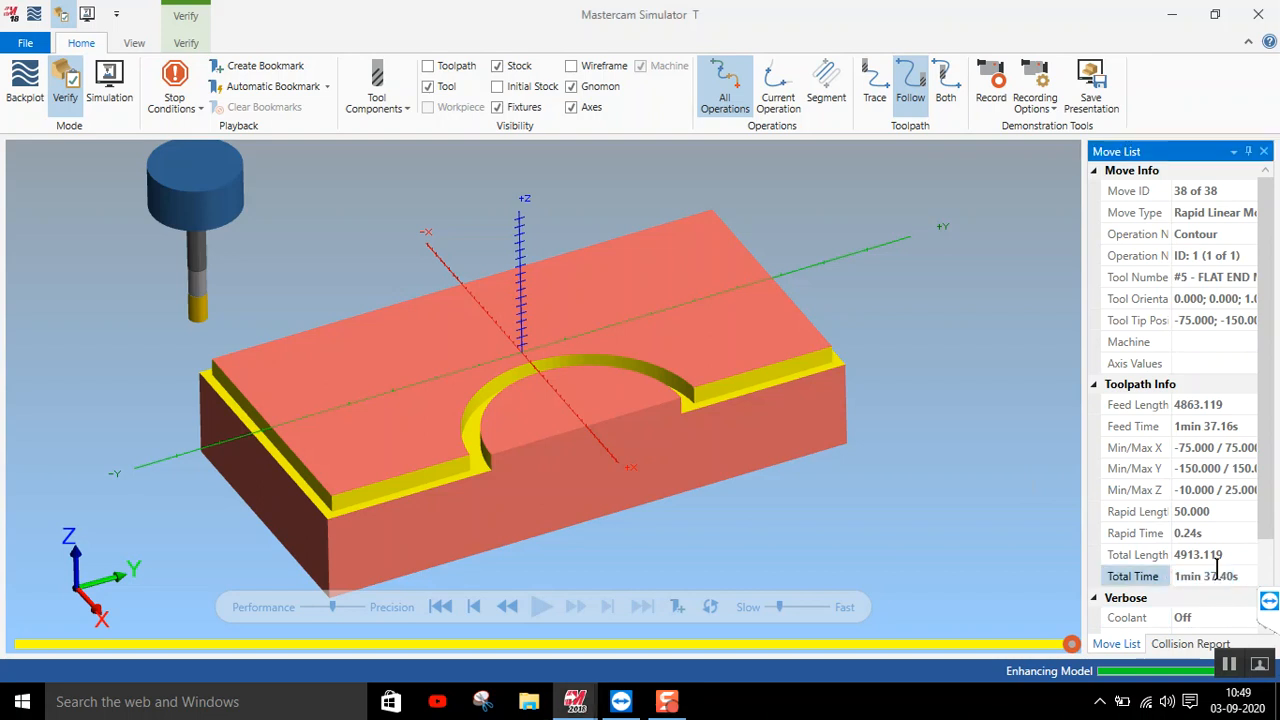
{"action": "double_click", "coordinate": [1210, 571]}
{"action": "double_click", "coordinate": [1210, 555]}
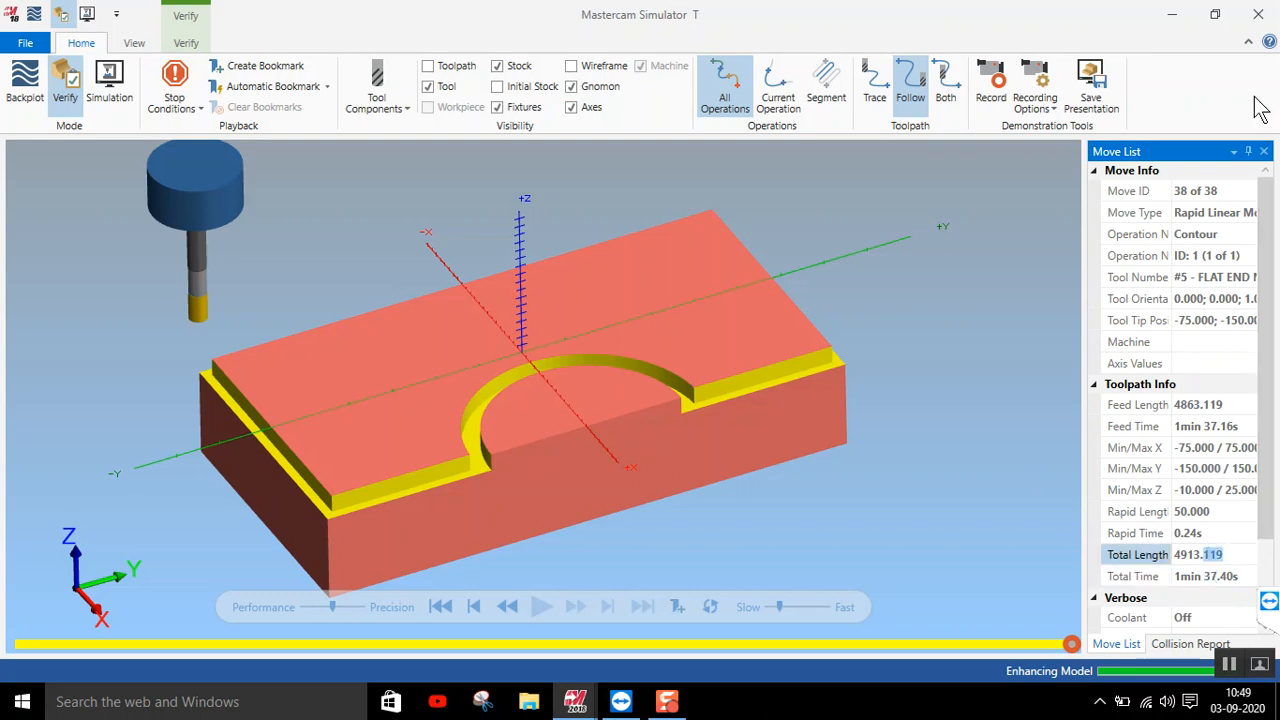
{"action": "left_click", "coordinate": [1197, 448]}
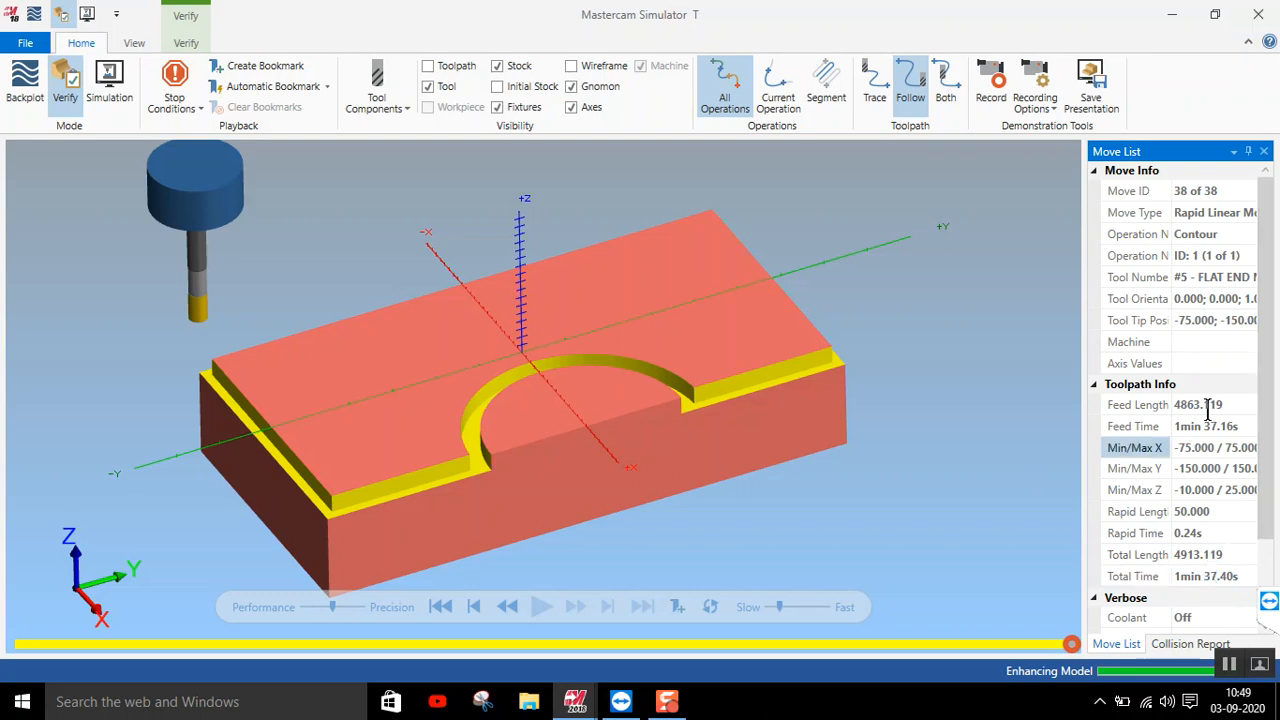
{"action": "left_click", "coordinate": [1206, 406]}
{"action": "left_click", "coordinate": [1210, 427]}
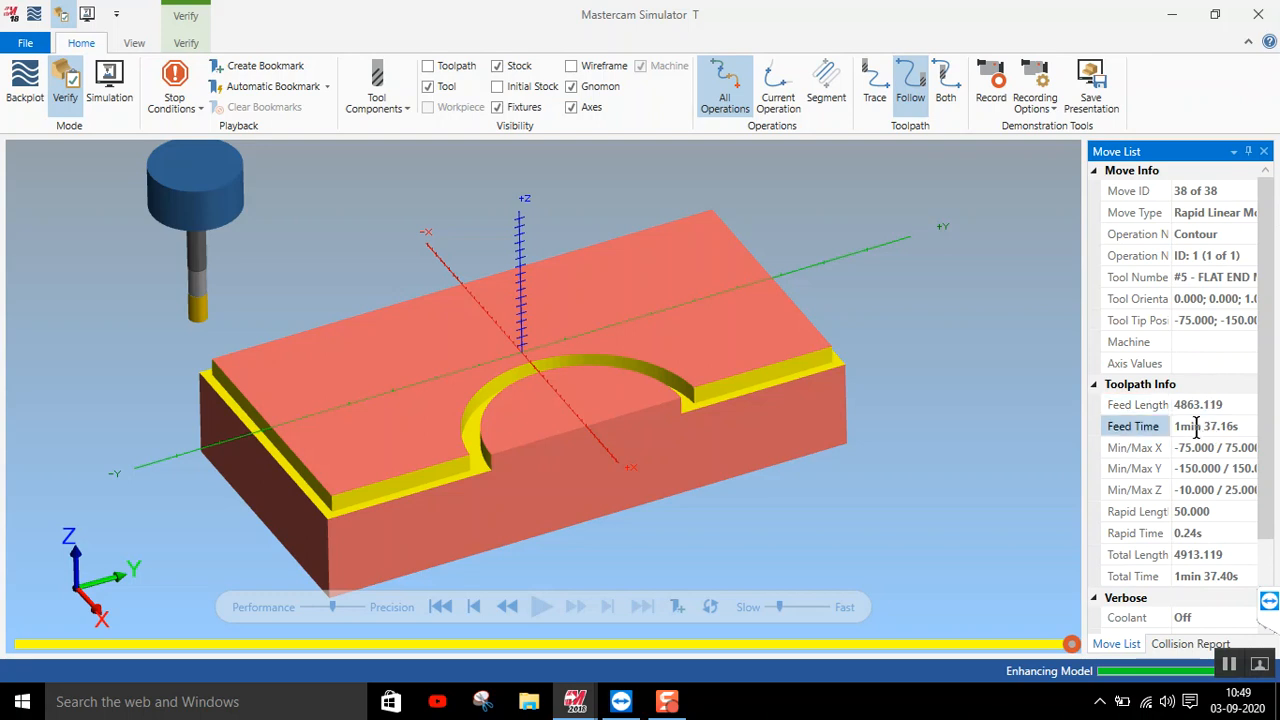
{"action": "left_click", "coordinate": [1229, 666]}
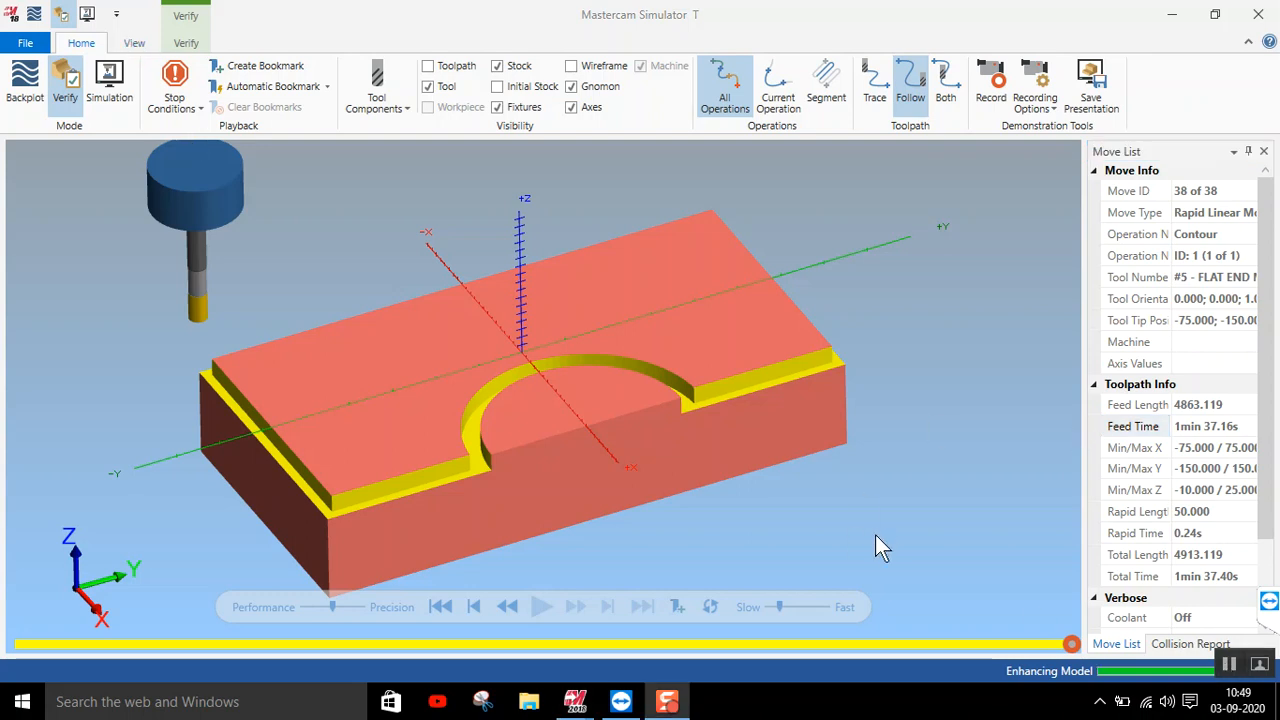
{"action": "left_click", "coordinate": [1258, 14]}
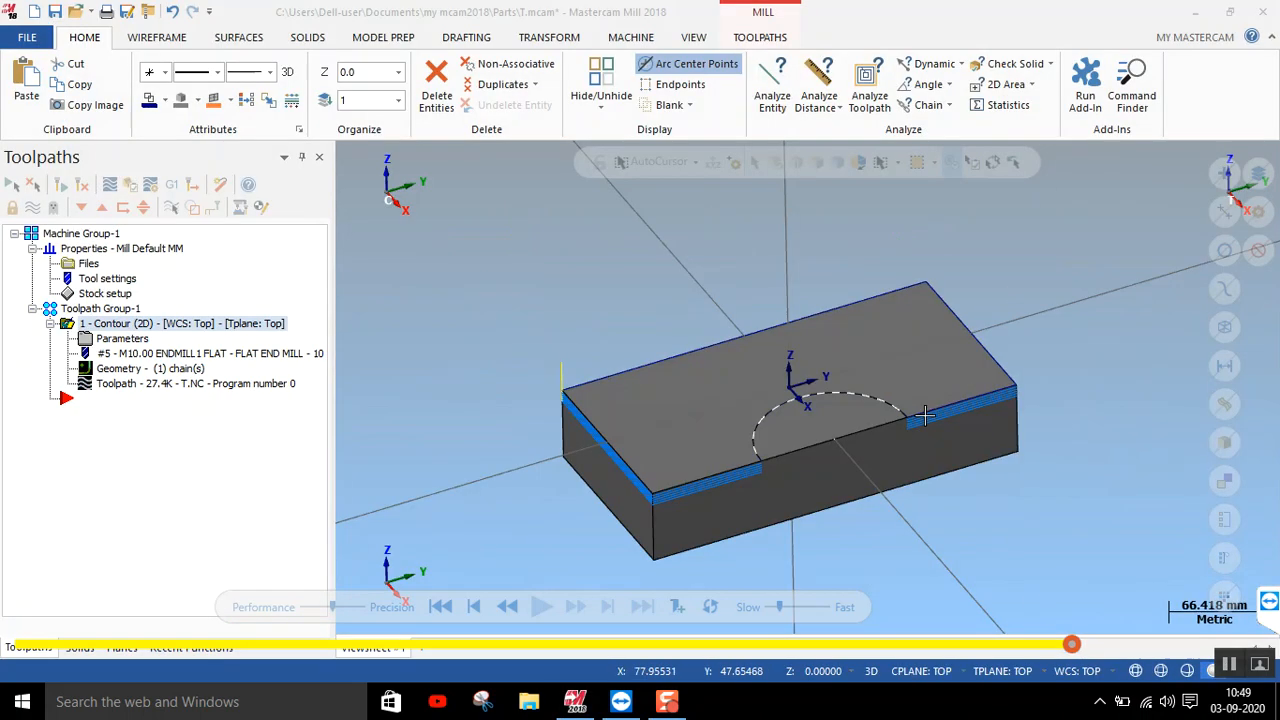
Post-process the contour operation to an NC file named 120, and minimize the code editor showing the generated program
{"action": "left_click", "coordinate": [172, 188]}
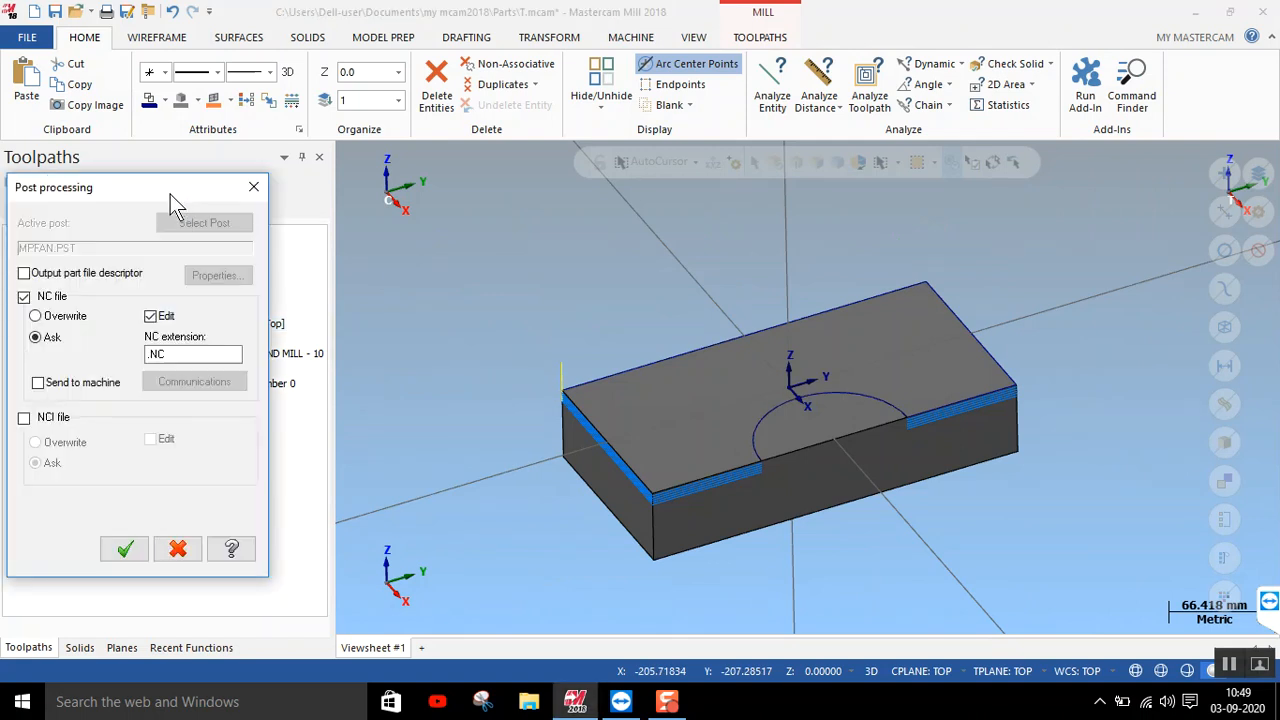
{"action": "left_click", "coordinate": [133, 550]}
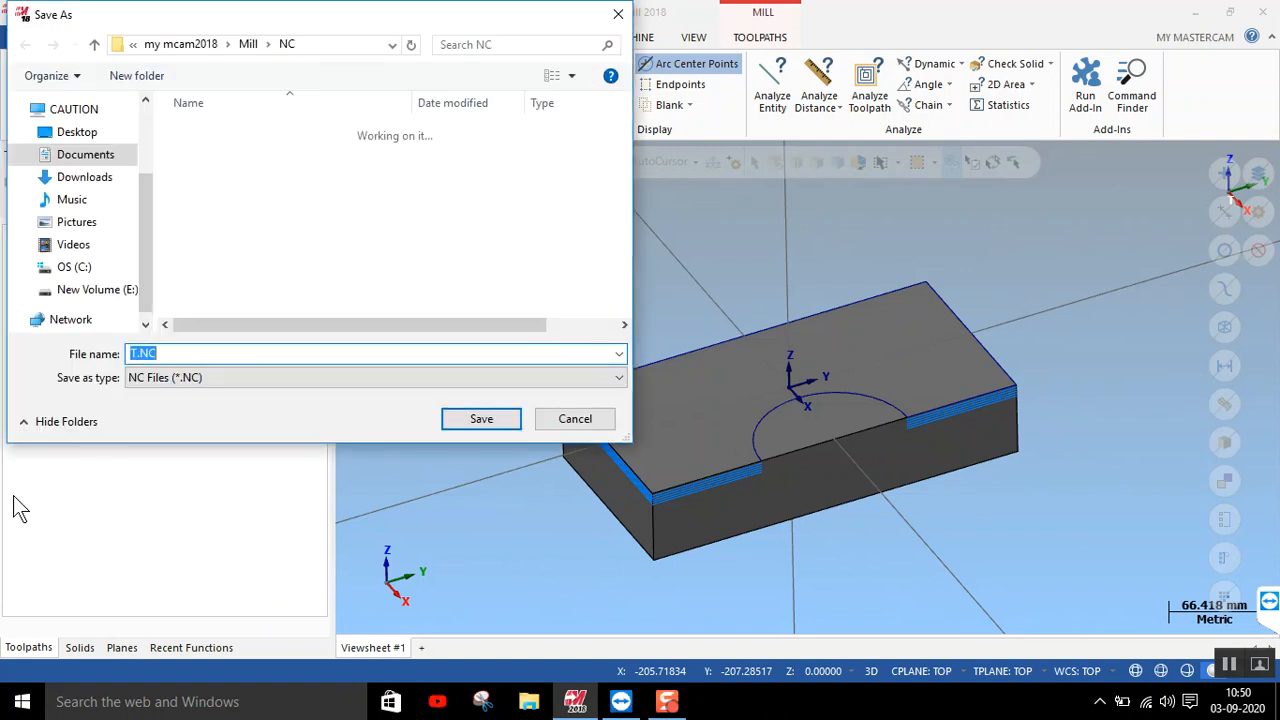
{"action": "type", "text": "120"}
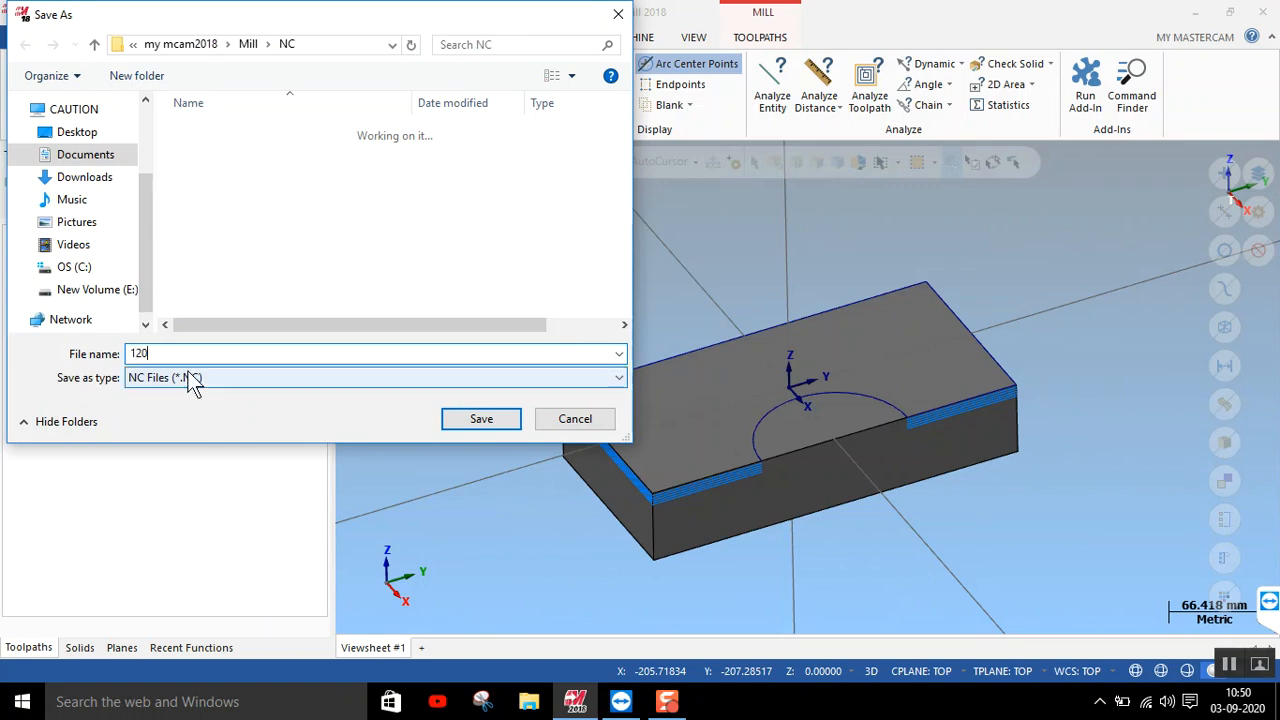
{"action": "left_click", "coordinate": [466, 424]}
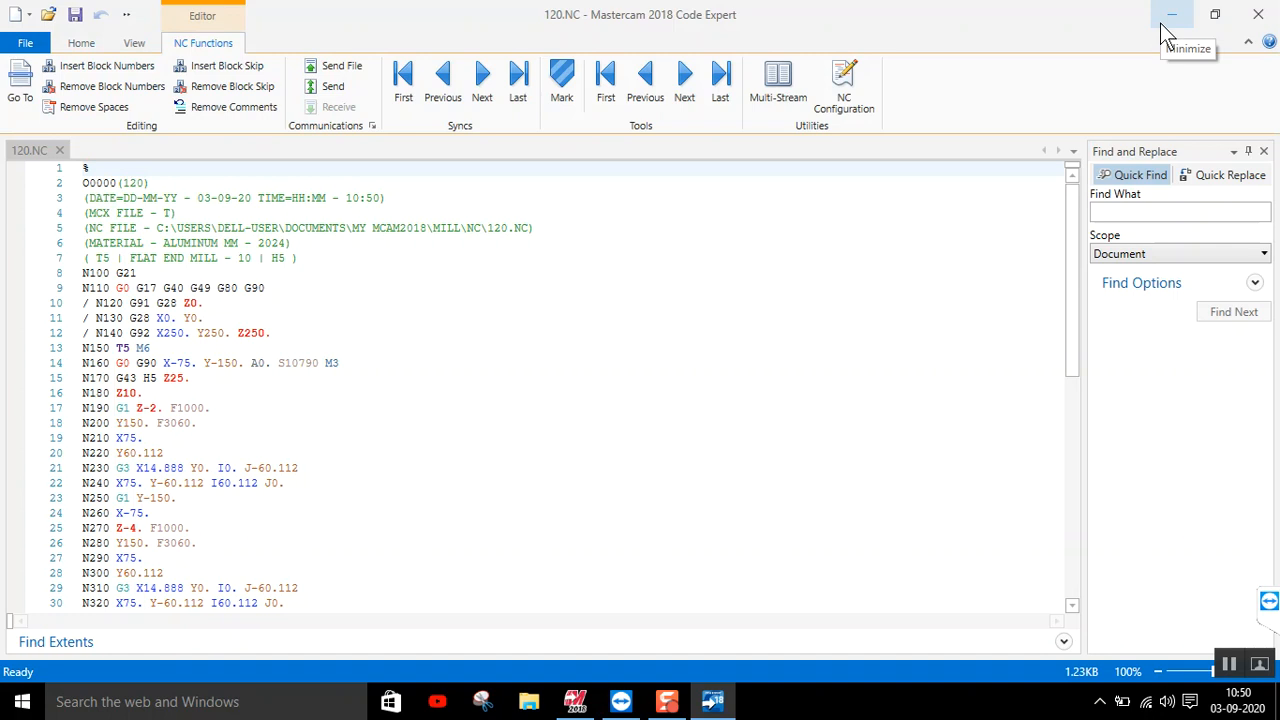
{"action": "left_click", "coordinate": [1163, 28]}
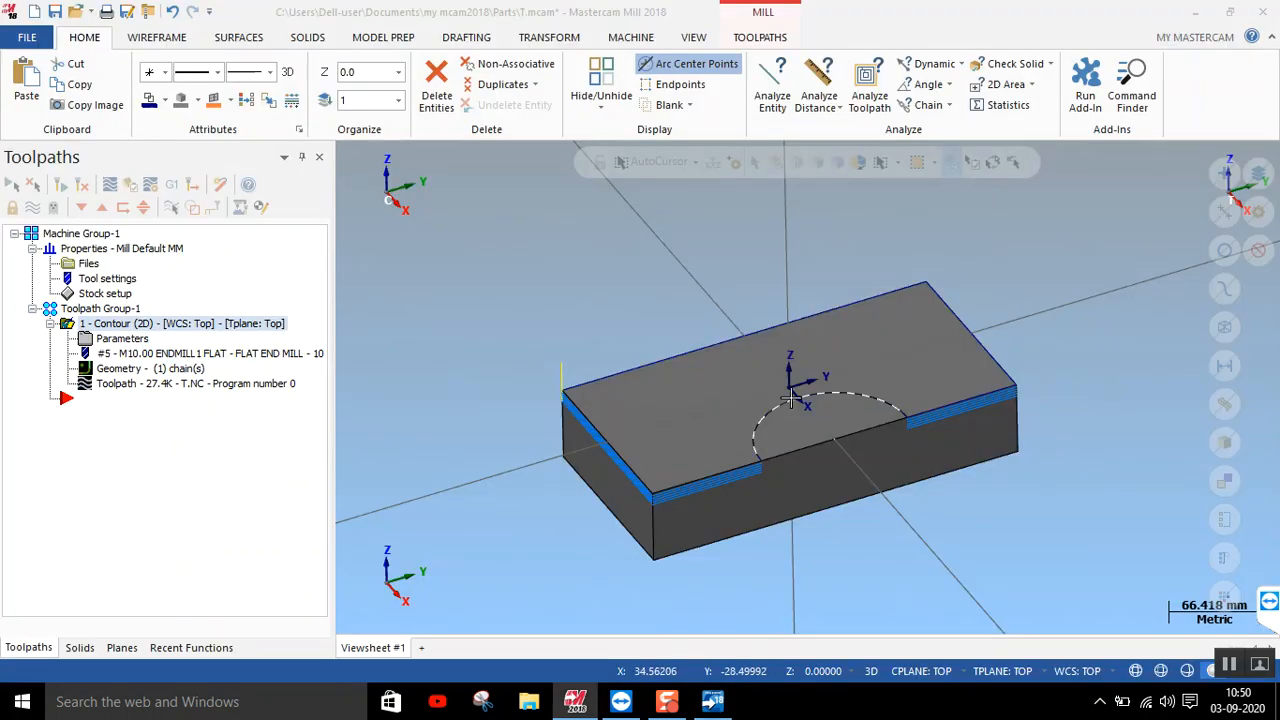